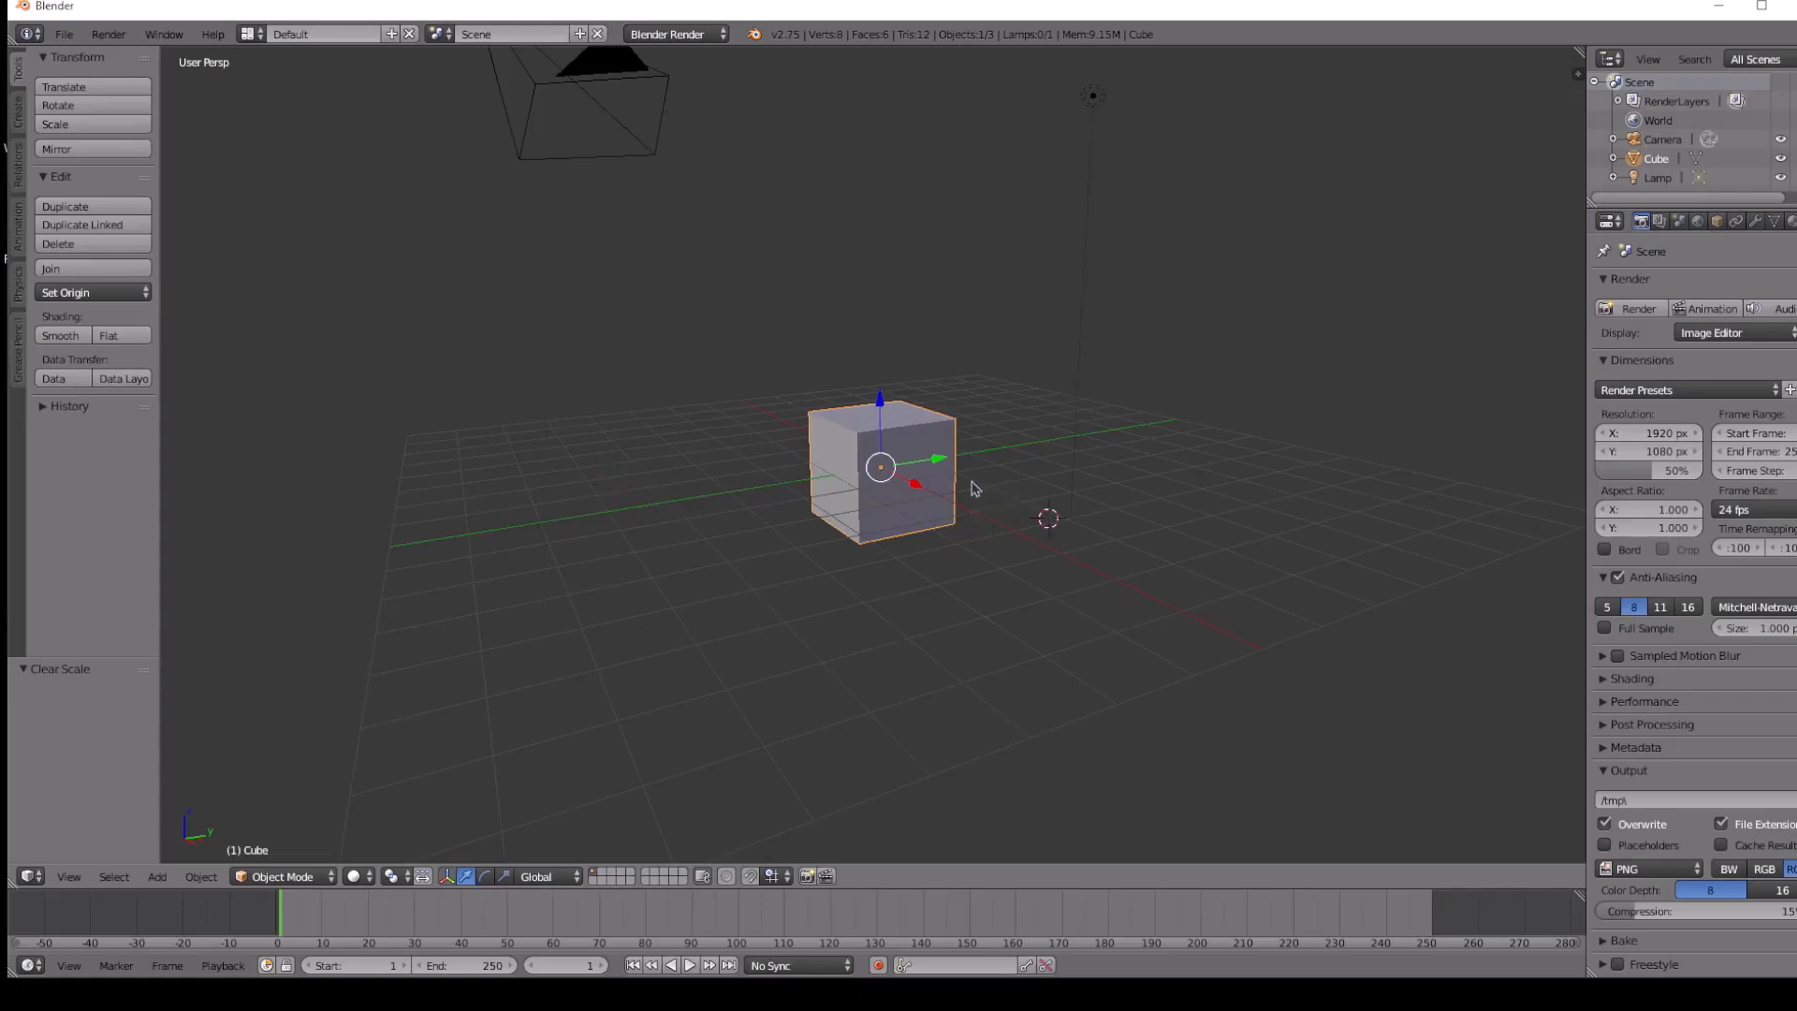
# Place the 3D cursor at several spots beside the cube, and try selecting the lamp and the camera.
pyautogui.click(698, 471)
pyautogui.click(1041, 488)
pyautogui.click(664, 435)
pyautogui.click(662, 473)
pyautogui.rightClick(1092, 103)
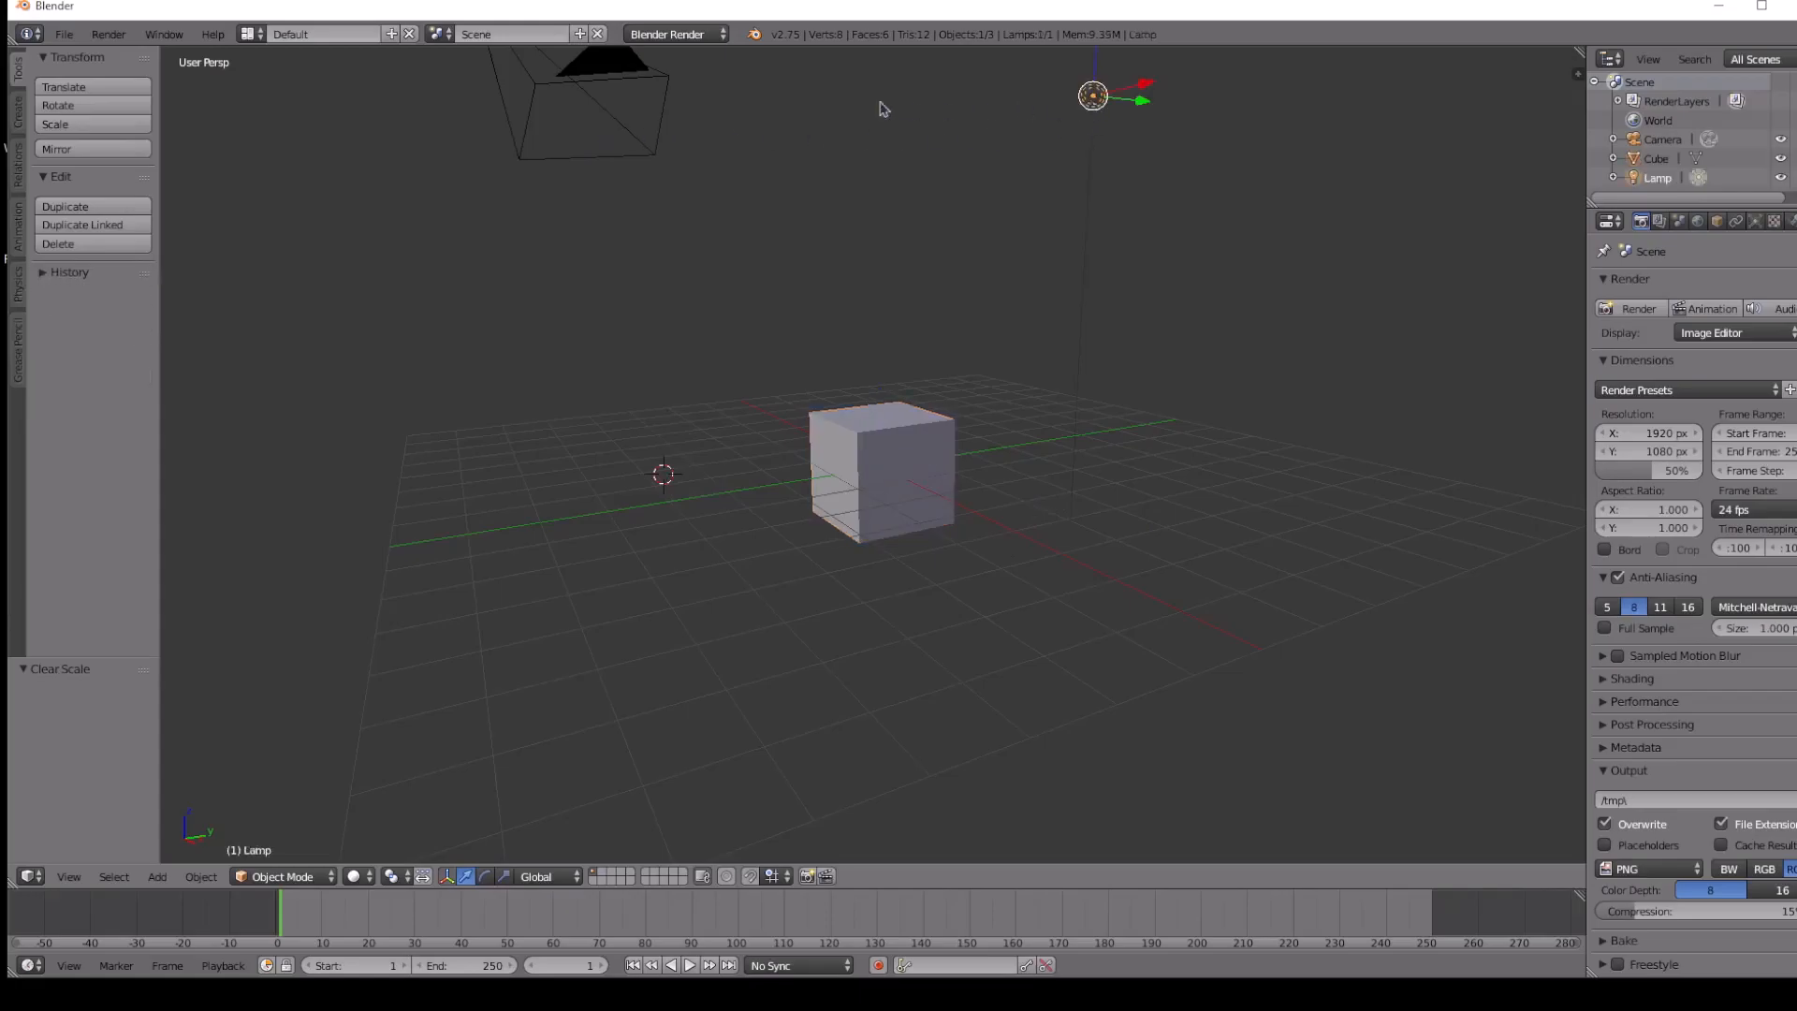
pyautogui.rightClick(533, 107)
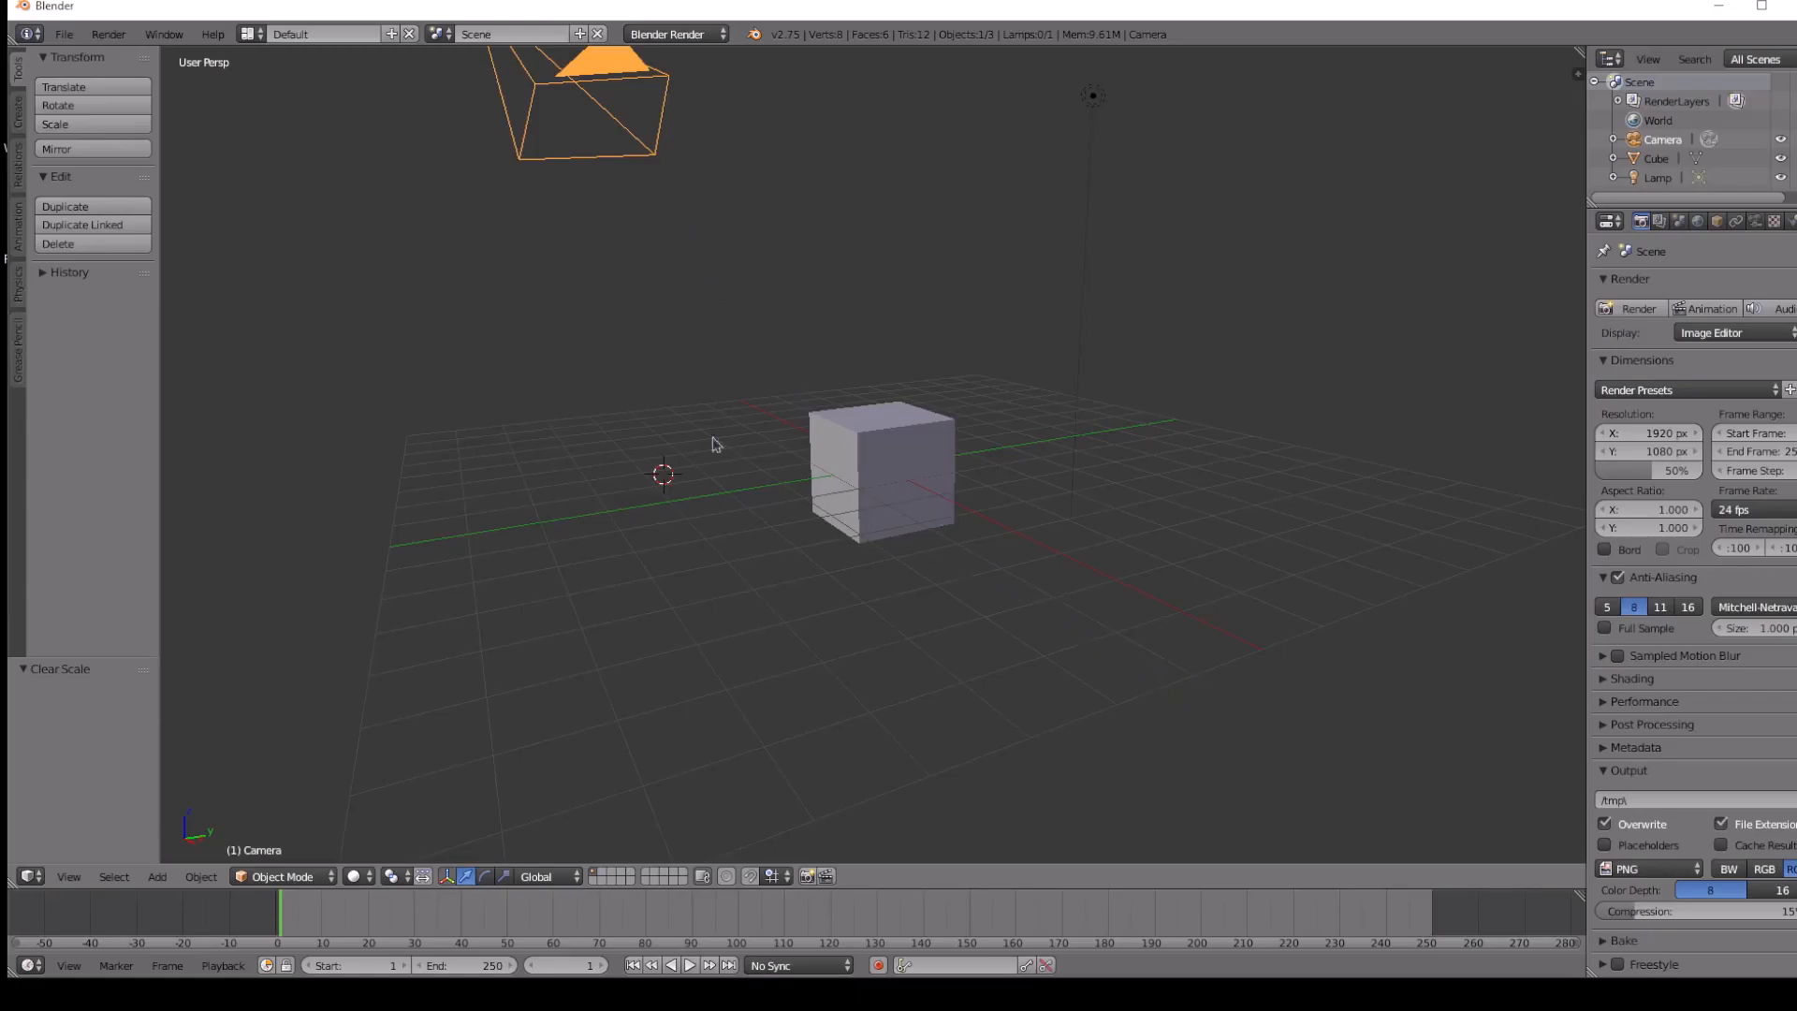
# Reposition the 3D cursor at various spots around the cube, finishing on the cube's upper part.
pyautogui.click(677, 453)
pyautogui.click(723, 453)
pyautogui.click(727, 501)
pyautogui.click(633, 474)
pyautogui.click(673, 448)
pyautogui.click(660, 478)
pyautogui.click(727, 472)
pyautogui.click(1162, 494)
pyautogui.click(781, 558)
pyautogui.click(891, 465)
pyautogui.click(736, 437)
pyautogui.click(865, 449)
pyautogui.click(887, 426)
# Switch the selection from the cube to the lamp and back to the cube.
pyautogui.rightClick(837, 442)
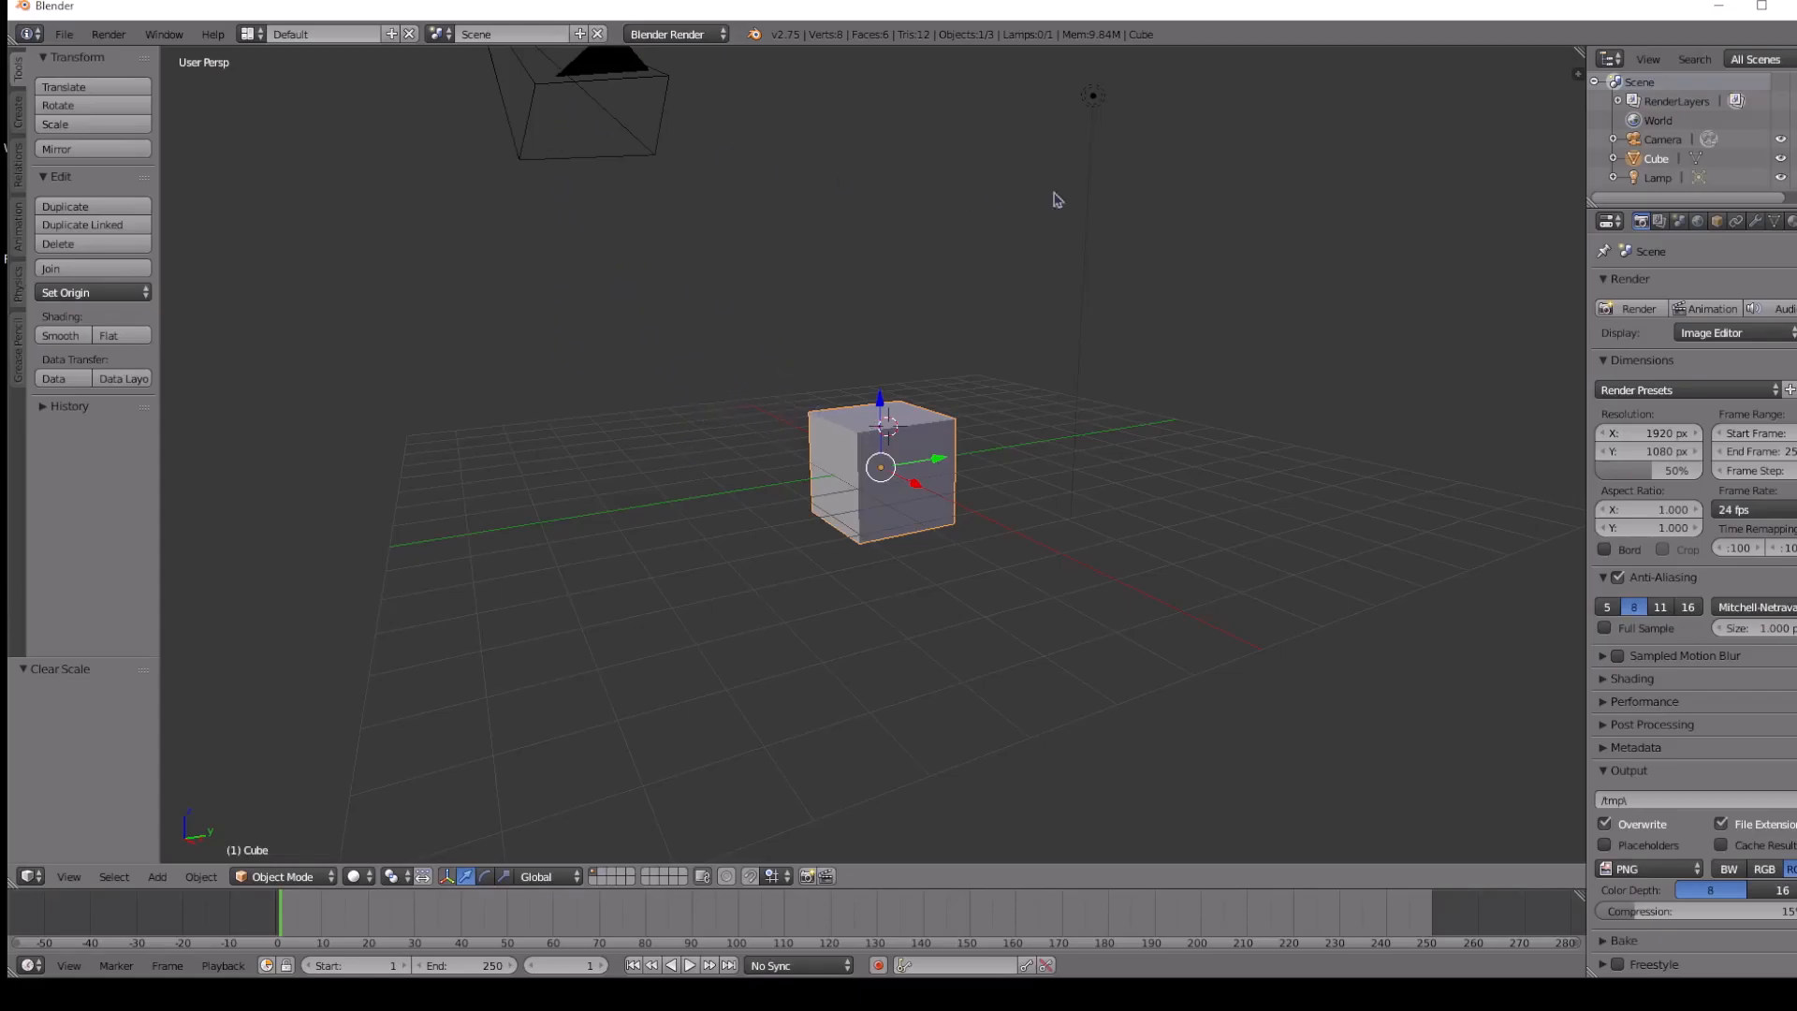
pyautogui.rightClick(1094, 100)
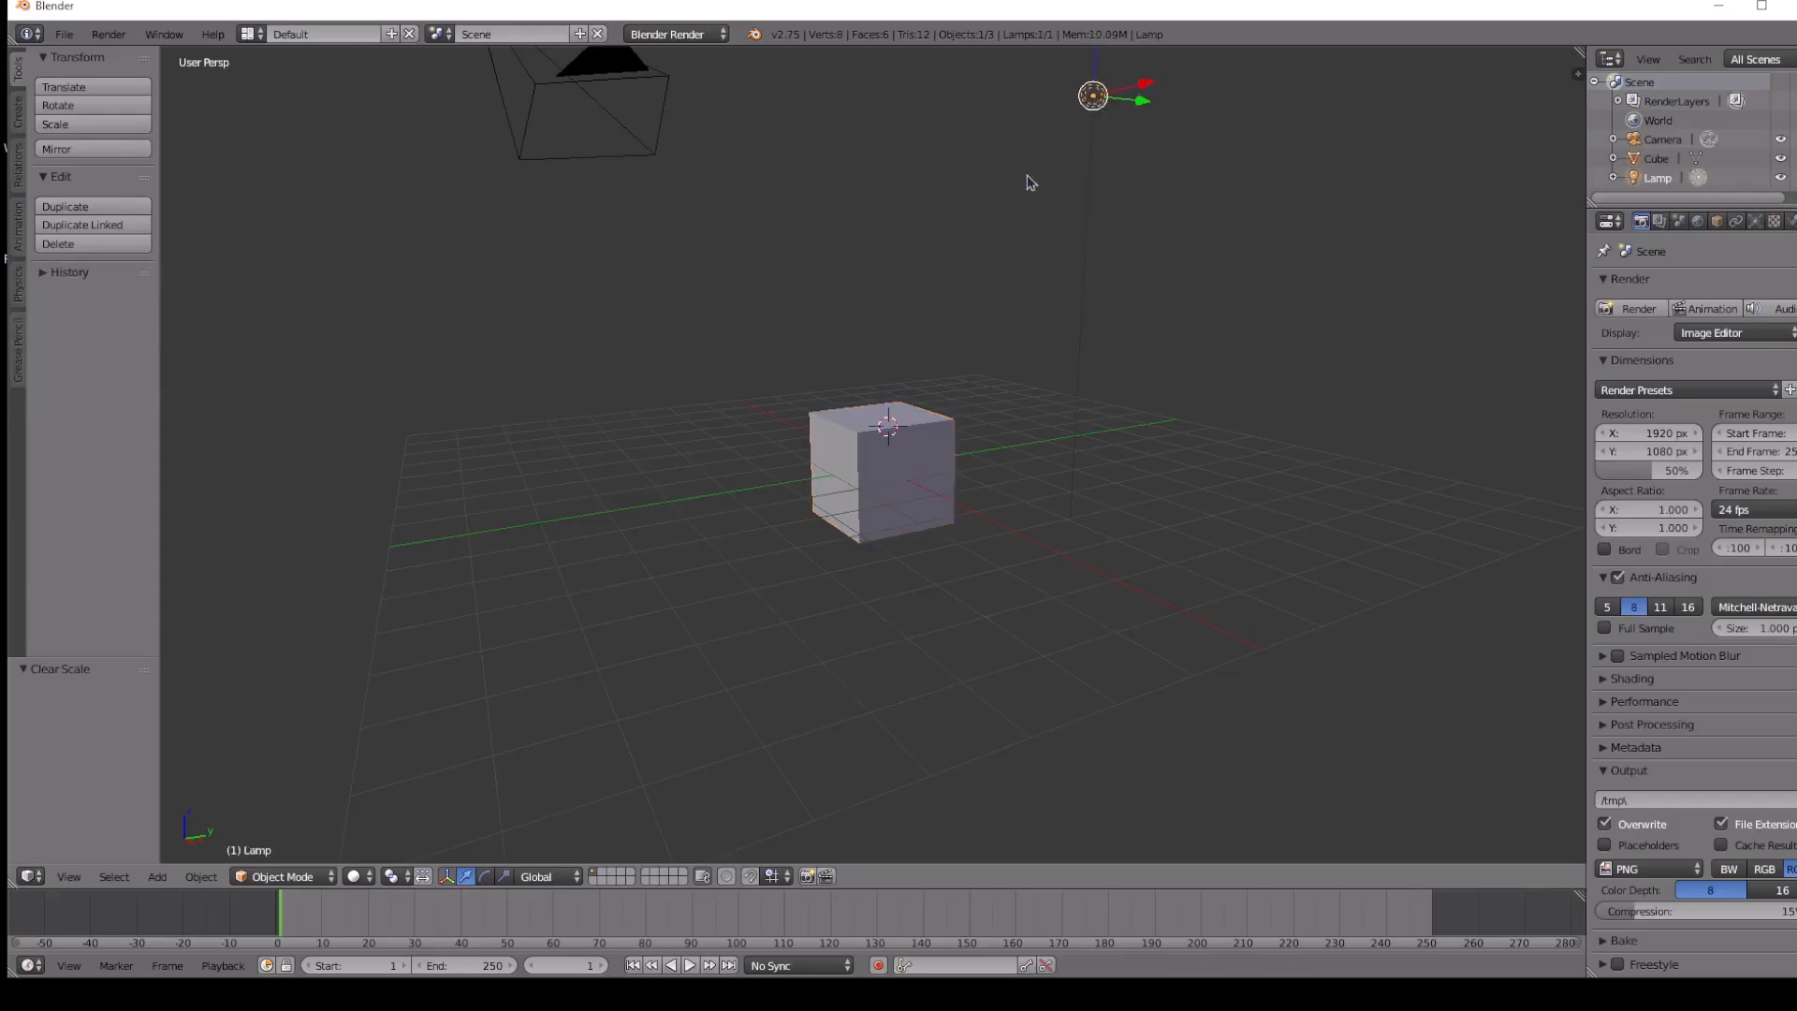
pyautogui.rightClick(894, 447)
# Move the 3D cursor off the cube onto the grid area to its left.
pyautogui.click(700, 417)
pyautogui.click(613, 493)
pyautogui.click(645, 522)
pyautogui.click(628, 463)
pyautogui.click(618, 486)
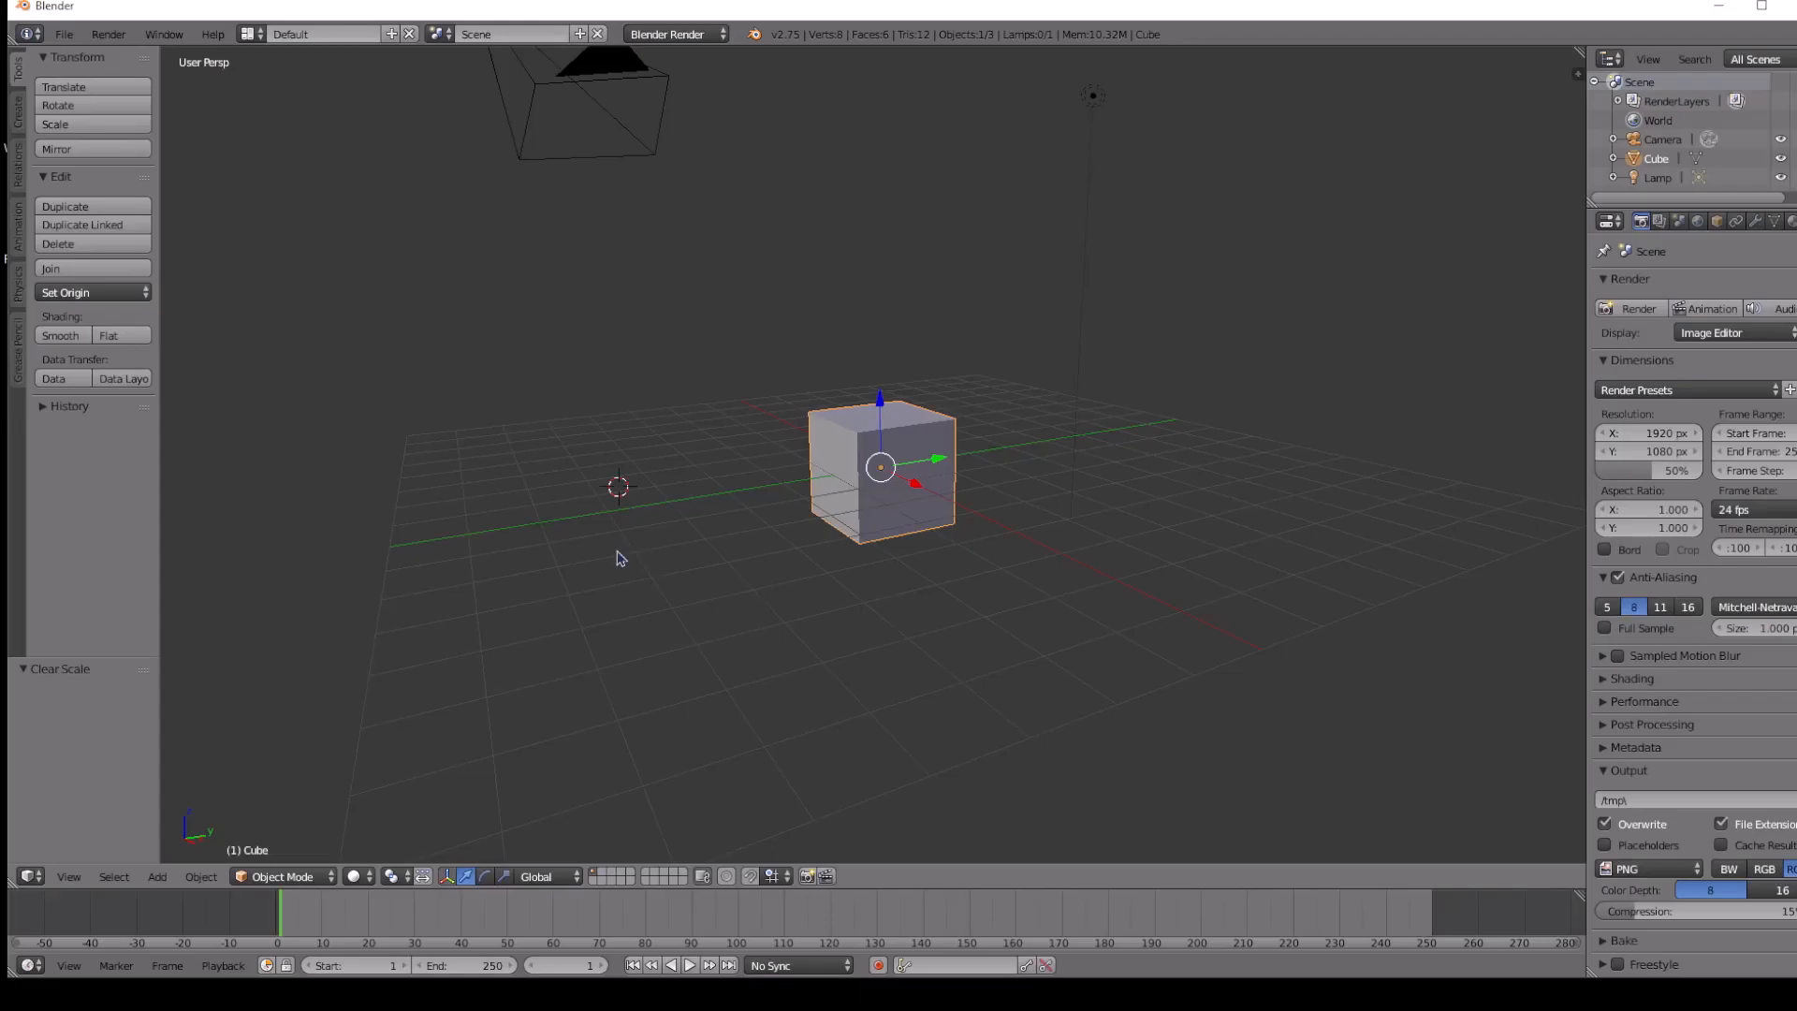
# Place the 3D cursor to the left of the cube and add a cone mesh there.
pyautogui.click(17, 131)
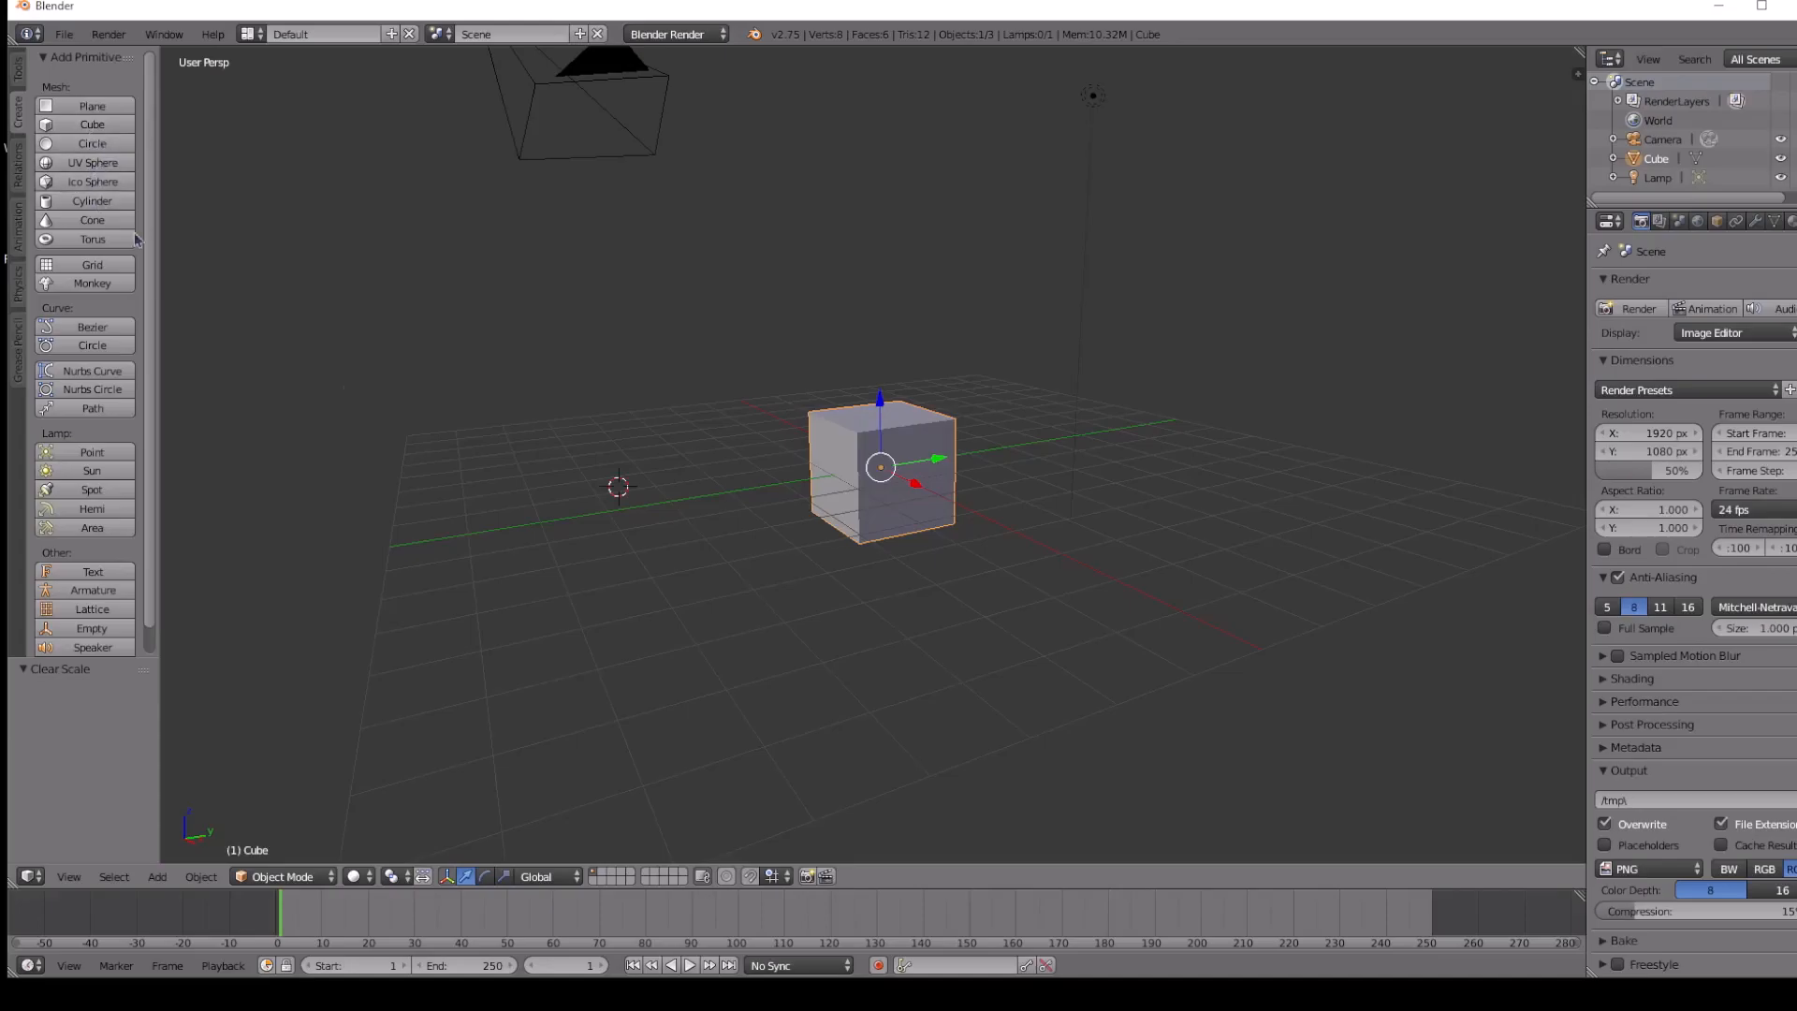
pyautogui.click(671, 532)
pyautogui.click(936, 590)
pyautogui.click(1191, 571)
pyautogui.click(1336, 535)
pyautogui.click(677, 518)
pyautogui.click(92, 220)
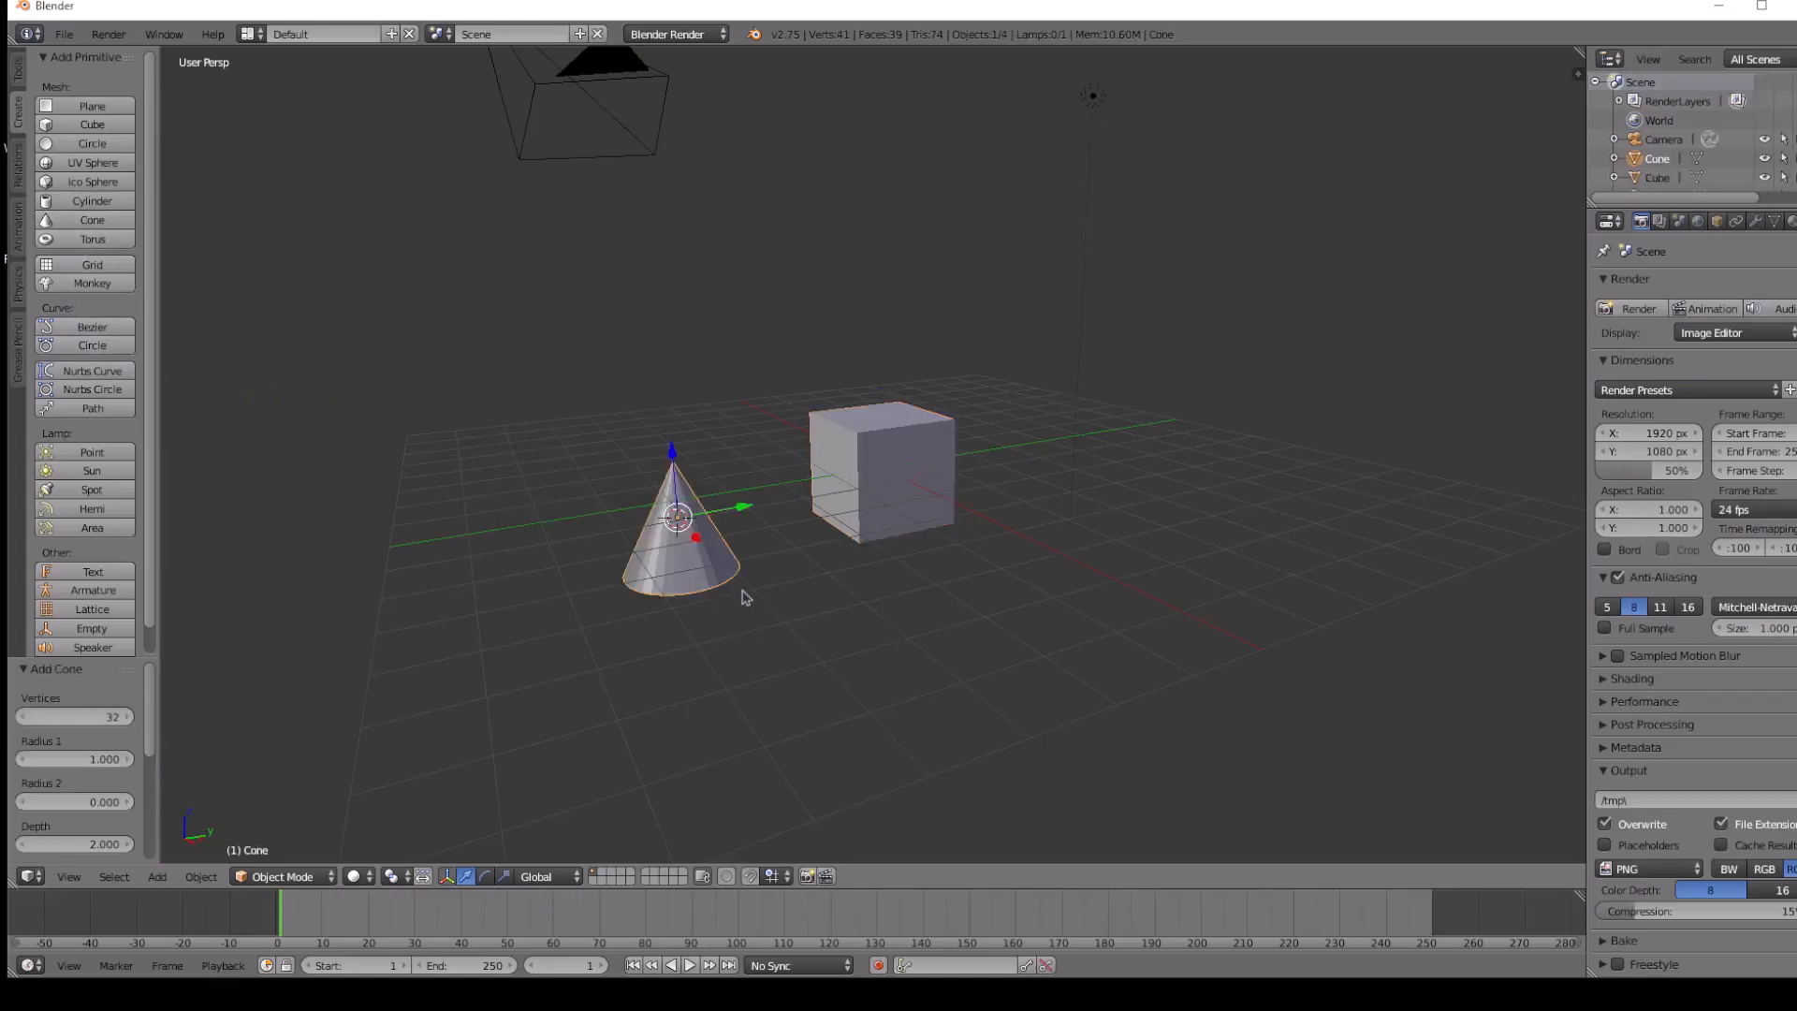
# Place the 3D cursor to the right of the cube and add a plane mesh there.
pyautogui.click(1247, 588)
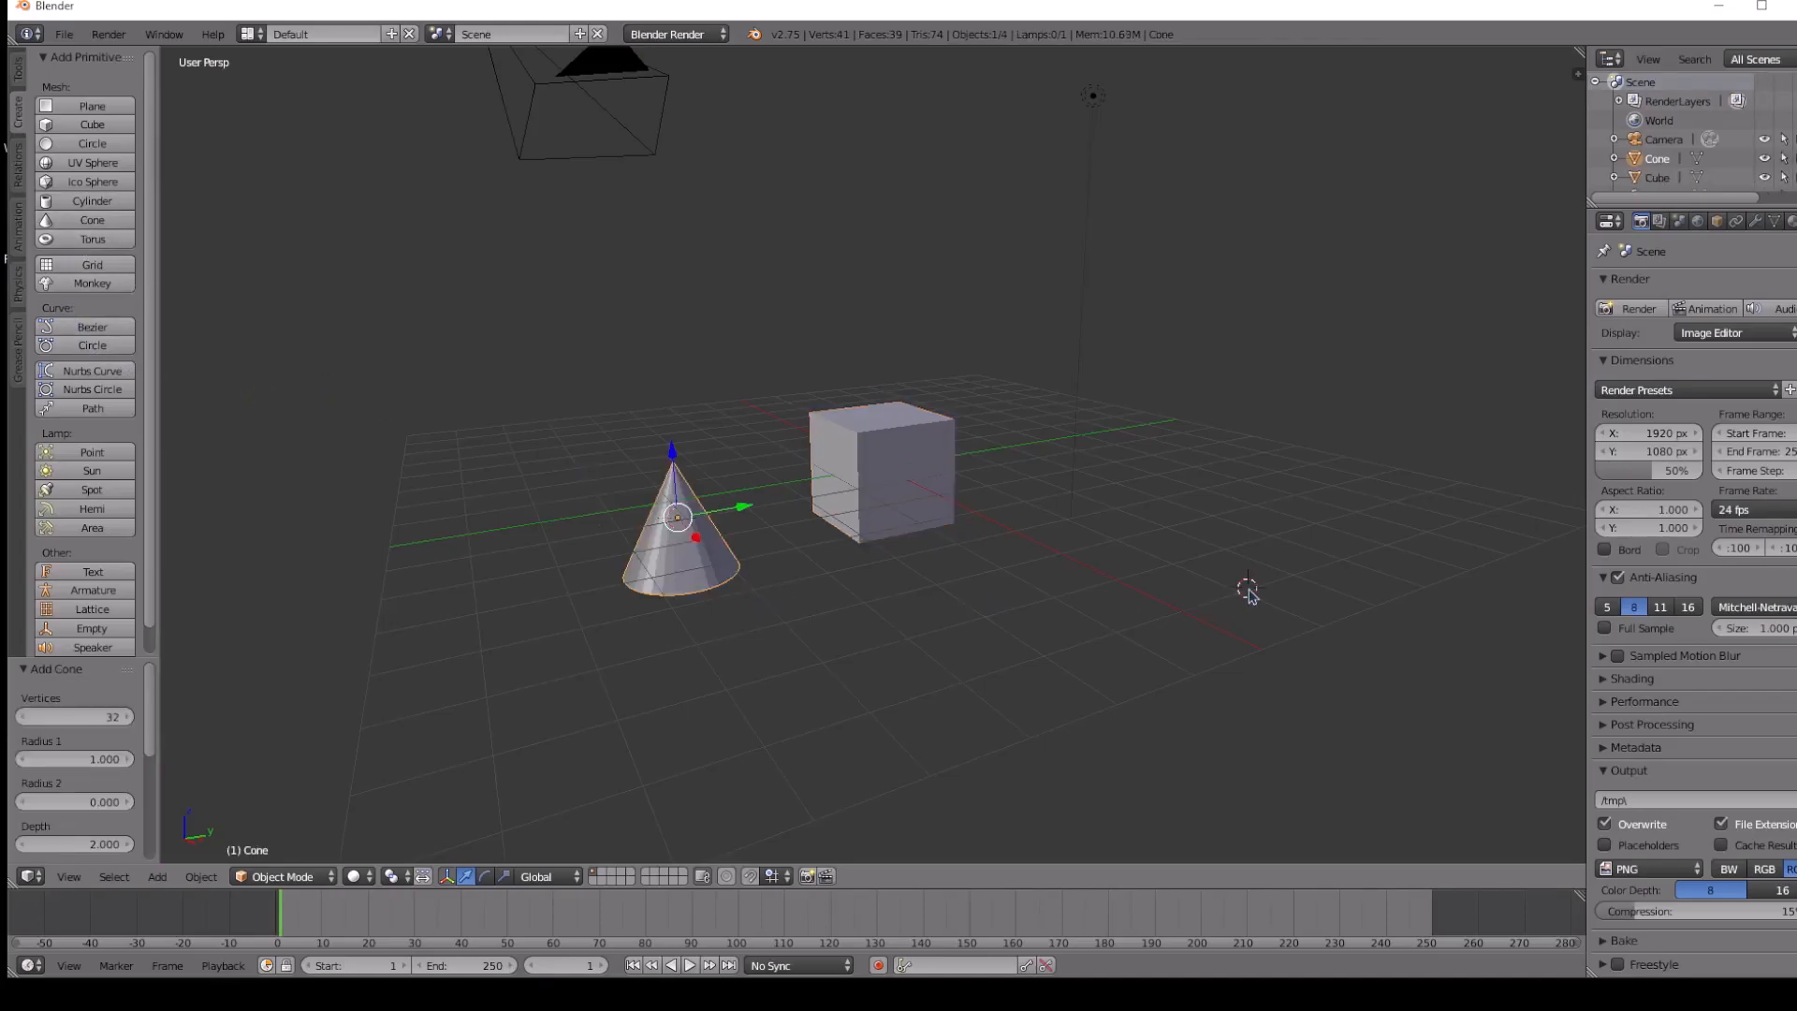
pyautogui.click(113, 108)
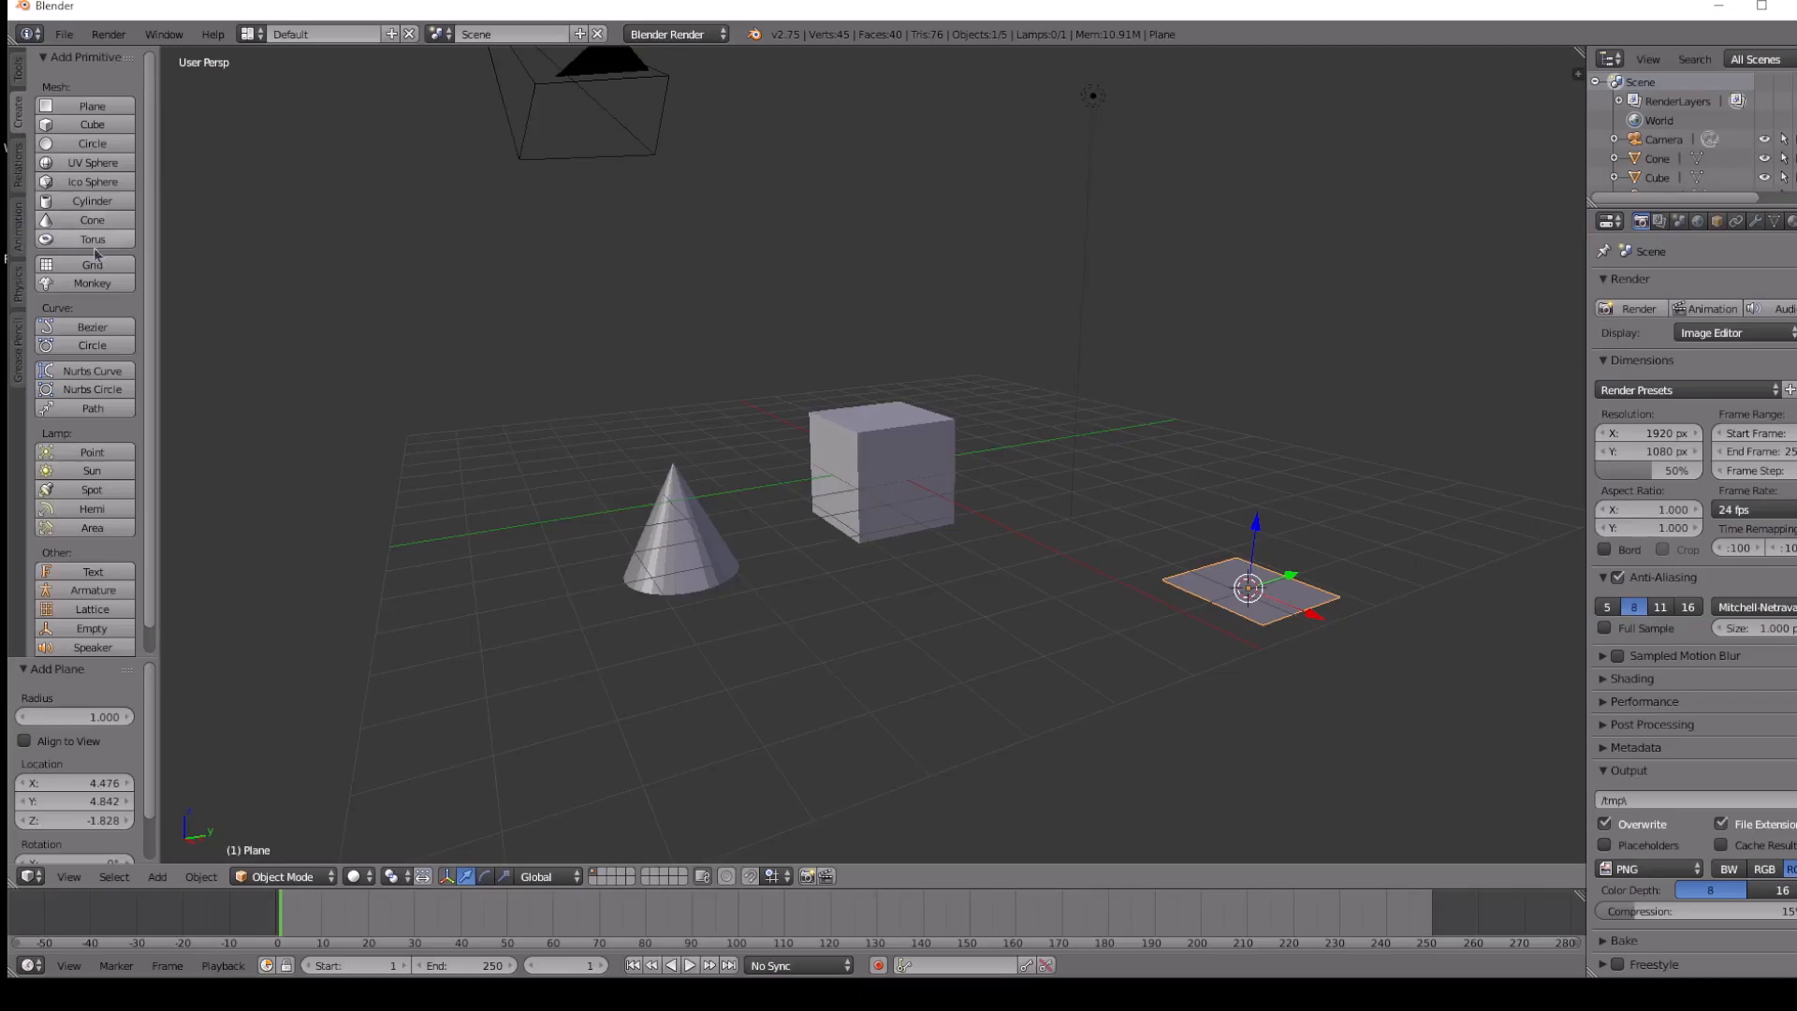
# Add a monkey mesh and a grid mesh at a 3D cursor position in front of the cube.
pyautogui.scroll(-1, 58, 365)
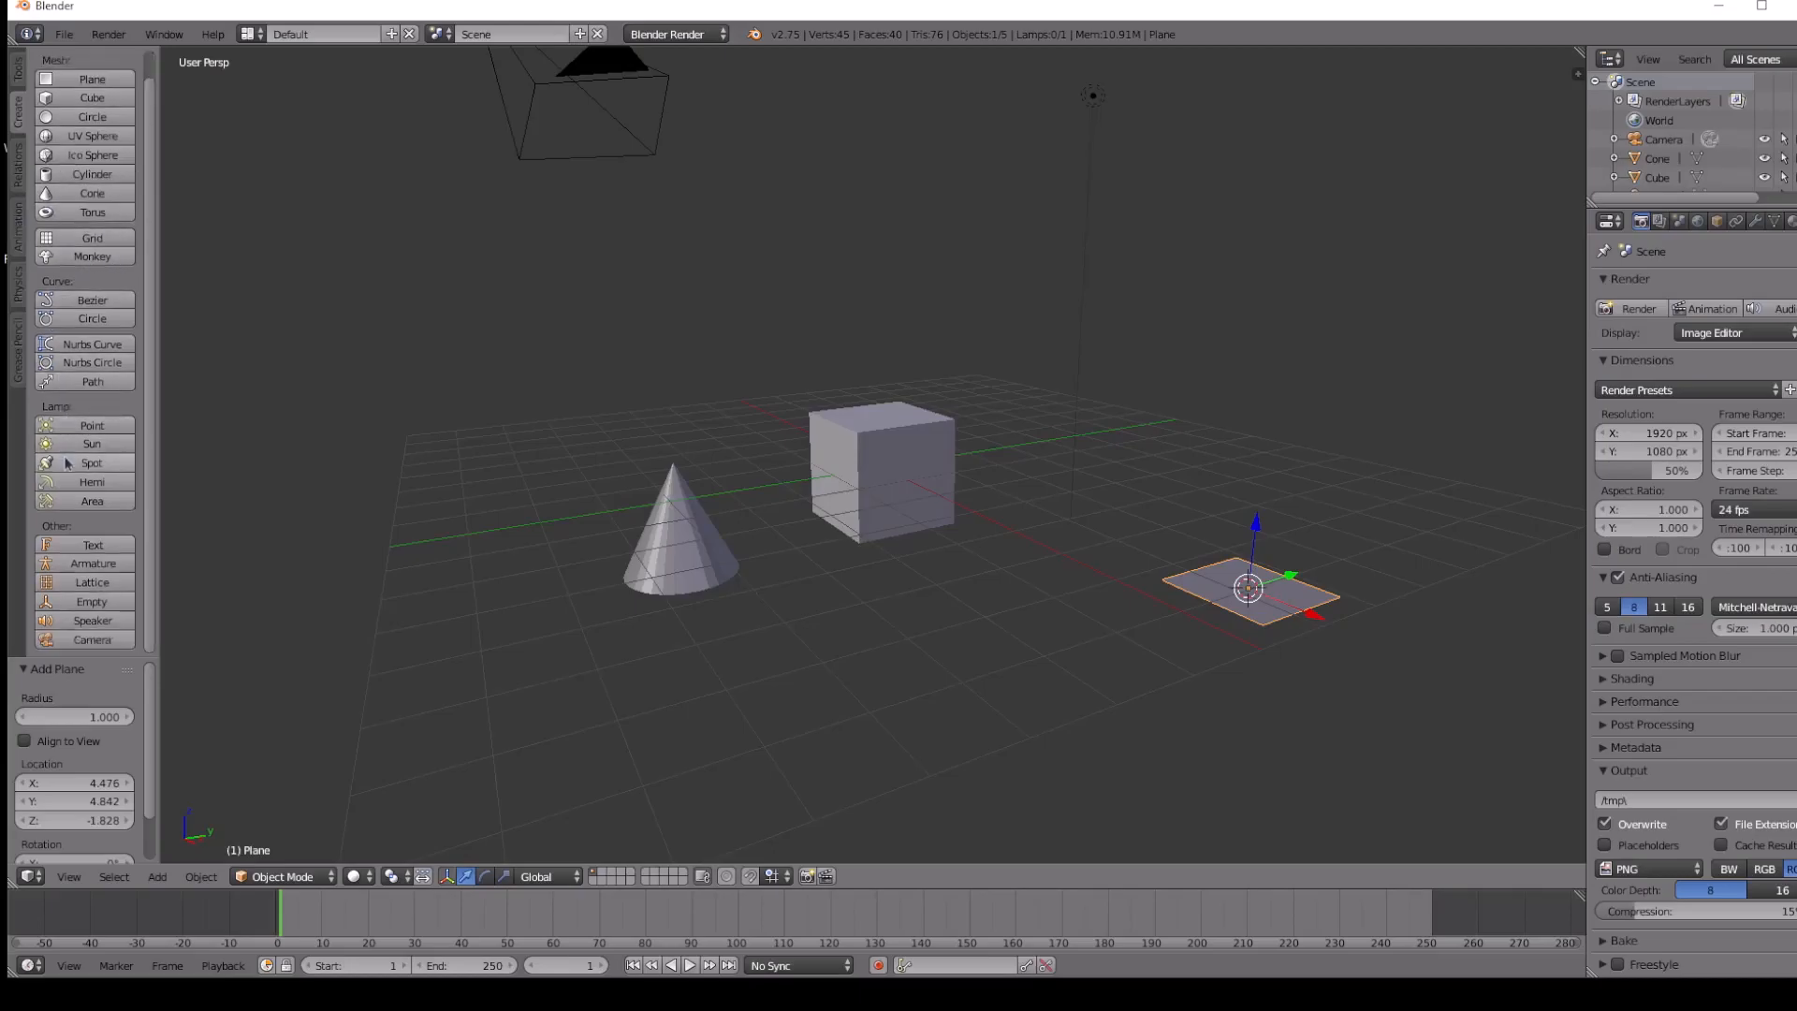
pyautogui.scroll(1, 66, 459)
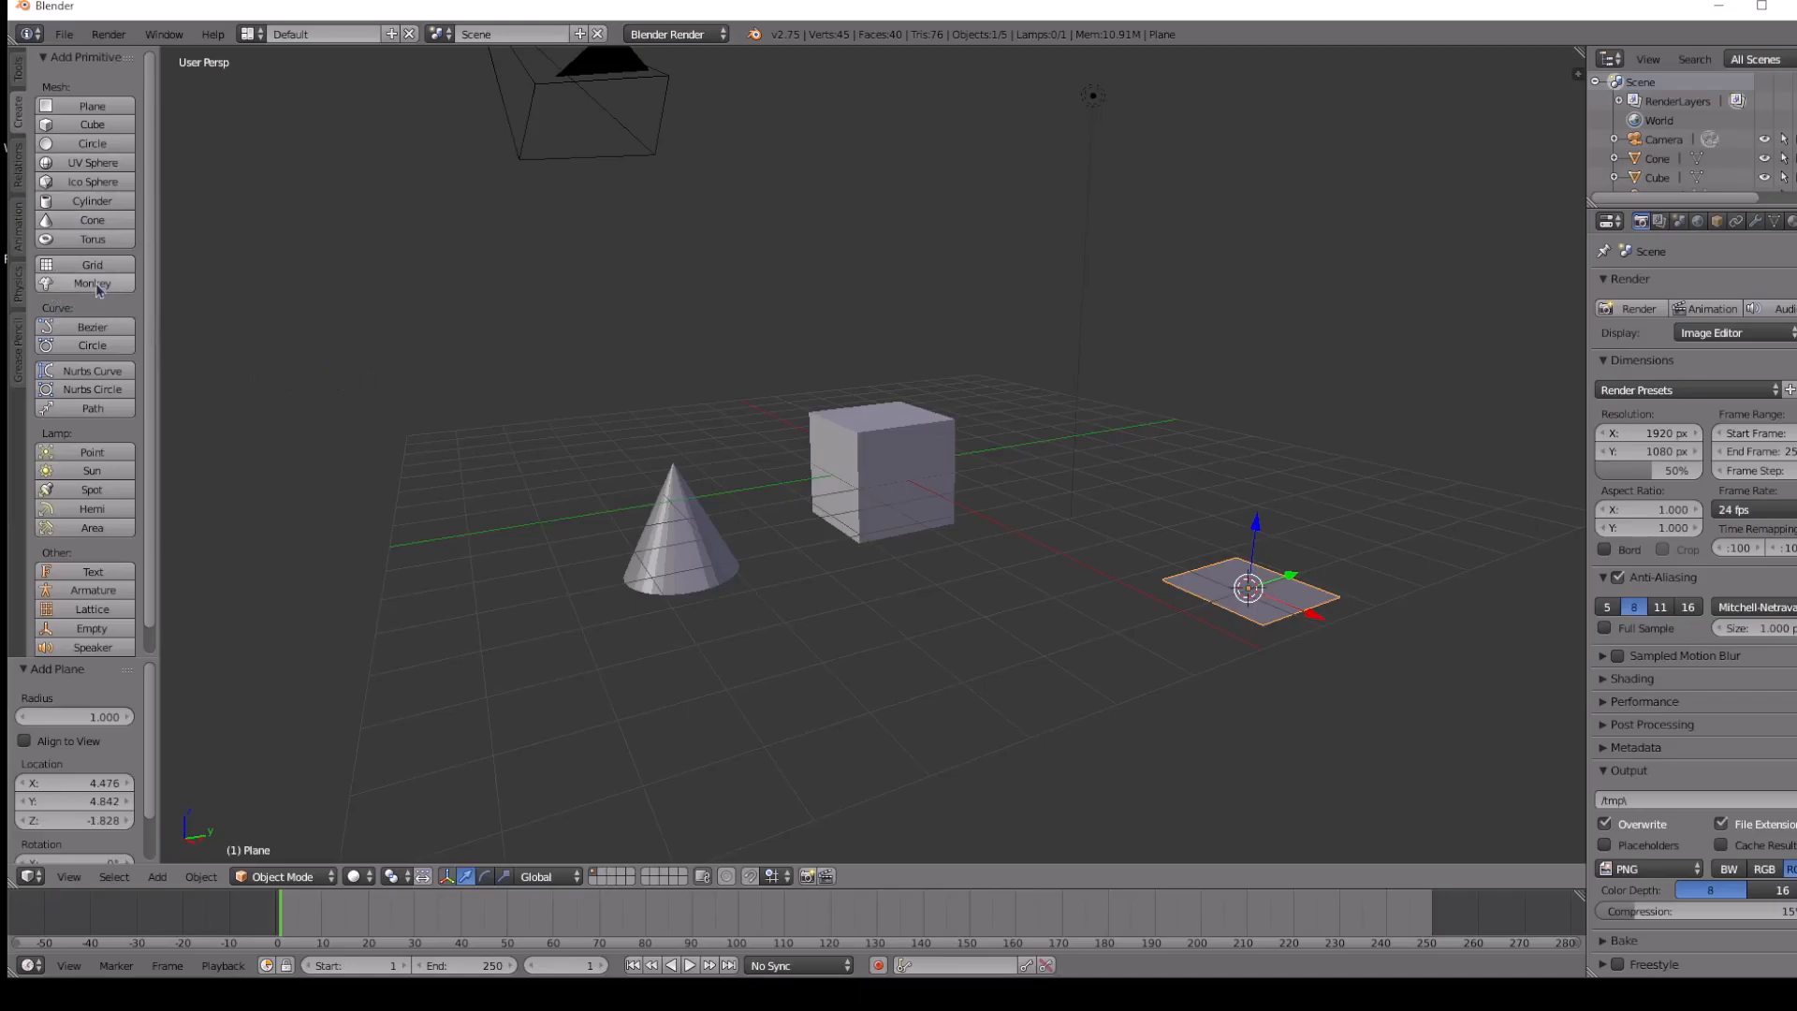
pyautogui.click(841, 740)
pyautogui.click(104, 281)
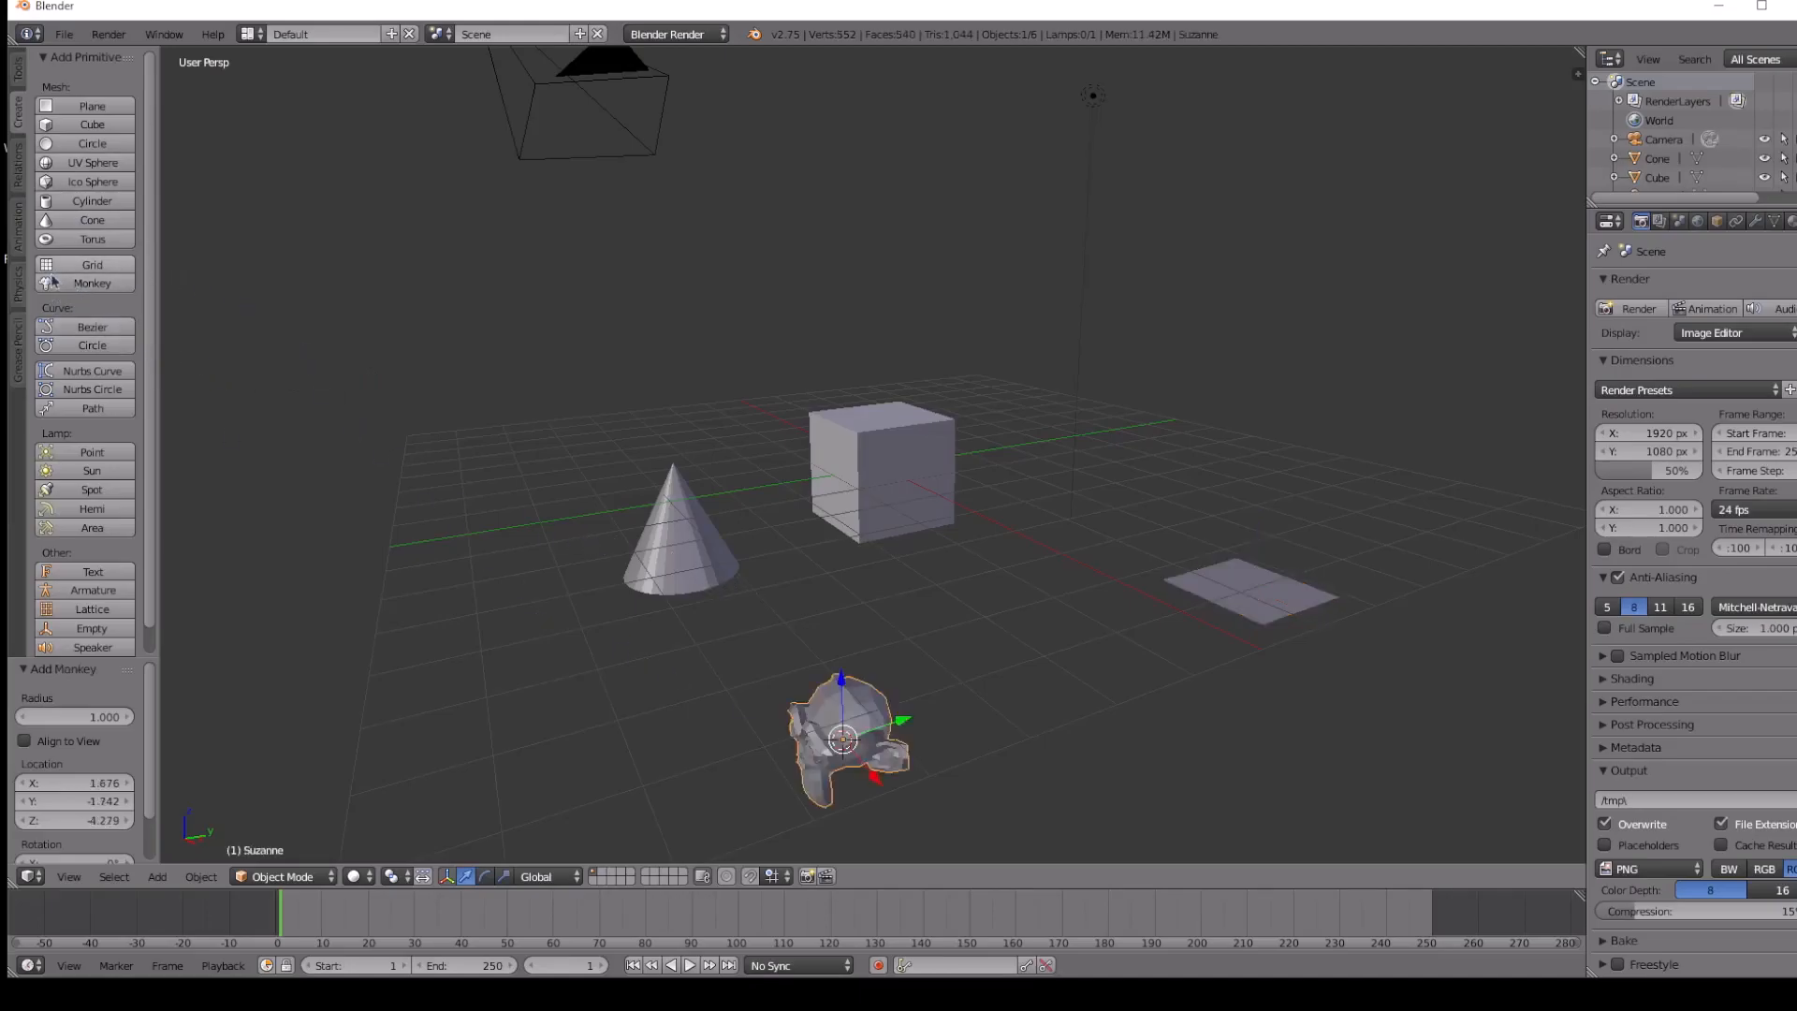
pyautogui.click(65, 269)
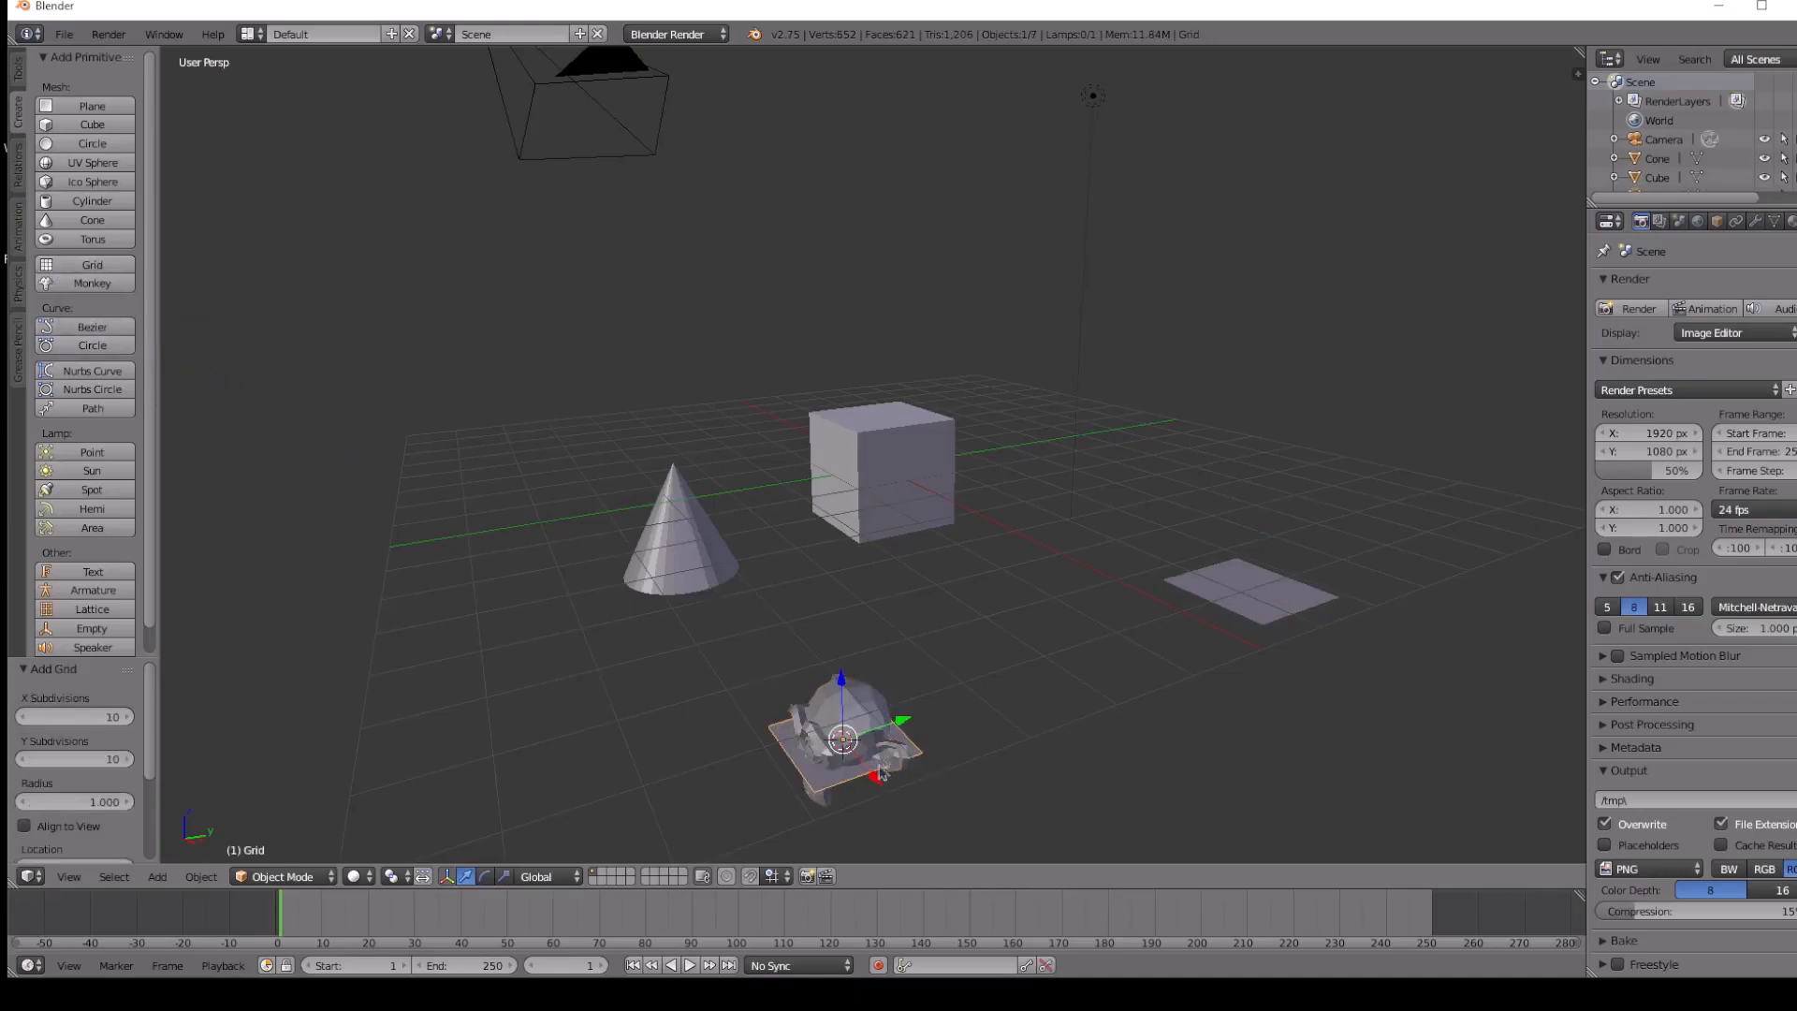
# Lower the grid mesh beneath the monkey by about 0.29 along the Z axis.
pyautogui.click(845, 731)
pyautogui.click(863, 708)
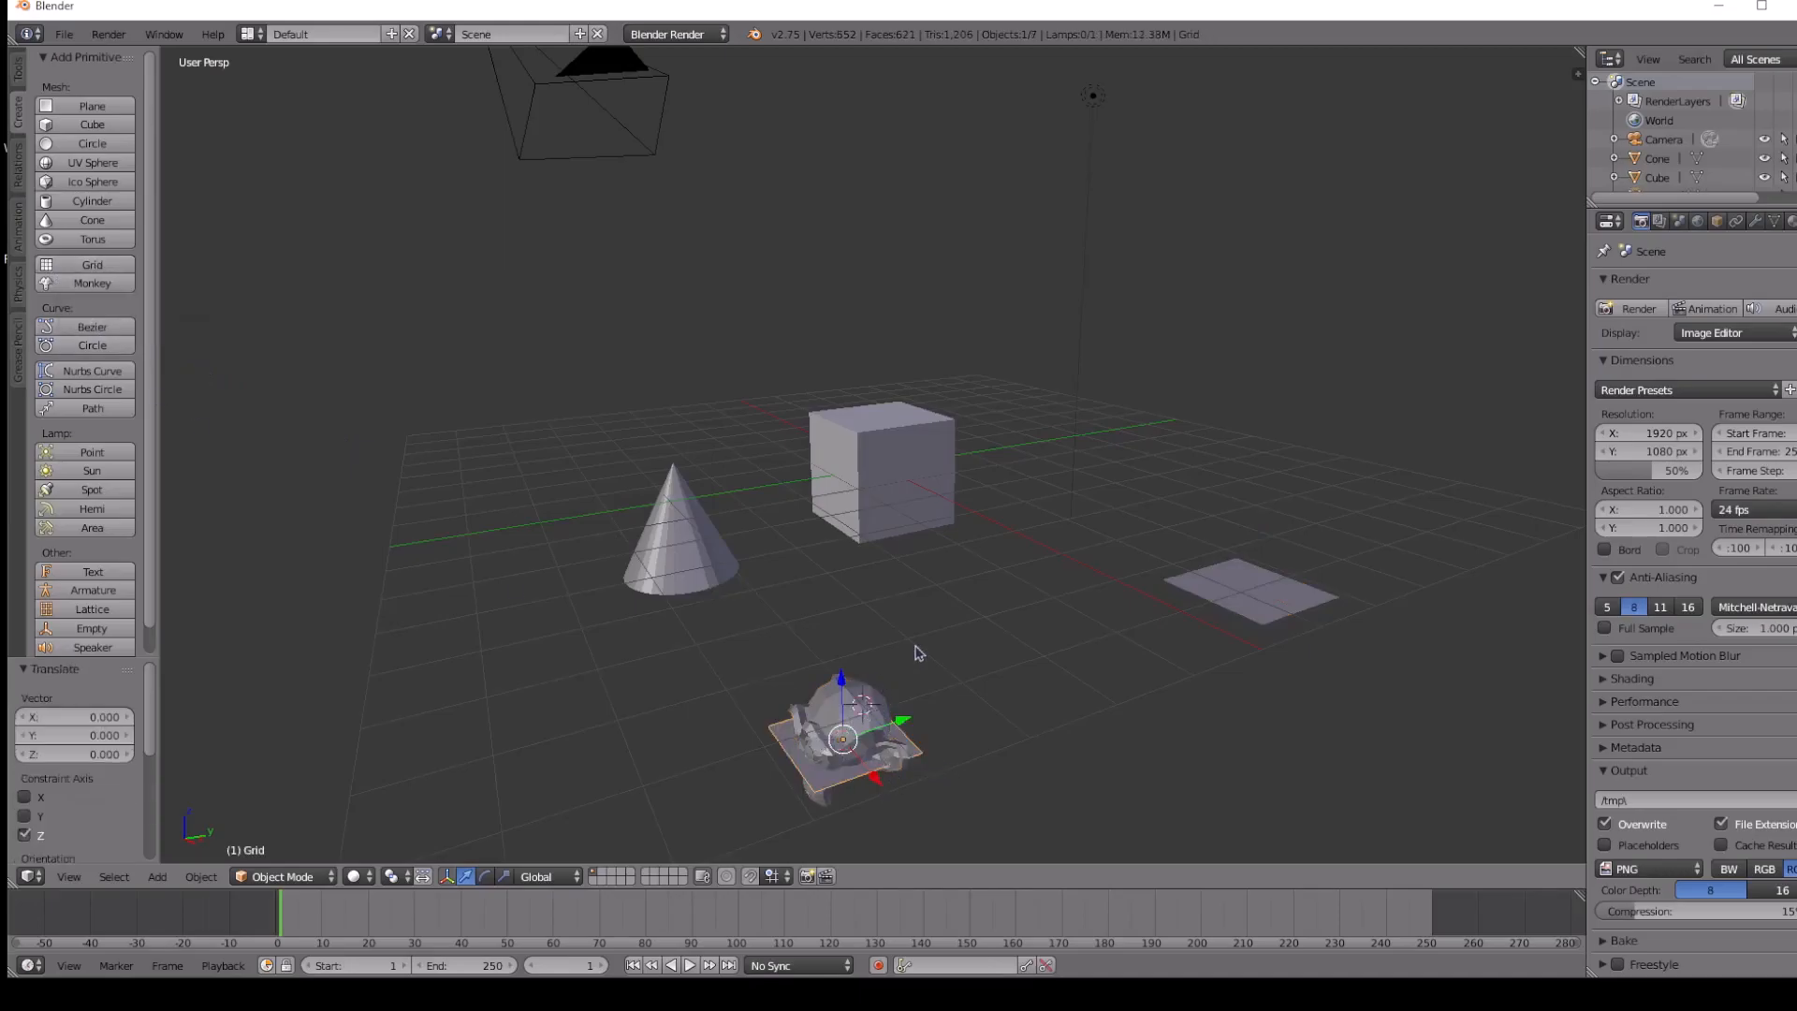
pyautogui.click(837, 719)
pyautogui.moveTo(843, 682)
pyautogui.mouseDown()
pyautogui.moveTo(882, 483)
pyautogui.moveTo(882, 670)
pyautogui.moveTo(842, 703)
pyautogui.mouseUp()
pyautogui.click(731, 647)
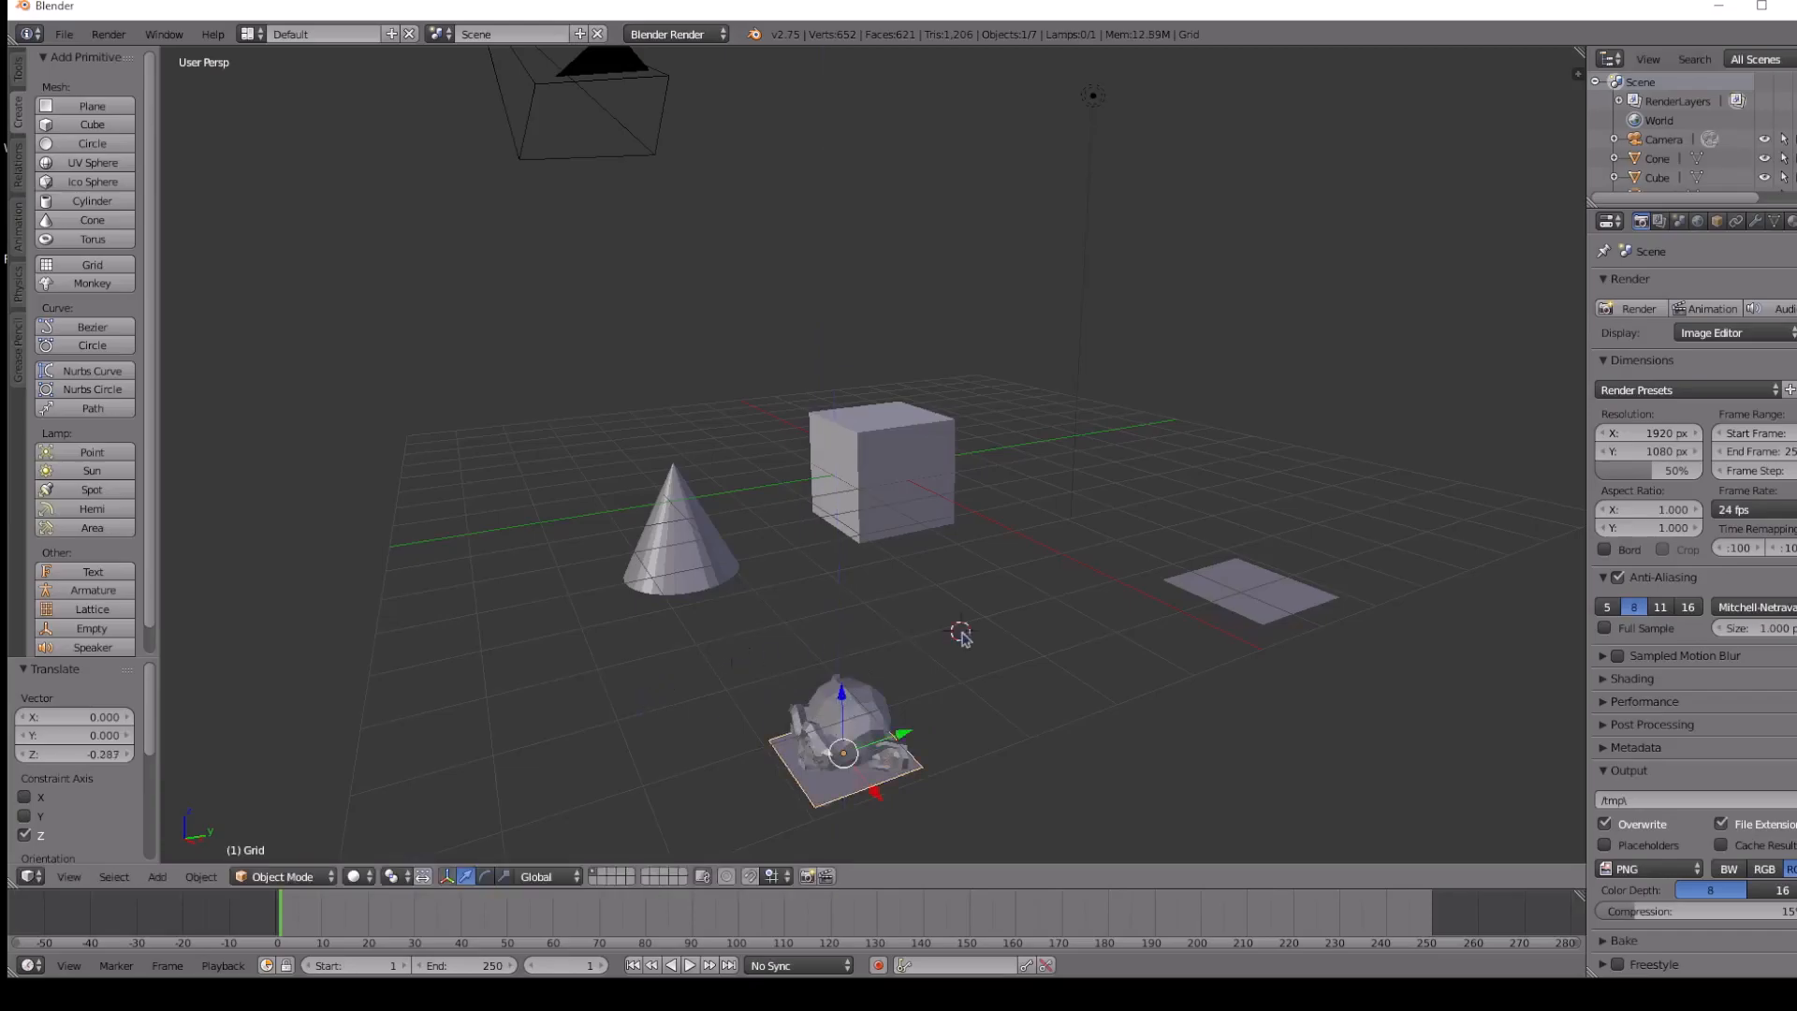
# Place the 3D cursor at several spots between the cube and the monkey, finishing on the monkey.
pyautogui.click(963, 603)
pyautogui.click(912, 608)
pyautogui.click(977, 605)
pyautogui.click(1048, 499)
pyautogui.click(875, 705)
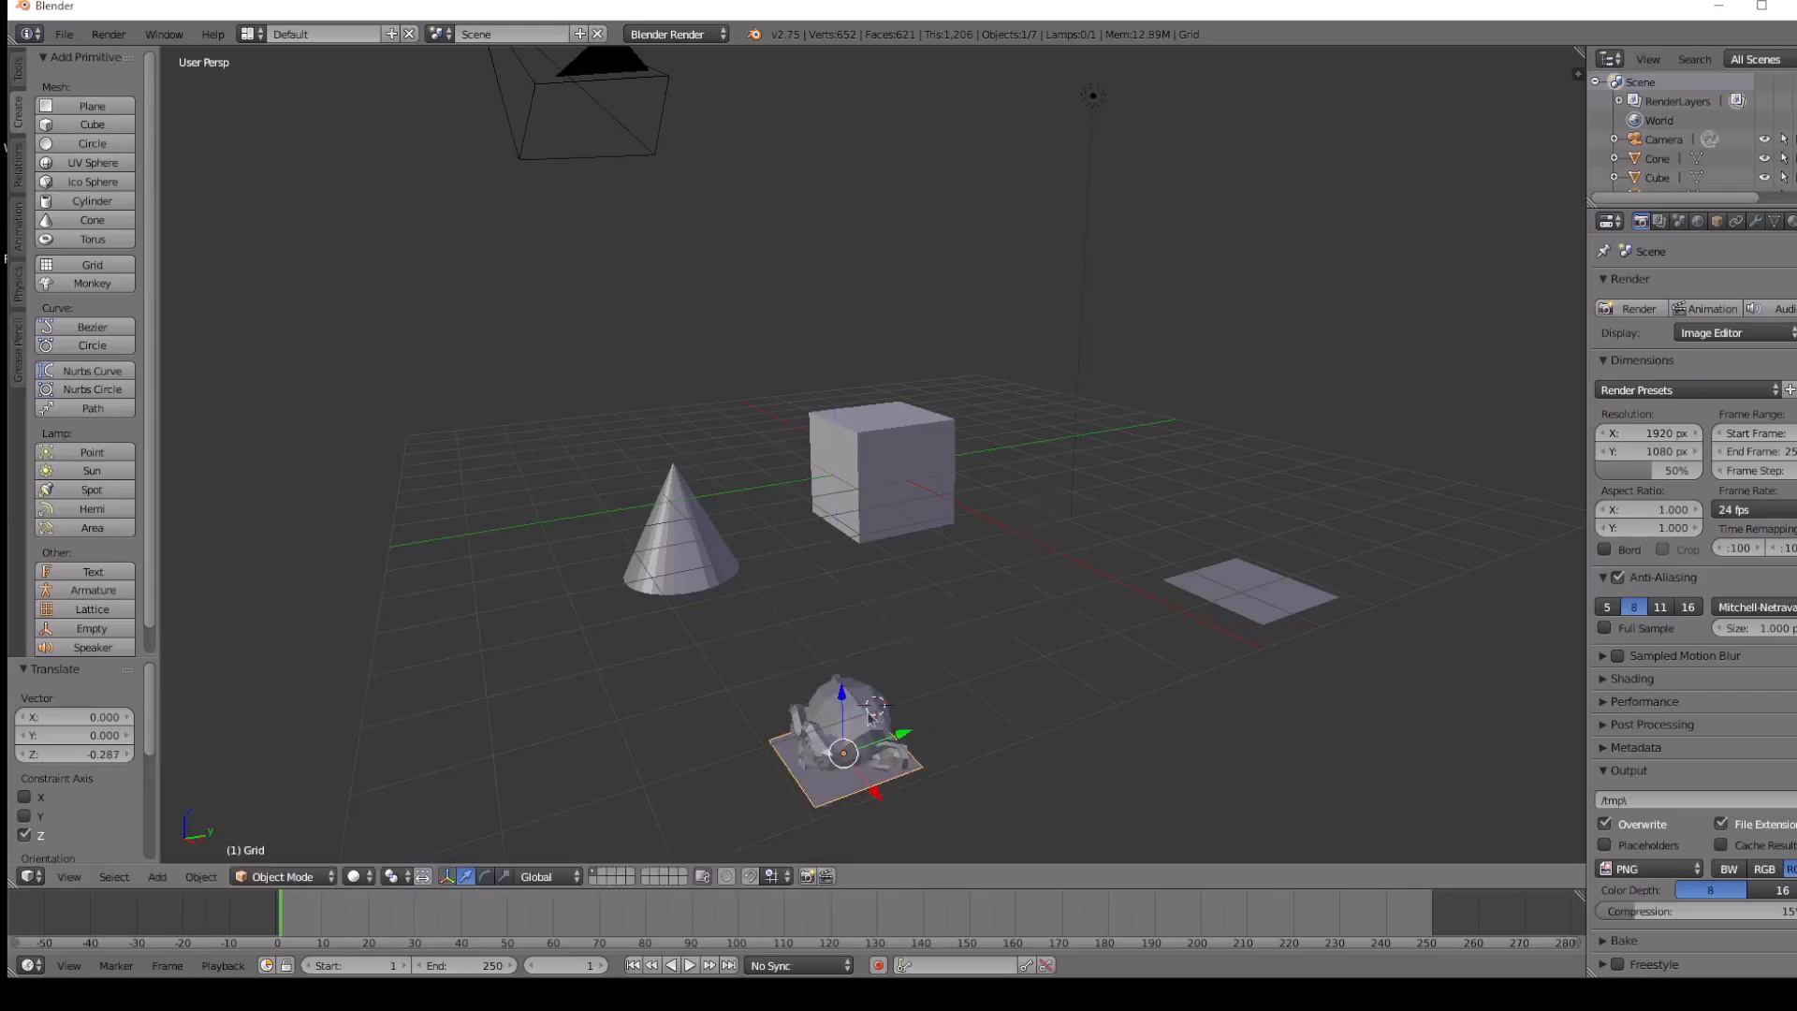
pyautogui.click(810, 716)
# Delete the monkey mesh and the grid mesh under it from the scene.
pyautogui.rightClick(868, 468)
pyautogui.rightClick(905, 726)
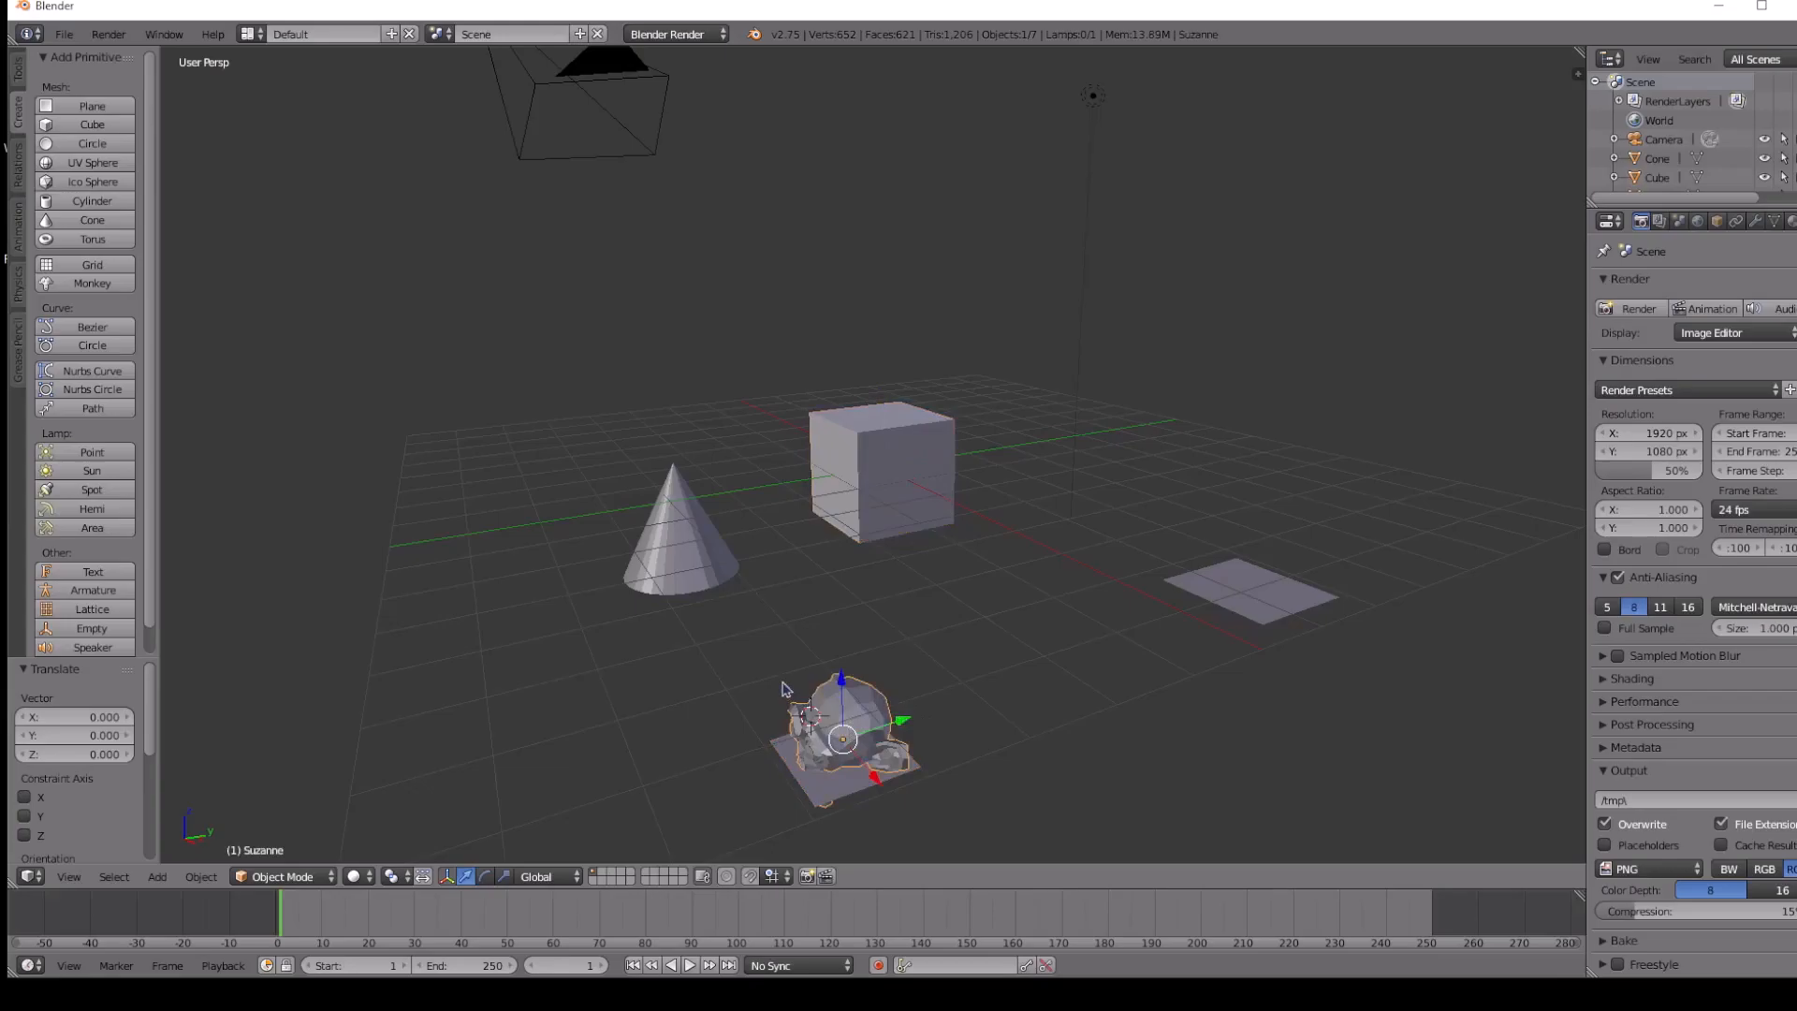
pyautogui.press('x')
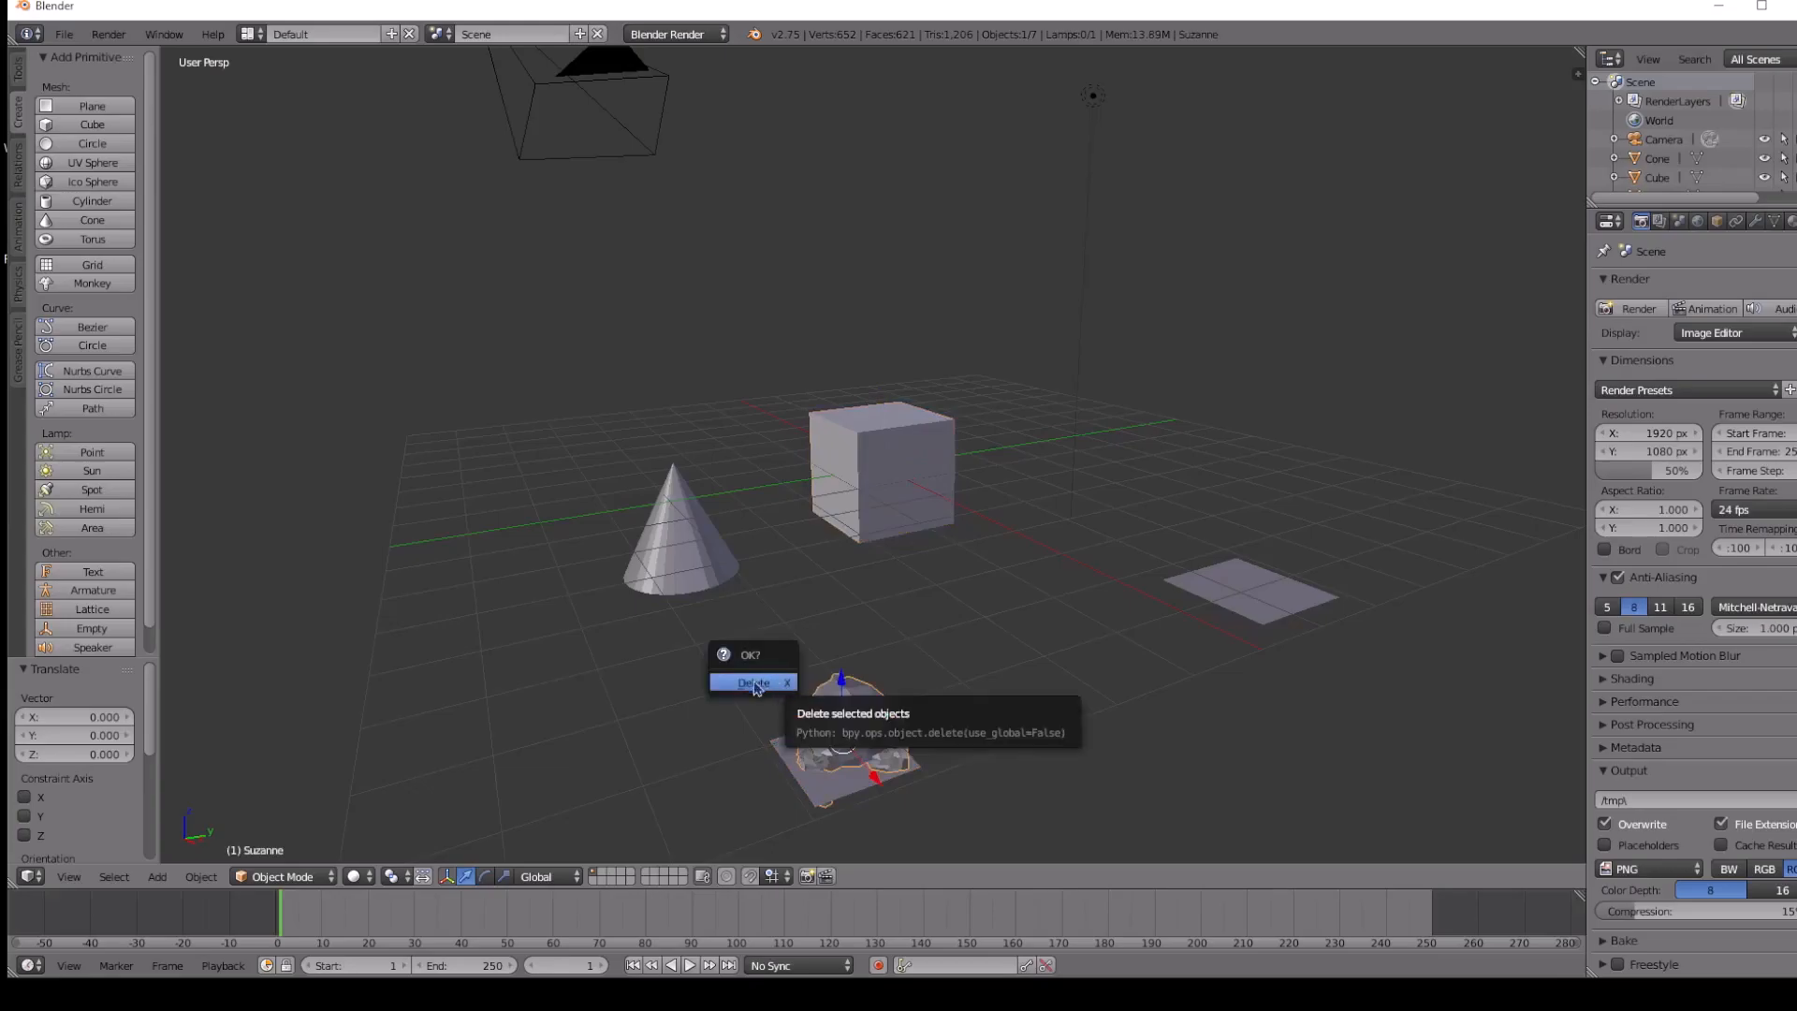
pyautogui.click(754, 684)
pyautogui.rightClick(829, 755)
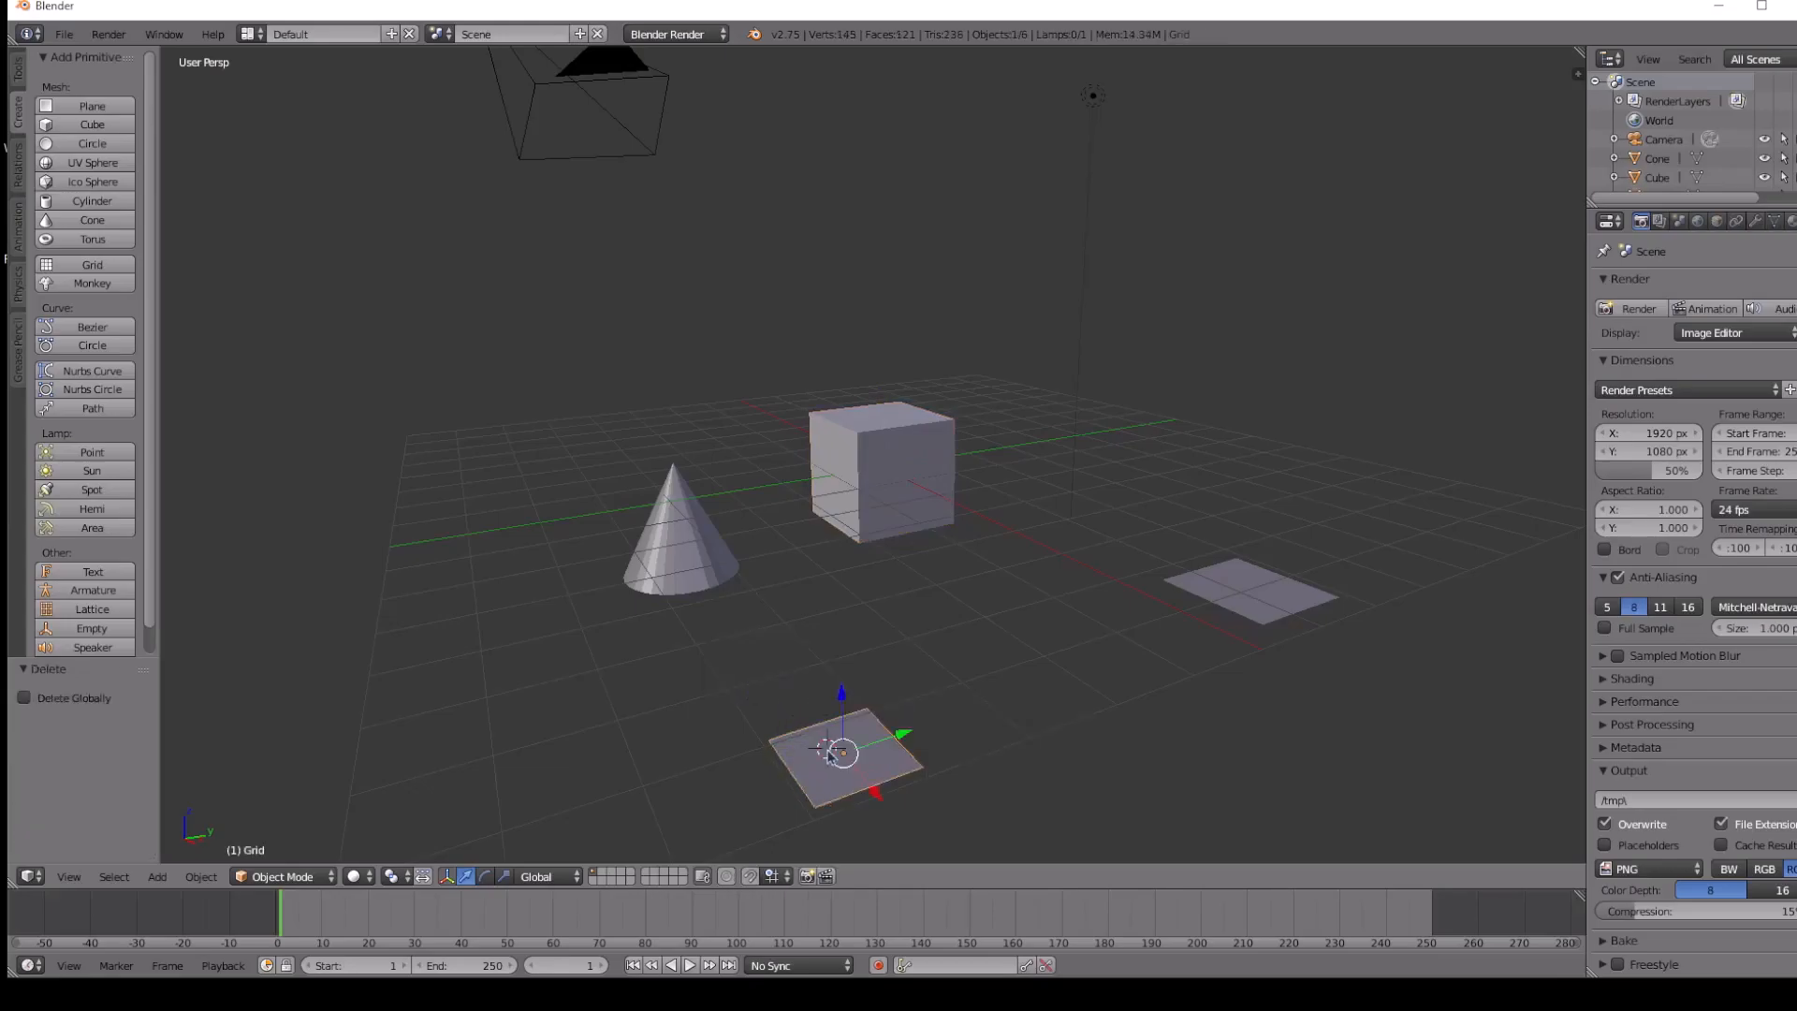
pyautogui.press('x')
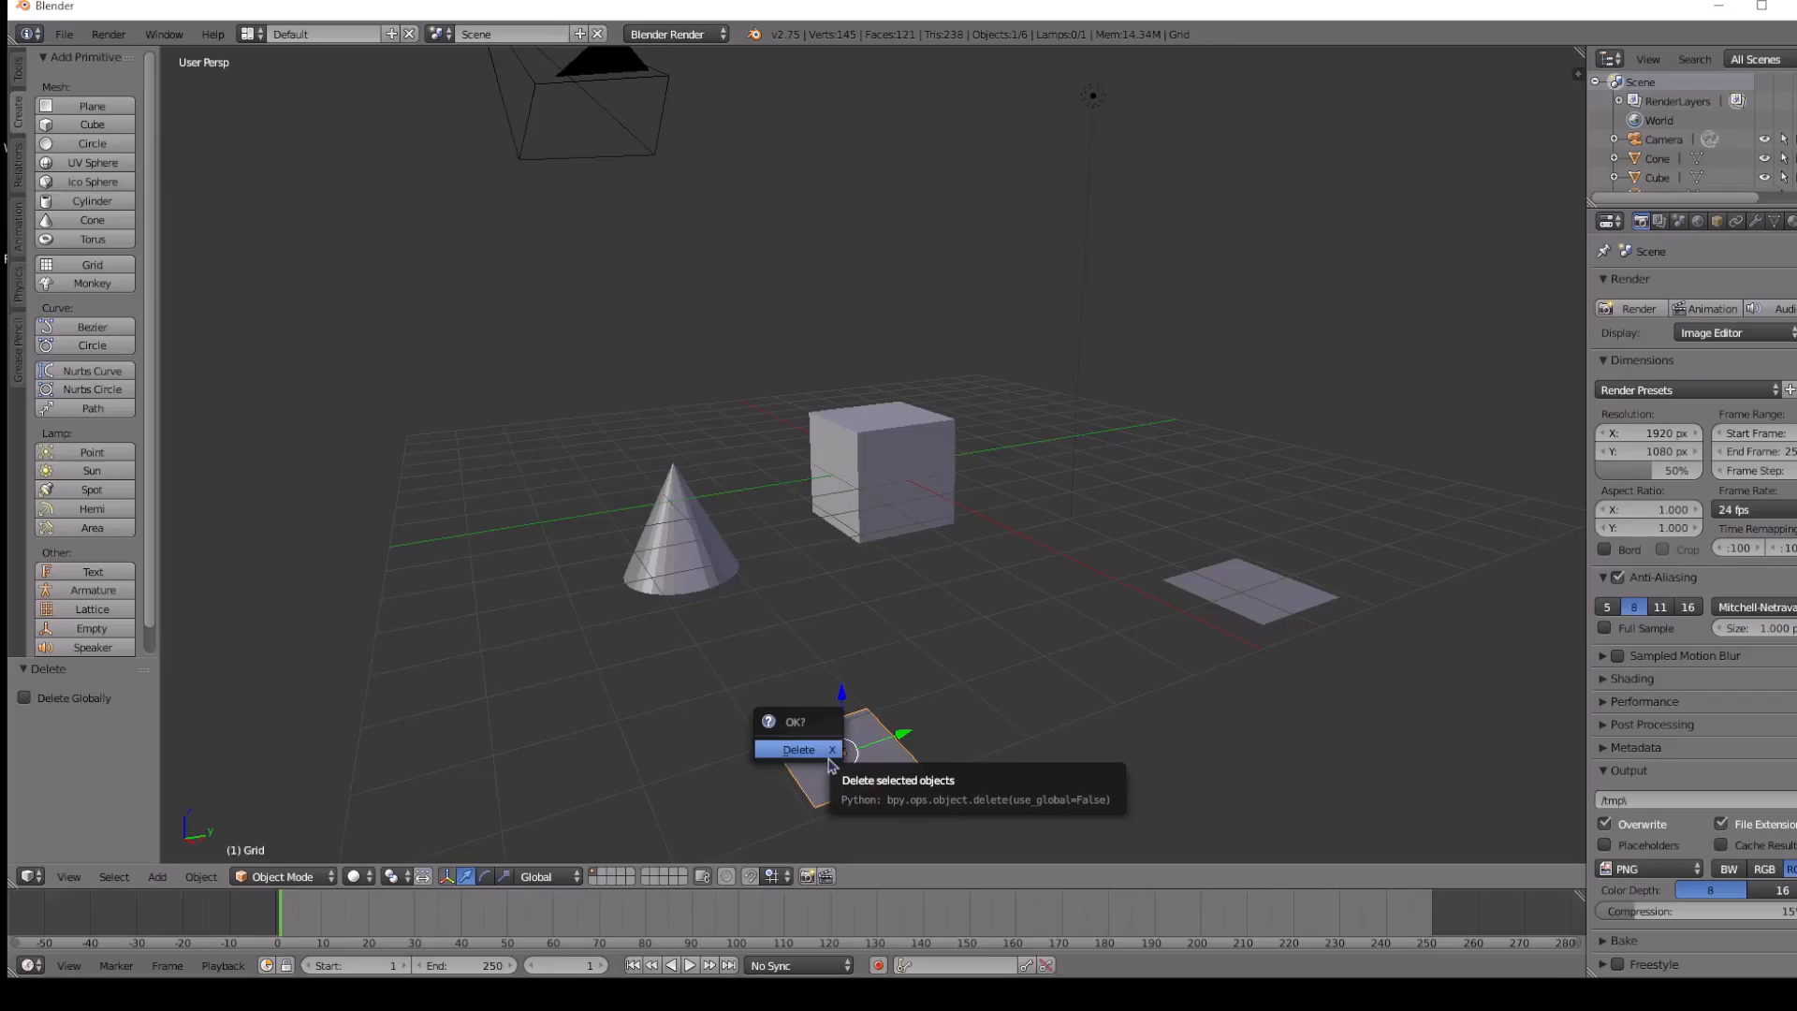
pyautogui.click(829, 754)
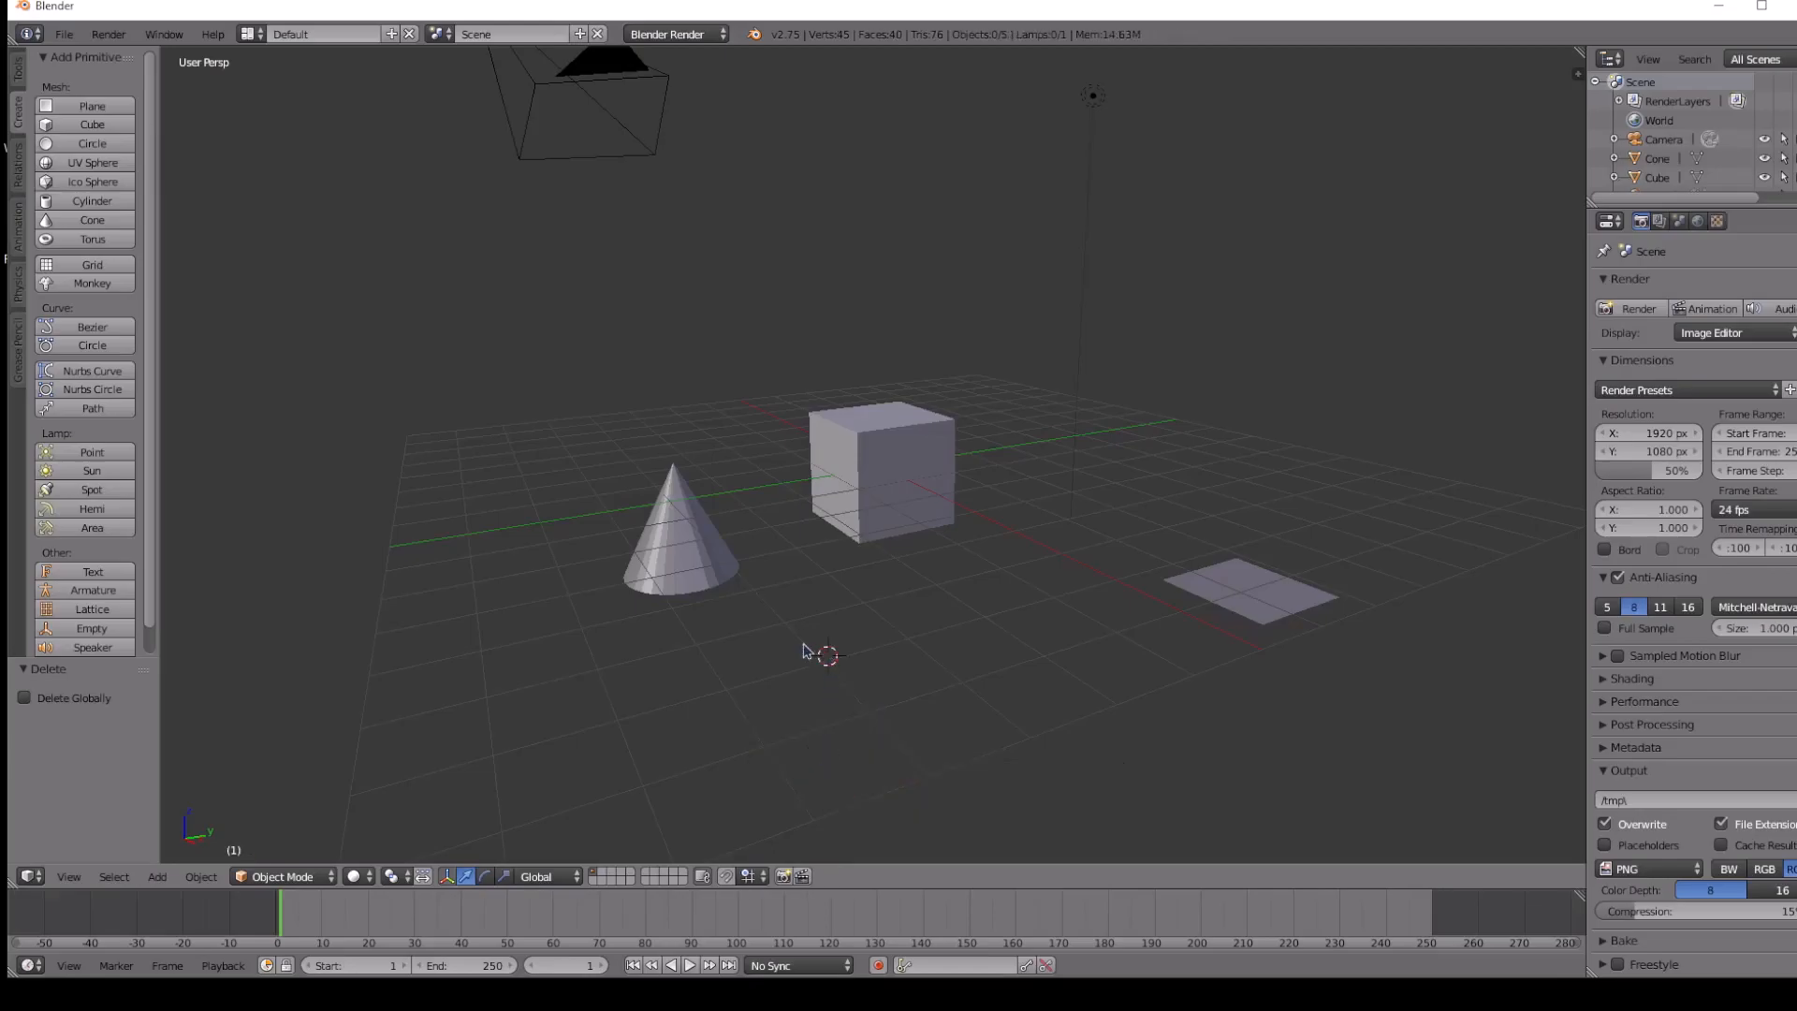
# Move the cone about 1.05 along X, lower it along Z, and shift it about -0.38 along Y.
pyautogui.rightClick(703, 553)
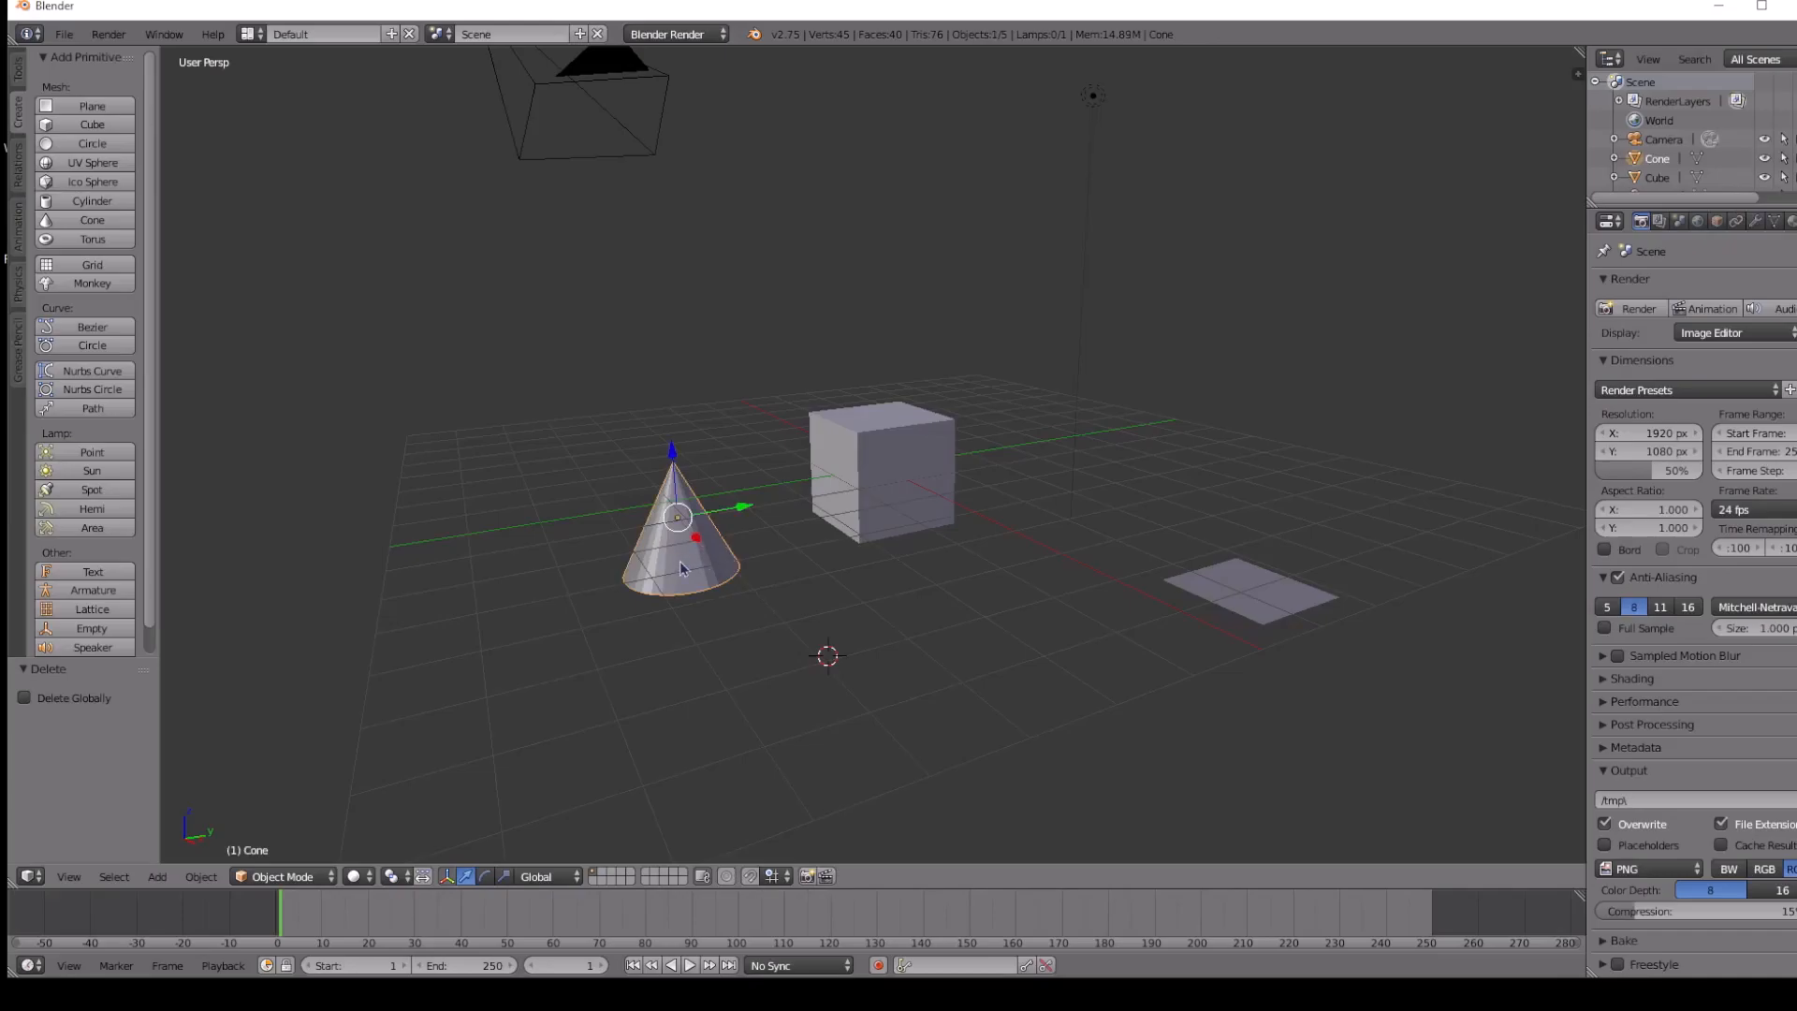
pyautogui.moveTo(697, 542)
pyautogui.mouseDown()
pyautogui.moveTo(805, 690)
pyautogui.moveTo(776, 608)
pyautogui.moveTo(714, 560)
pyautogui.mouseUp()
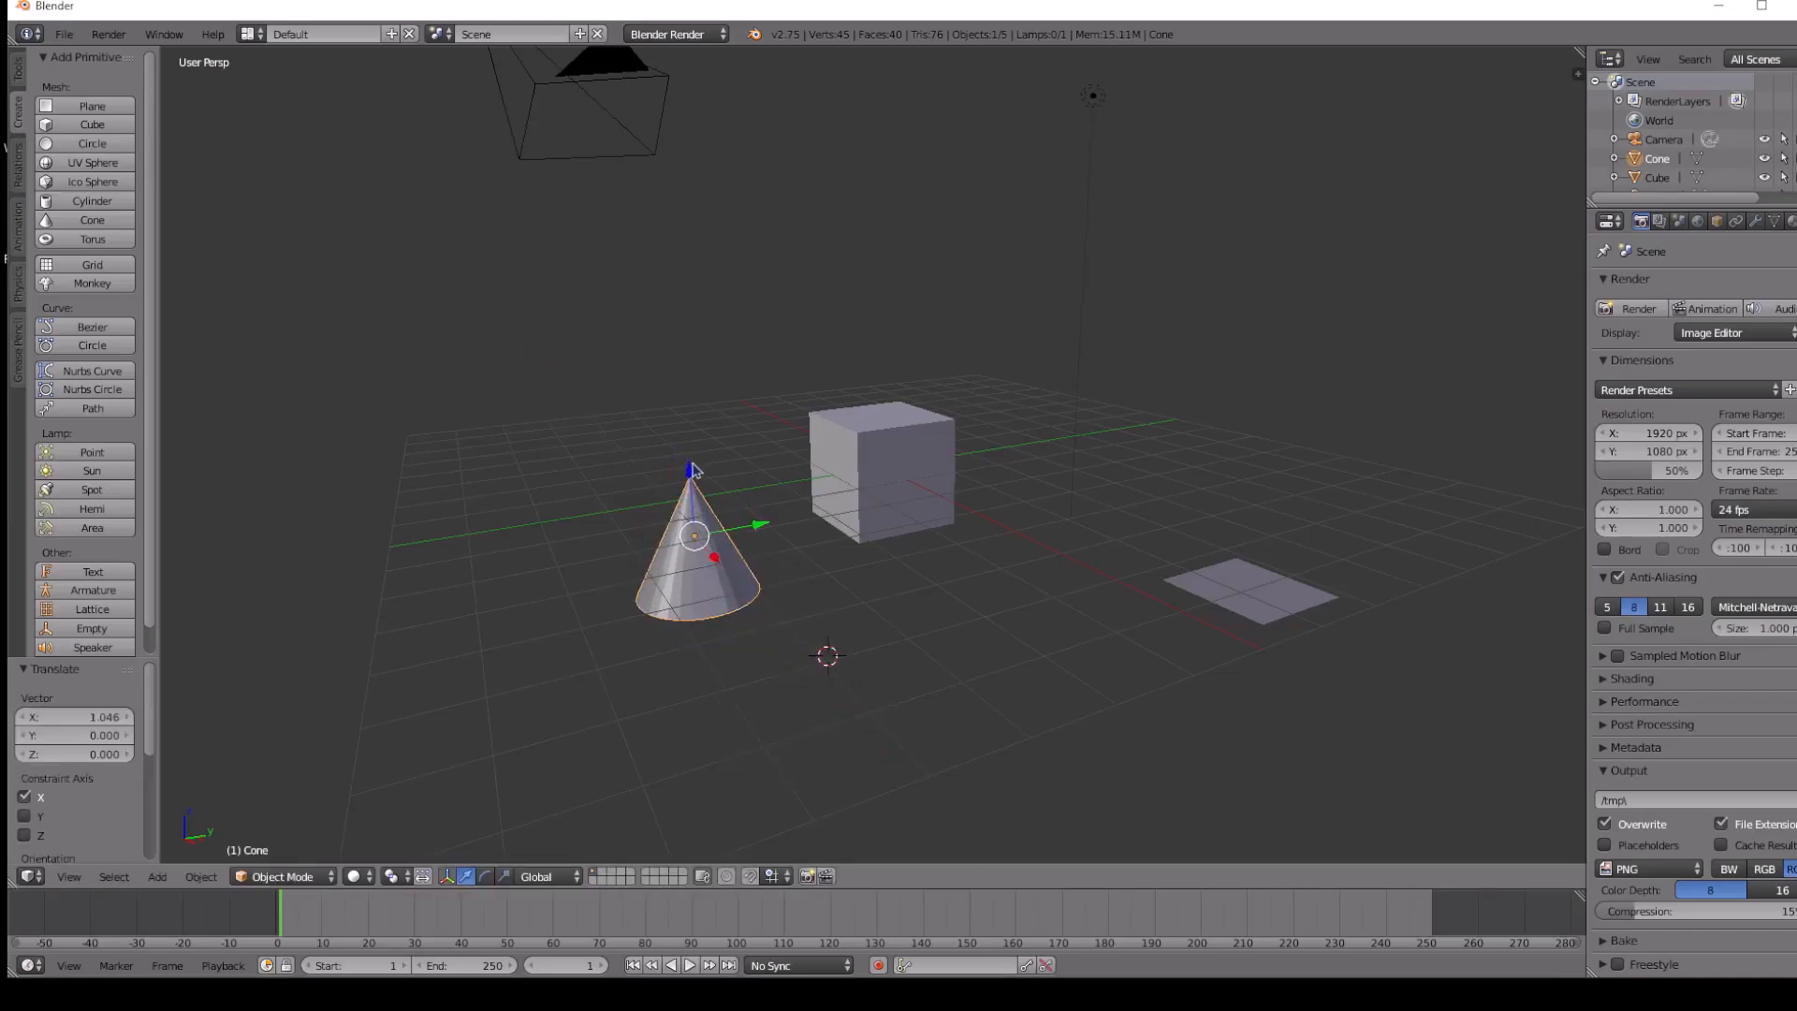
pyautogui.moveTo(693, 472); pyautogui.dragTo(707, 595)
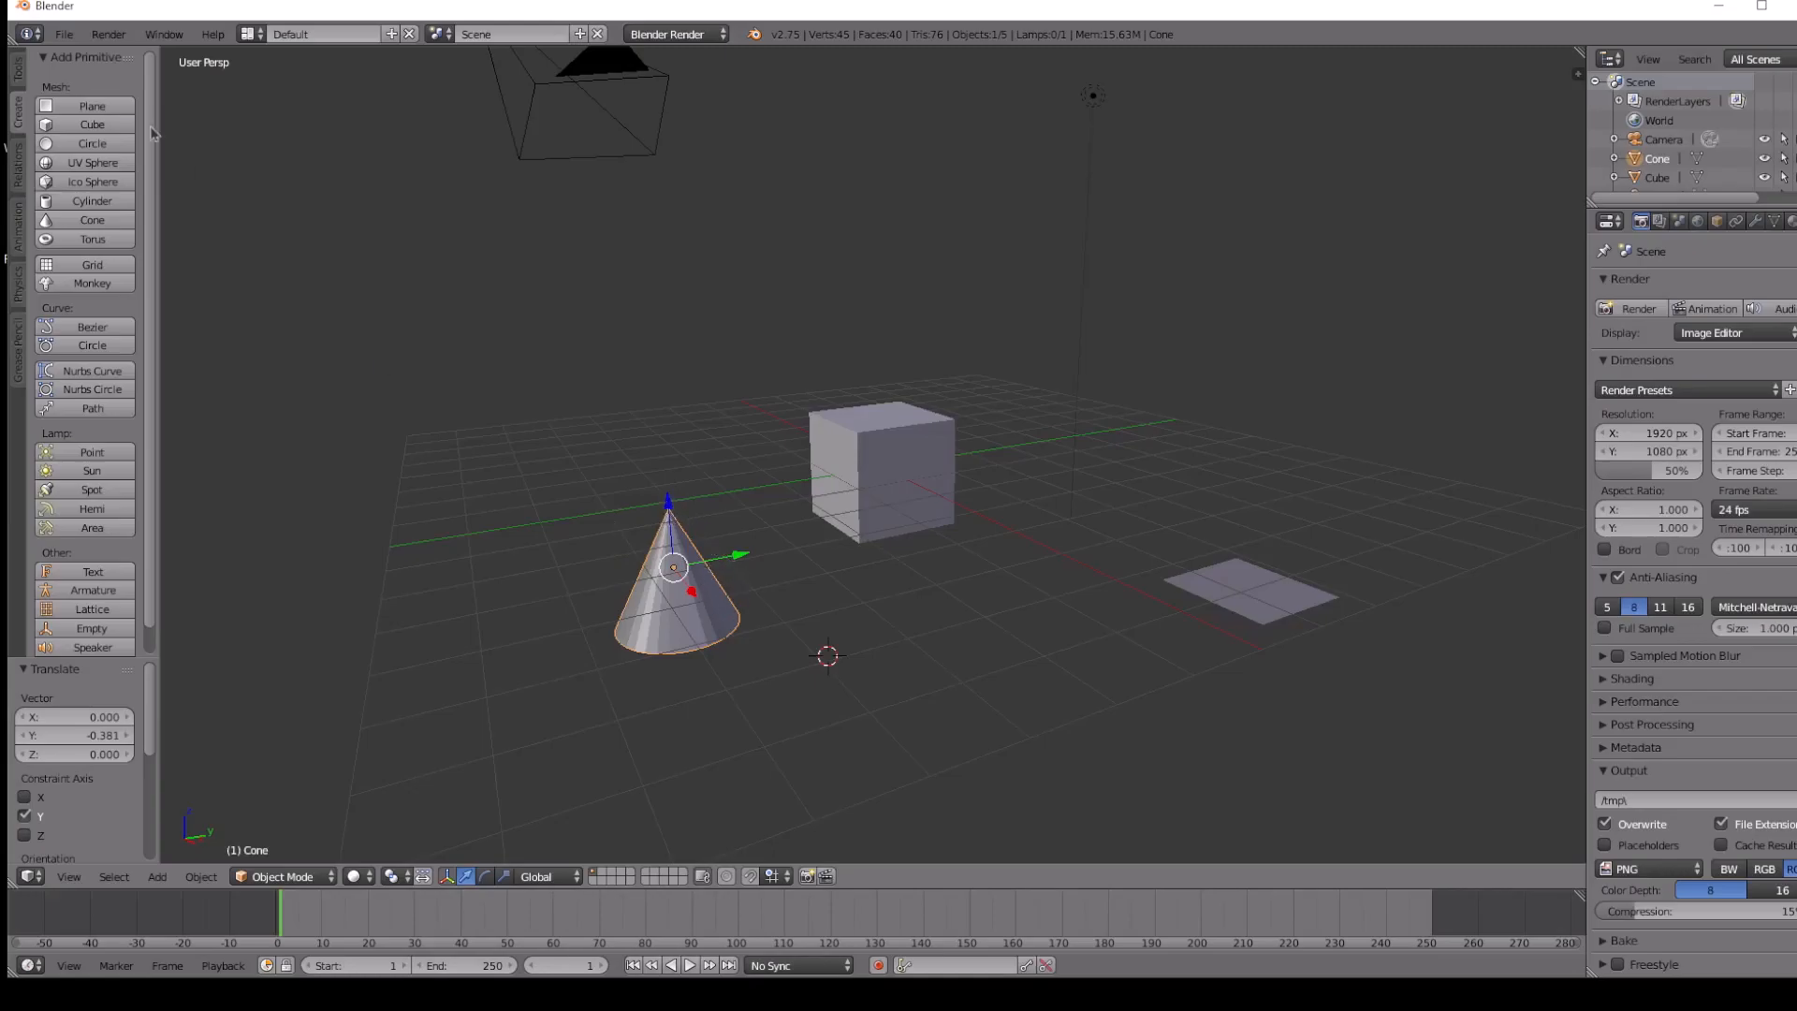
# Raise the cone about 1.94 along the Z axis.
pyautogui.click(17, 67)
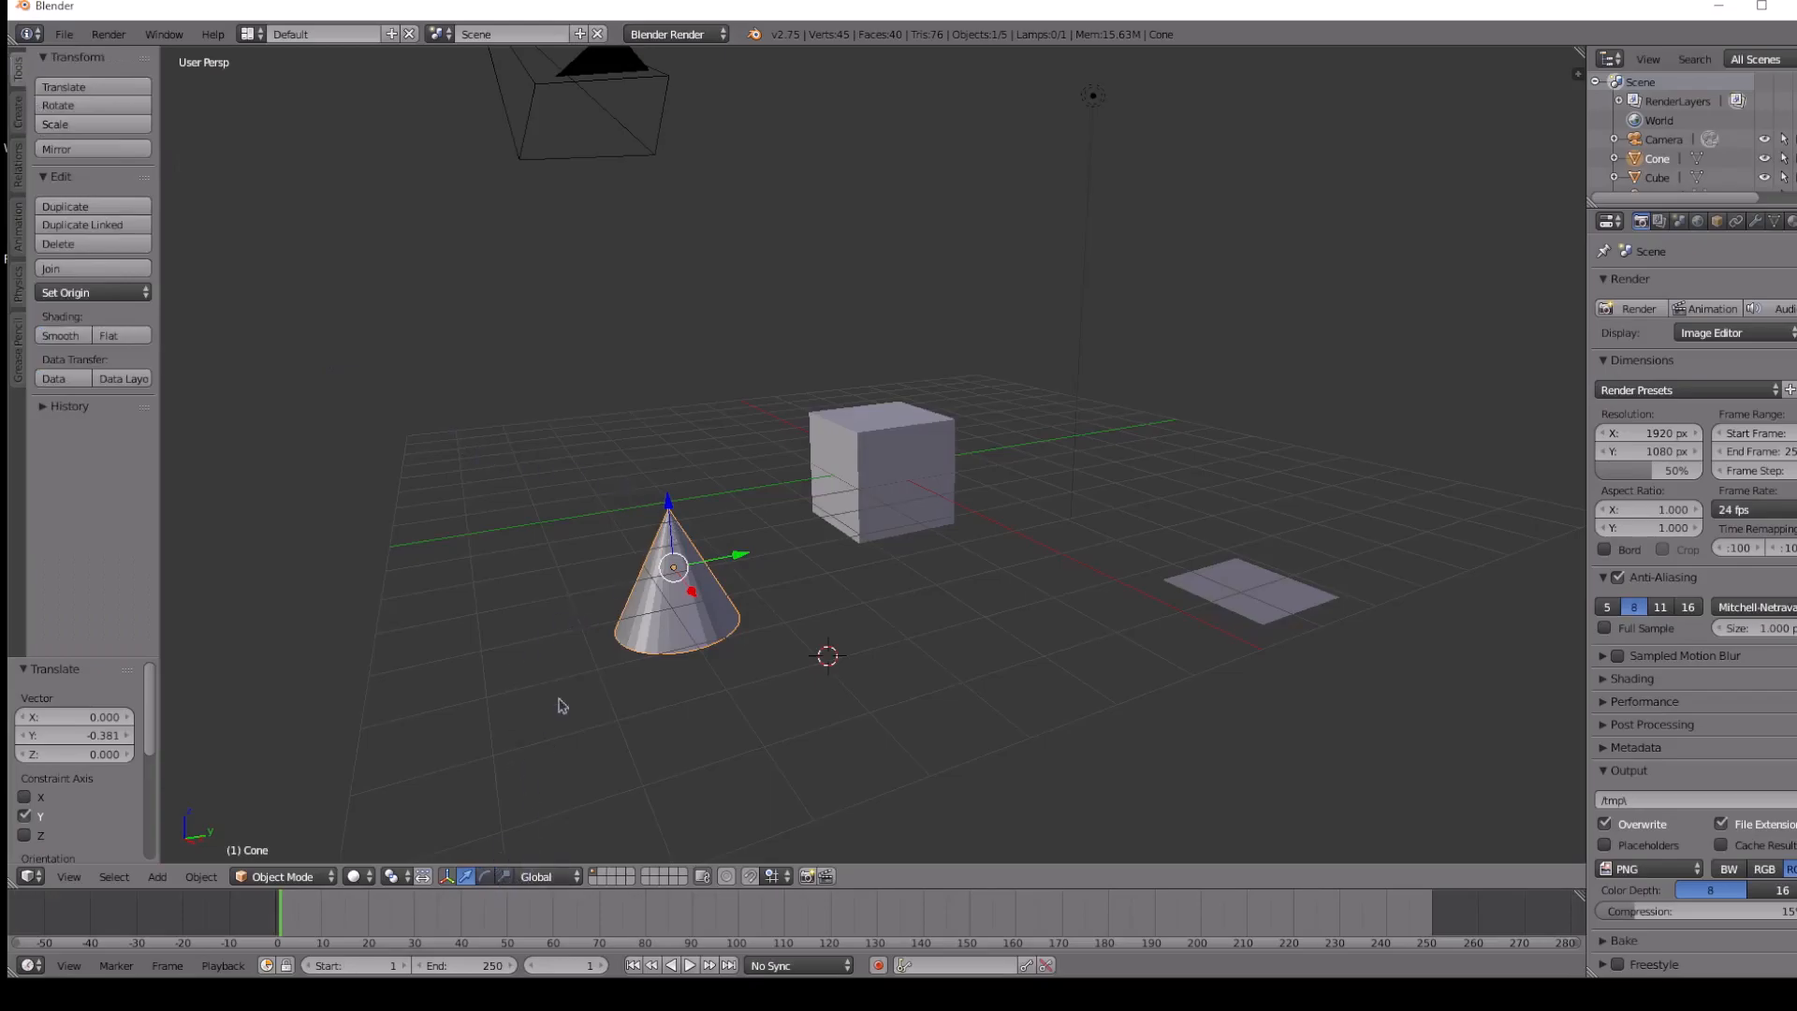
pyautogui.click(669, 550)
pyautogui.moveTo(653, 584); pyautogui.dragTo(640, 482, button='middle')
pyautogui.moveTo(644, 468); pyautogui.dragTo(669, 403)
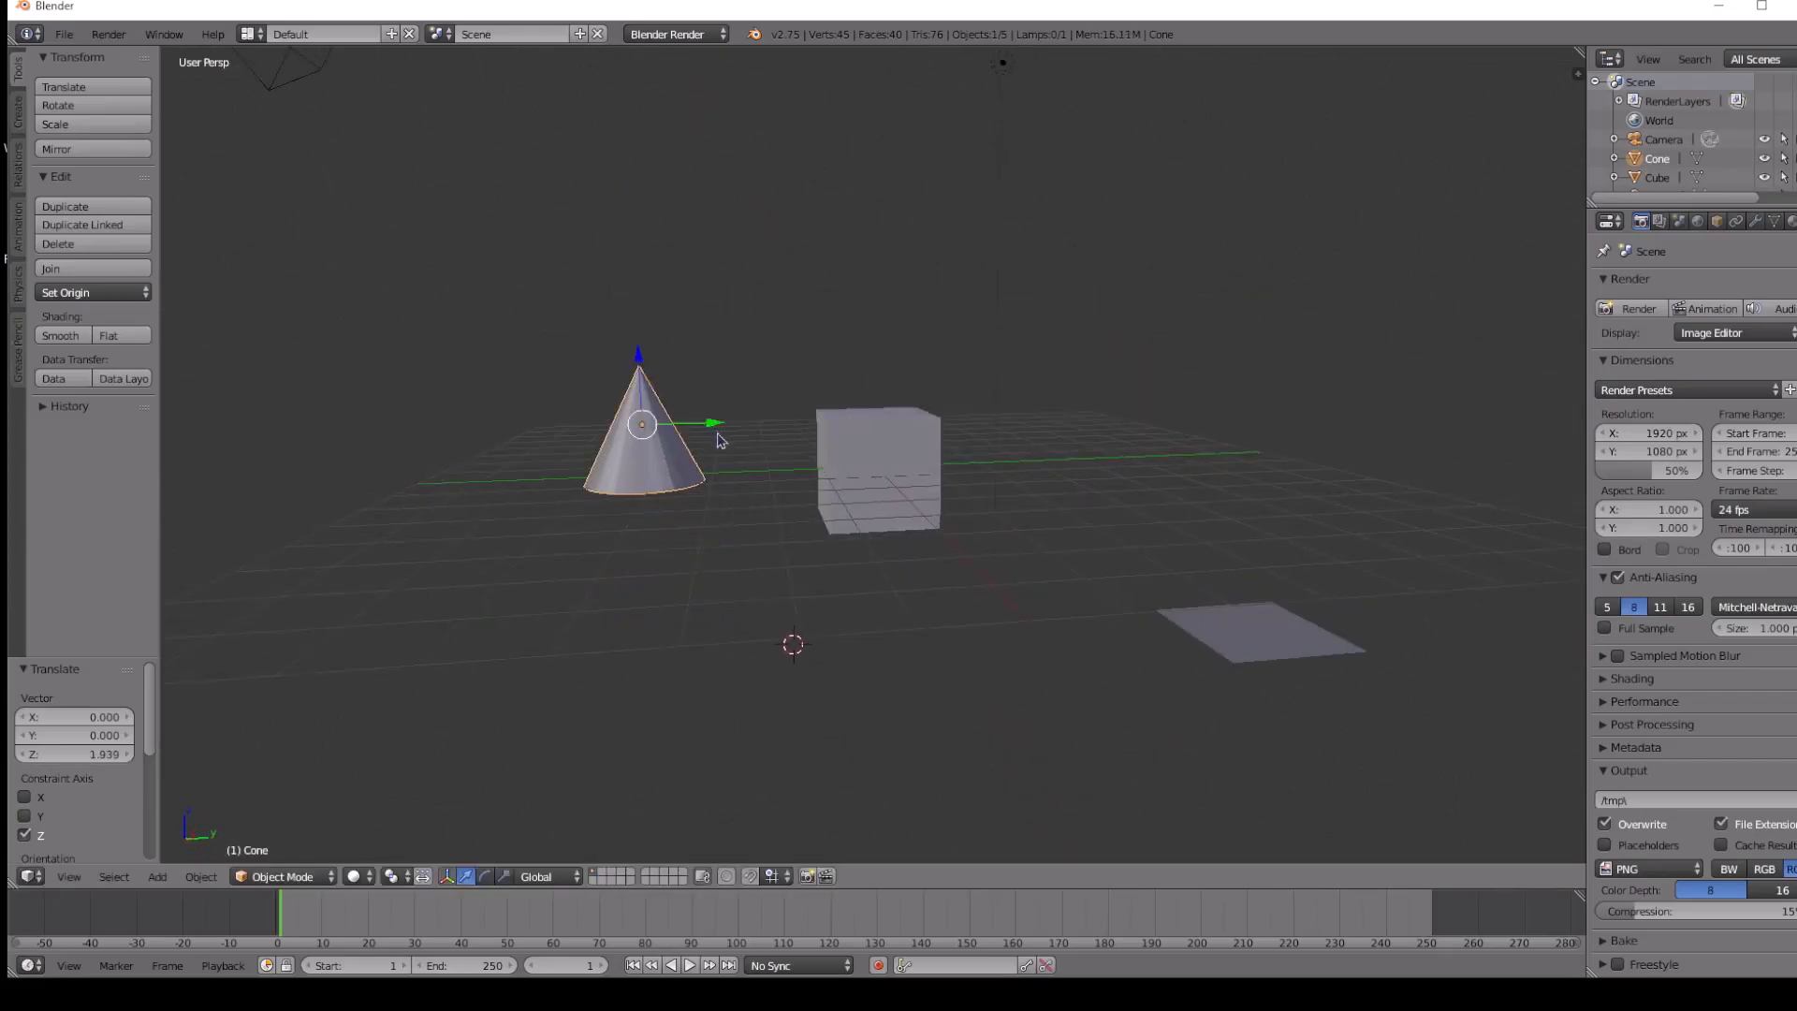
pyautogui.moveTo(733, 462); pyautogui.dragTo(772, 481, button='middle')
pyautogui.click(670, 483)
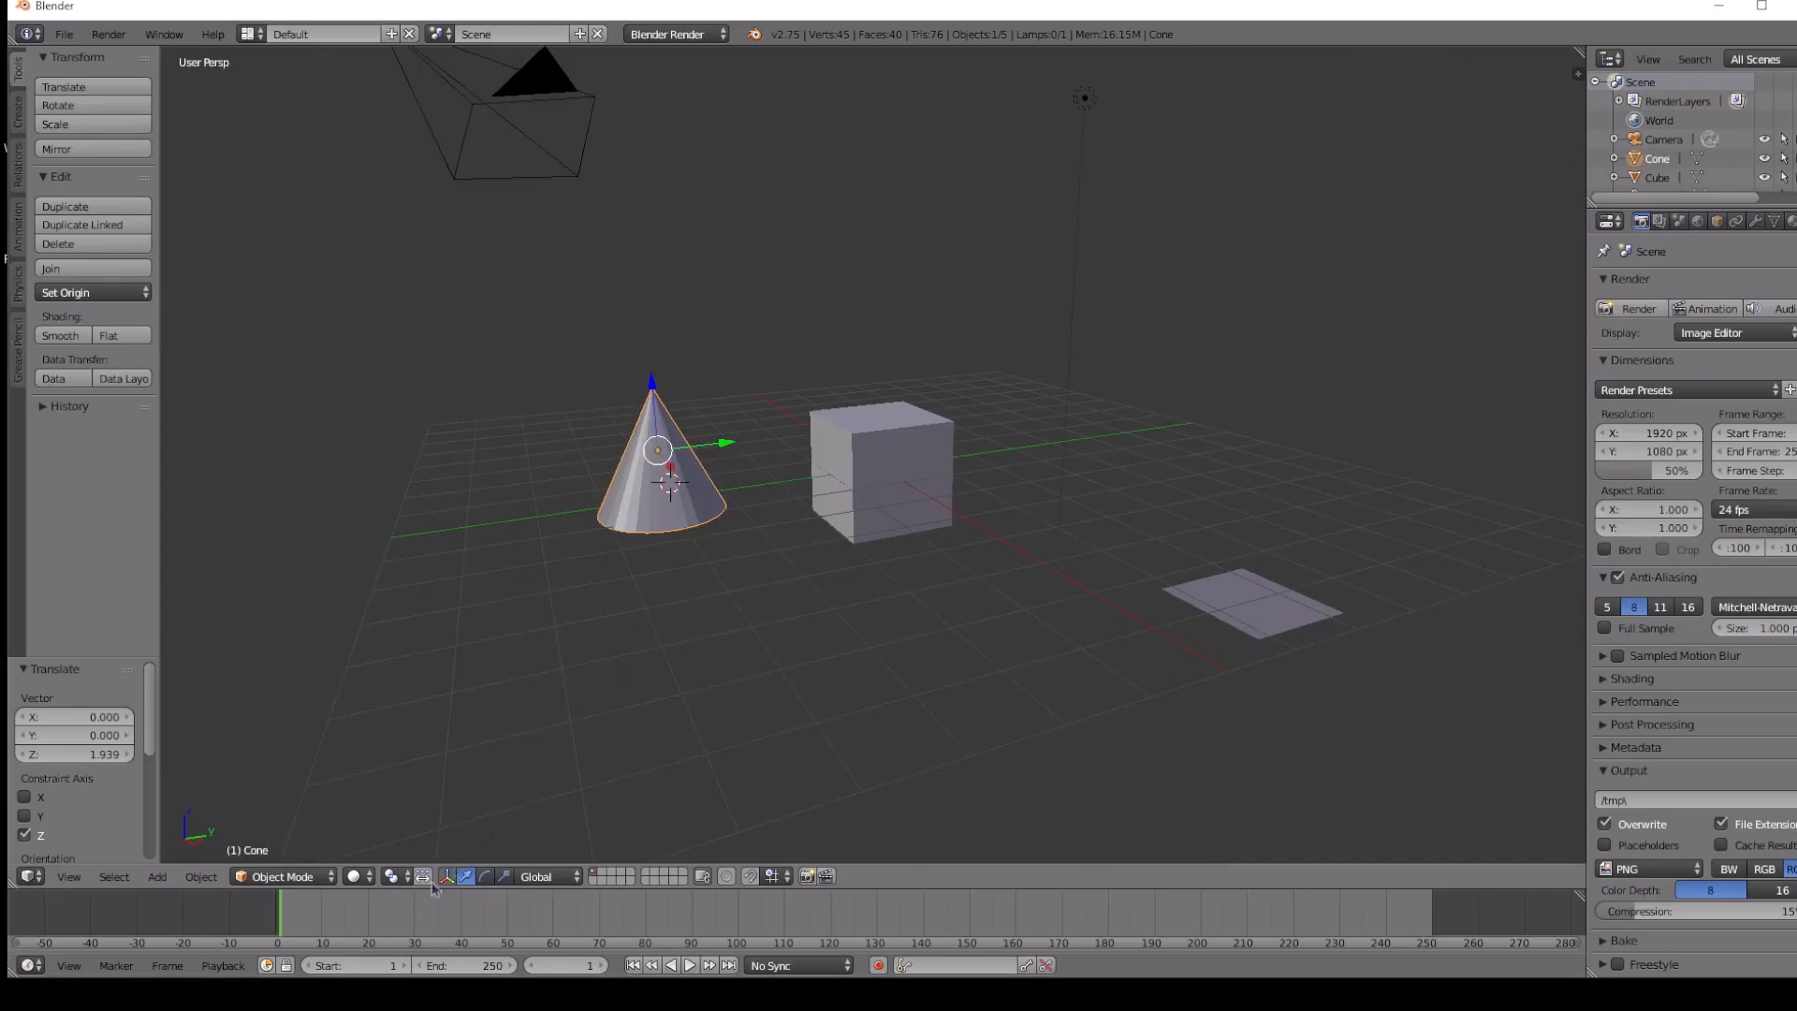
# Use the rotation manipulator to rotate the cone about -111° around Z and about 35° around Y.
pyautogui.click(483, 876)
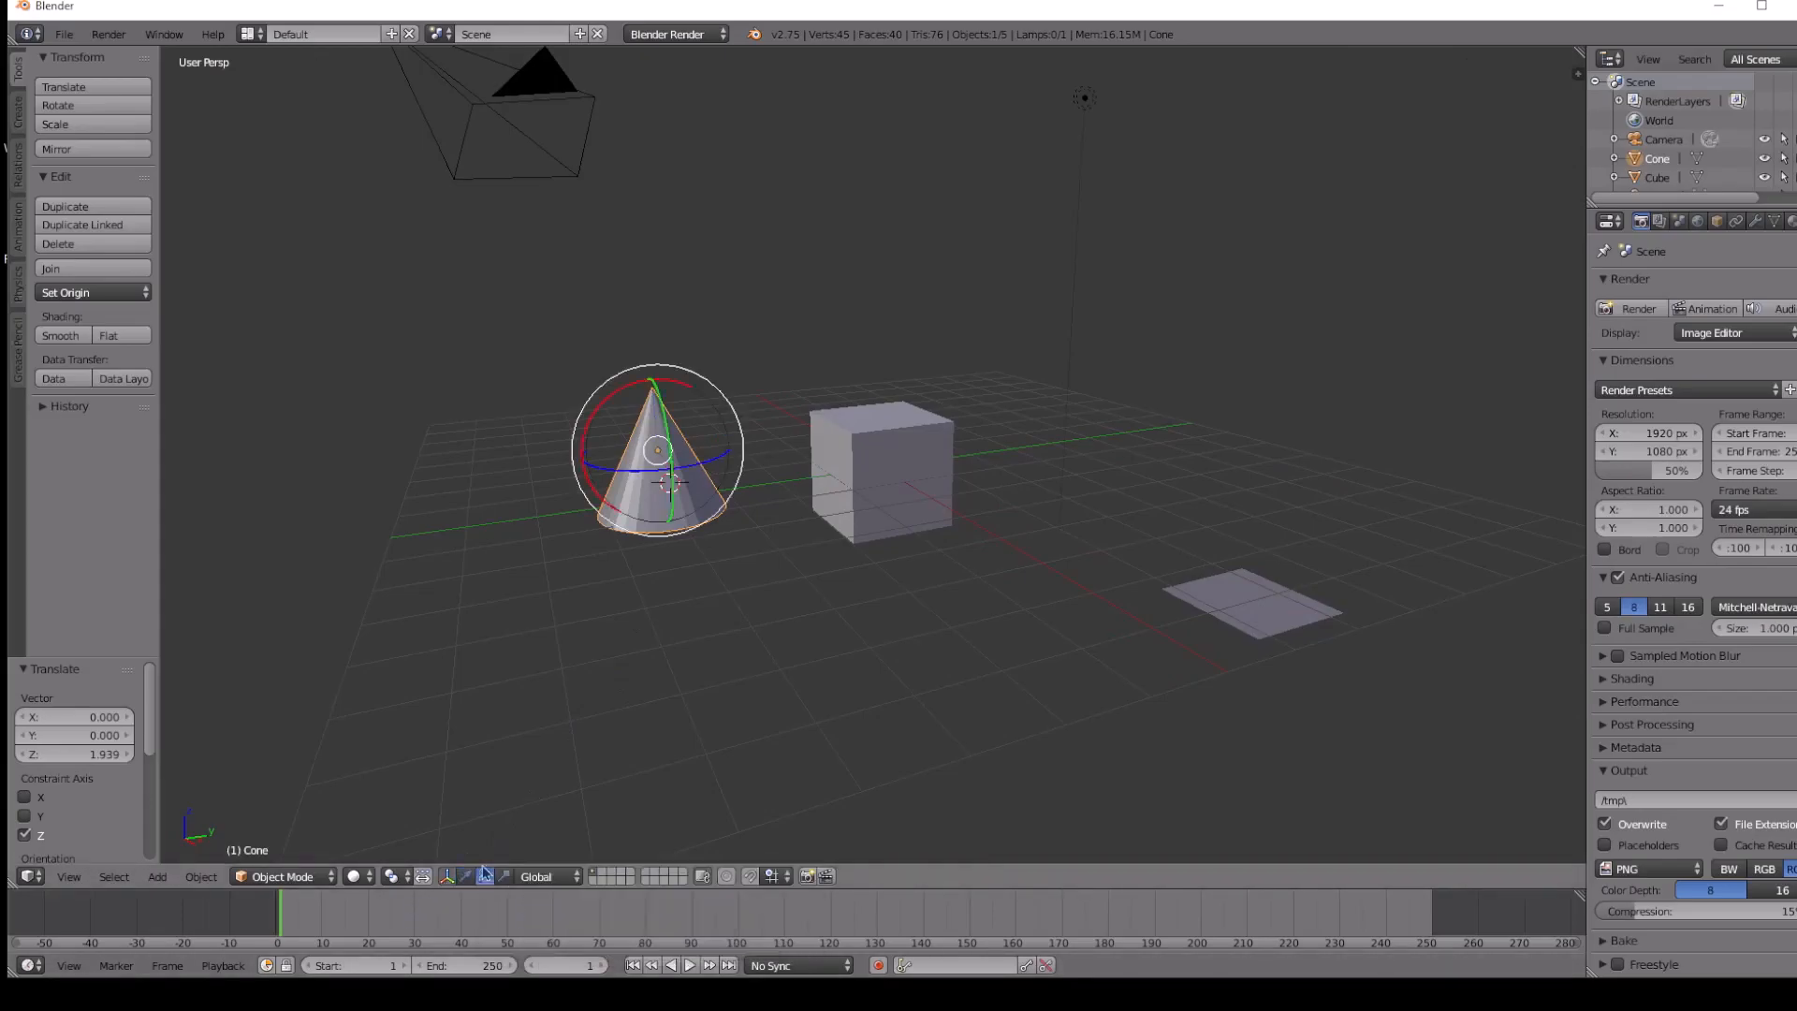
pyautogui.scroll(3, 615, 504)
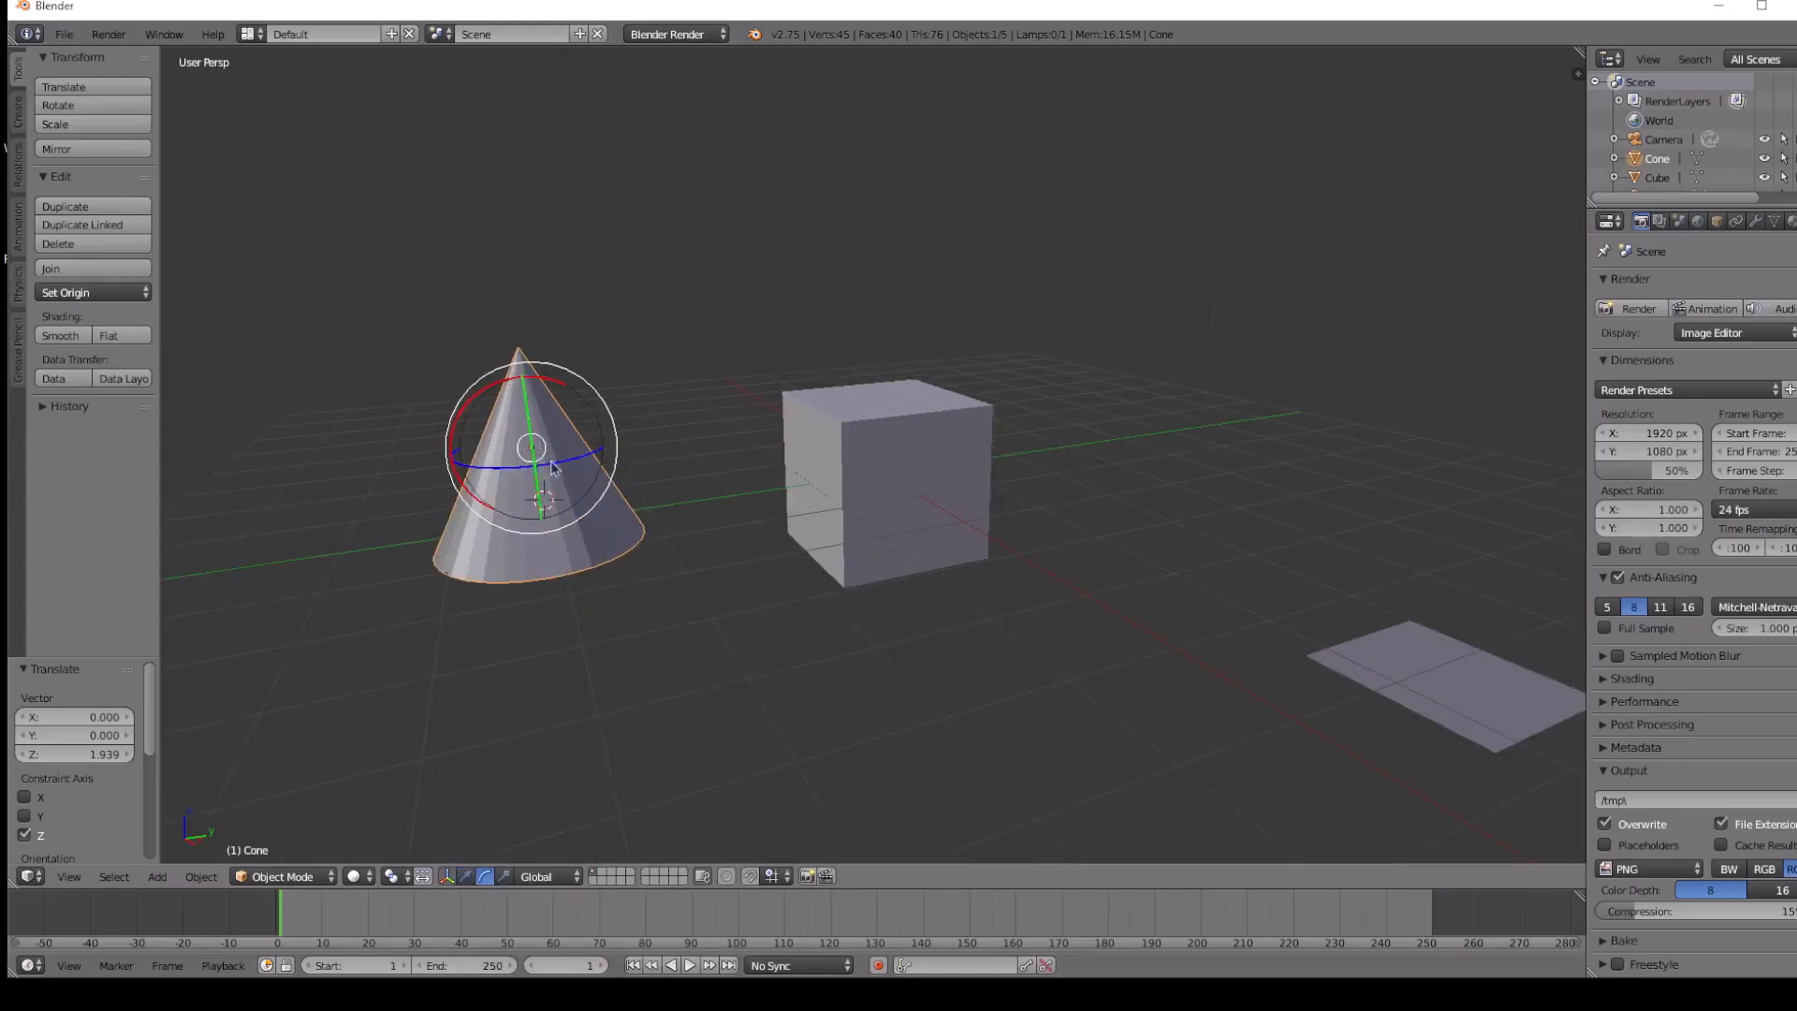
pyautogui.moveTo(573, 468); pyautogui.dragTo(436, 522)
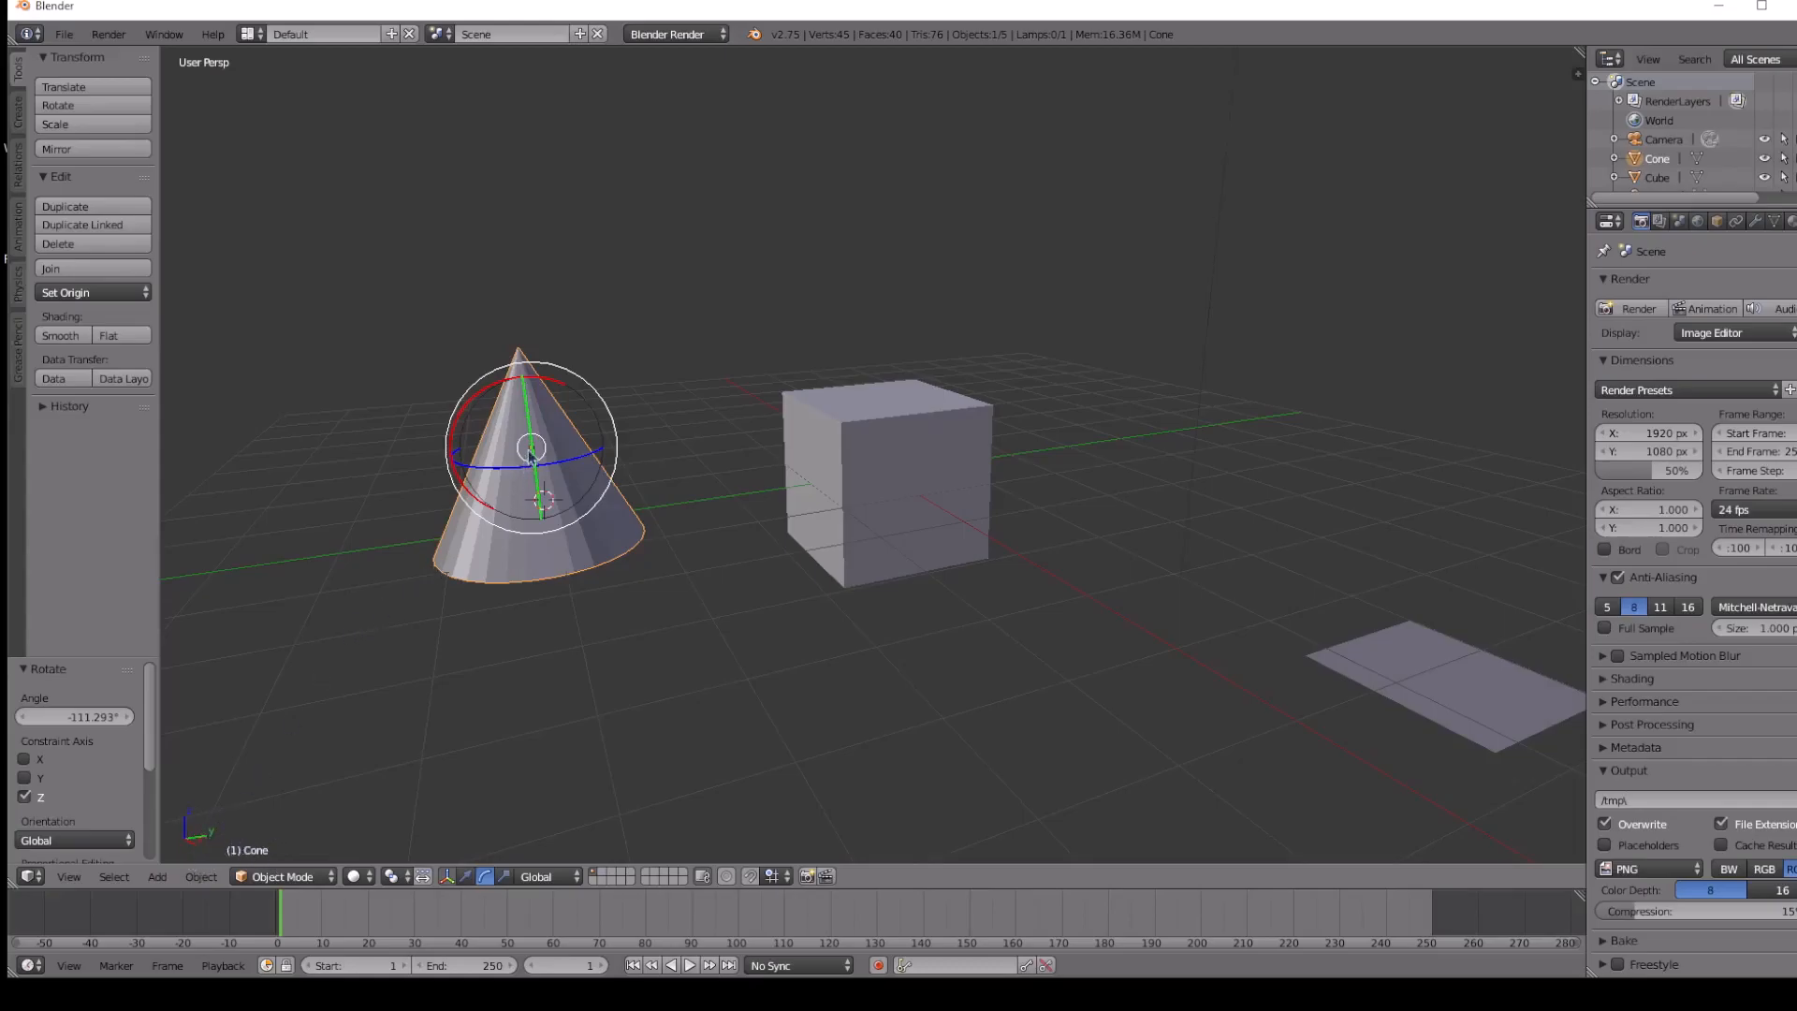
pyautogui.moveTo(529, 429); pyautogui.dragTo(590, 377)
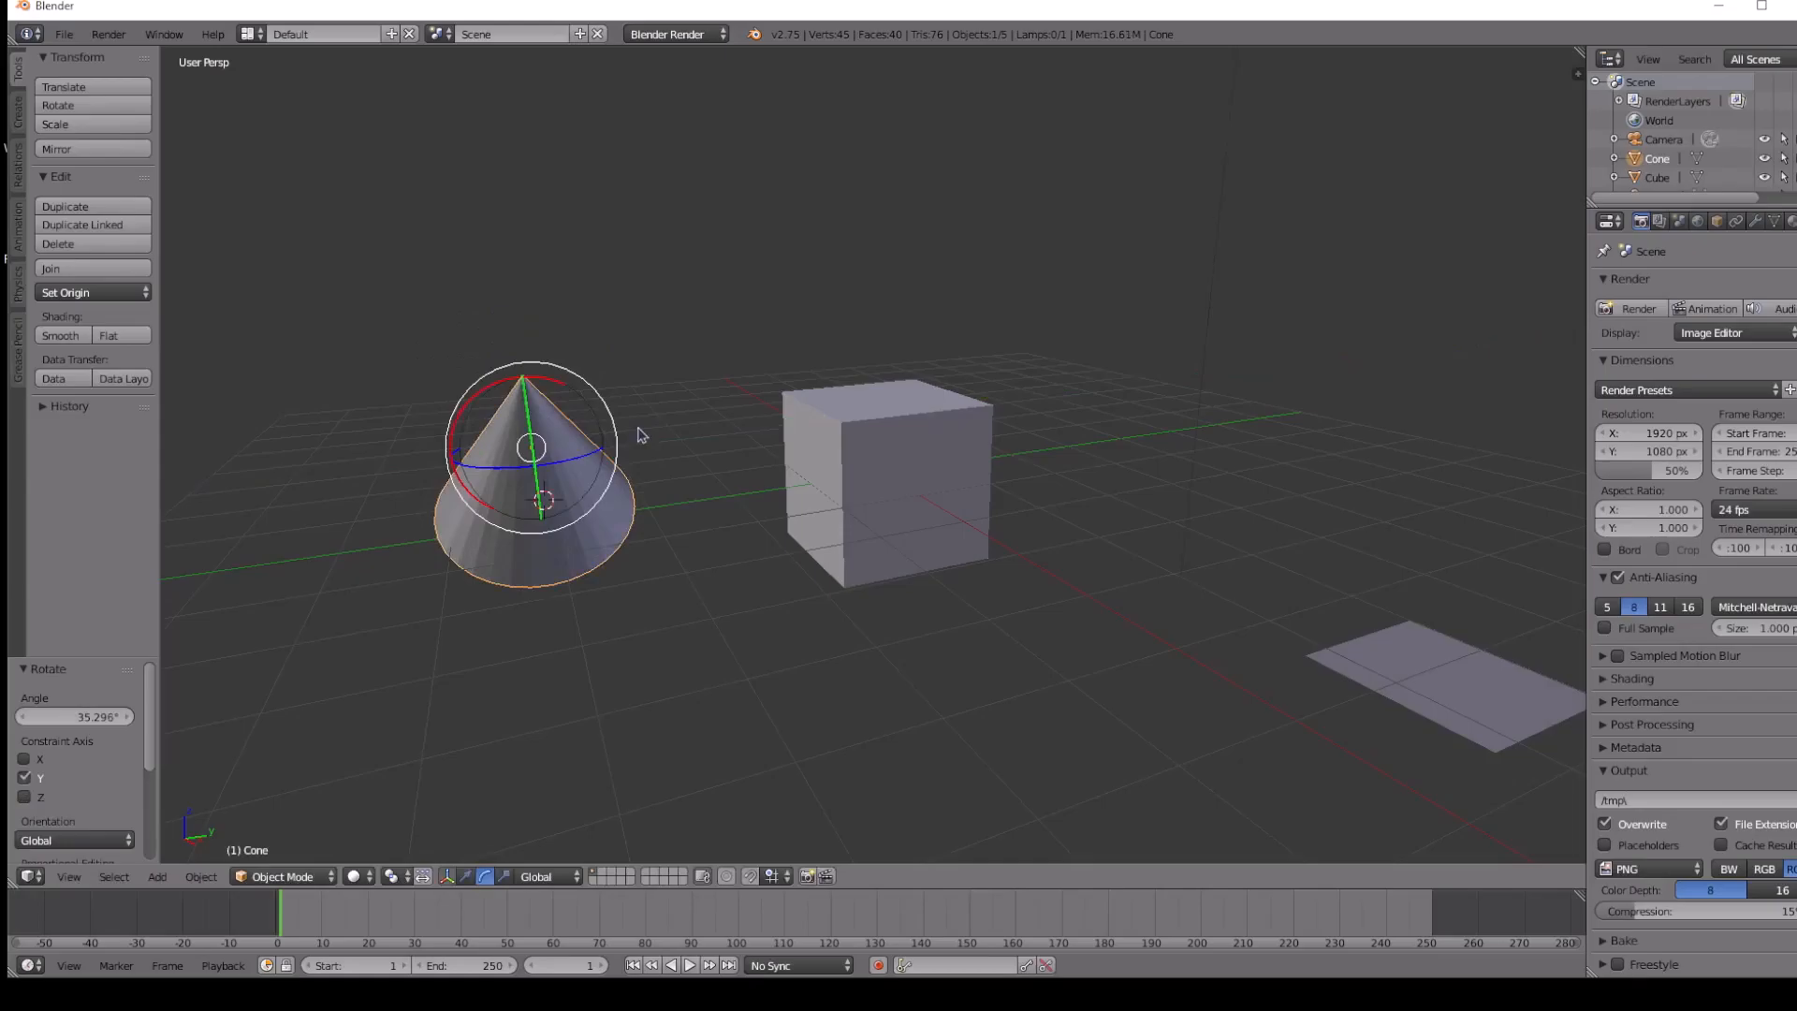
# Undo the cone's Y-axis rotation and restore it with a redo.
pyautogui.hotkey('ctrl', 'z')
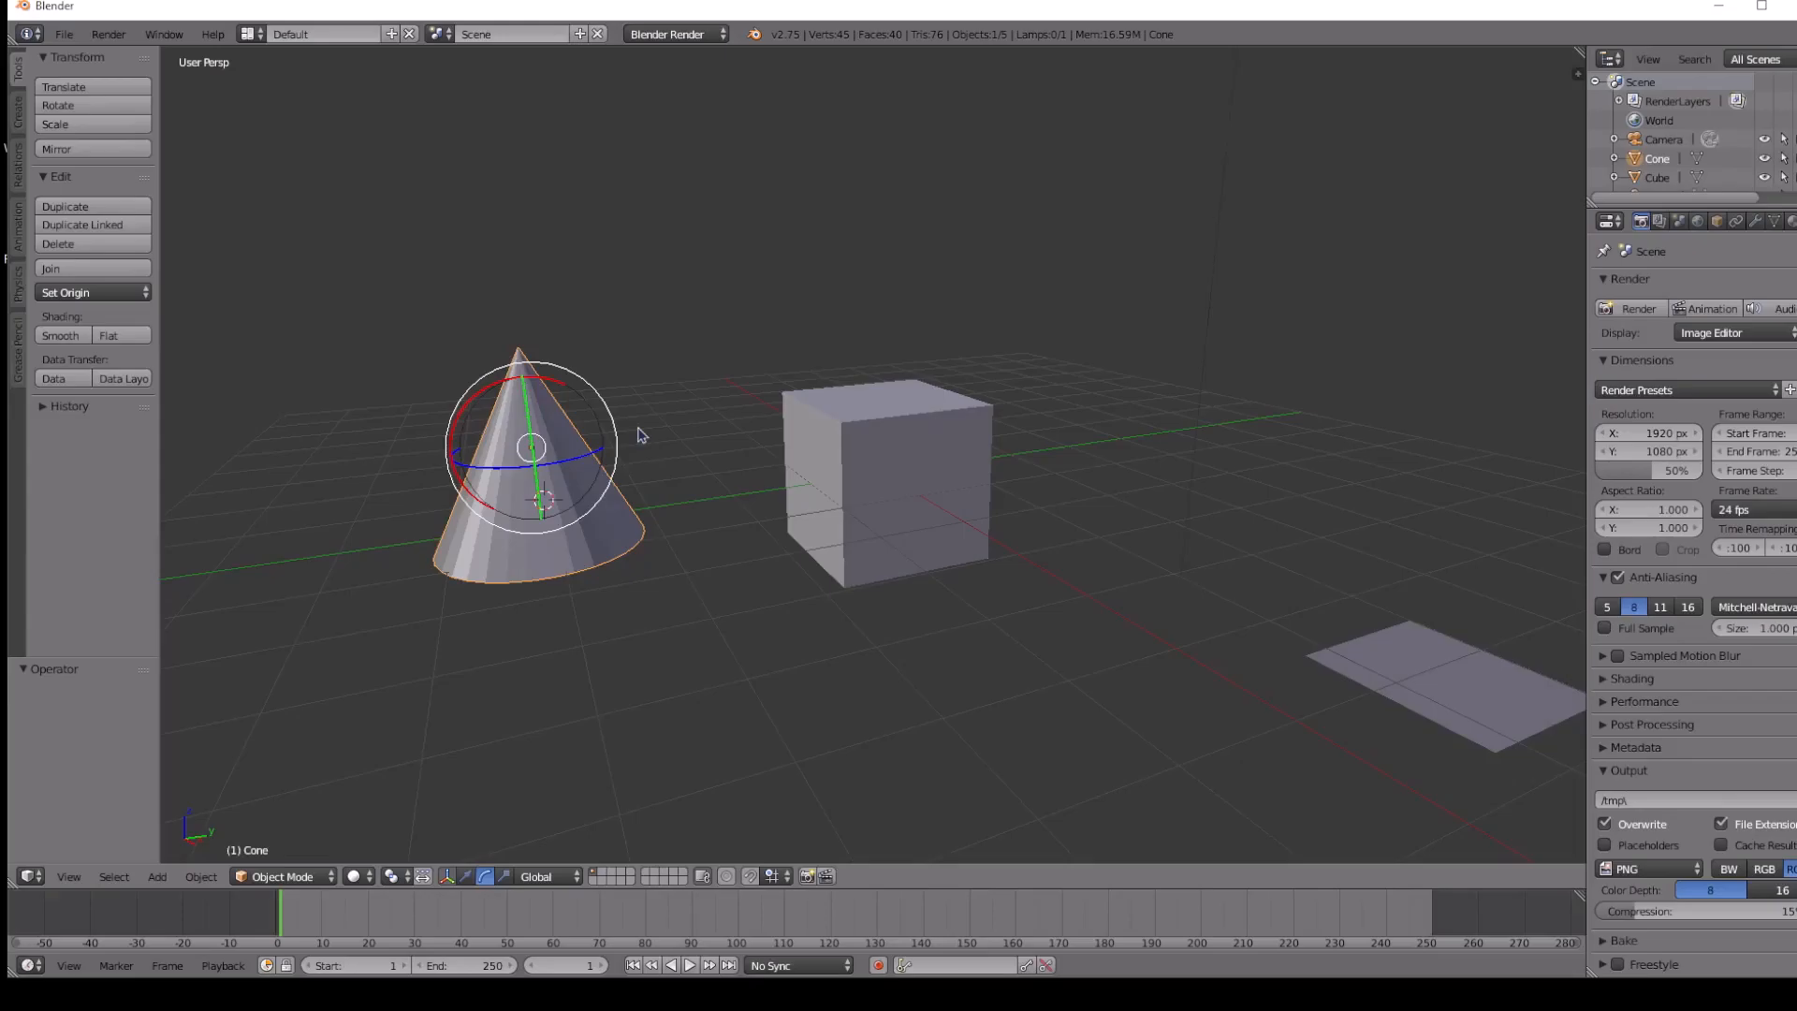
pyautogui.hotkey('ctrl', 'z')
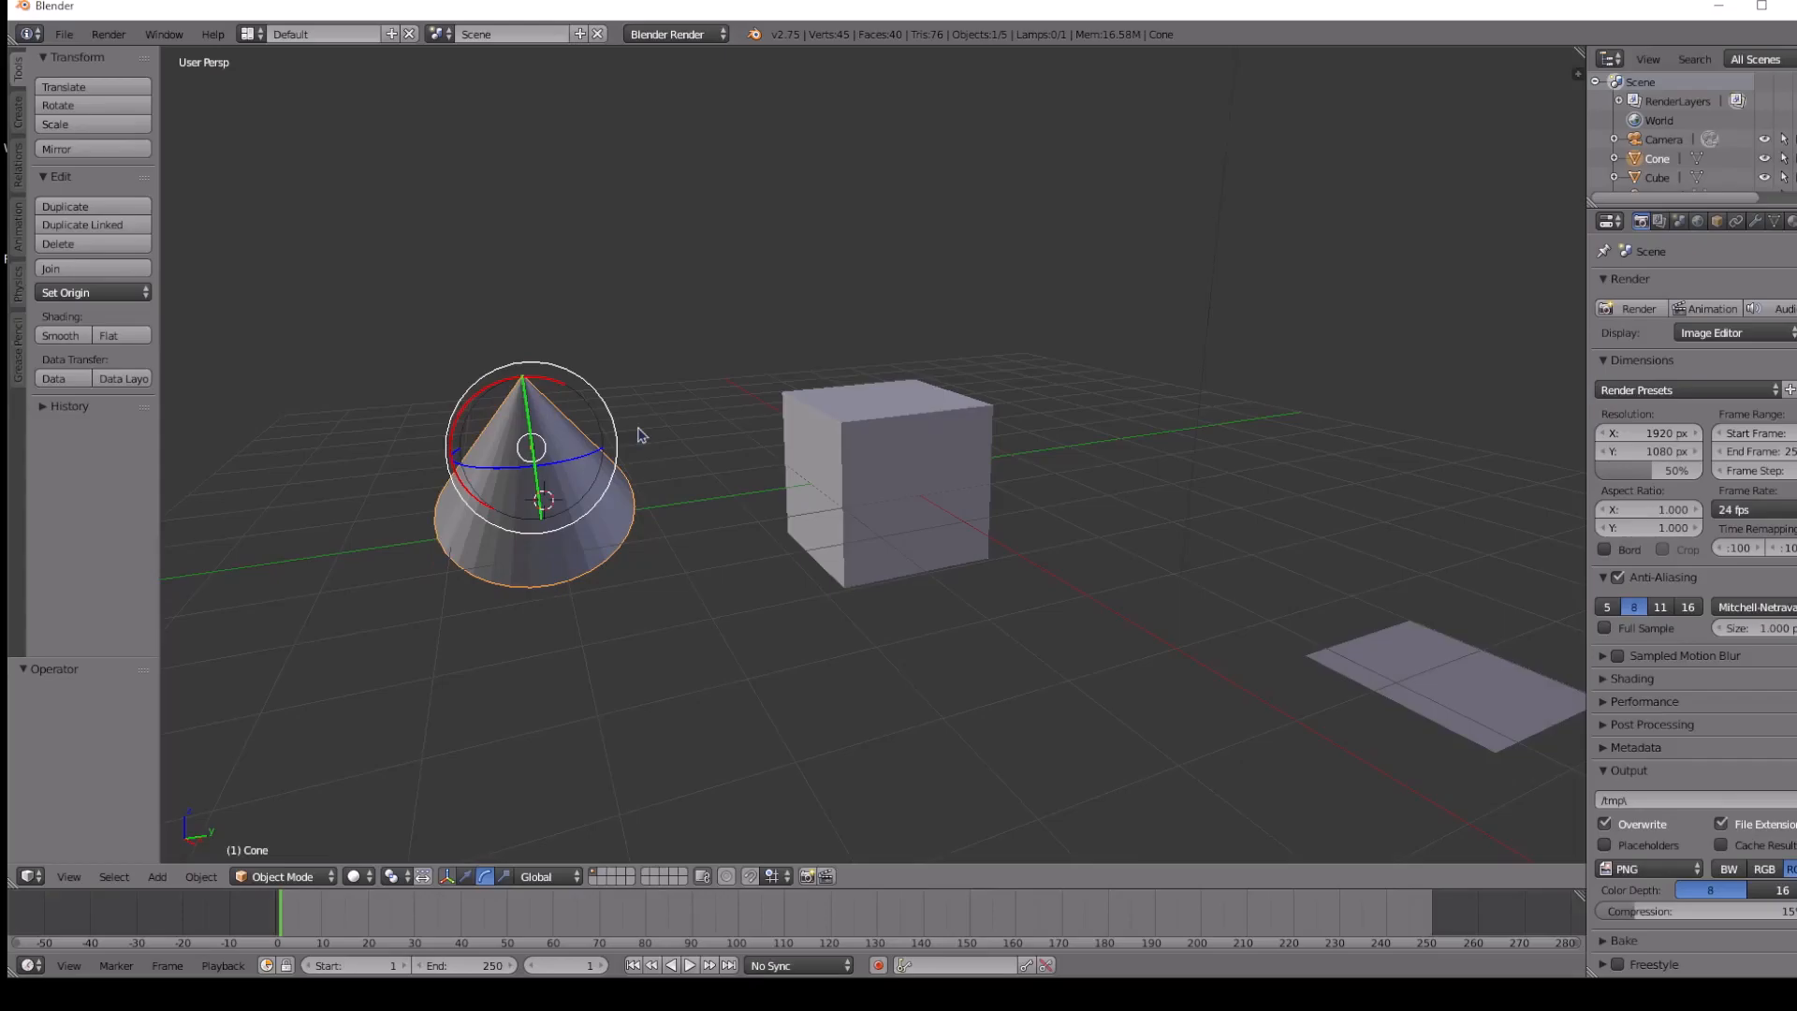
# Select the plane and rotate it about 99.6° around the X axis.
pyautogui.click(845, 481)
pyautogui.rightClick(1435, 675)
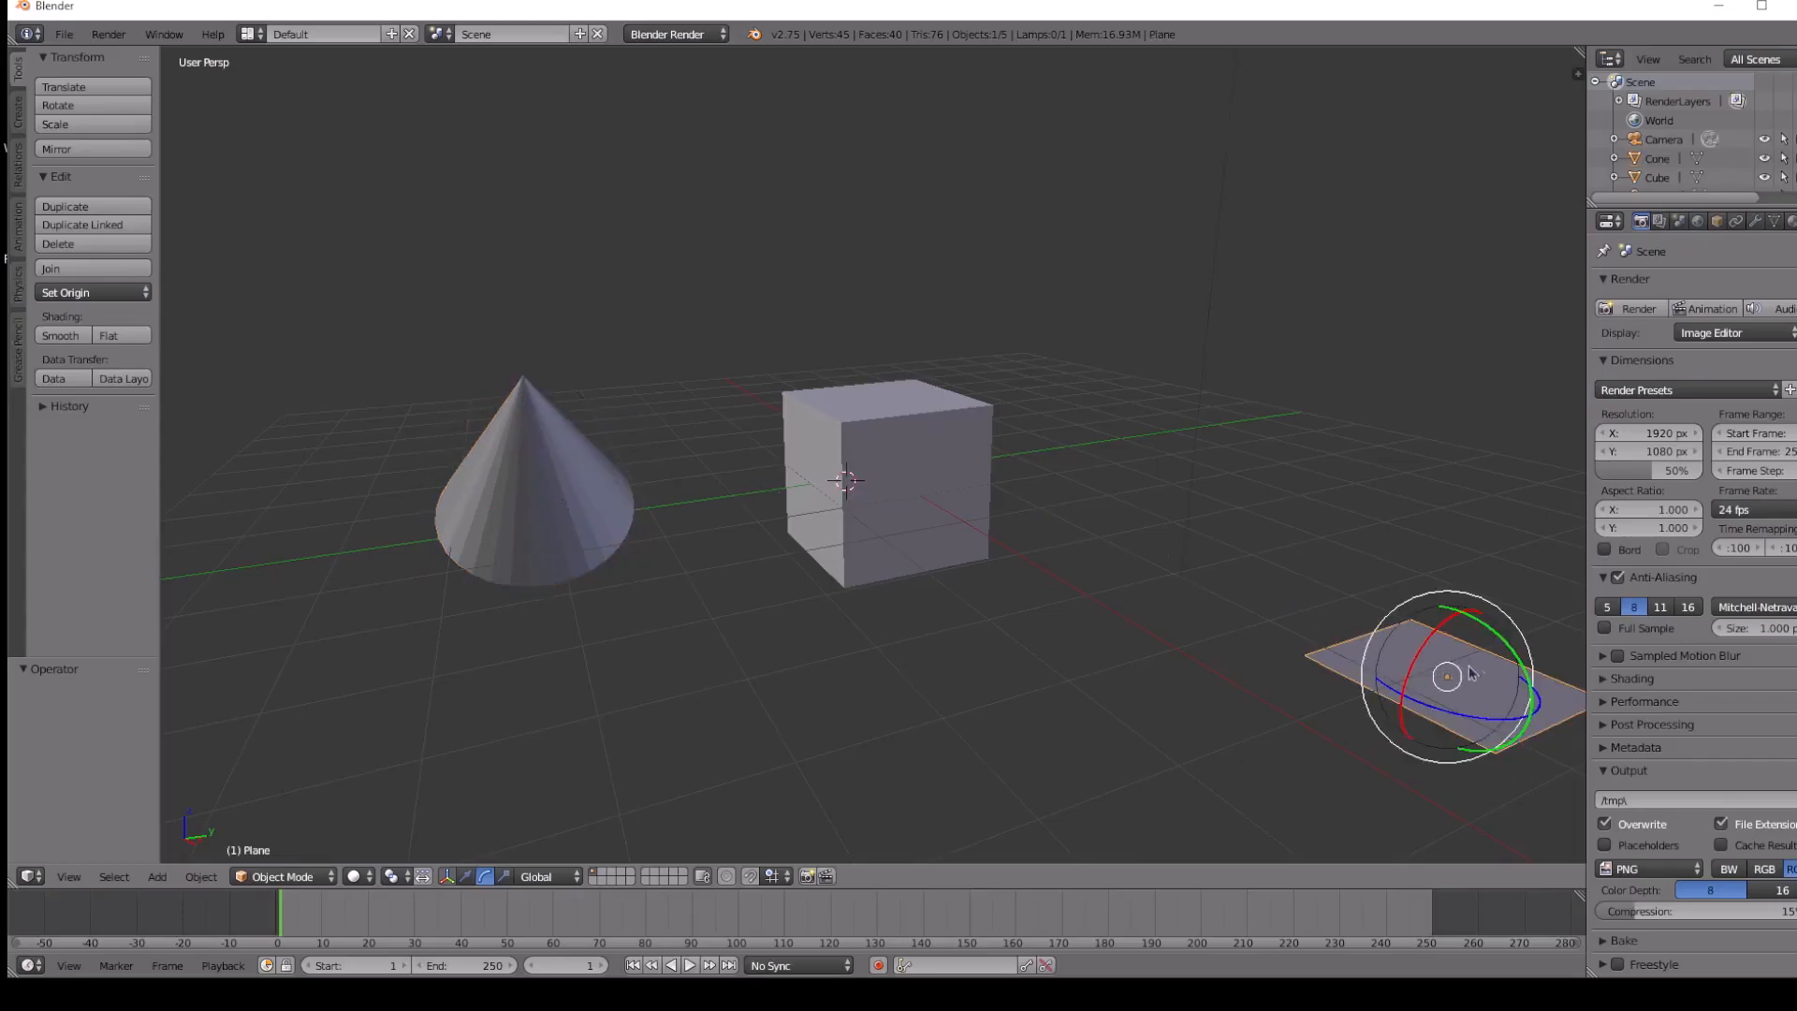
pyautogui.moveTo(1446, 622); pyautogui.dragTo(1308, 723)
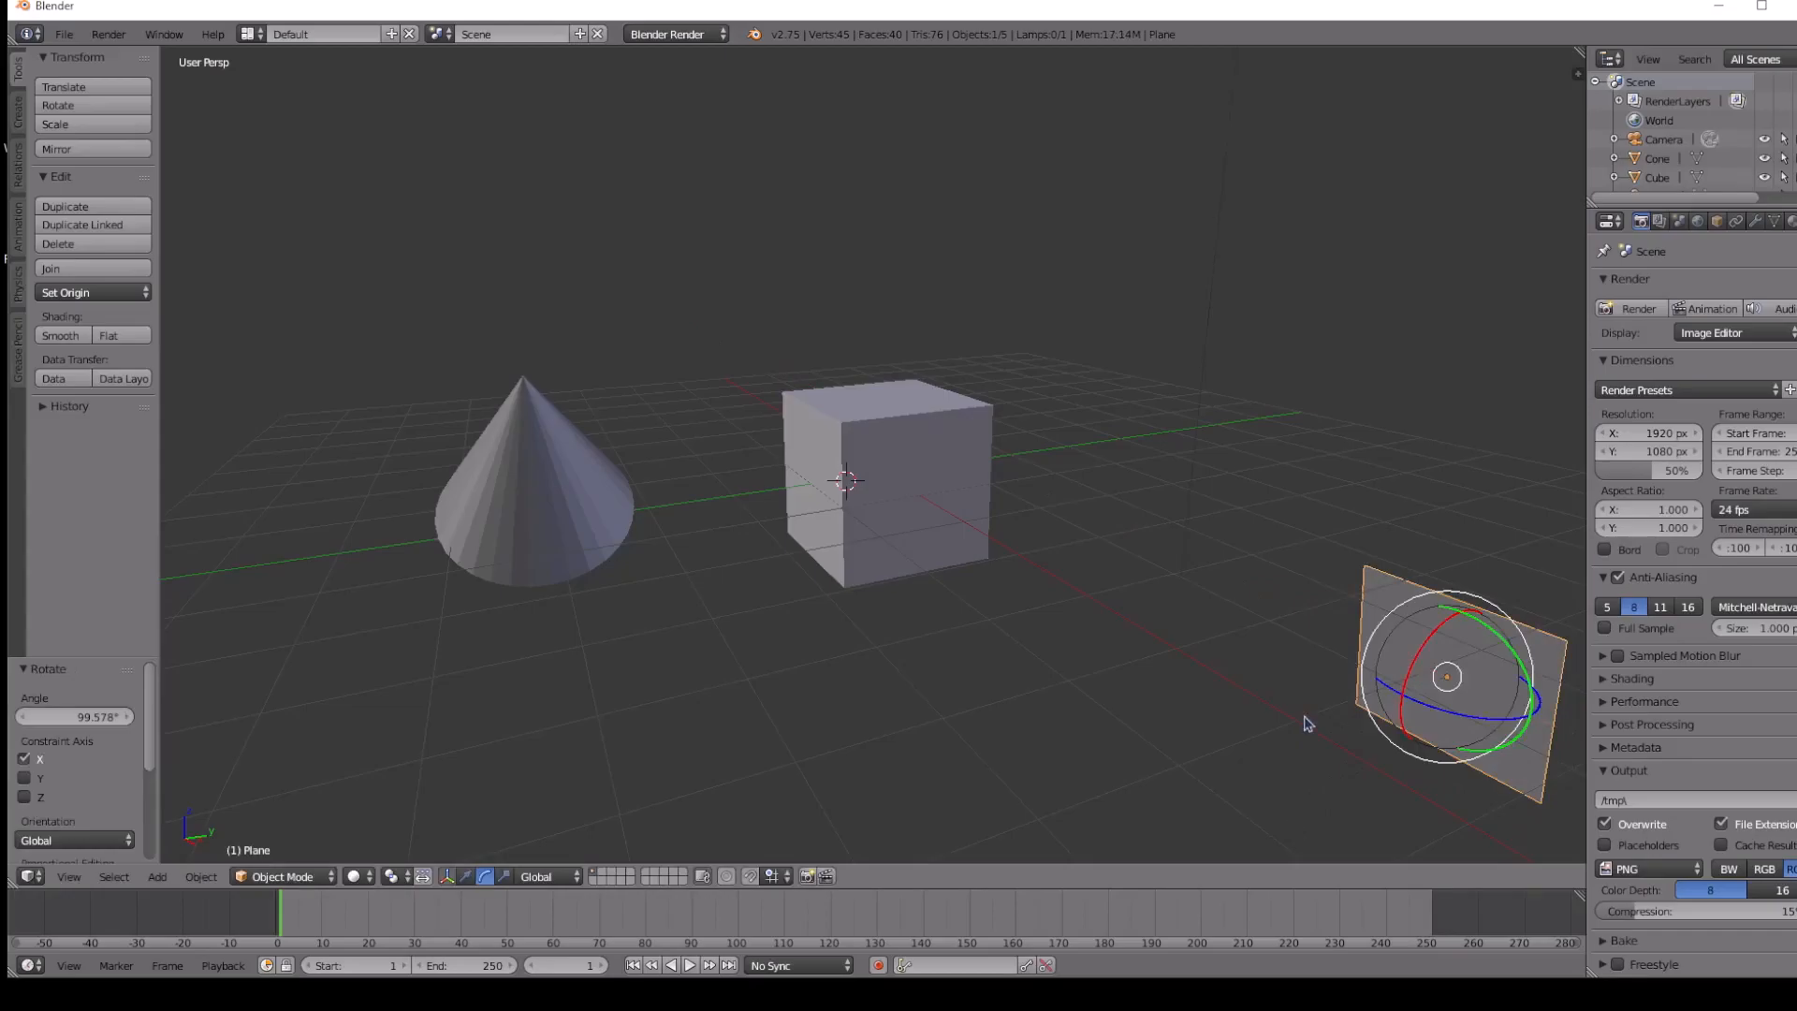
# Undo the plane's X-axis rotation and briefly preview the scene in rendered shading before returning to solid shading.
pyautogui.hotkey('ctrl', 'z')
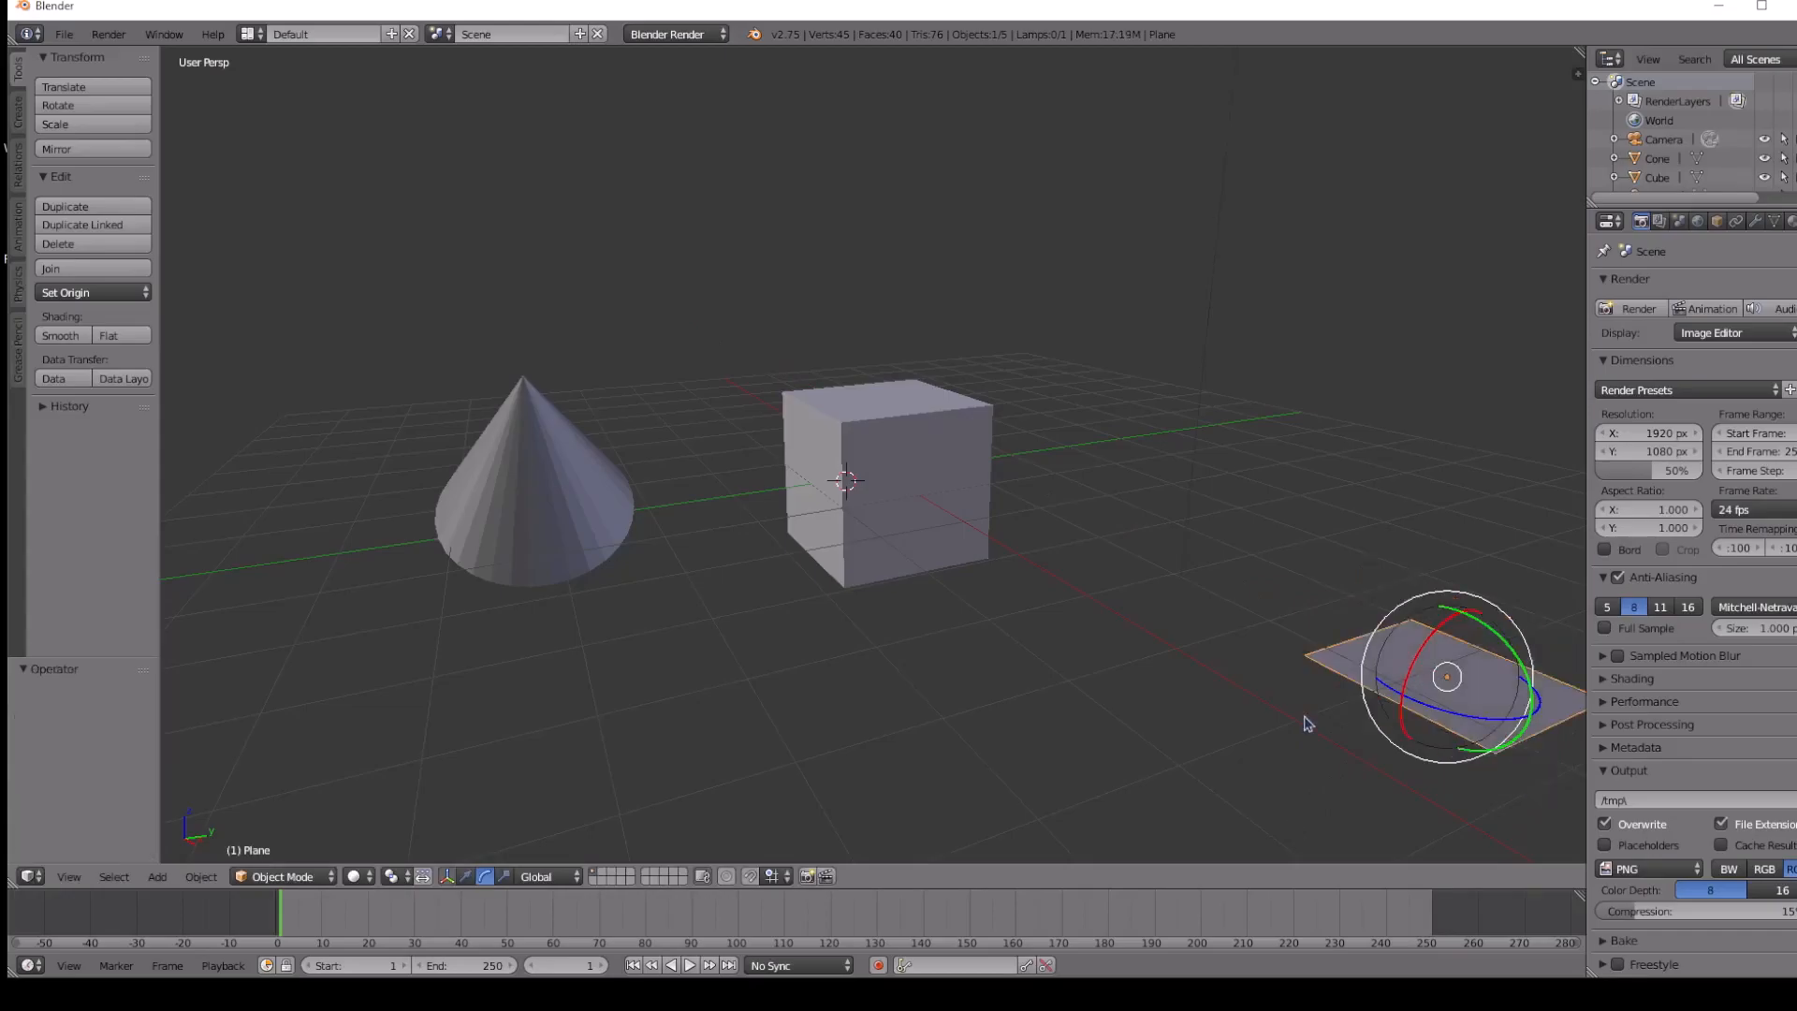
pyautogui.hotkey('shift', 'z')
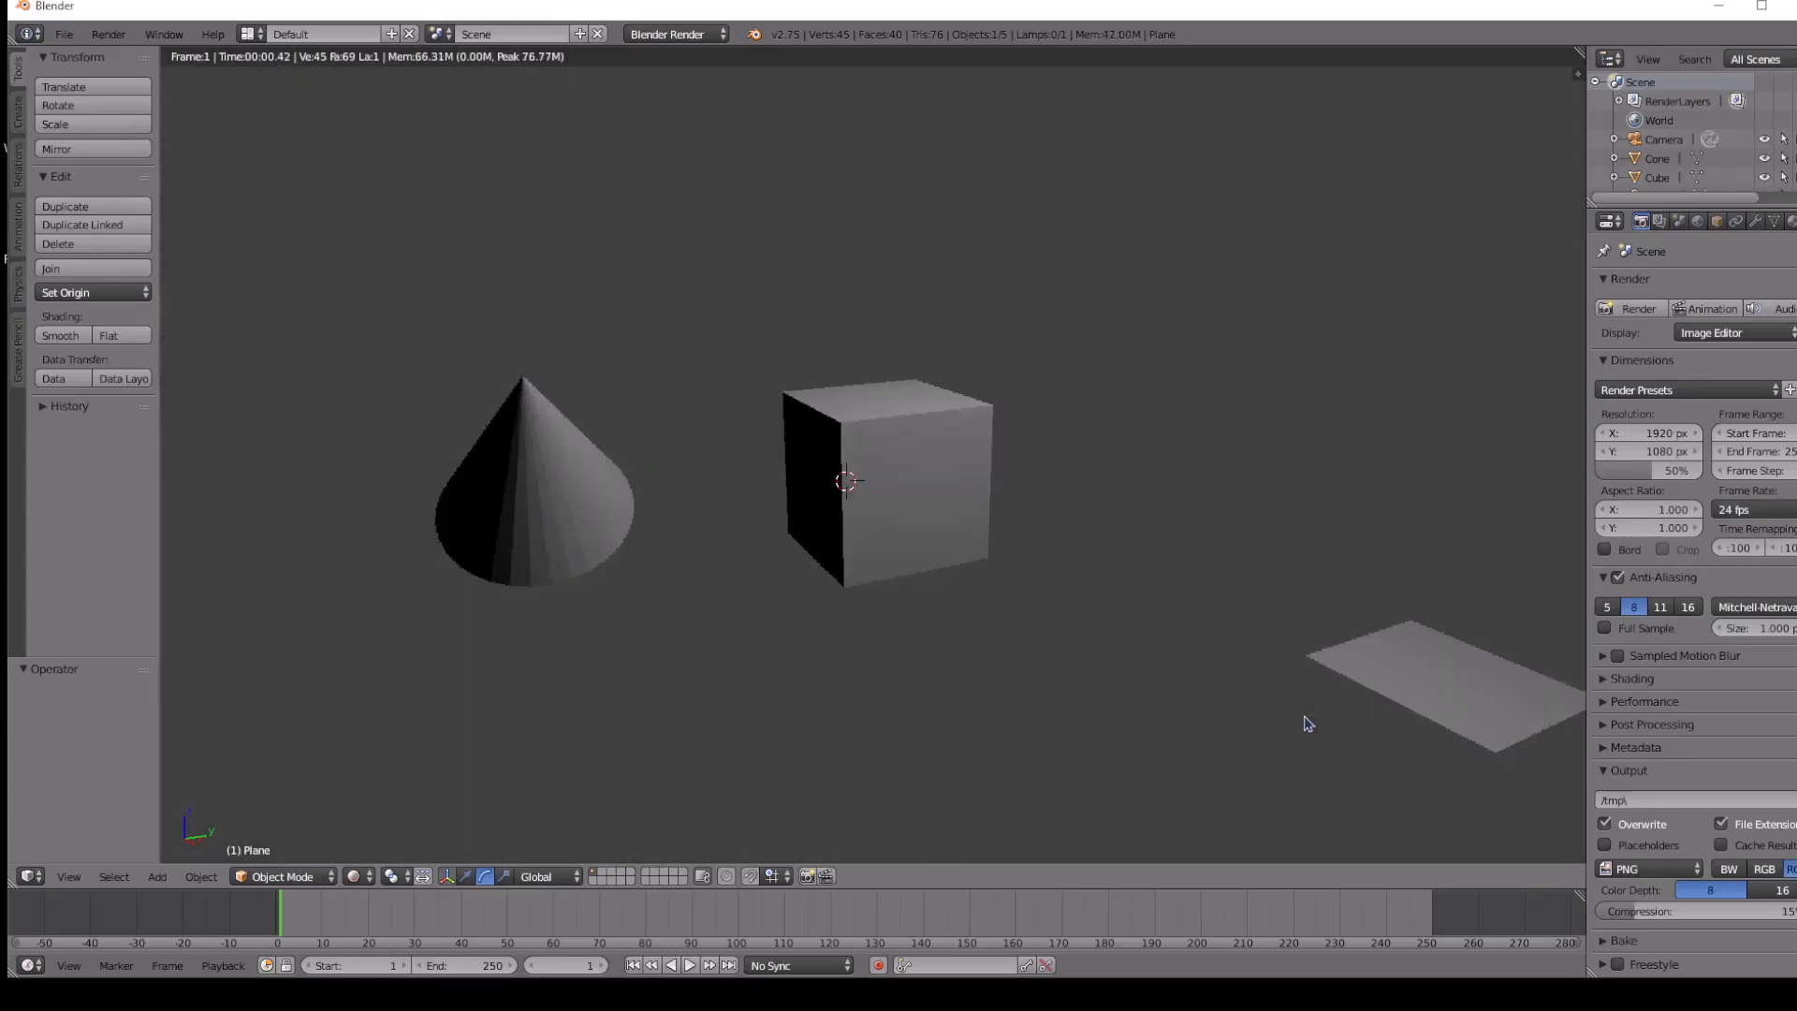
pyautogui.hotkey('shift', 'z')
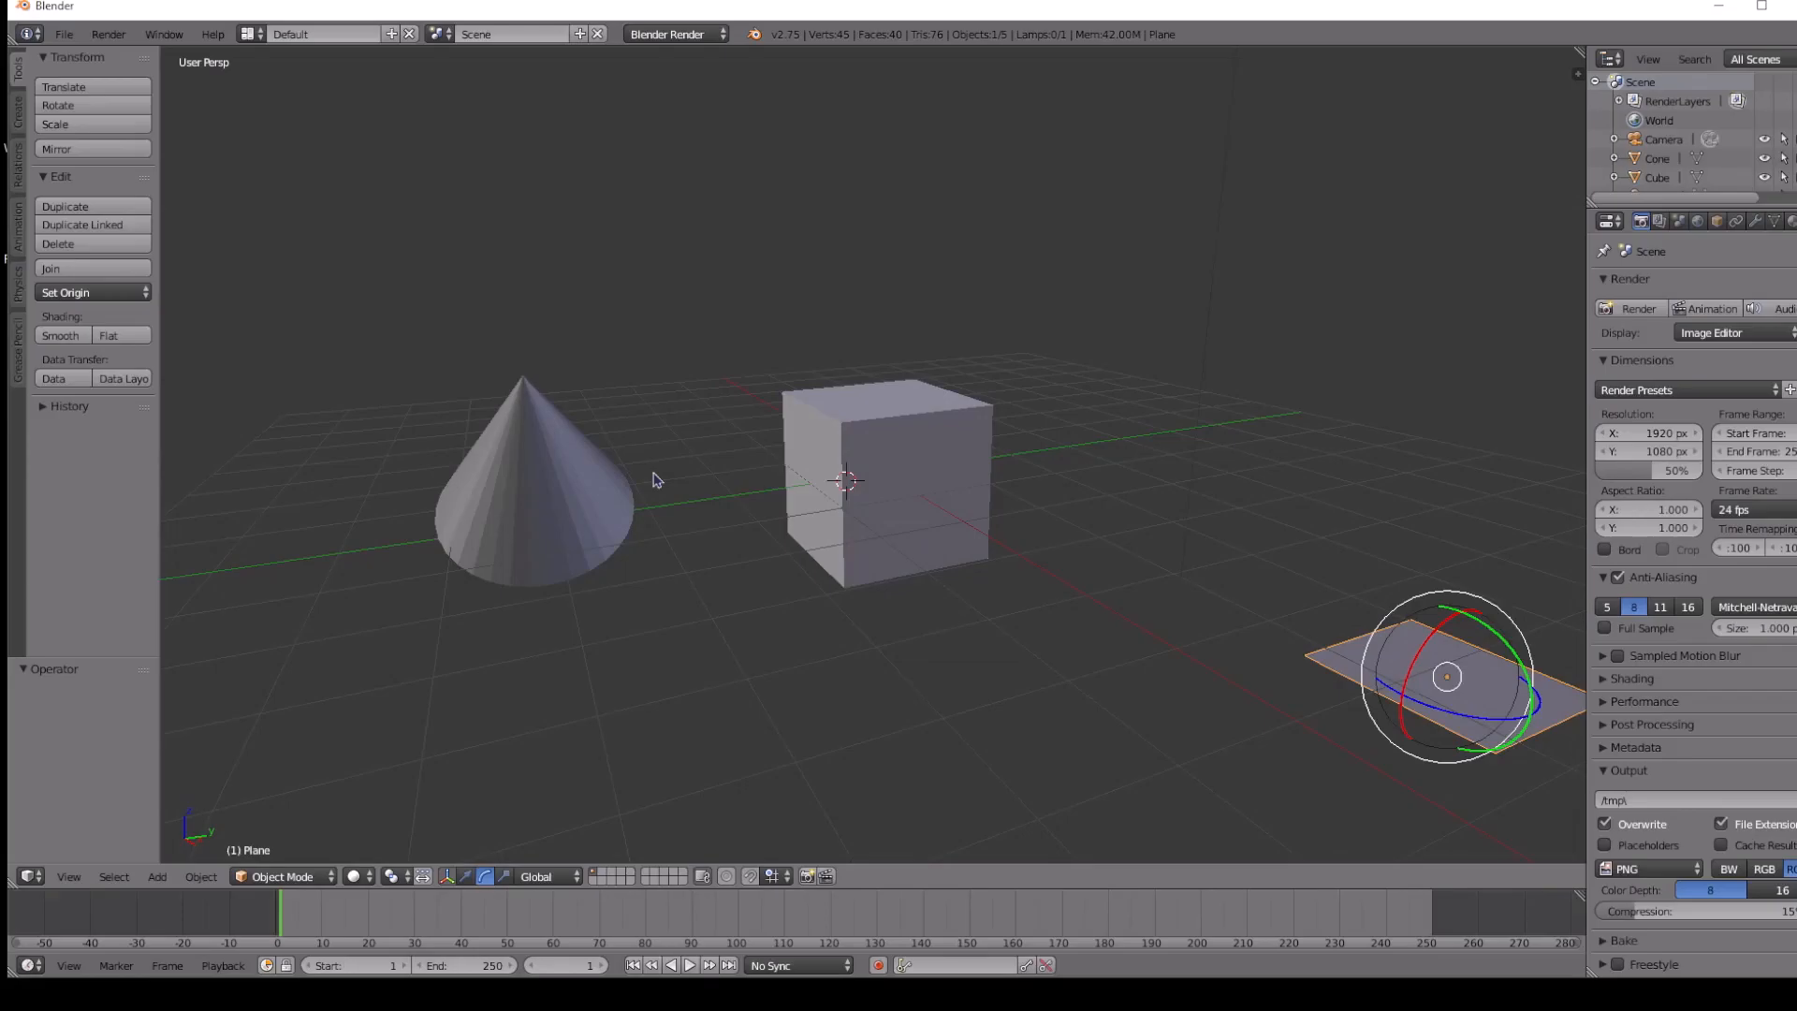
# Go back through the undo history to before the plane's rotation and the cone's last rotation.
pyautogui.hotkey('ctrl', 'z')
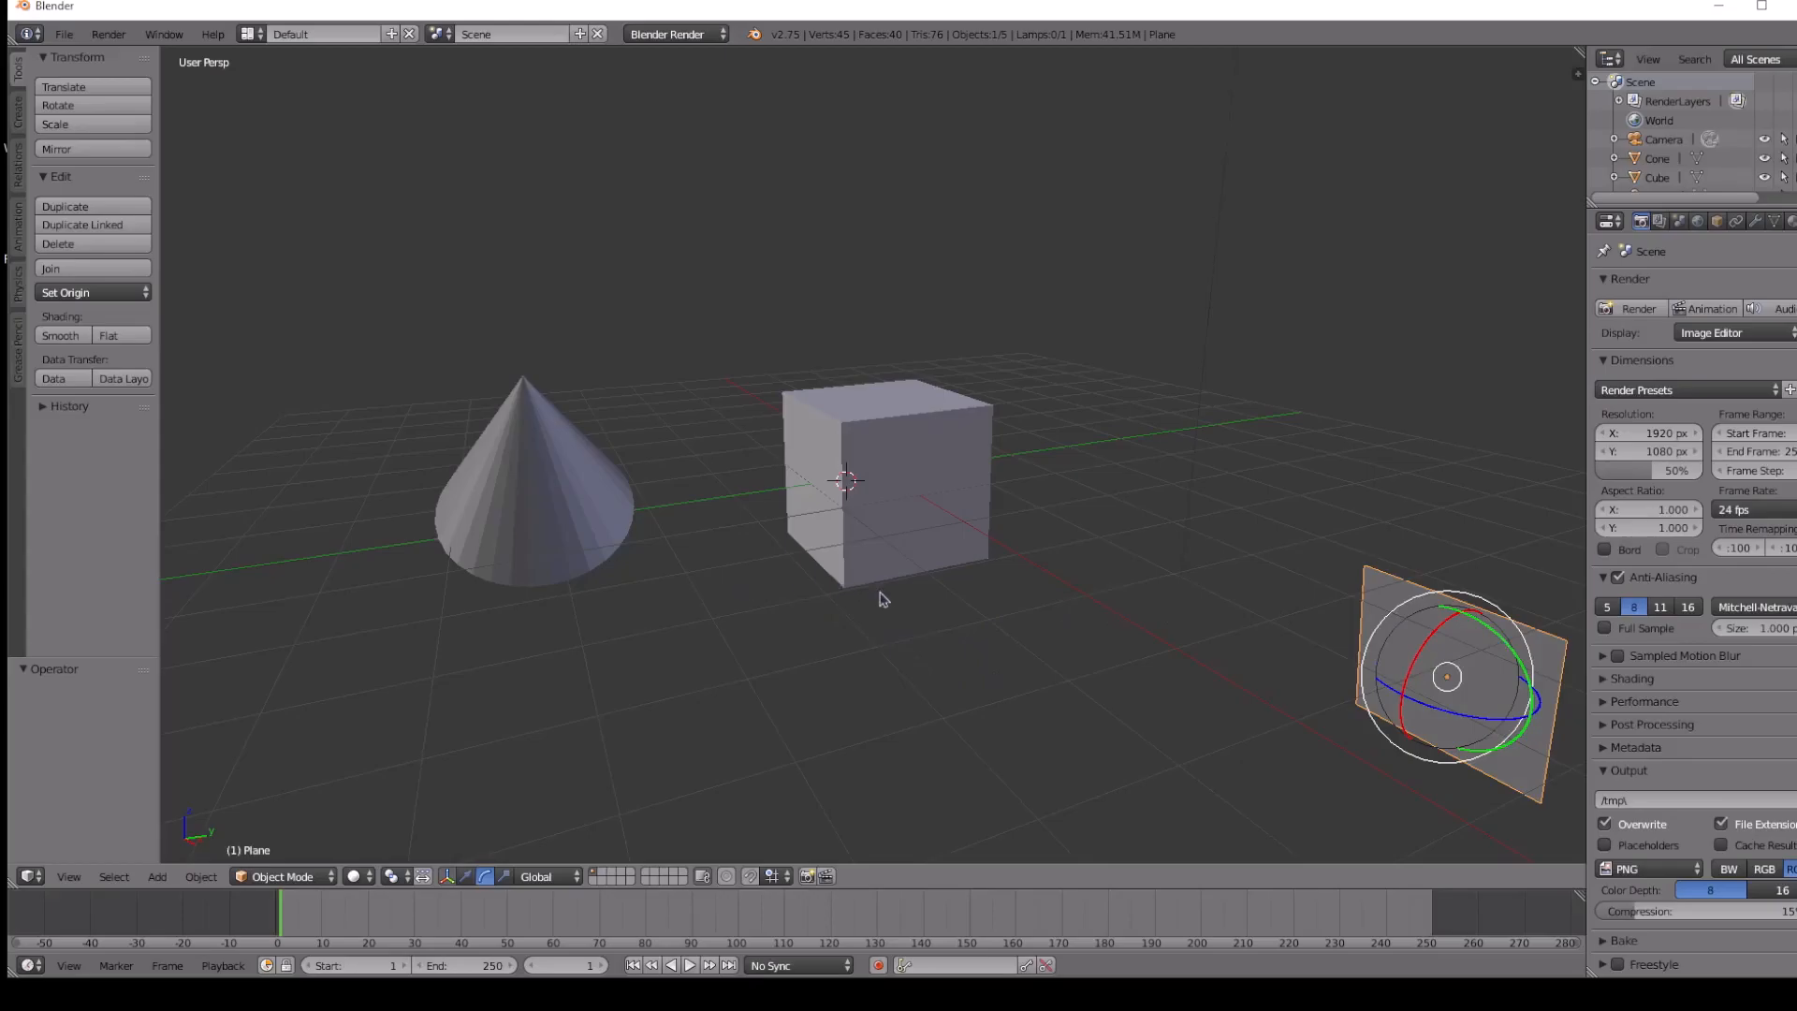
pyautogui.hotkey('ctrl', 'z')
pyautogui.hotkey('ctrl', 'z')
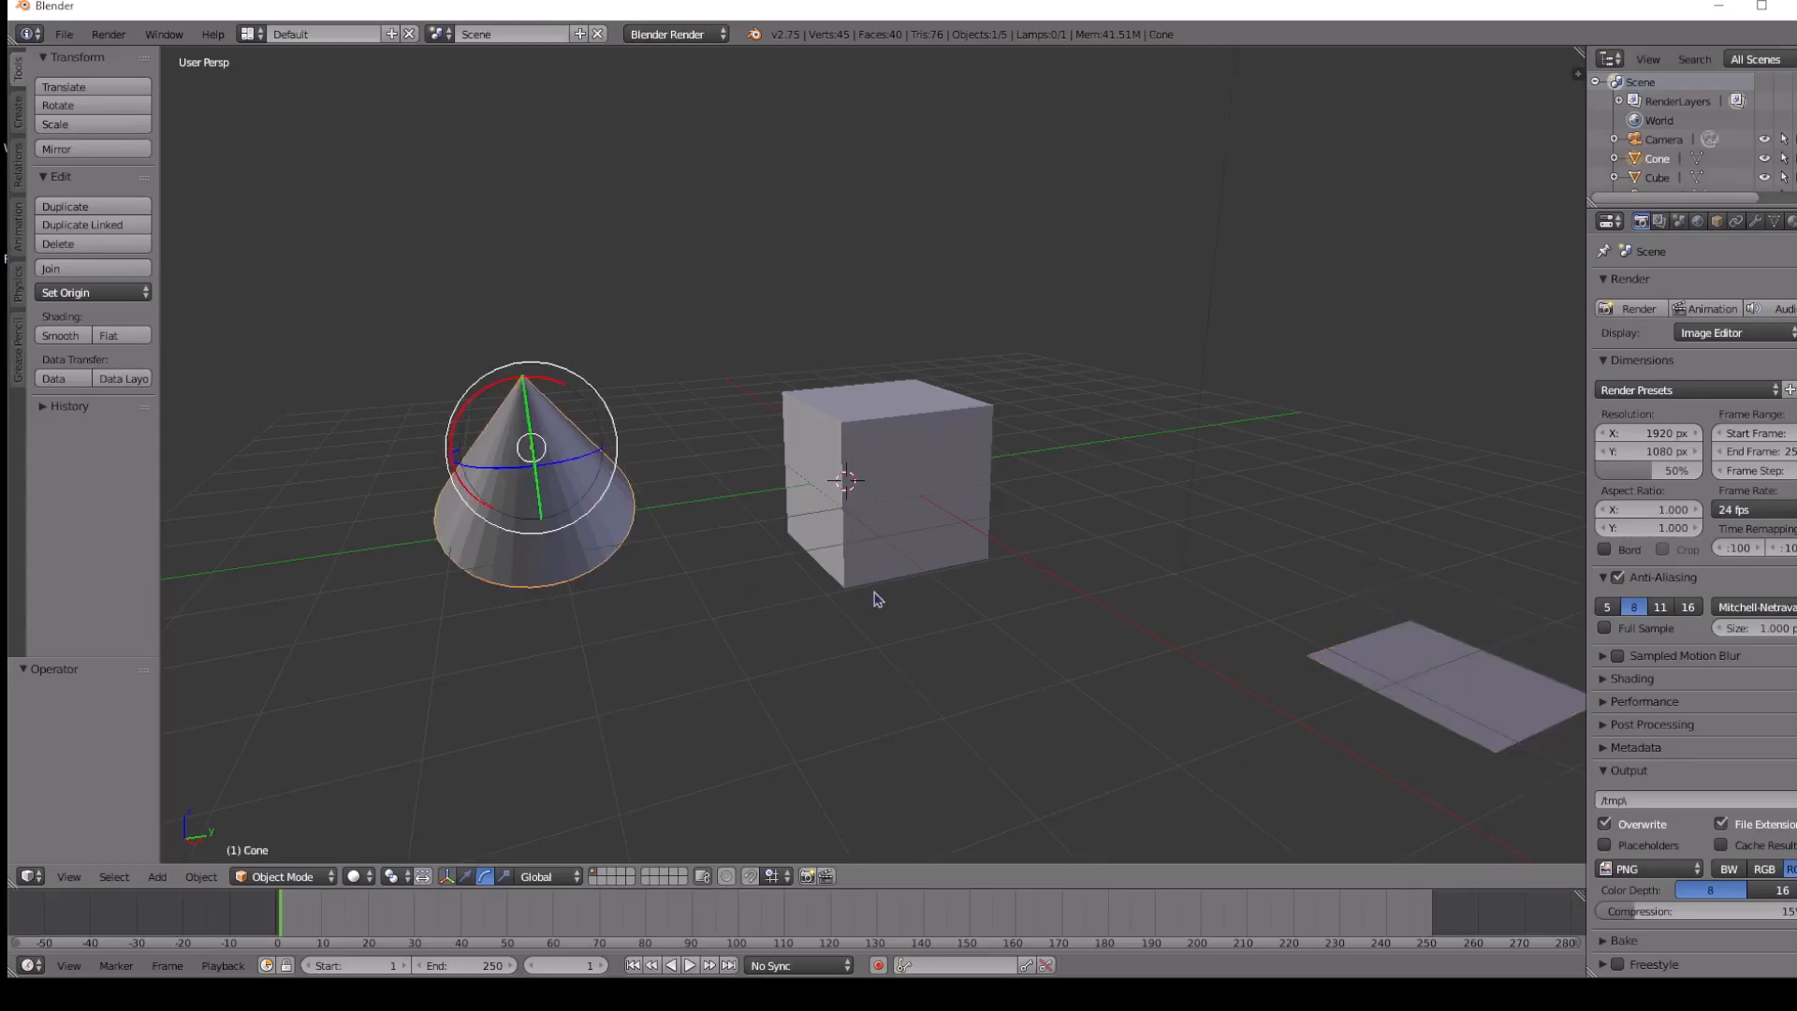
pyautogui.hotkey('ctrl', 'z')
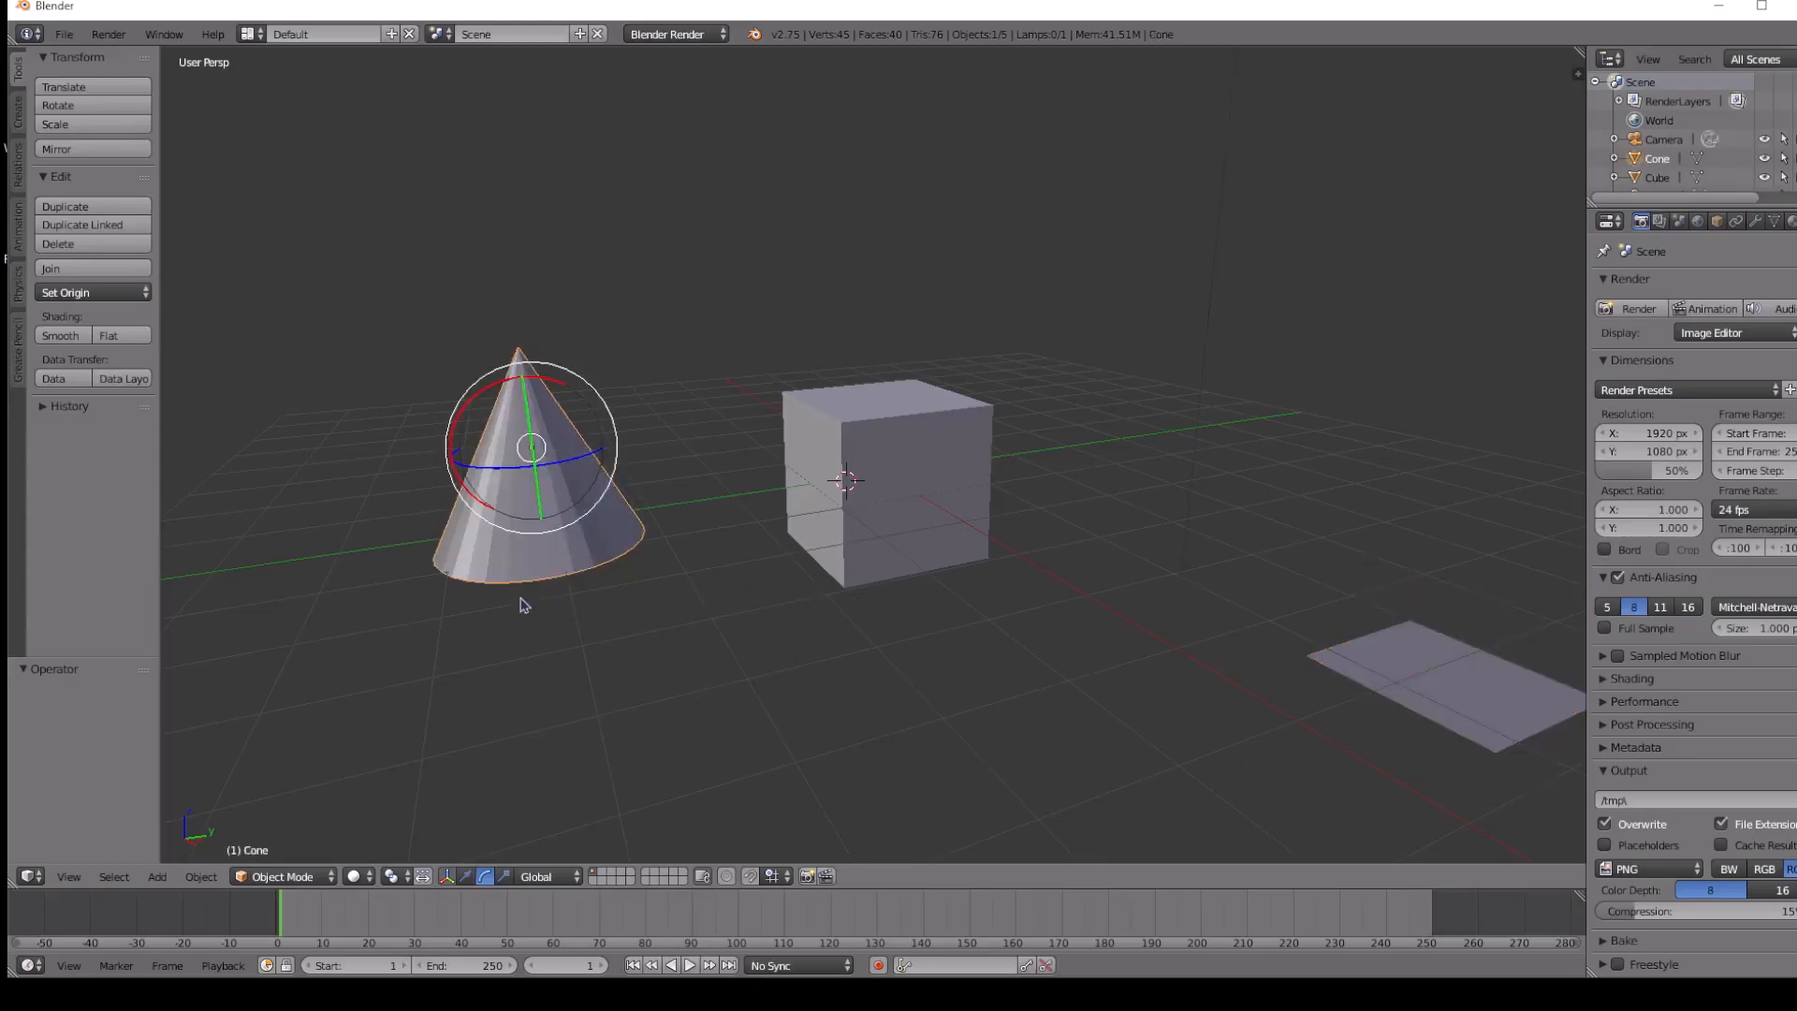
# Use the scale manipulator to enlarge the cone, scaling it by about 1.925 along Y and 0.986 along X.
pyautogui.click(502, 878)
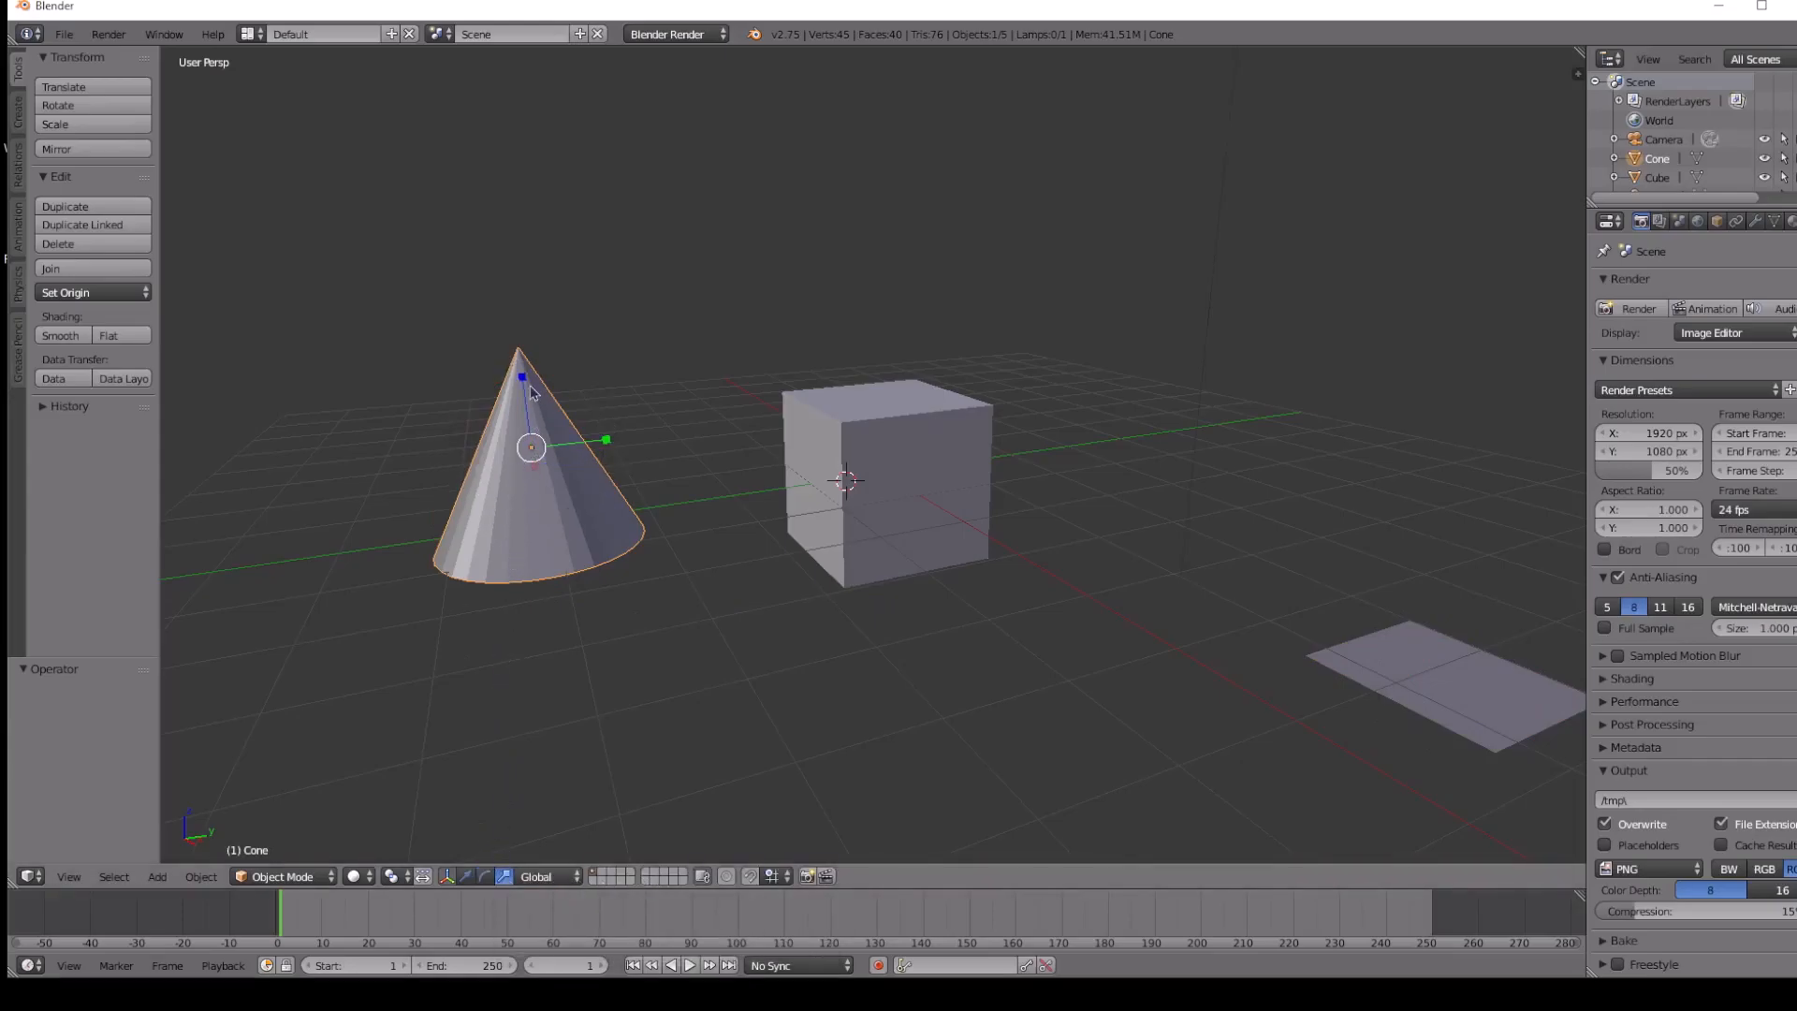
pyautogui.moveTo(531, 464); pyautogui.dragTo(410, 468, button='middle')
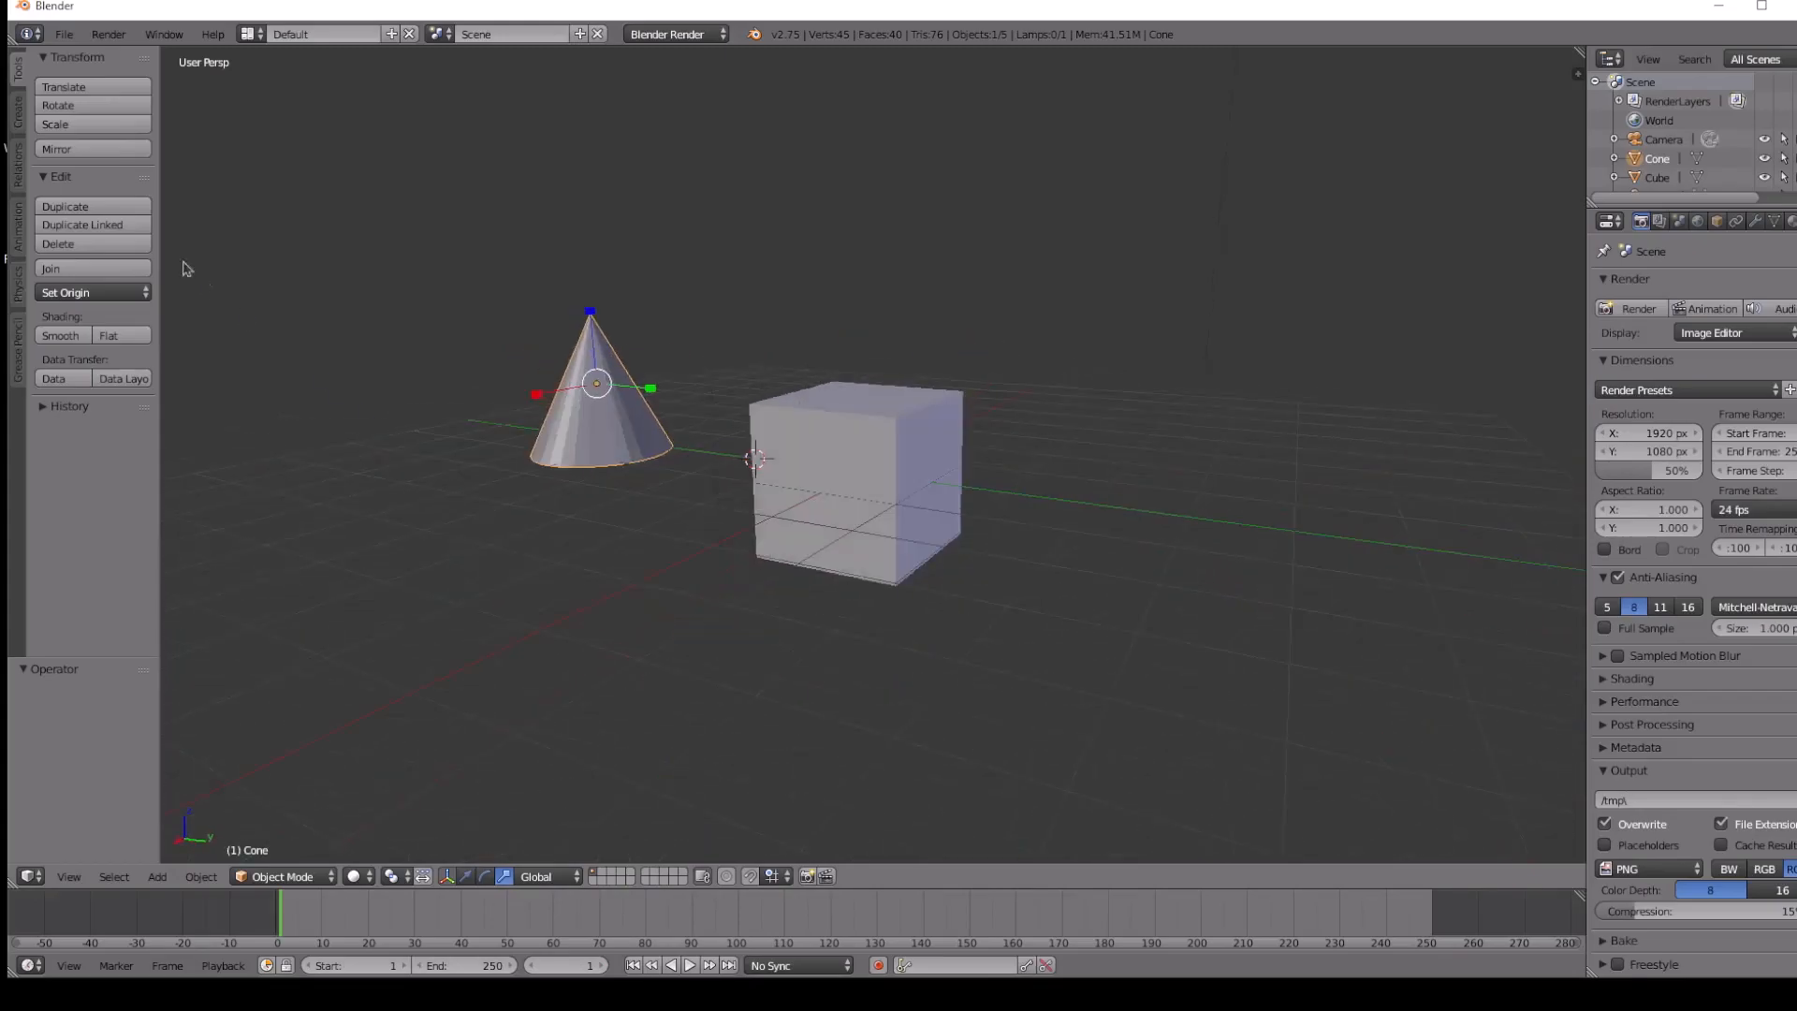
pyautogui.moveTo(601, 496); pyautogui.dragTo(632, 466, button='middle')
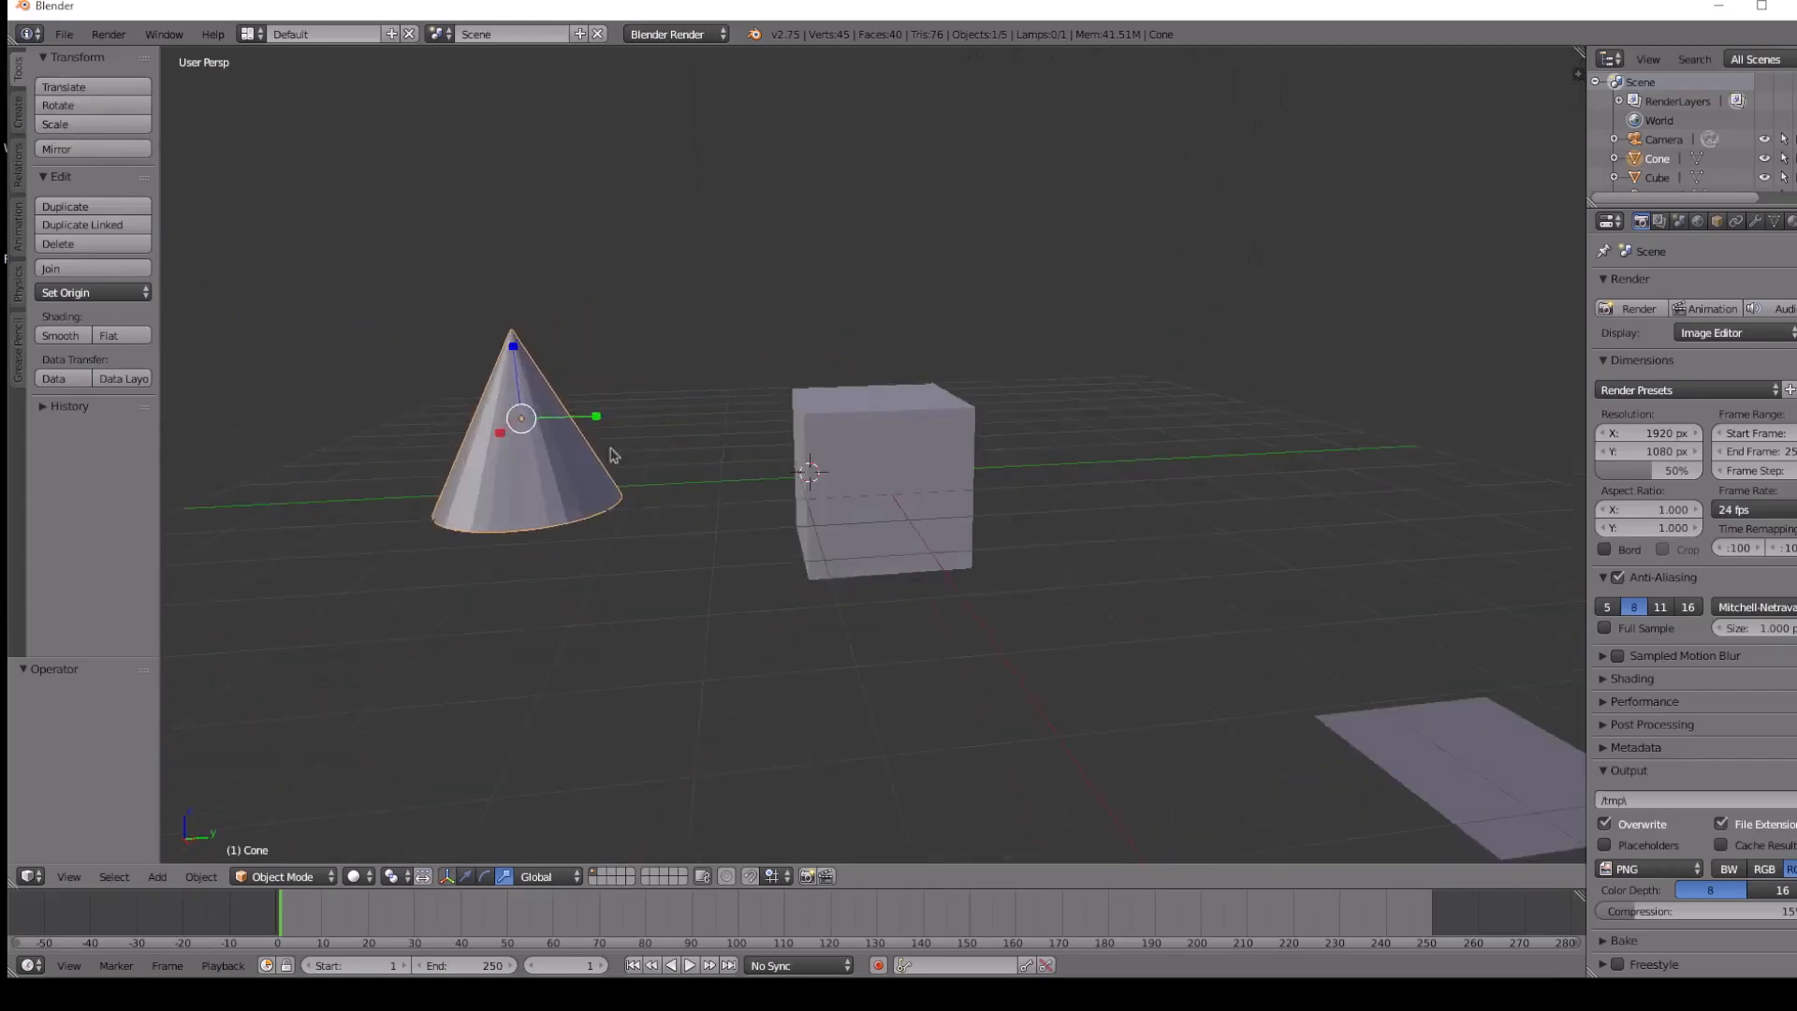
pyautogui.moveTo(516, 357); pyautogui.dragTo(511, 314)
pyautogui.moveTo(602, 422); pyautogui.dragTo(673, 402)
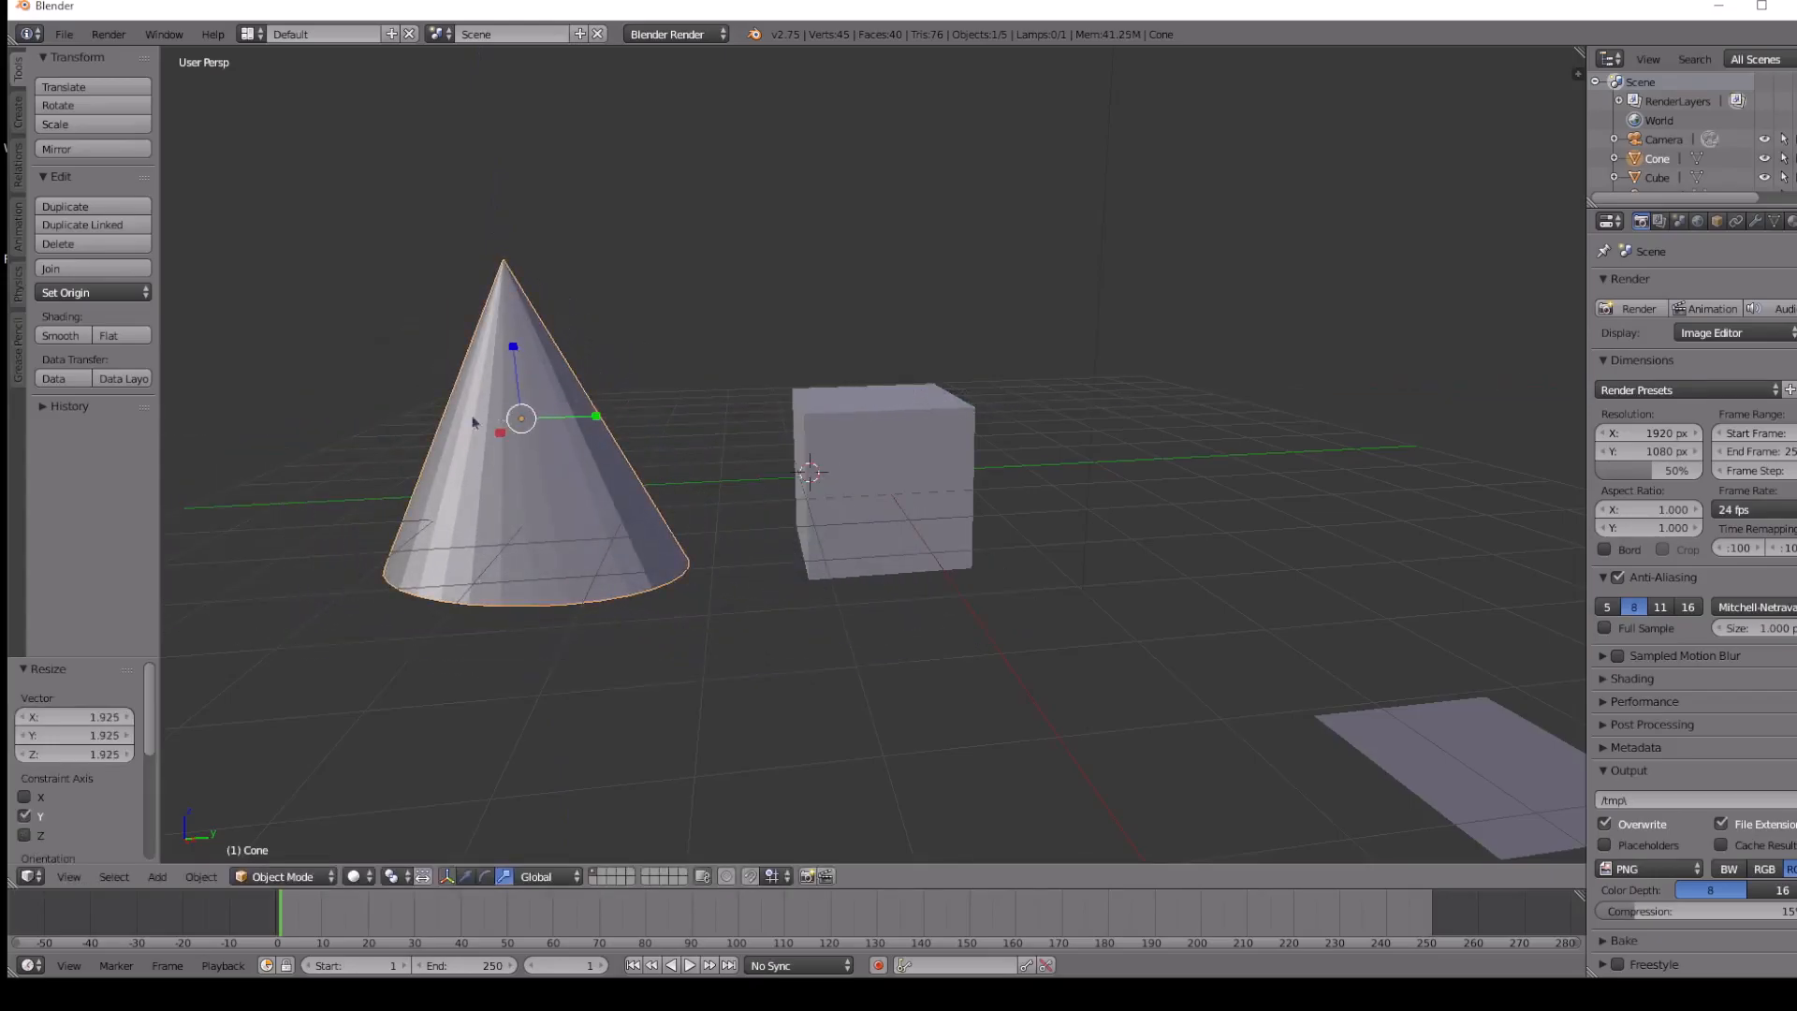
pyautogui.moveTo(500, 435)
pyautogui.mouseDown()
pyautogui.moveTo(449, 430)
pyautogui.moveTo(513, 421)
pyautogui.moveTo(495, 418)
pyautogui.mouseUp()
# Rotate the cone about -175.7° around the global Y axis and scale it by about 0.095 along Y.
pyautogui.press('r')
pyautogui.press('y')
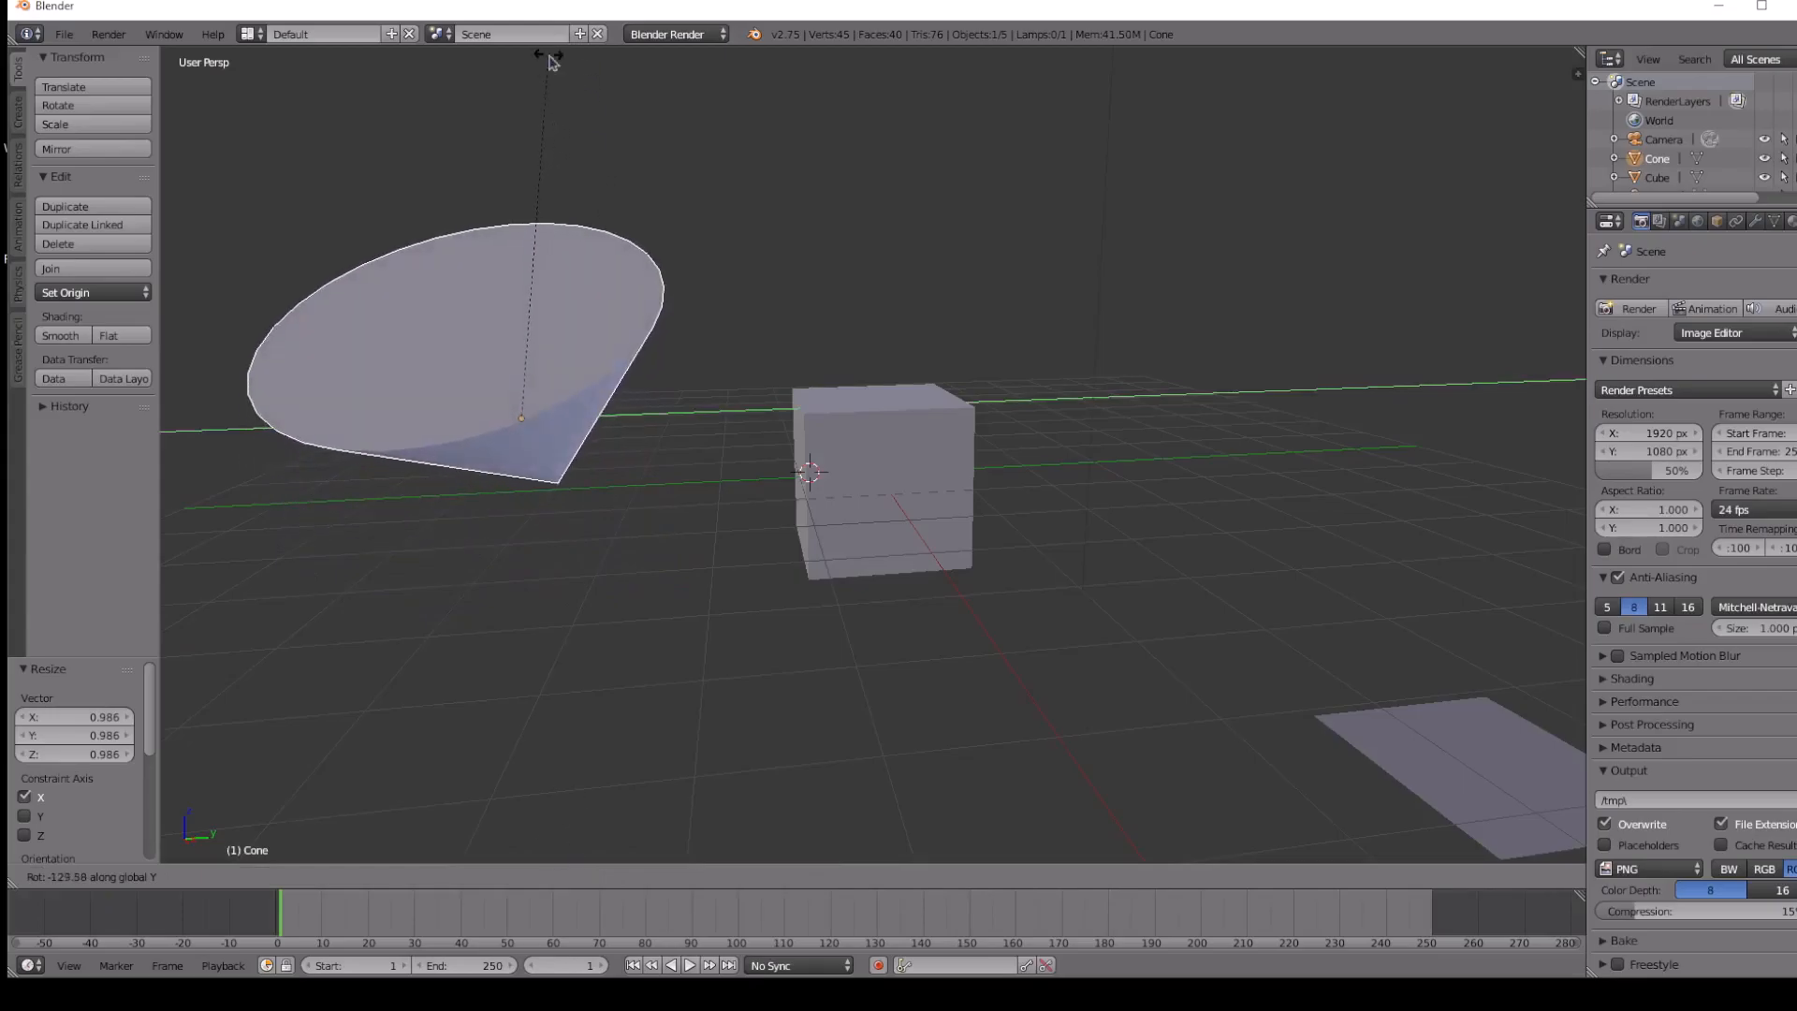
pyautogui.click(532, 320)
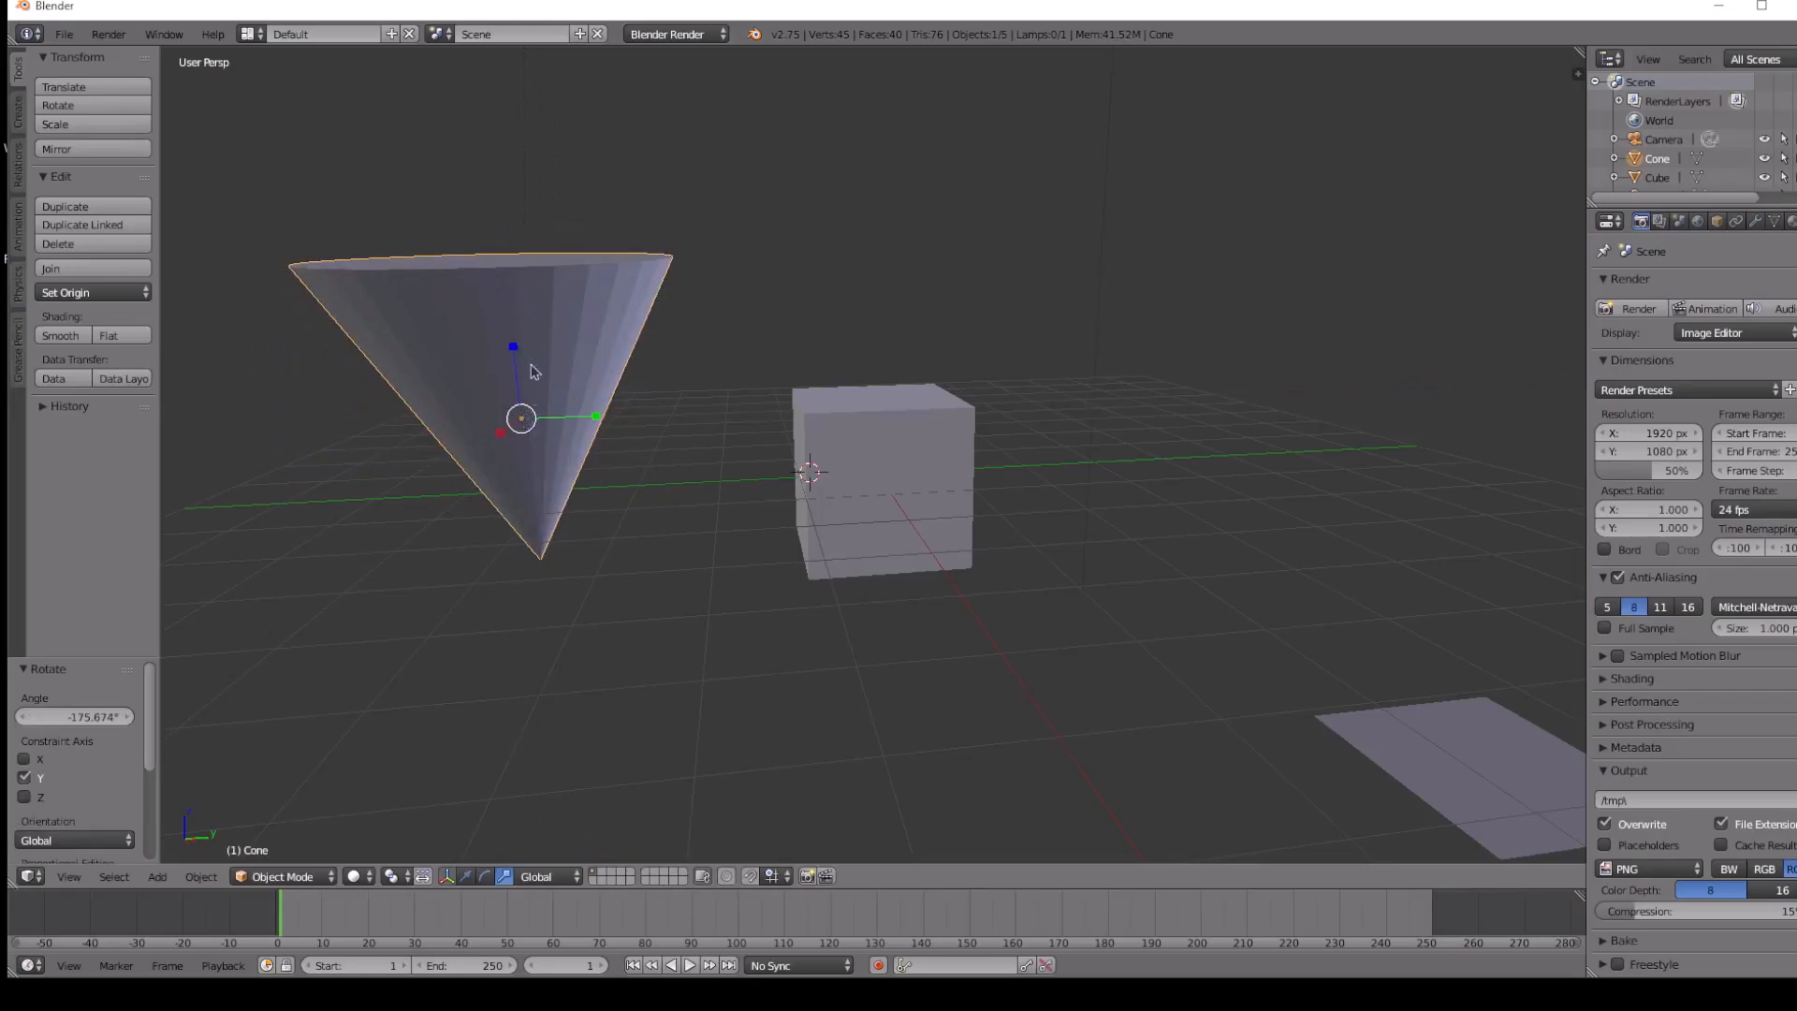
pyautogui.moveTo(513, 351); pyautogui.dragTo(526, 413)
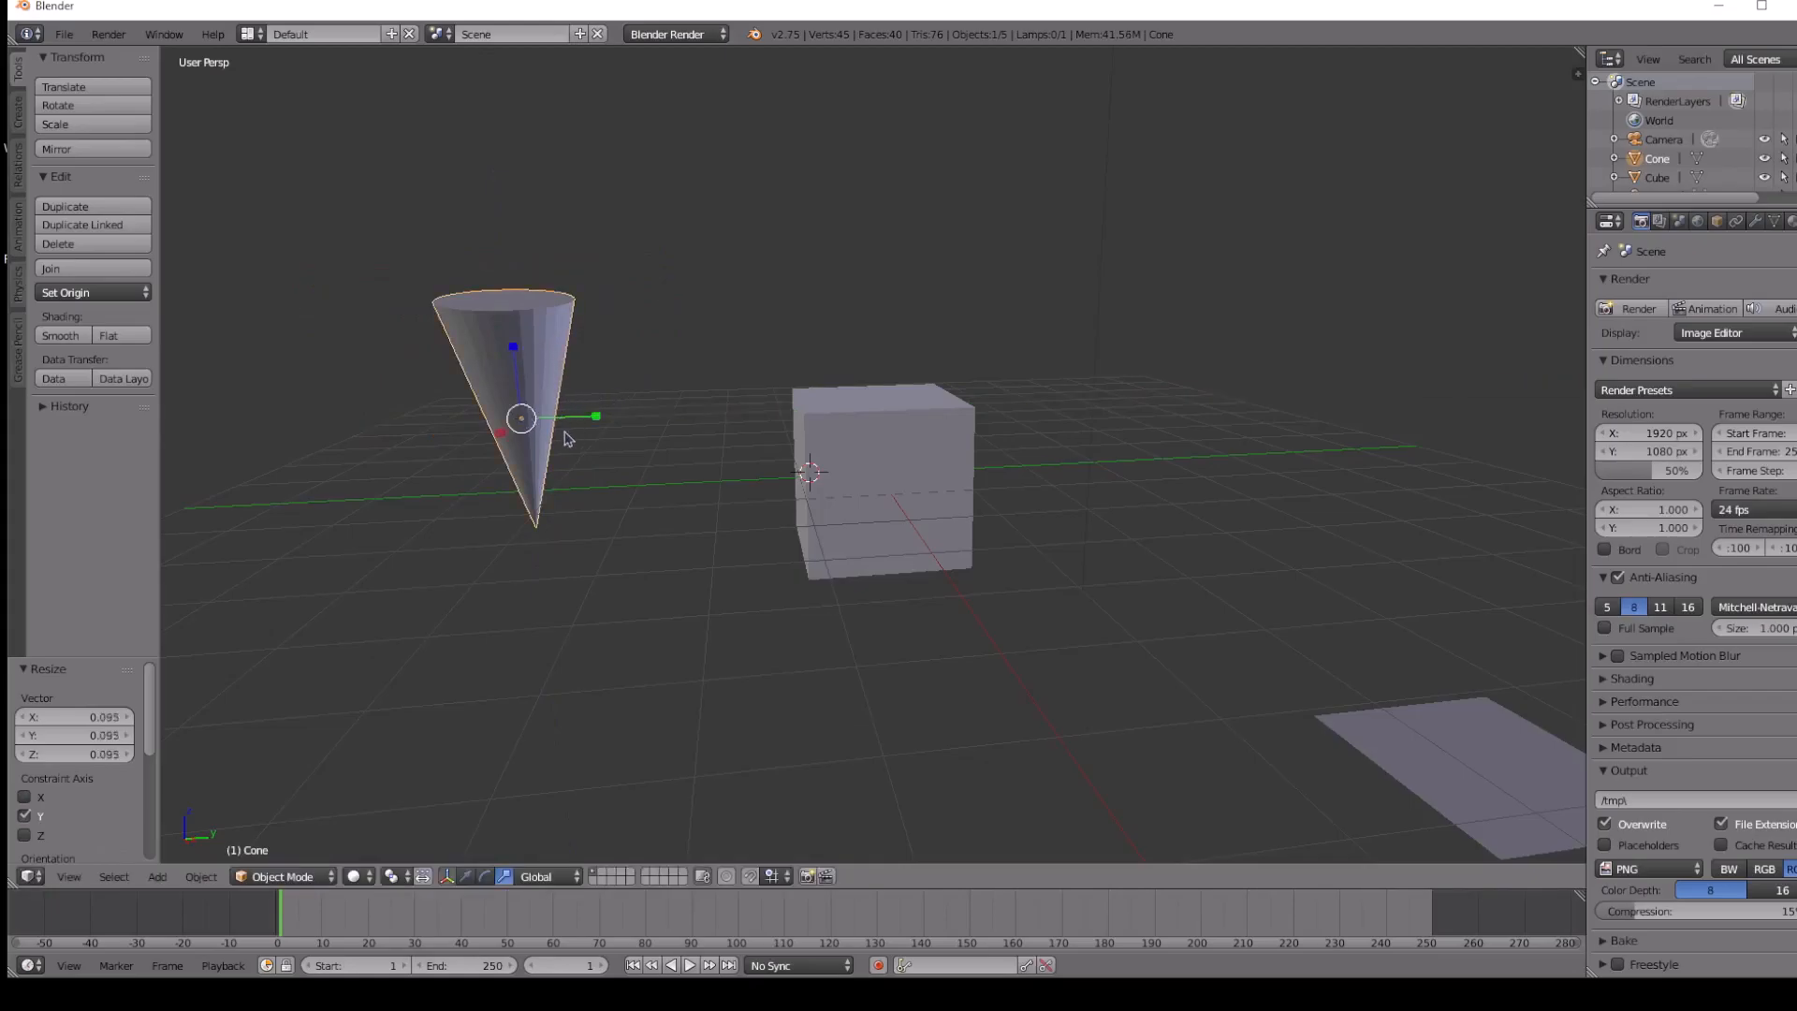
# Select the cube, hide the 3D manipulator and scale the cube uniformly by about -1.645.
pyautogui.click(854, 431)
pyautogui.rightClick(854, 435)
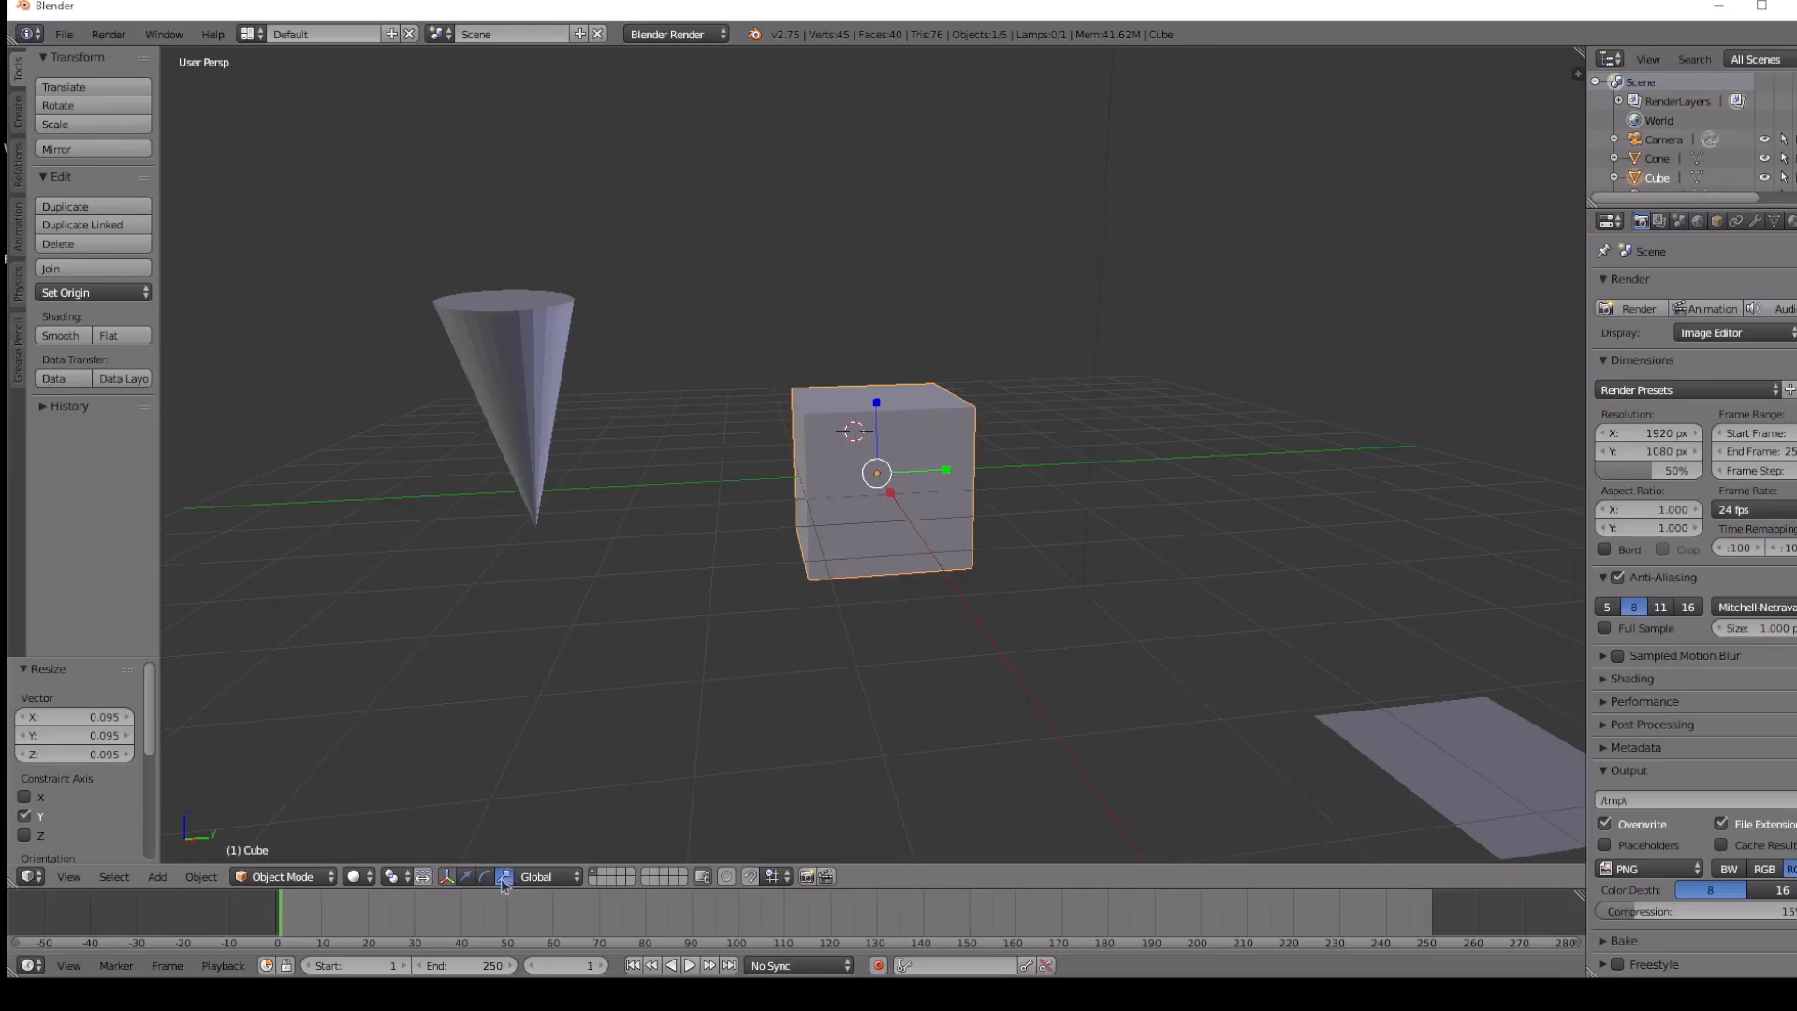
pyautogui.click(448, 878)
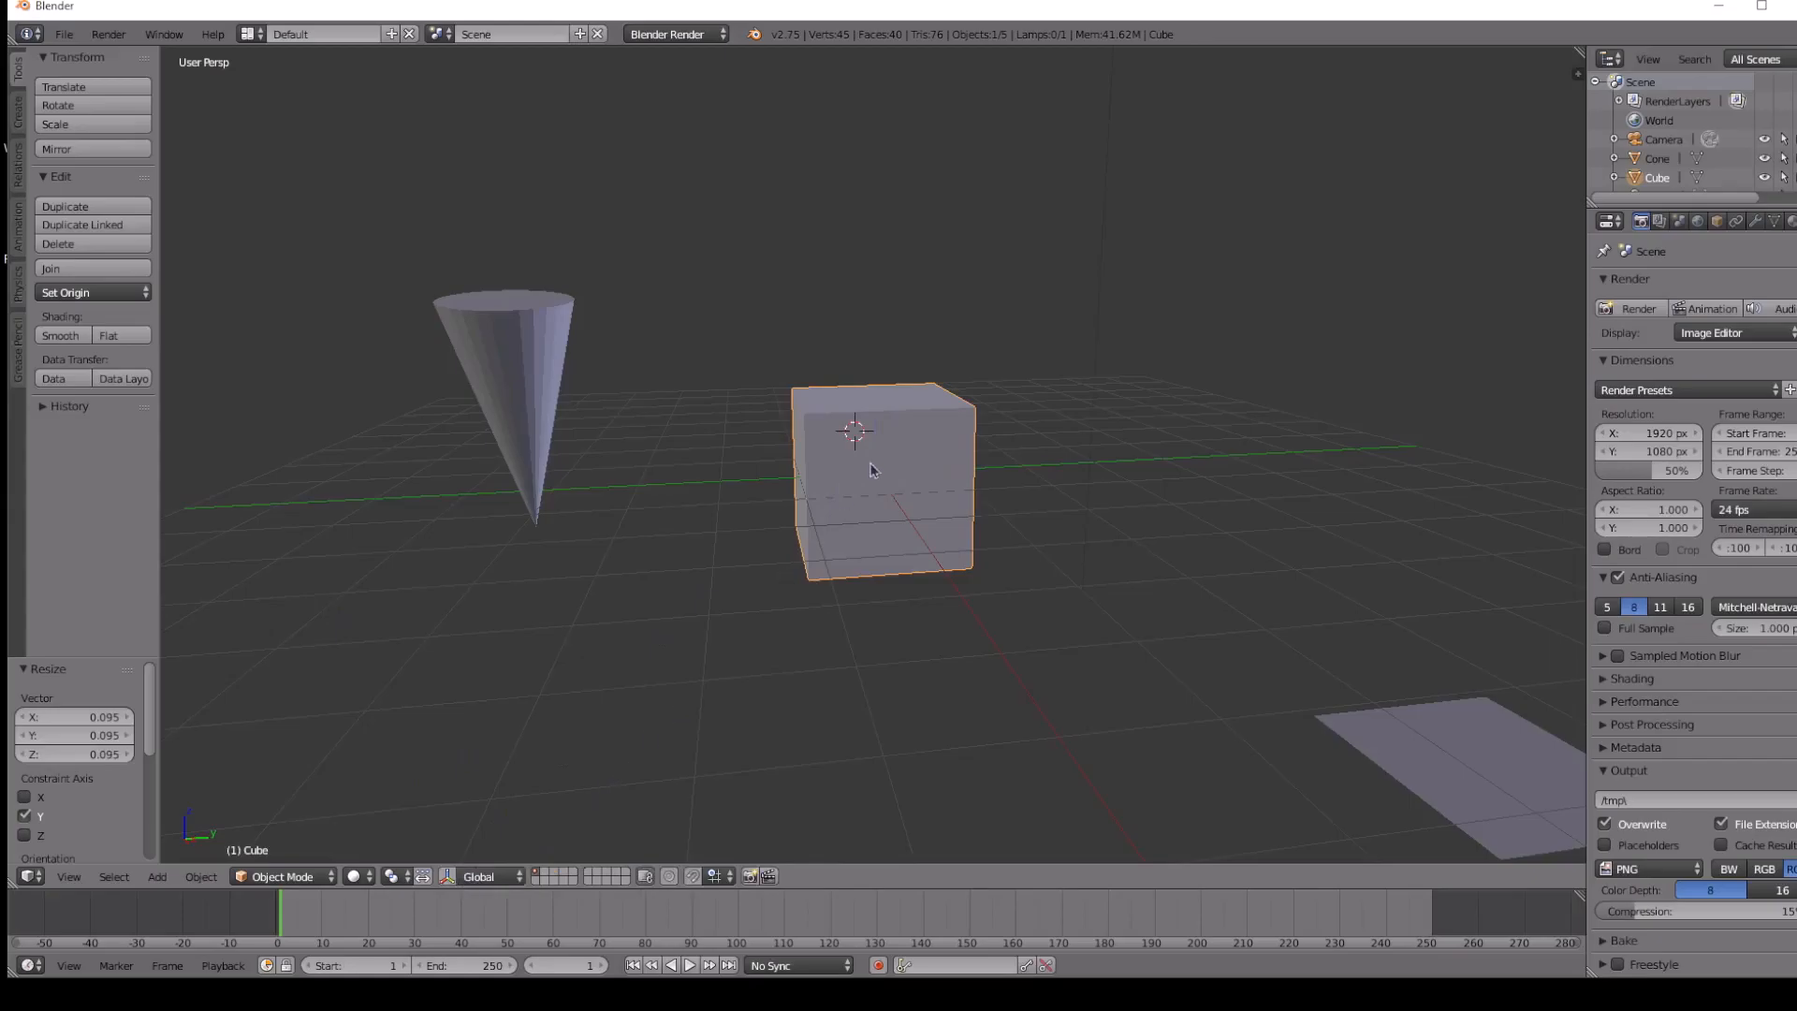
pyautogui.press('s')
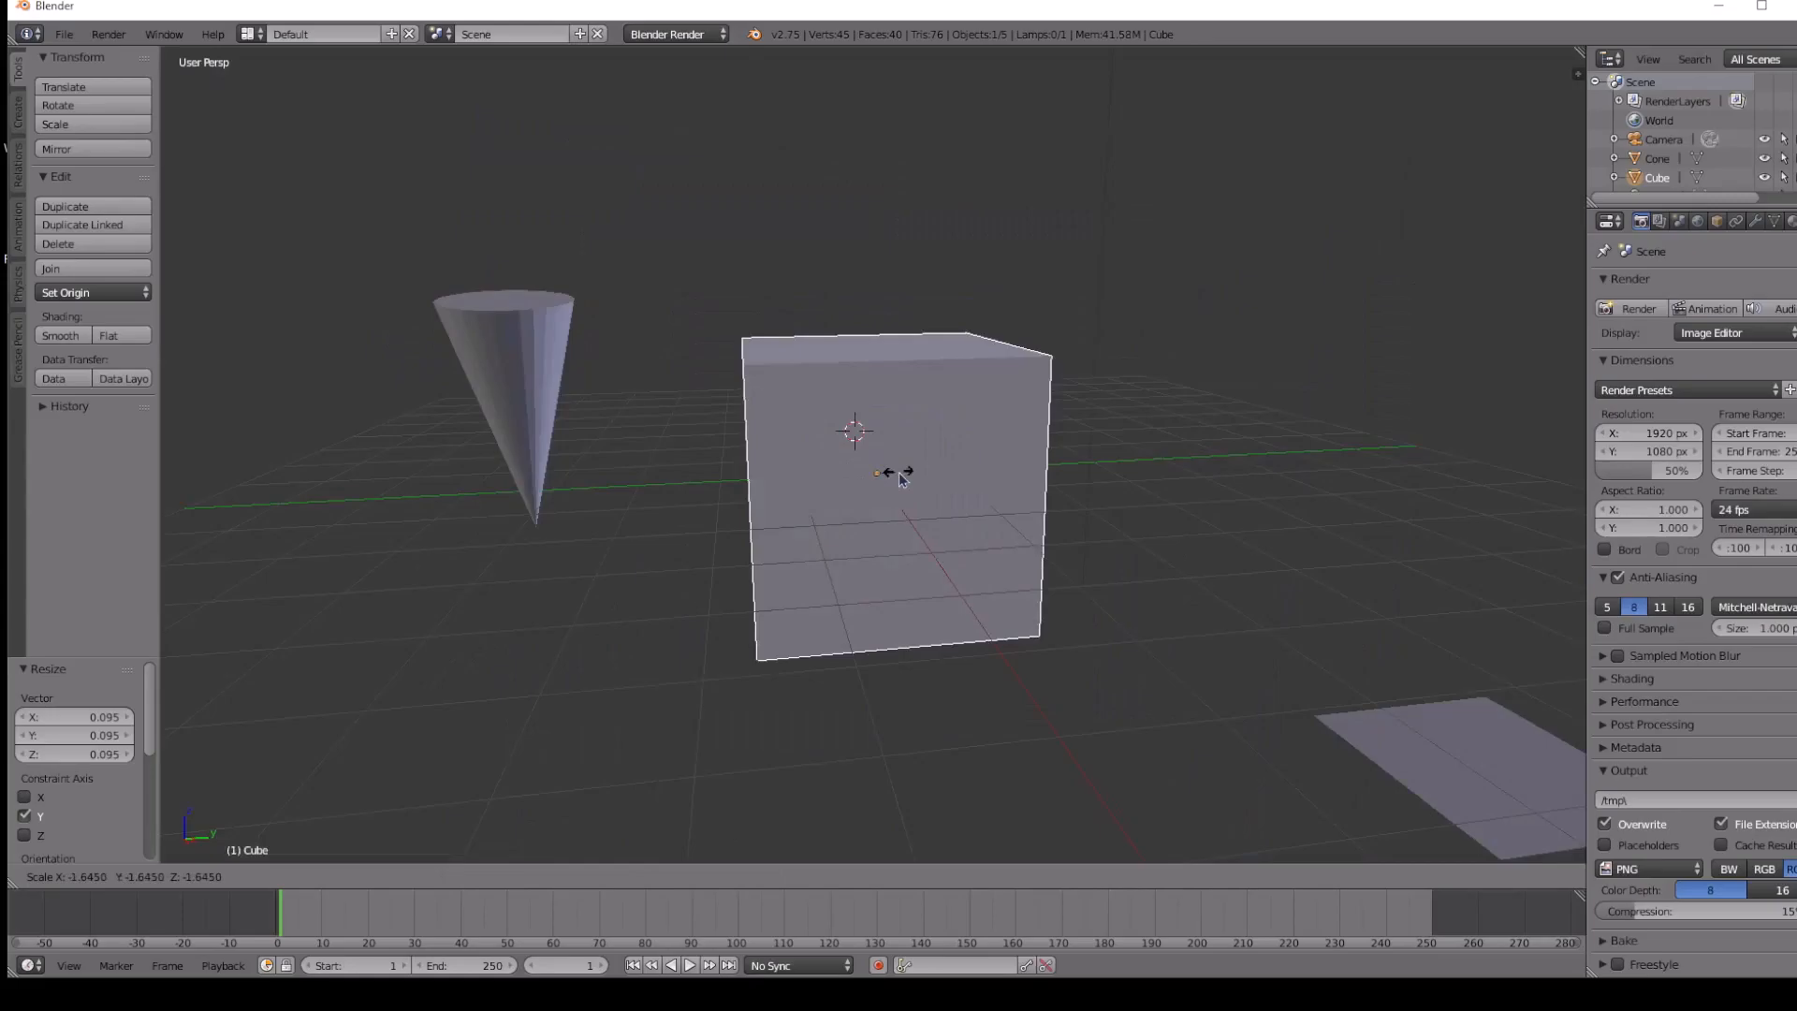
pyautogui.click(899, 477)
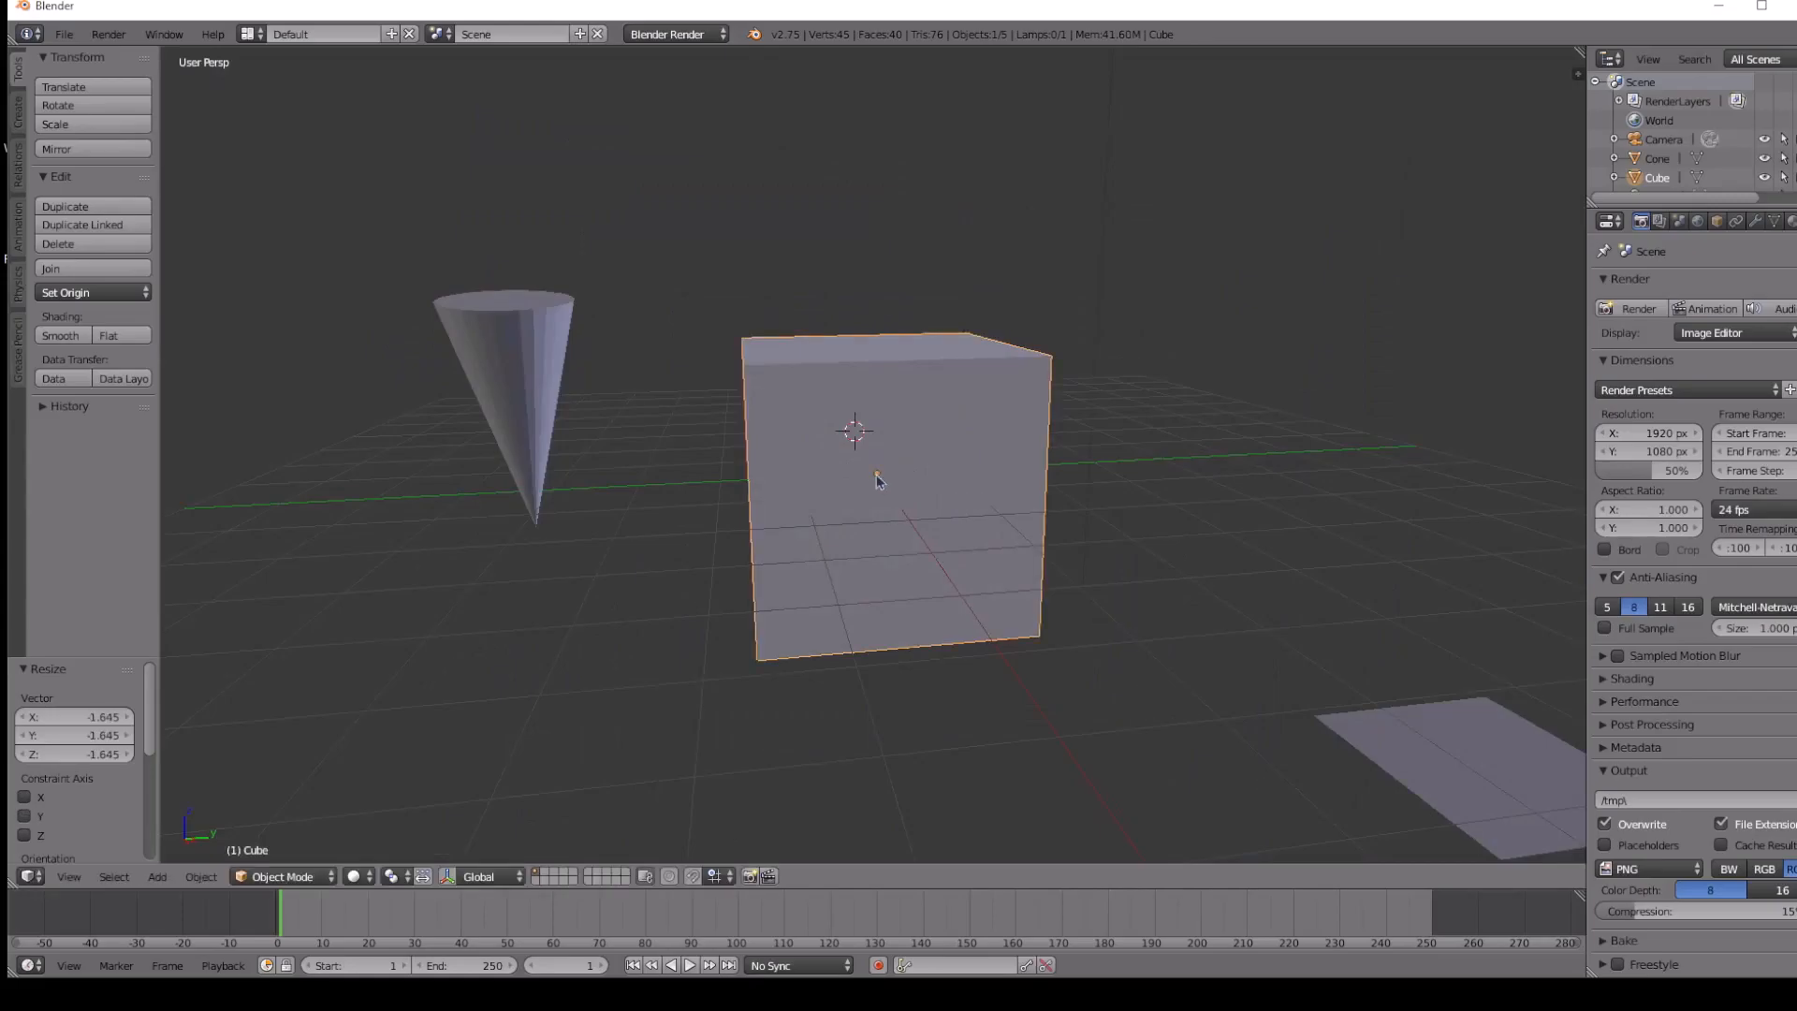
# Place the 3D cursor just beside the cube and scale the cube uniformly by about 1.125.
pyautogui.click(876, 474)
pyautogui.click(924, 468)
pyautogui.click(1086, 464)
pyautogui.click(1117, 481)
pyautogui.press('s')
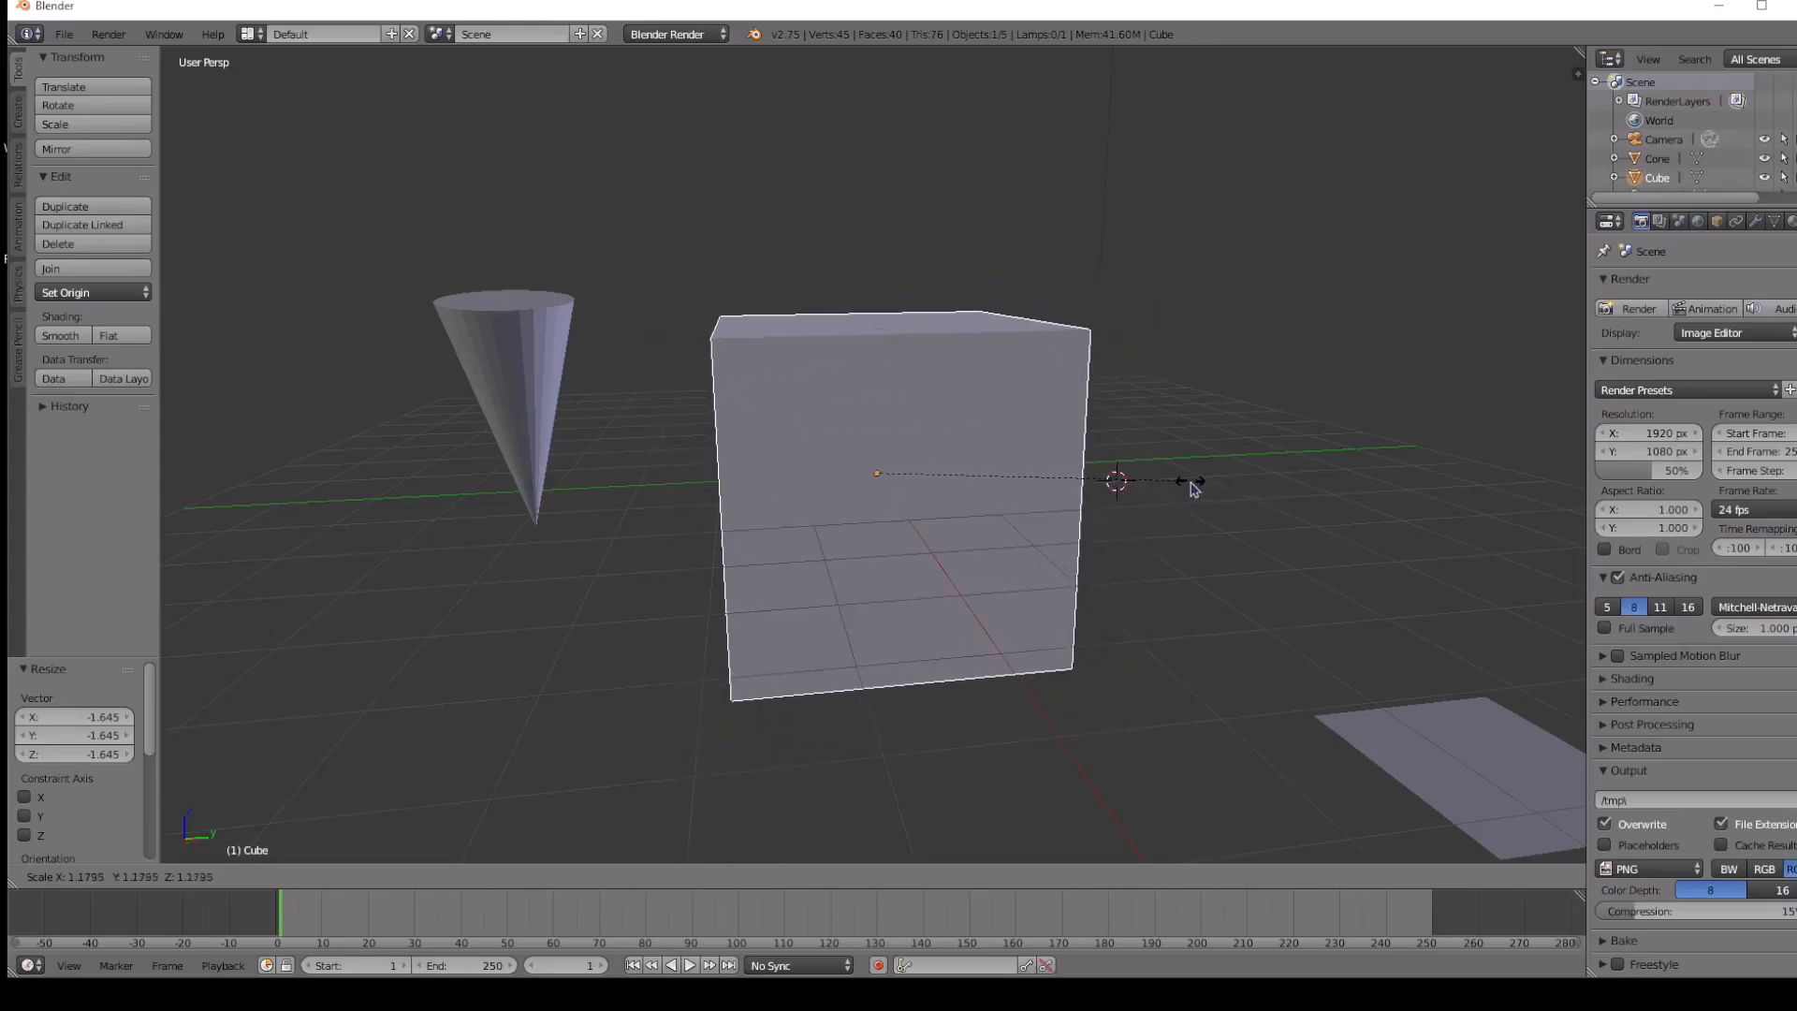
pyautogui.click(1177, 484)
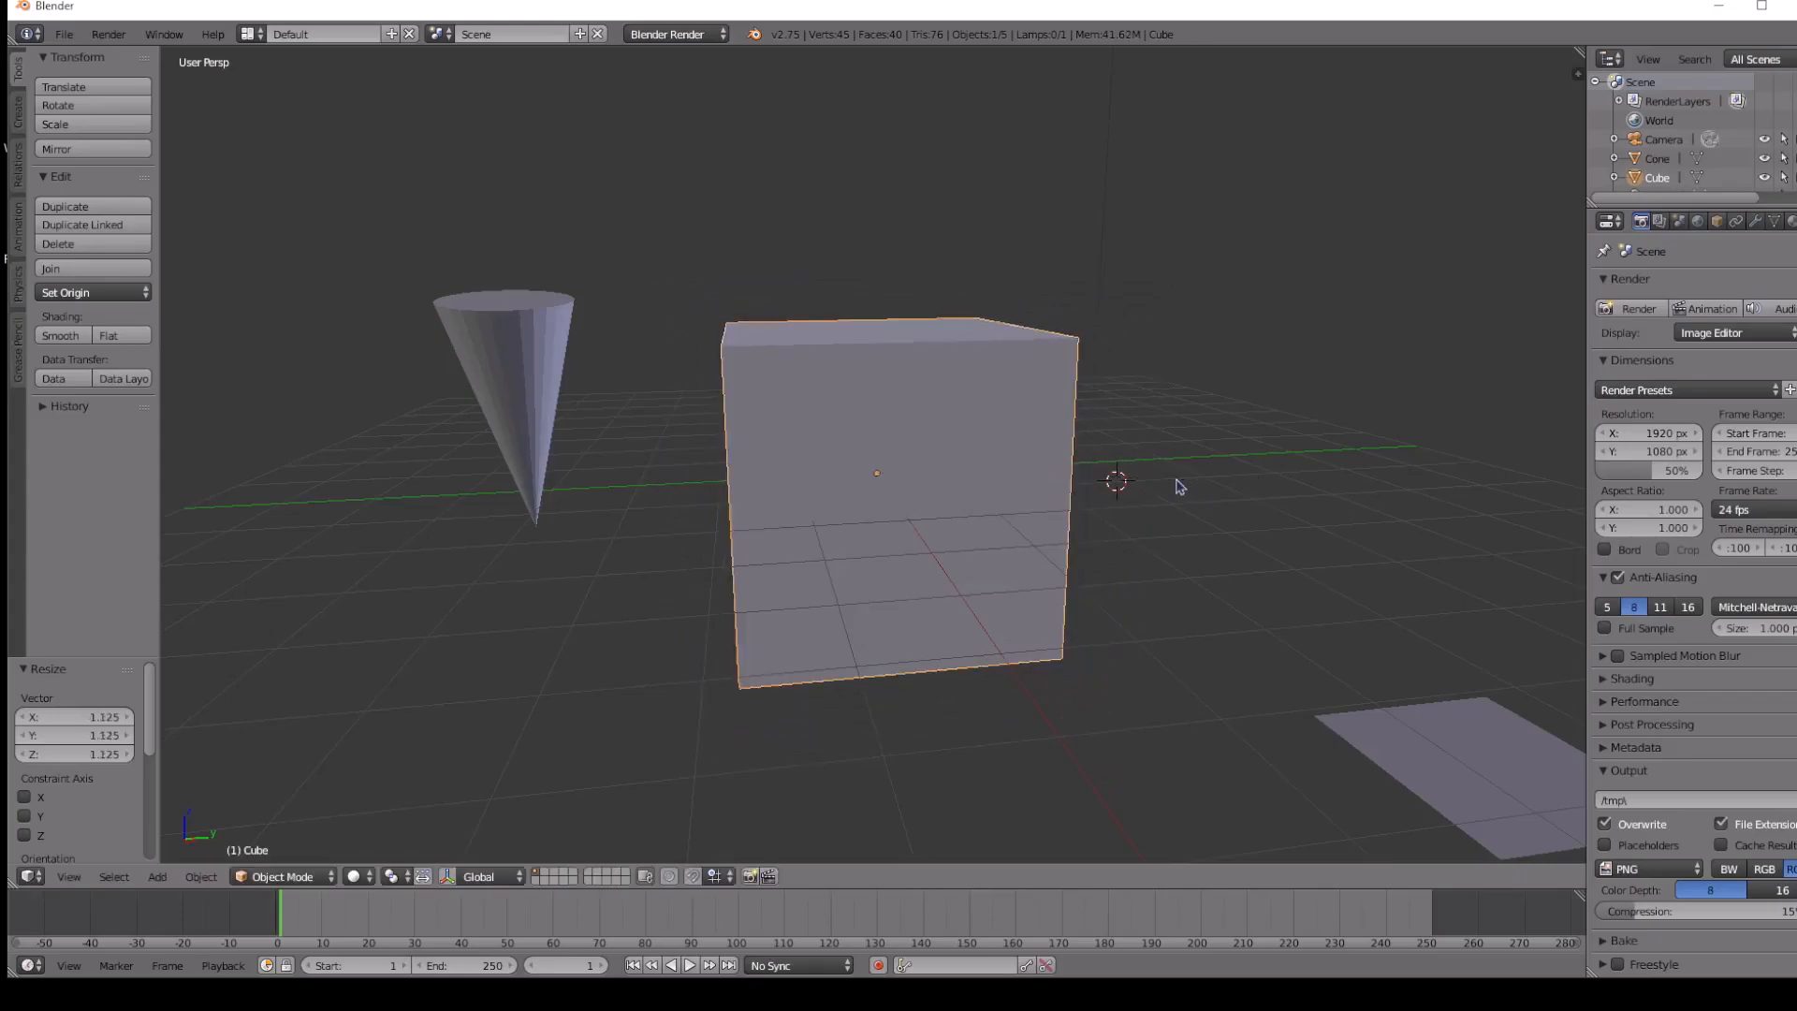
# Try constraining the cube's scaling to the X axis and the Z axis, and cancel the operation.
pyautogui.click(877, 476)
pyautogui.click(1142, 485)
pyautogui.click(870, 476)
pyautogui.press('s')
pyautogui.press('x')
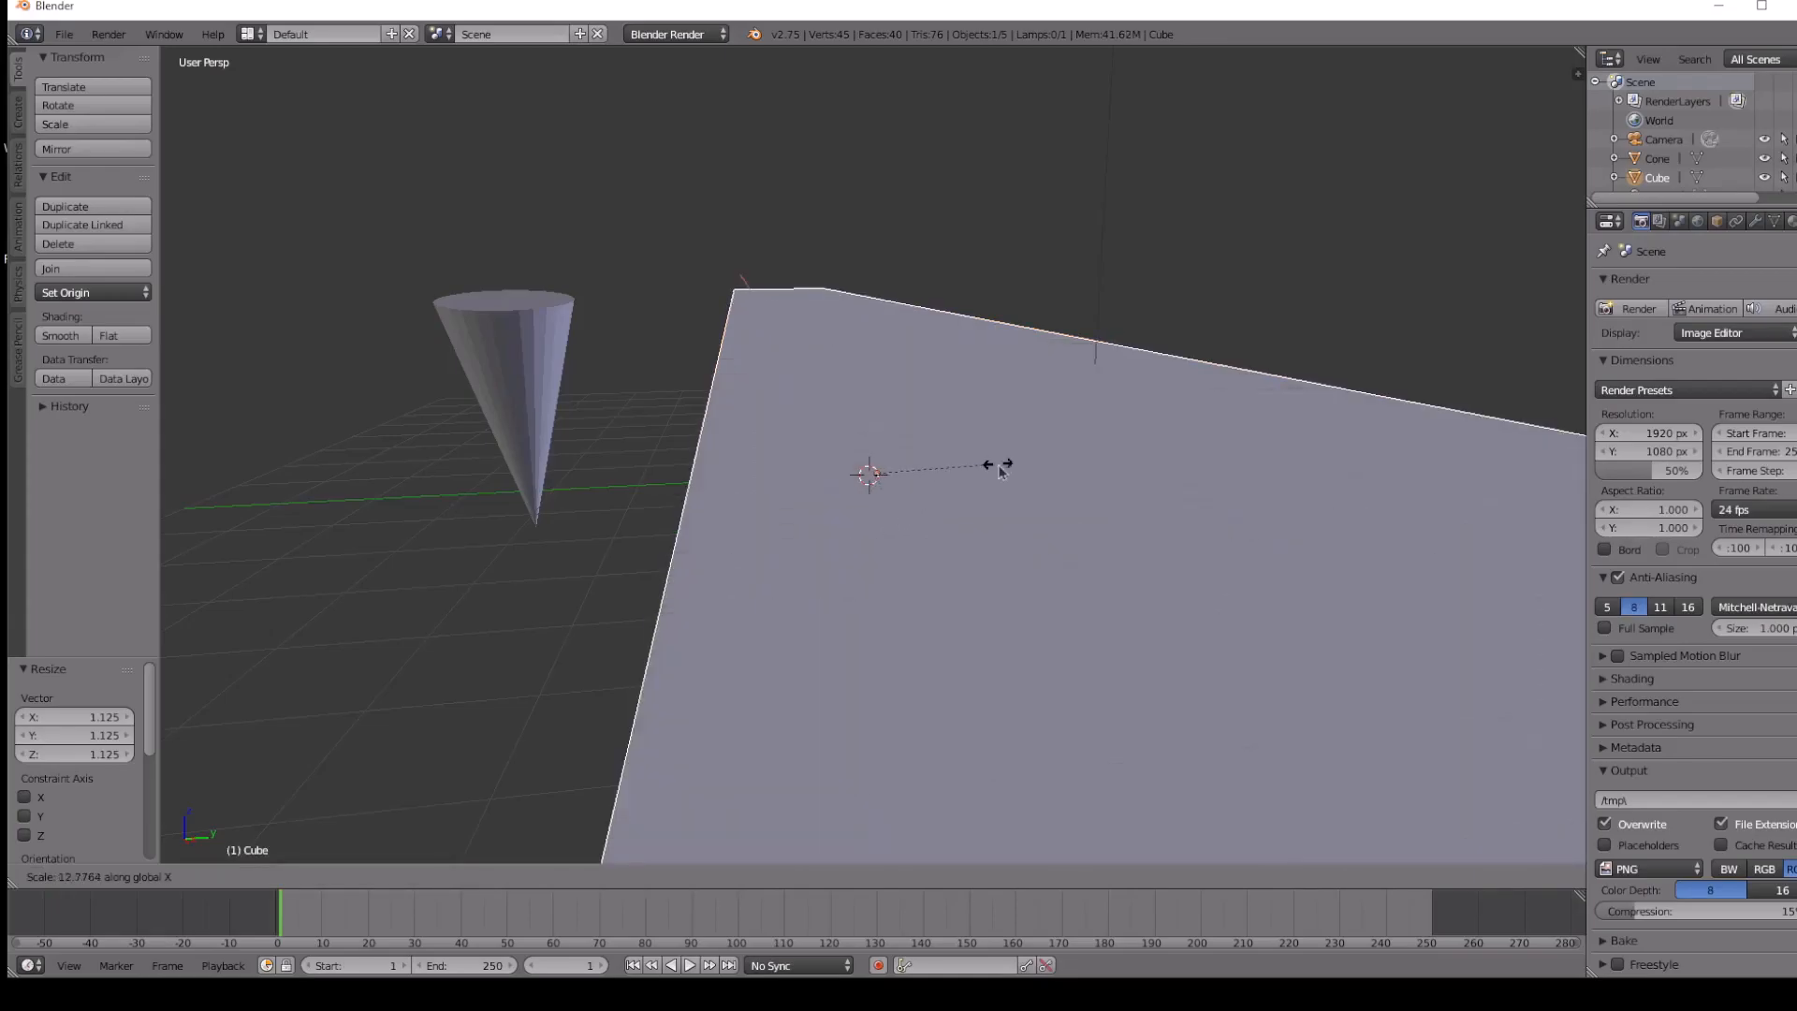
pyautogui.press('z')
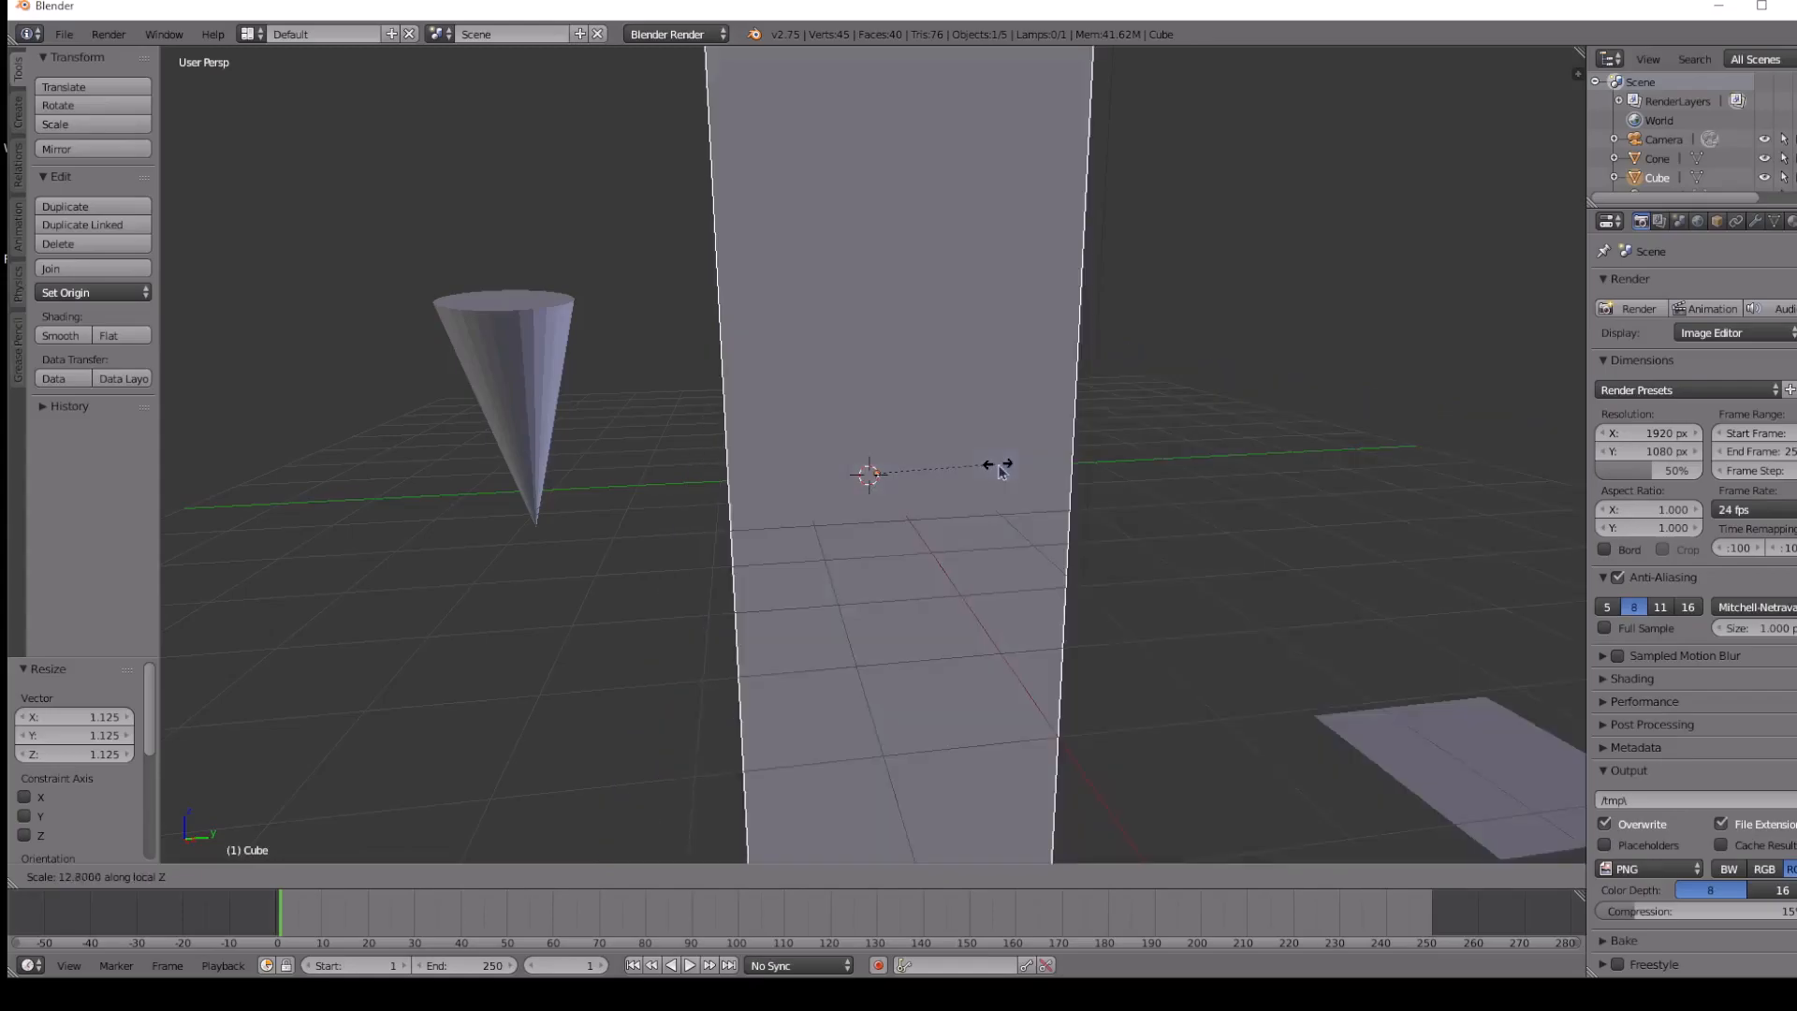
pyautogui.press('z')
pyautogui.press('Escape')
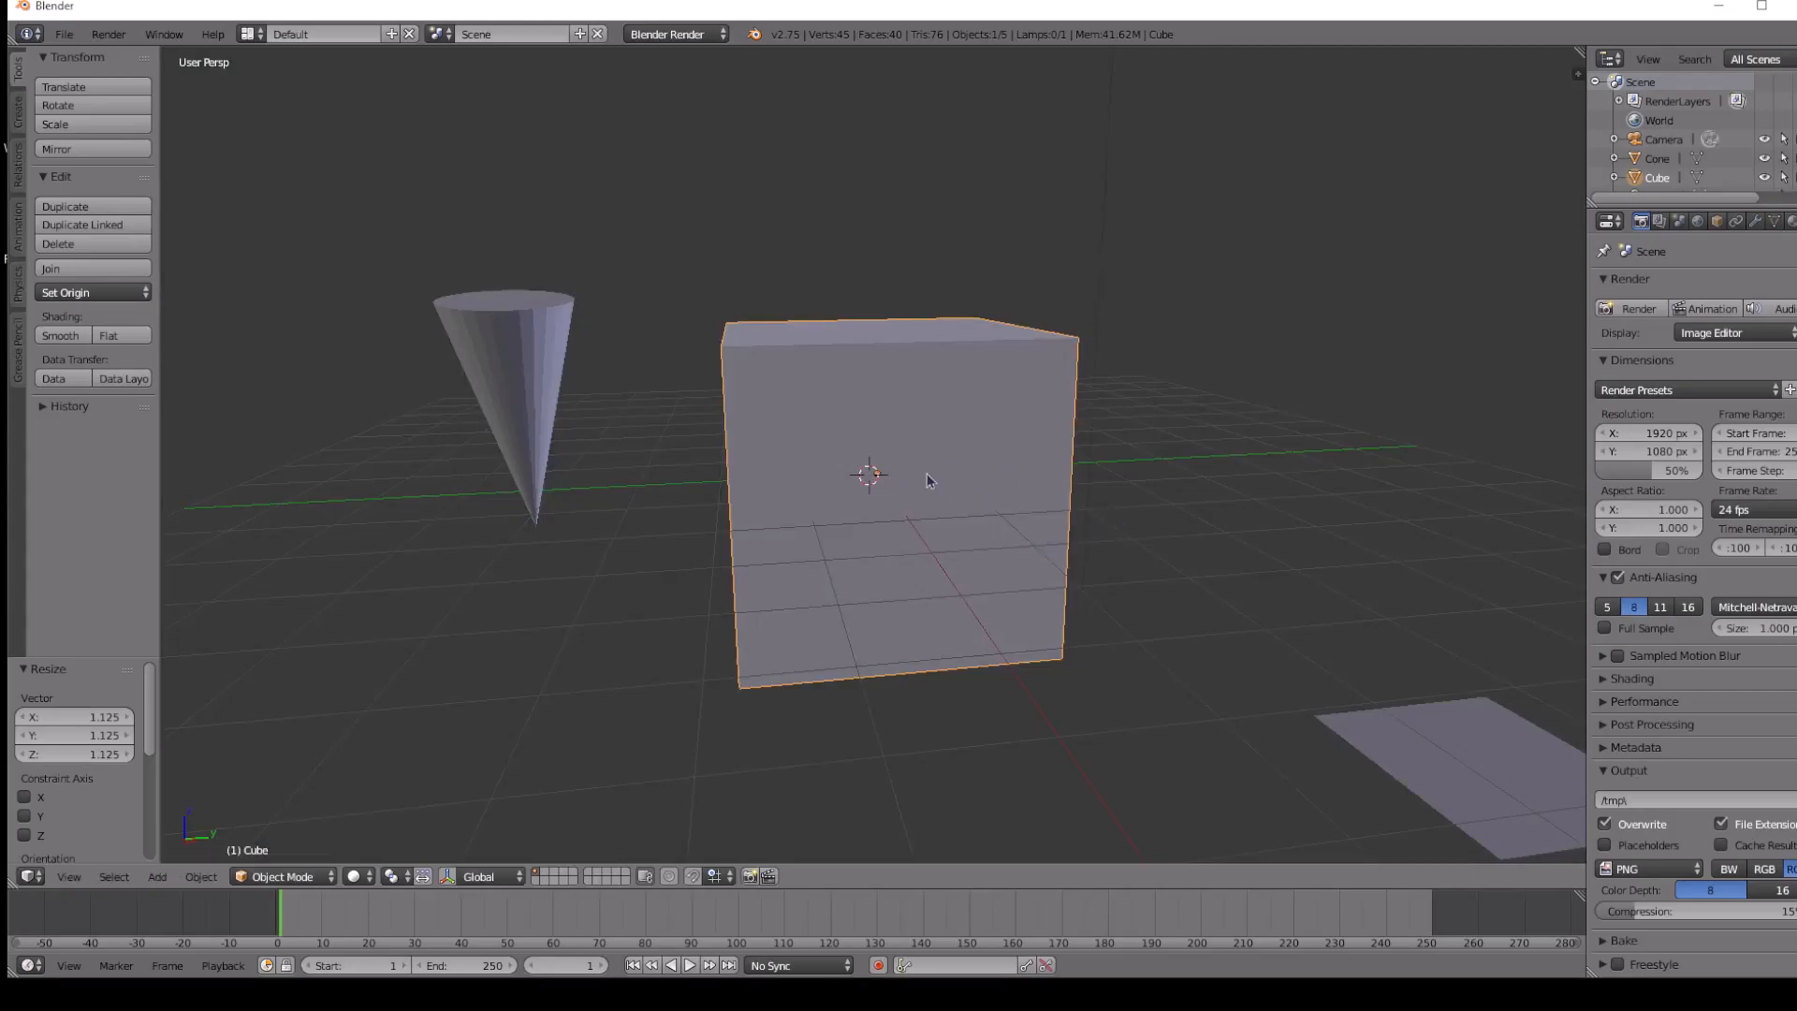
# Scale the cube by about -0.555 along the global X axis.
pyautogui.click(1158, 488)
pyautogui.press('s')
pyautogui.press('x')
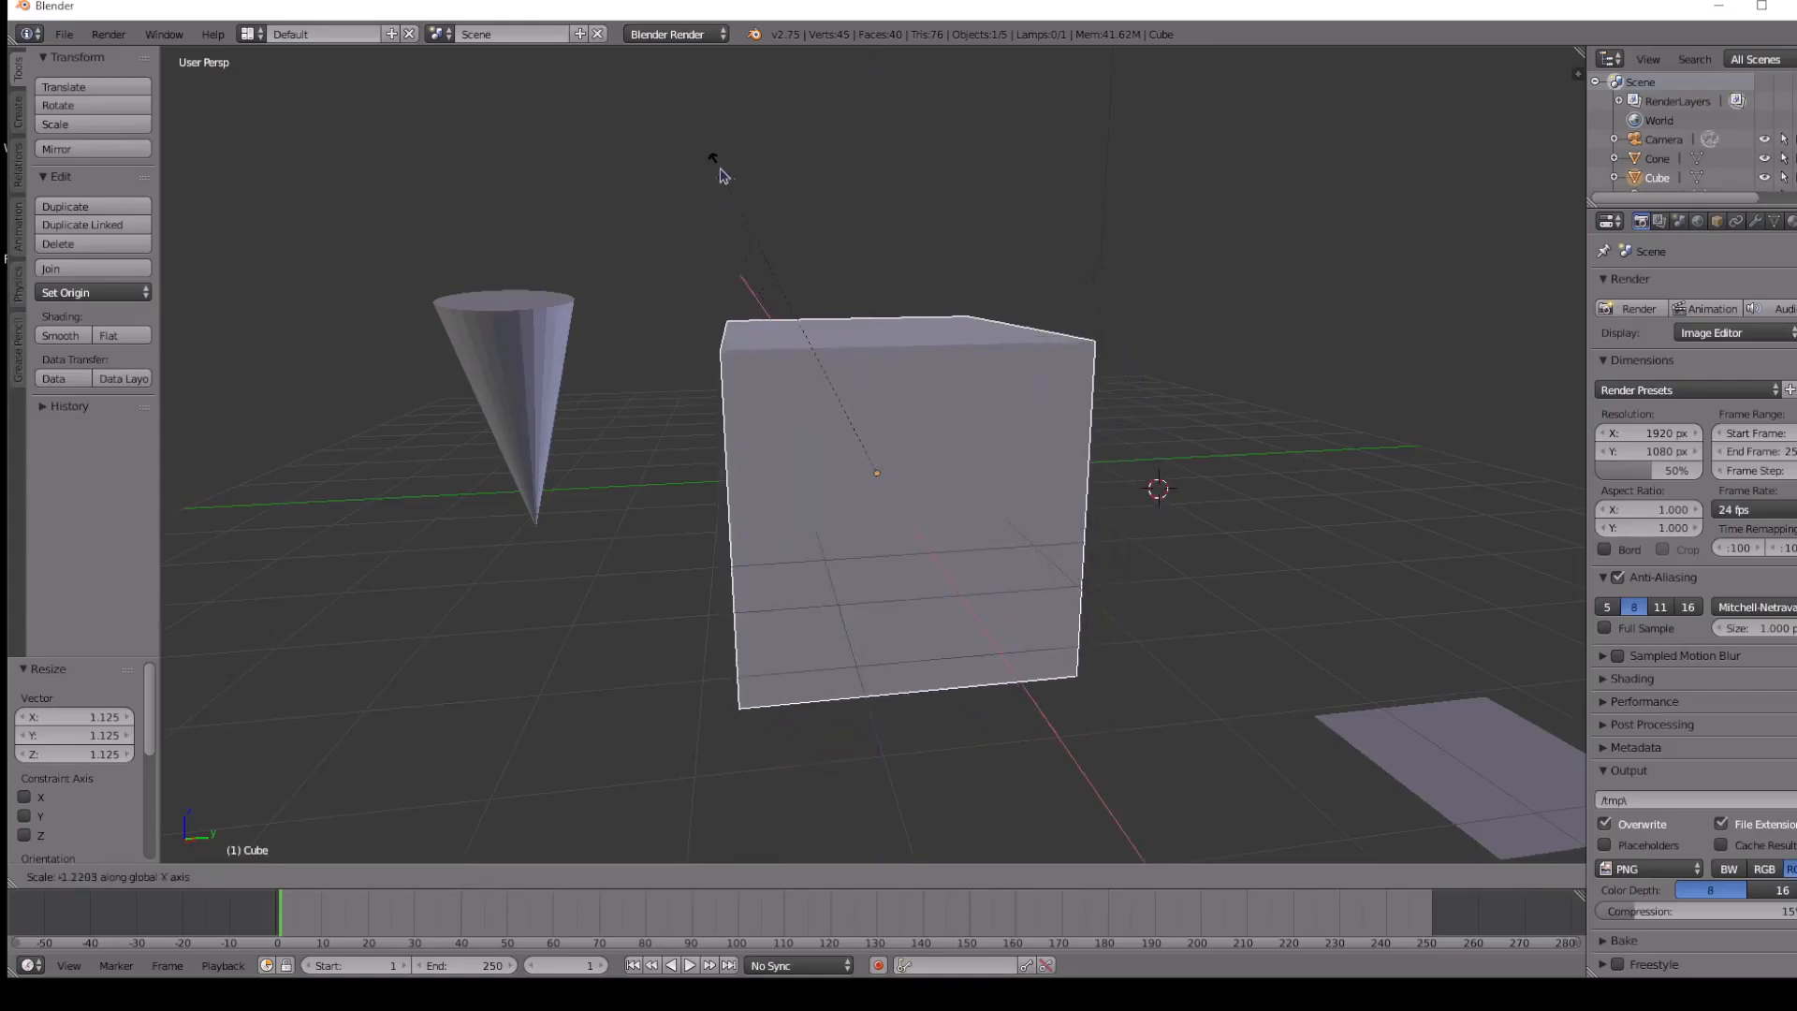
pyautogui.click(836, 322)
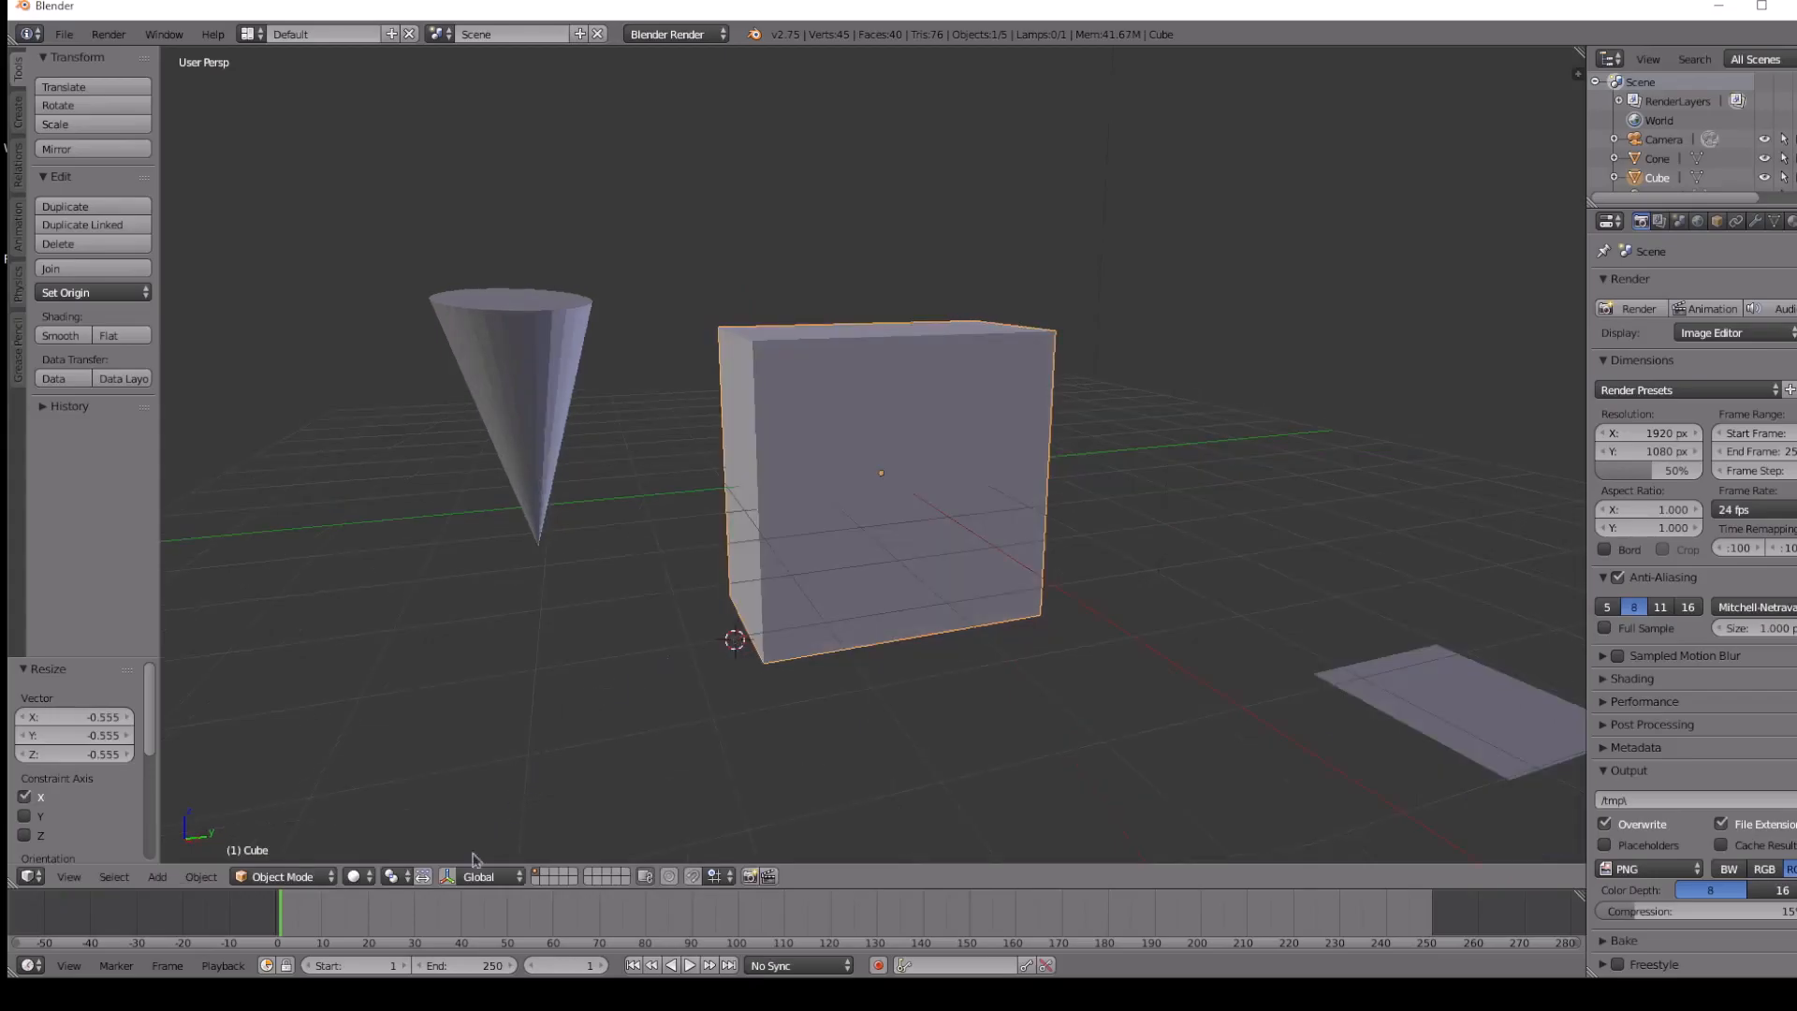
# Place the 3D cursor at the cube's centre and turn the scale manipulator back on.
pyautogui.click(880, 472)
pyautogui.click(448, 875)
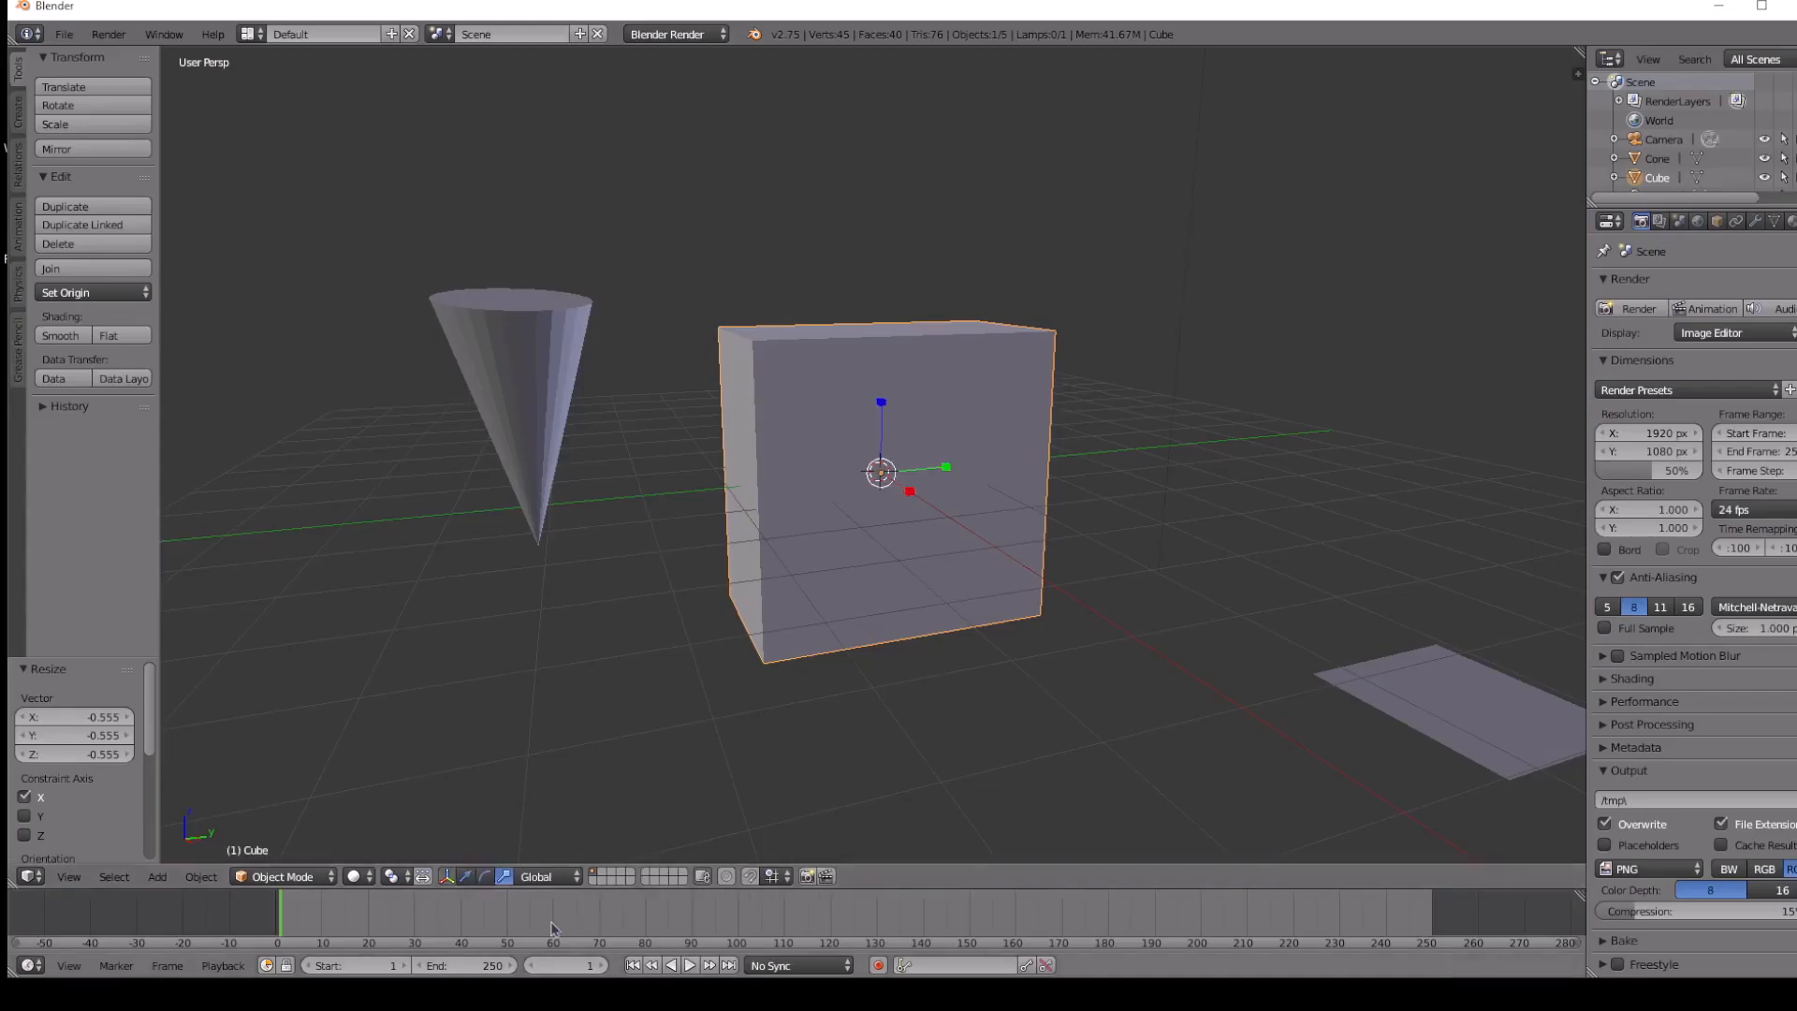
pyautogui.click(448, 876)
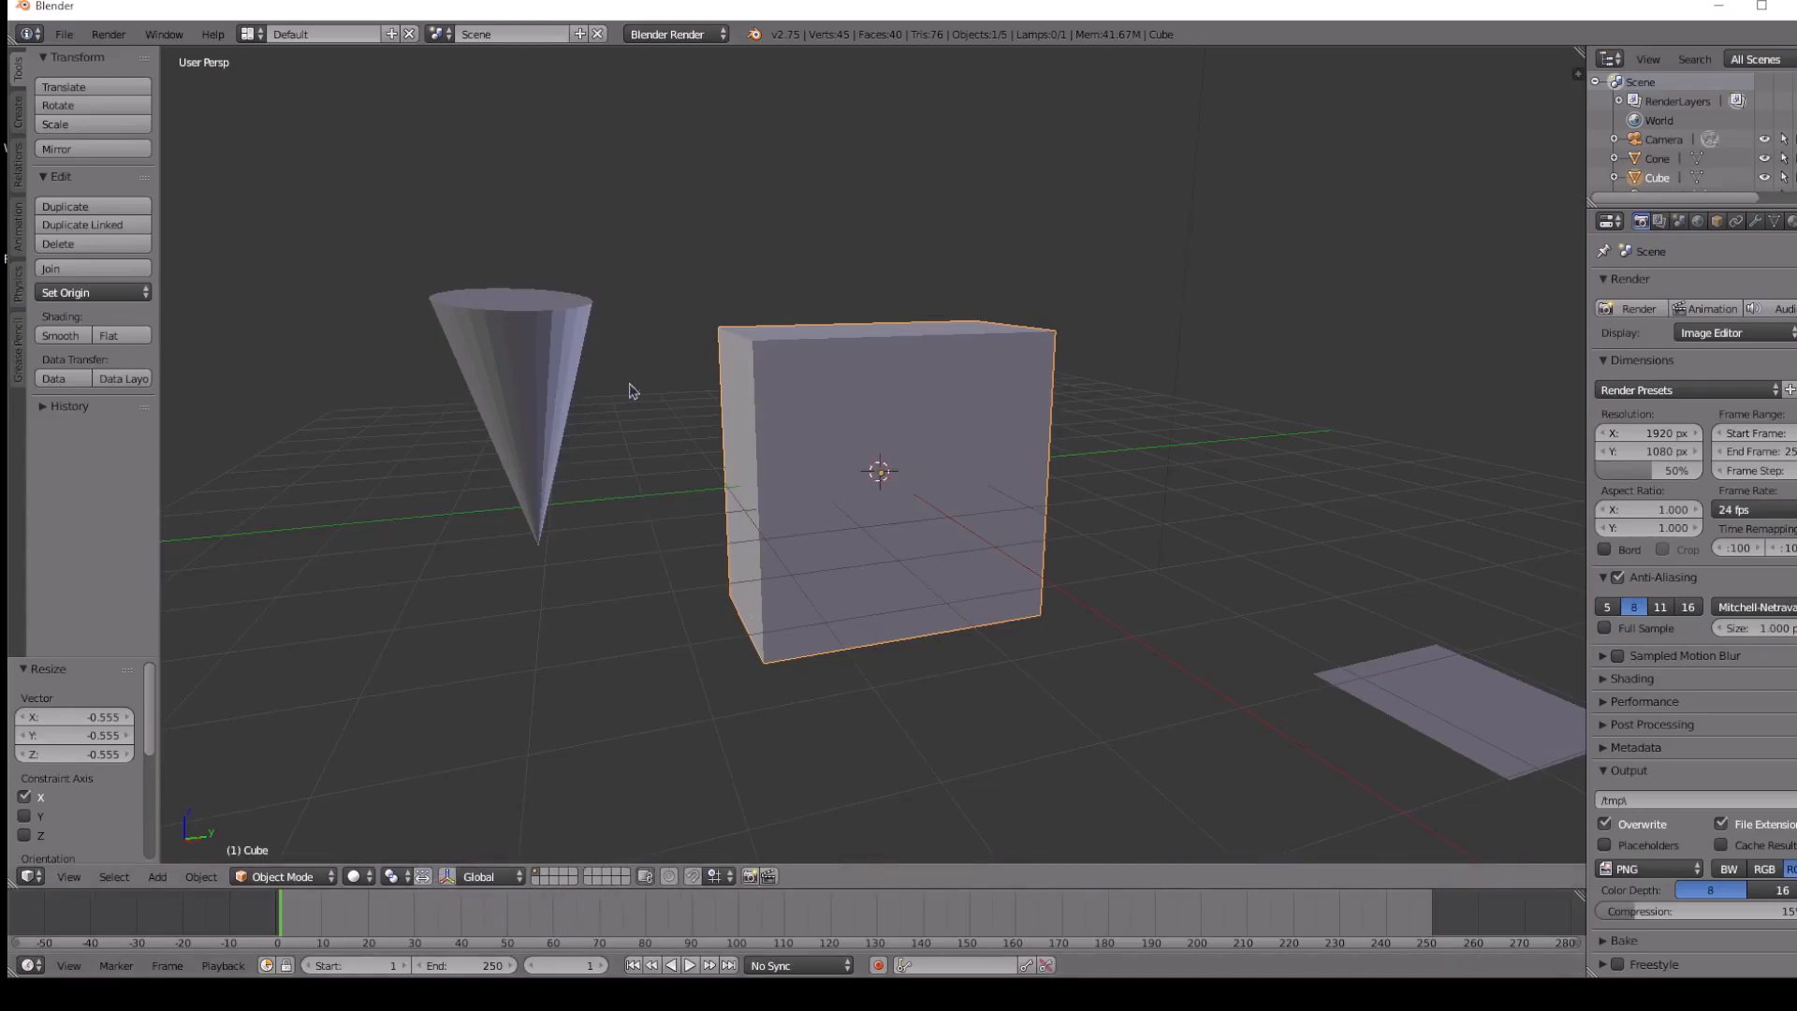
pyautogui.click(449, 876)
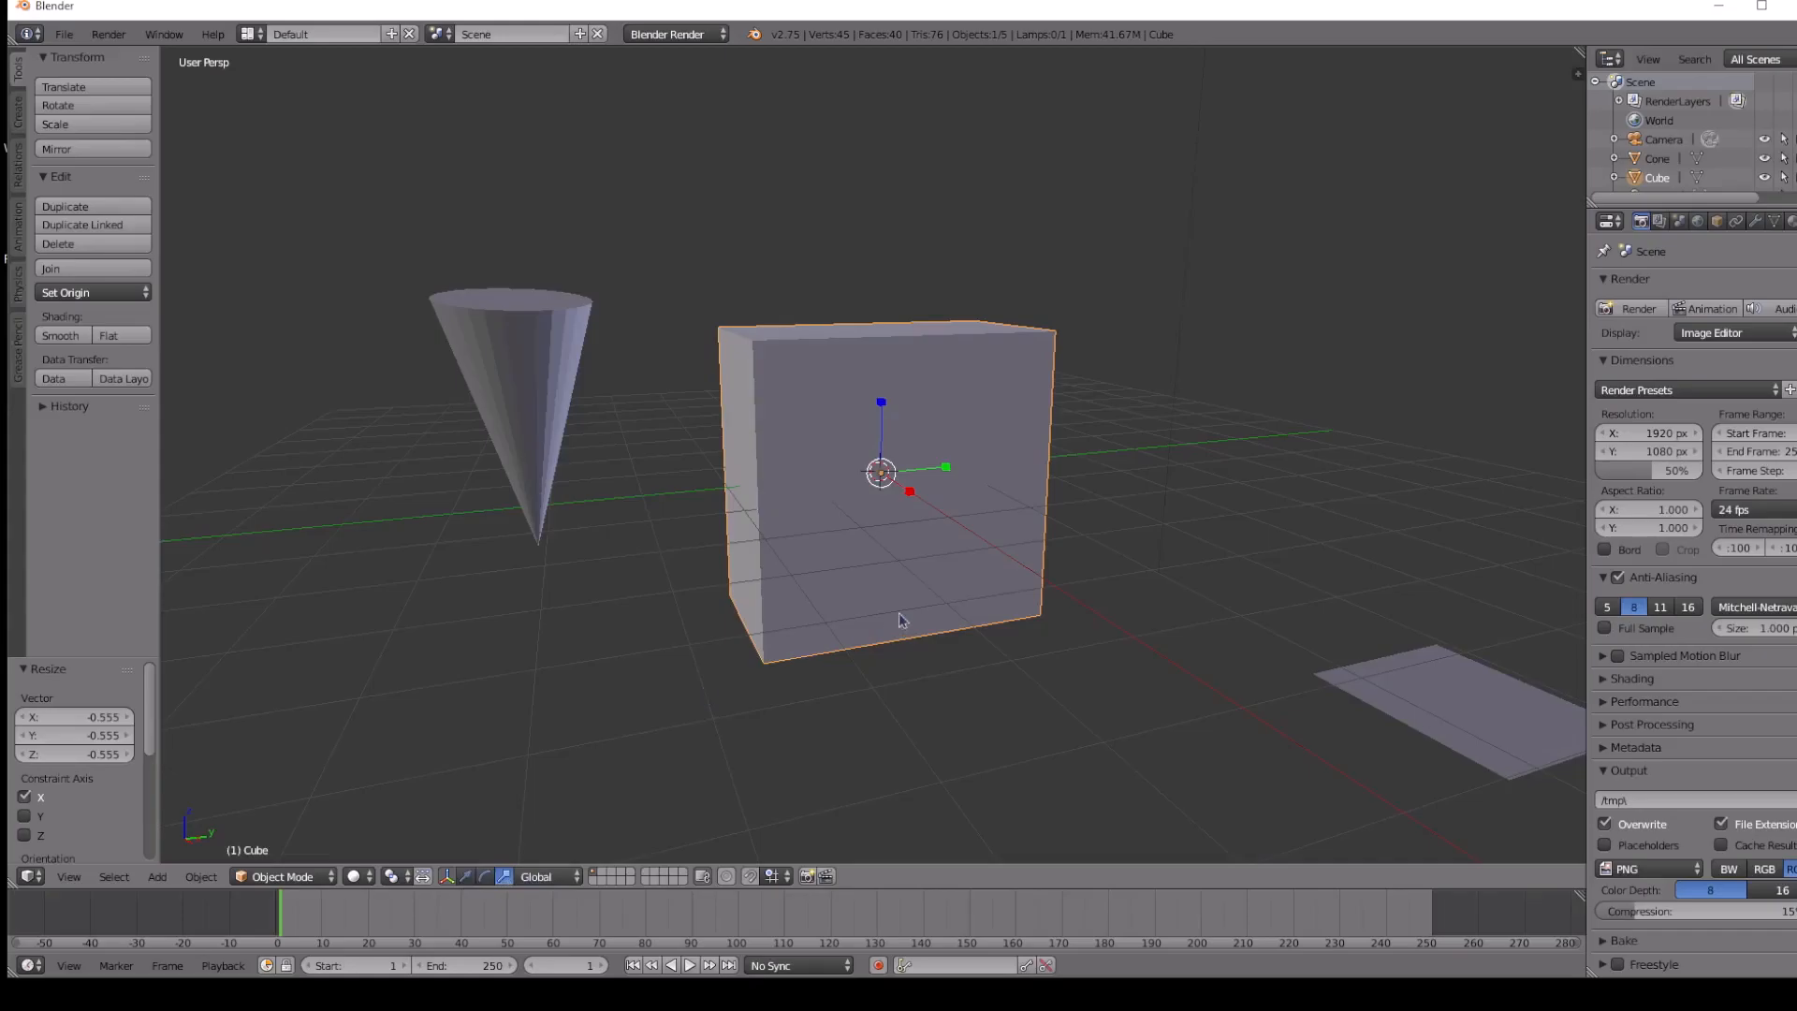
# Scale the cube by about 0.740 along Y and 2.161 along X, and move it about -2.303 along X.
pyautogui.moveTo(886, 413); pyautogui.dragTo(902, 494)
pyautogui.press('s')
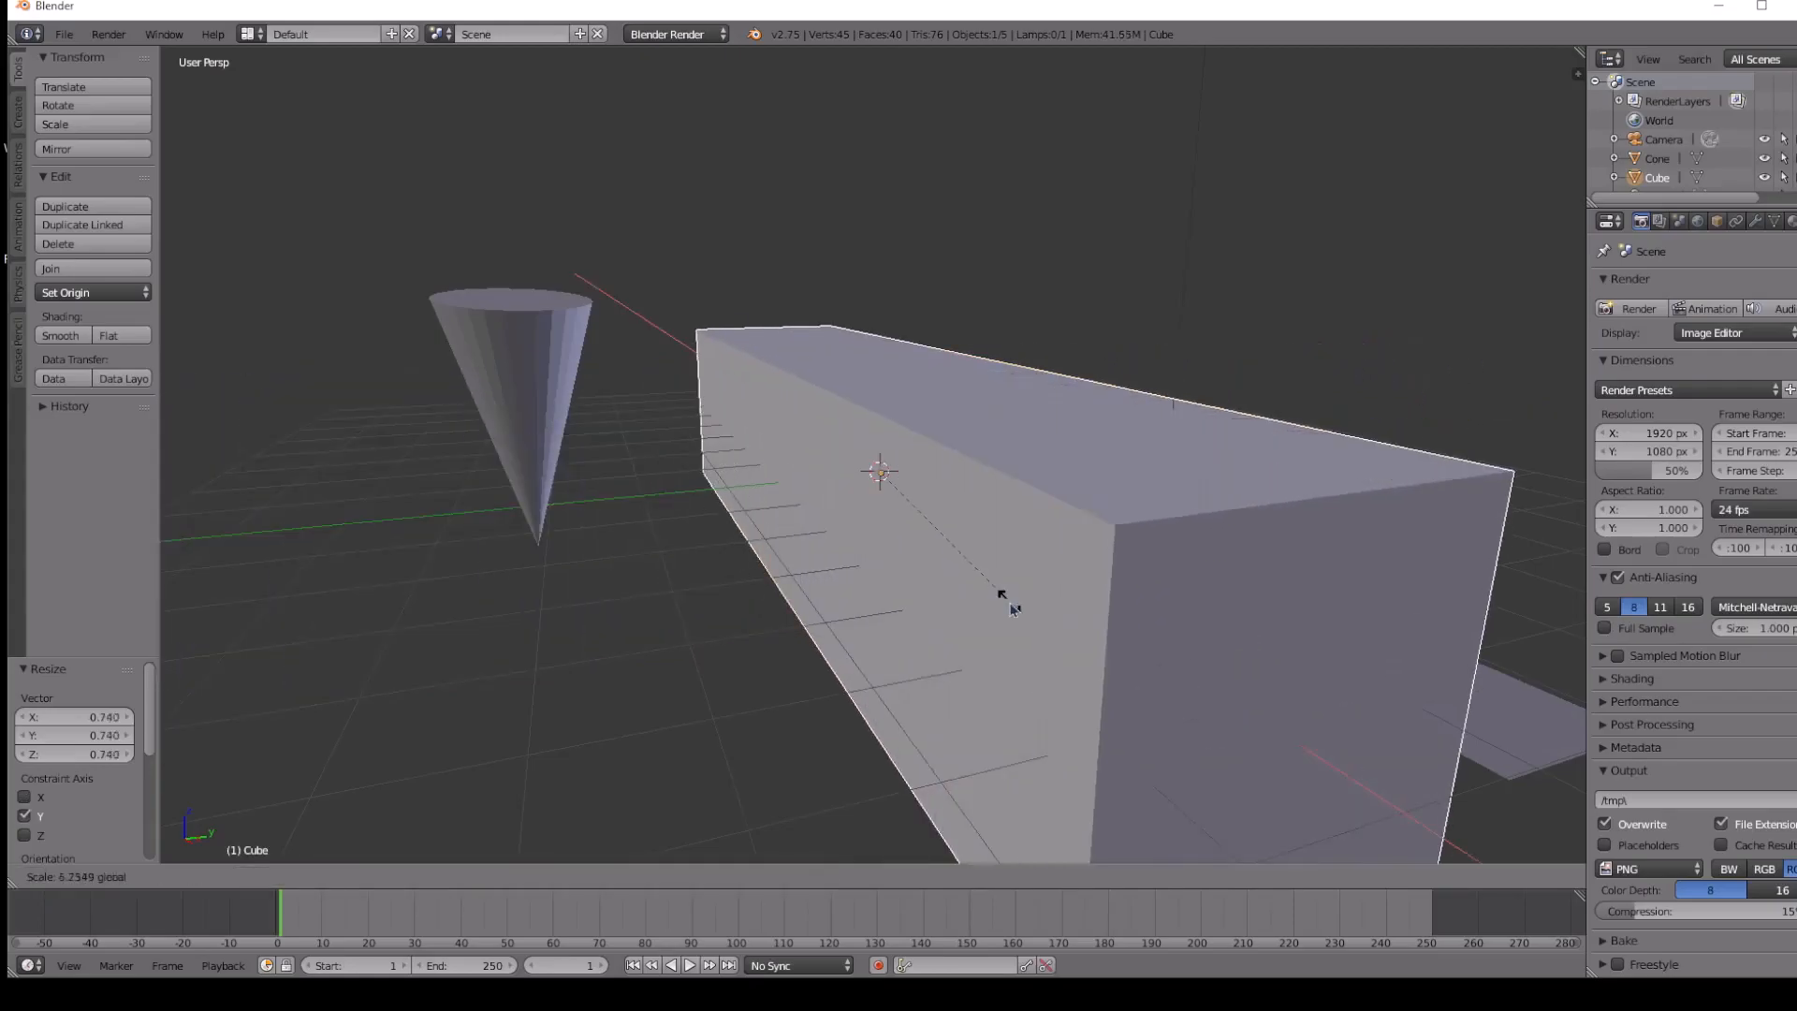
pyautogui.click(930, 498)
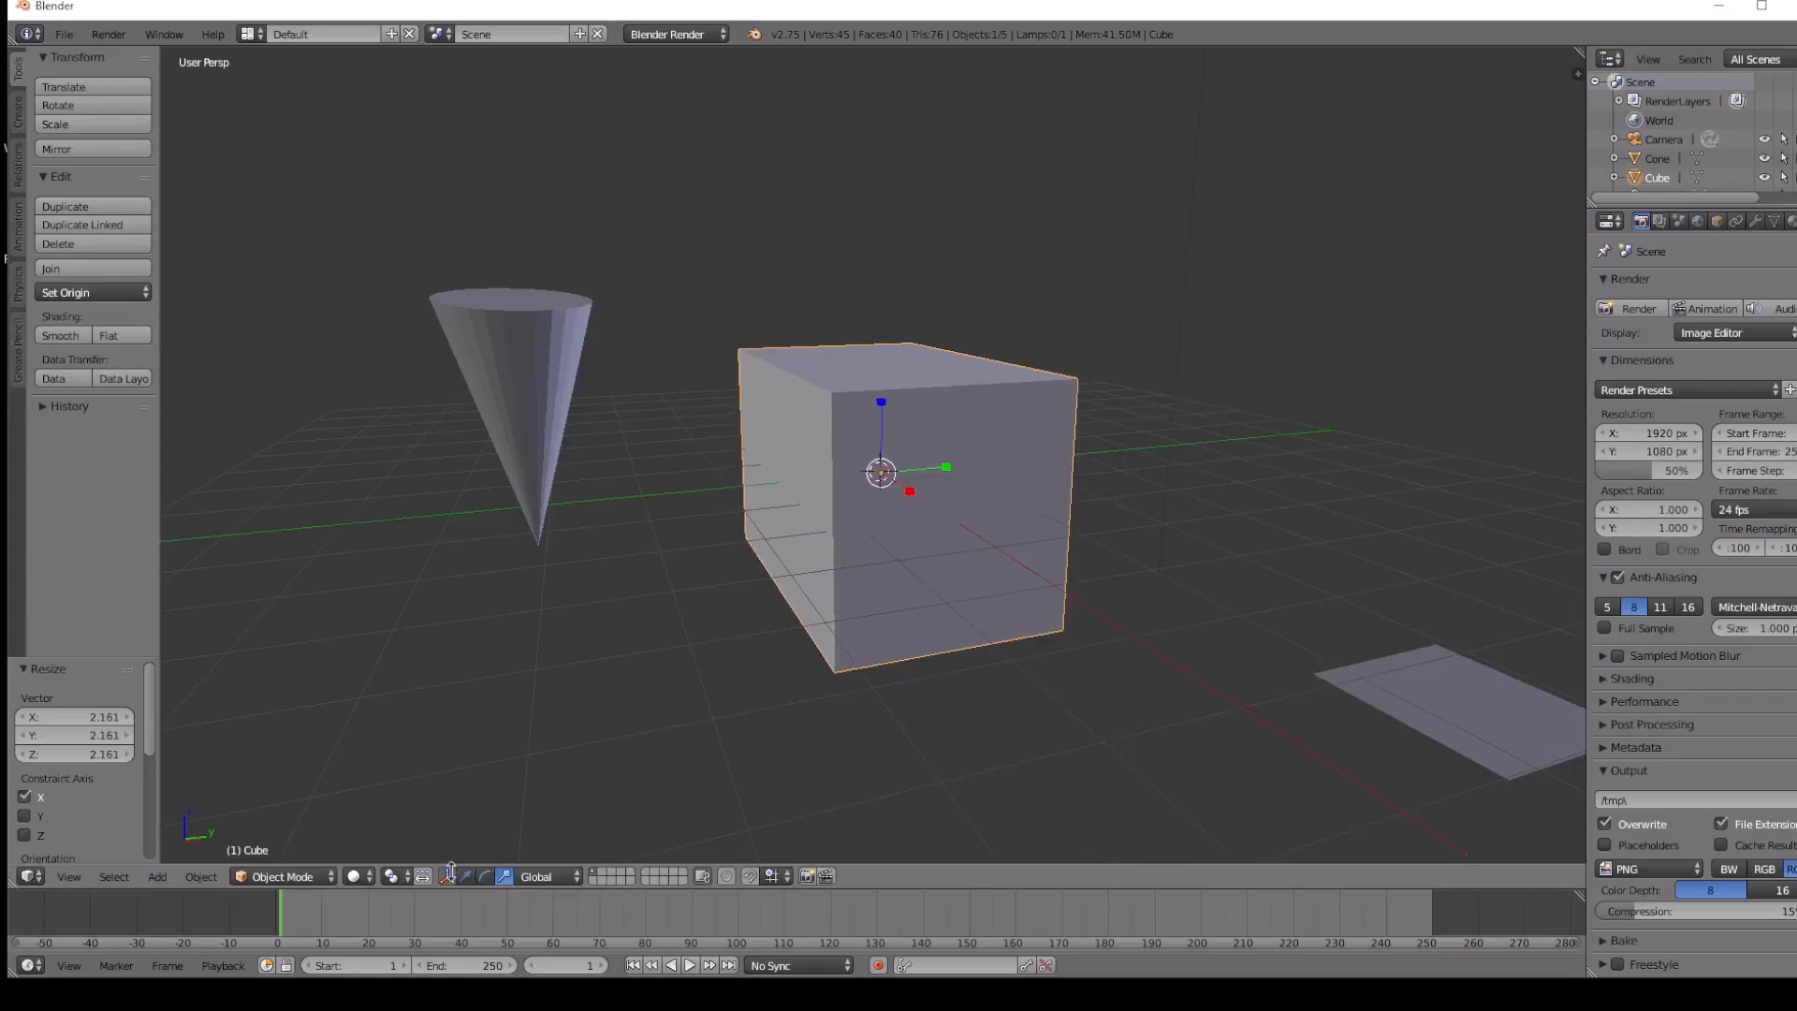
pyautogui.click(465, 876)
pyautogui.moveTo(908, 491); pyautogui.dragTo(855, 457)
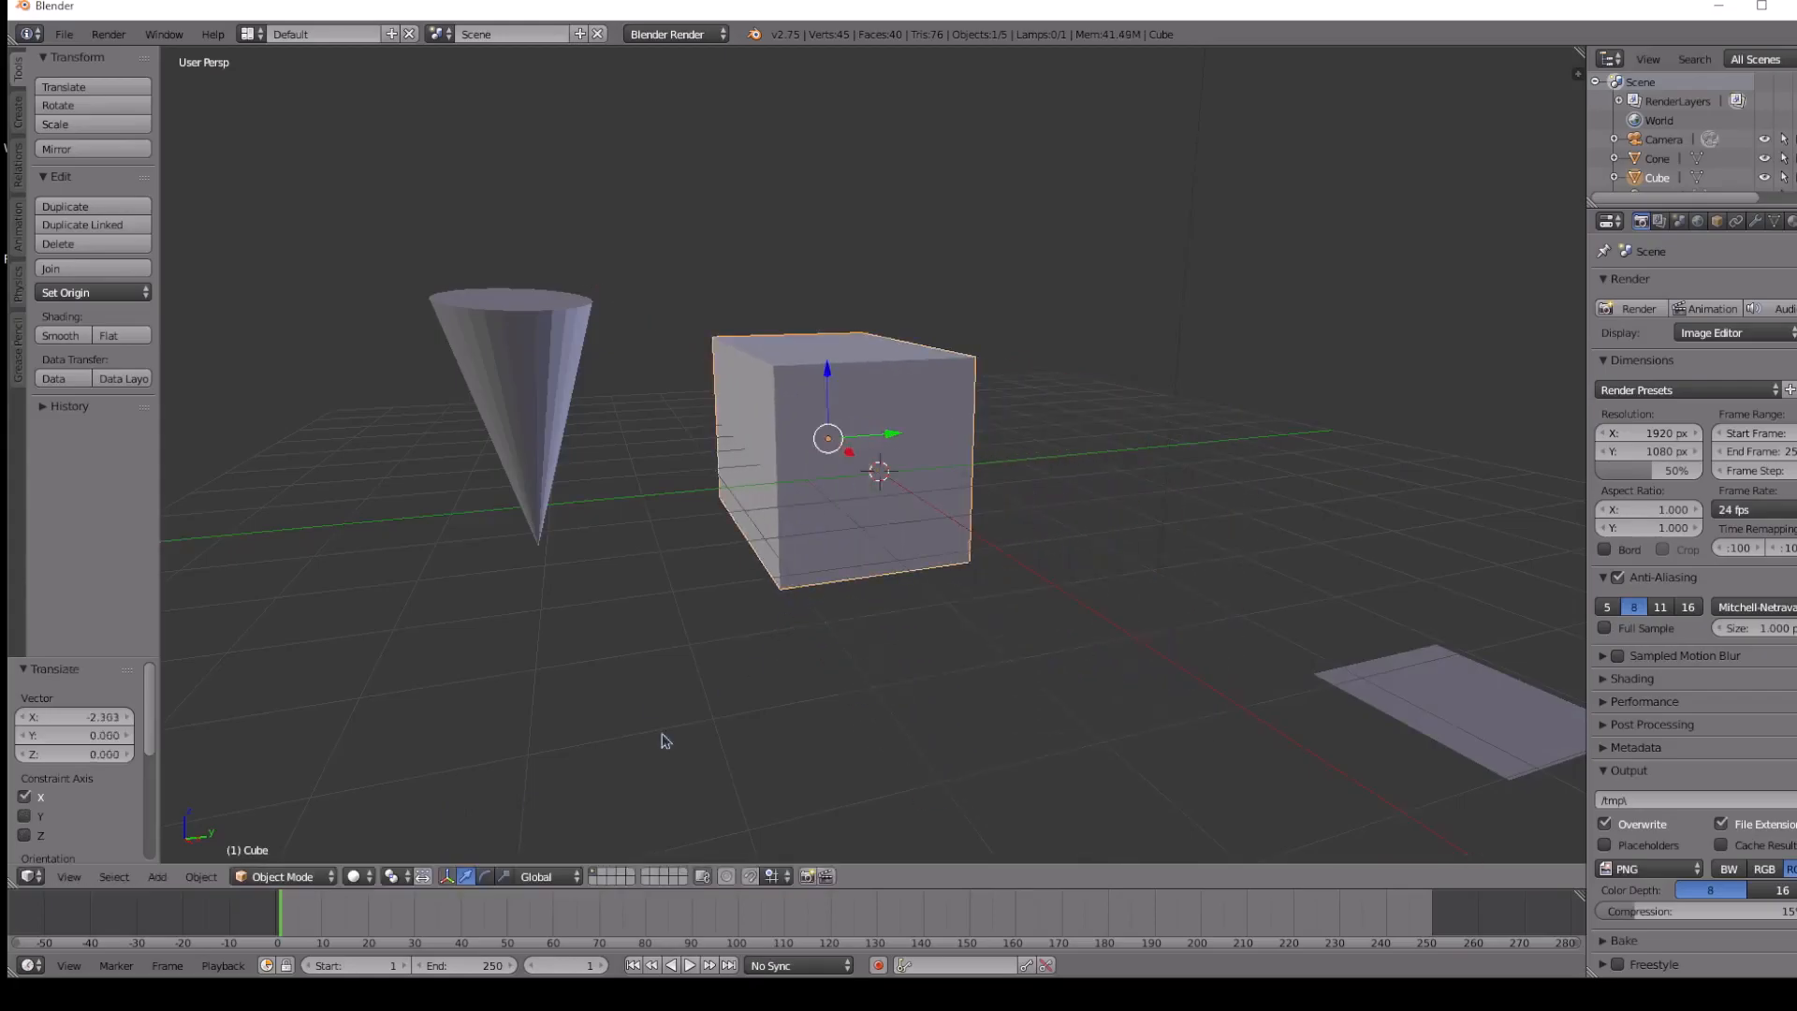
# Flatten the cube into a wide slab with the scale manipulator, scaling it by about 0.282 along Z.
pyautogui.click(505, 876)
pyautogui.moveTo(851, 456); pyautogui.dragTo(1033, 441)
pyautogui.moveTo(830, 374); pyautogui.dragTo(1010, 562)
pyautogui.moveTo(896, 440); pyautogui.dragTo(831, 426)
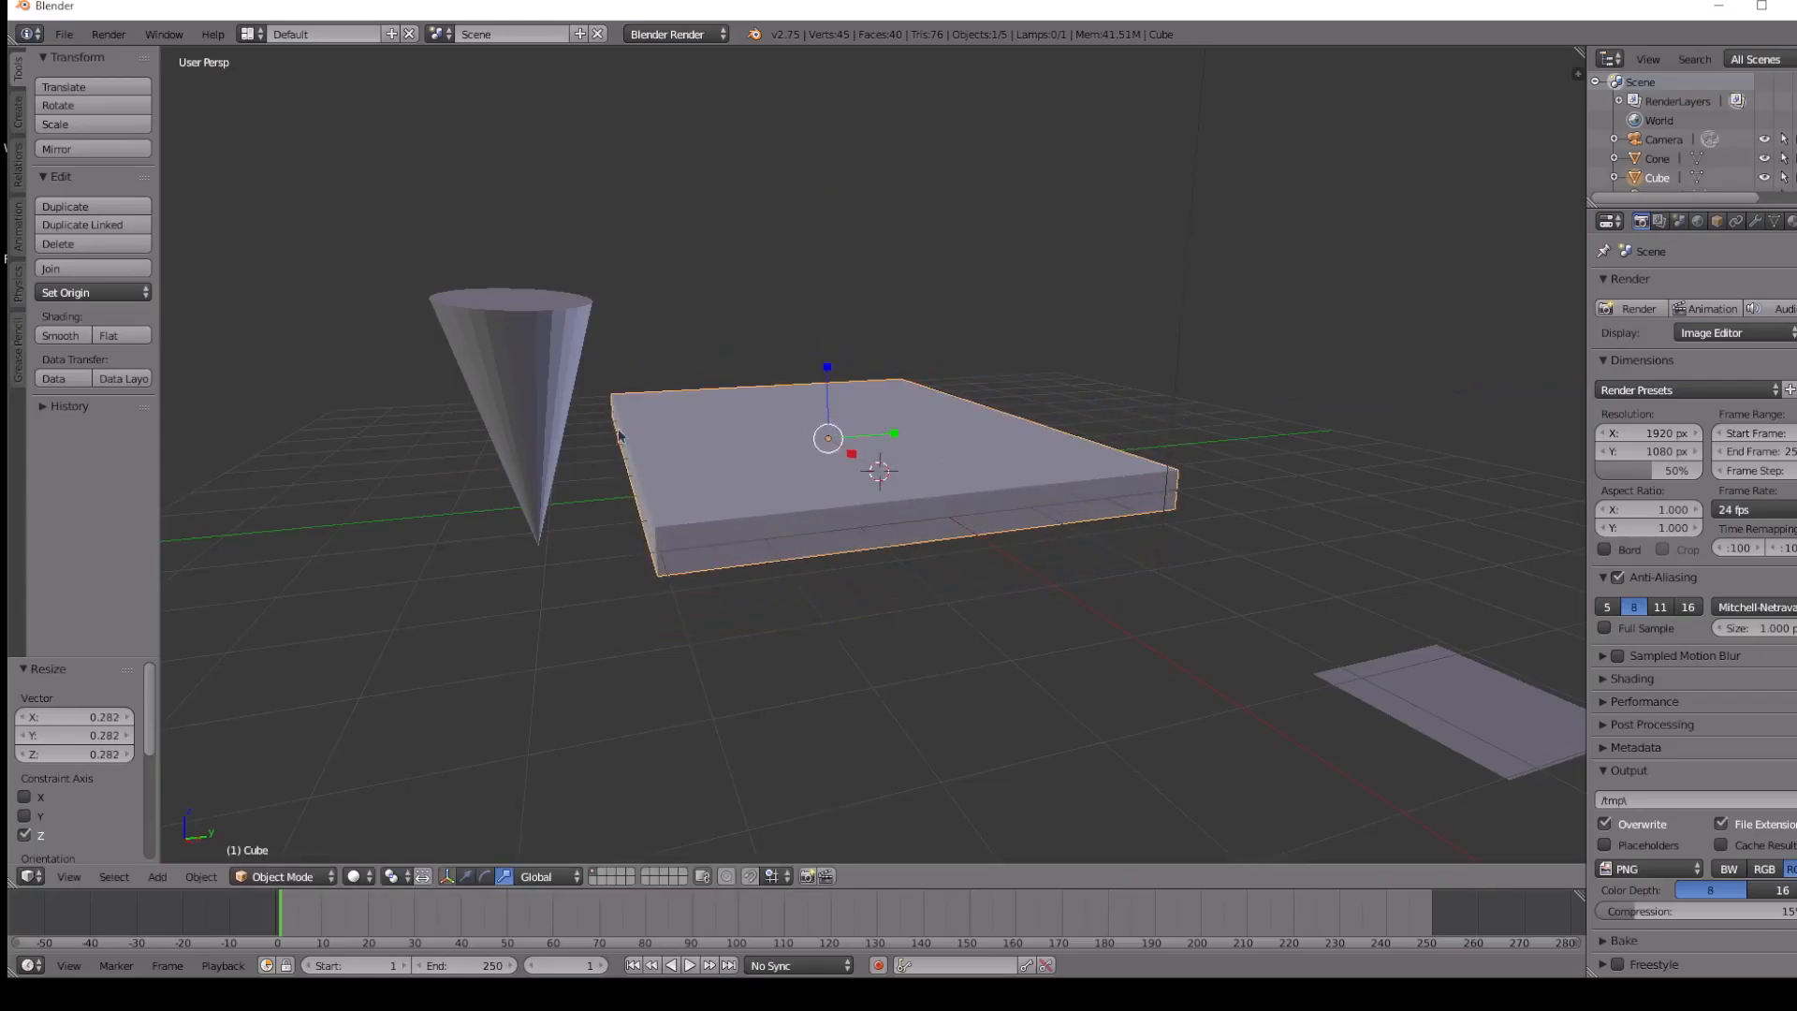
# Place the 3D cursor at several spots around the slab, ending in front of it.
pyautogui.moveTo(950, 508); pyautogui.dragTo(858, 510, button='middle')
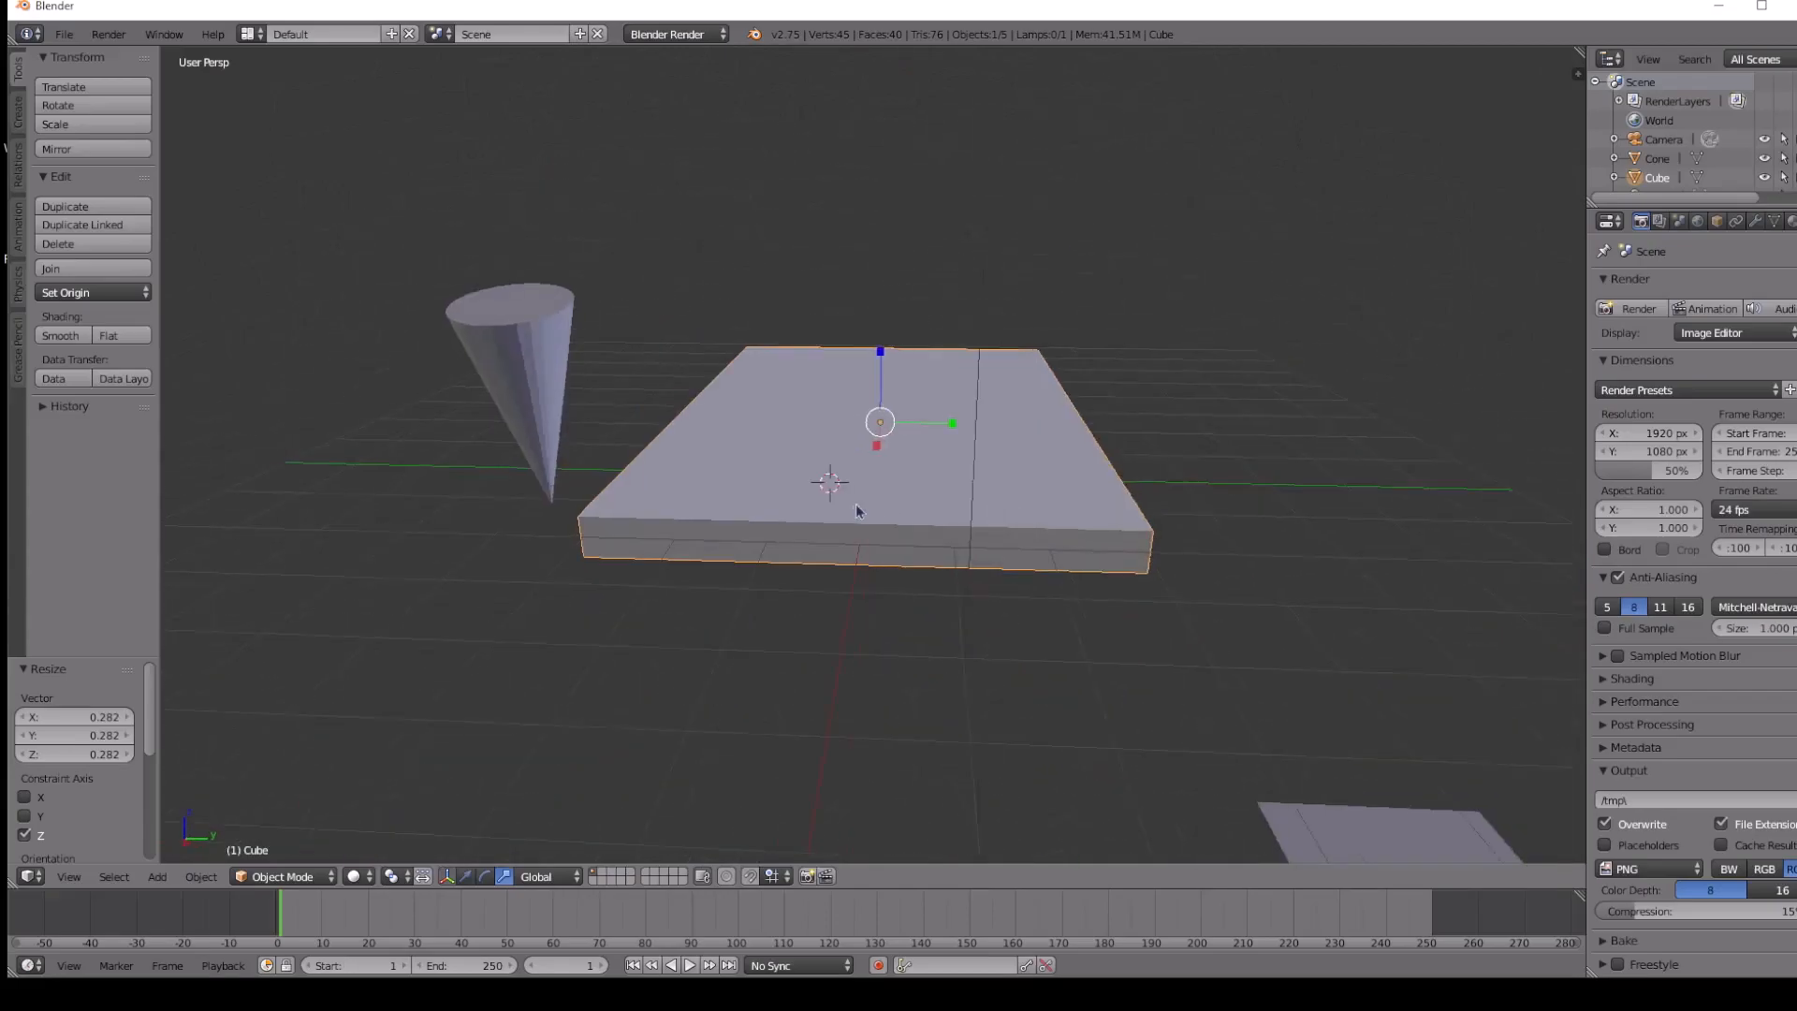
pyautogui.click(722, 512)
pyautogui.click(594, 655)
pyautogui.click(888, 692)
pyautogui.moveTo(425, 631); pyautogui.dragTo(473, 614, button='middle')
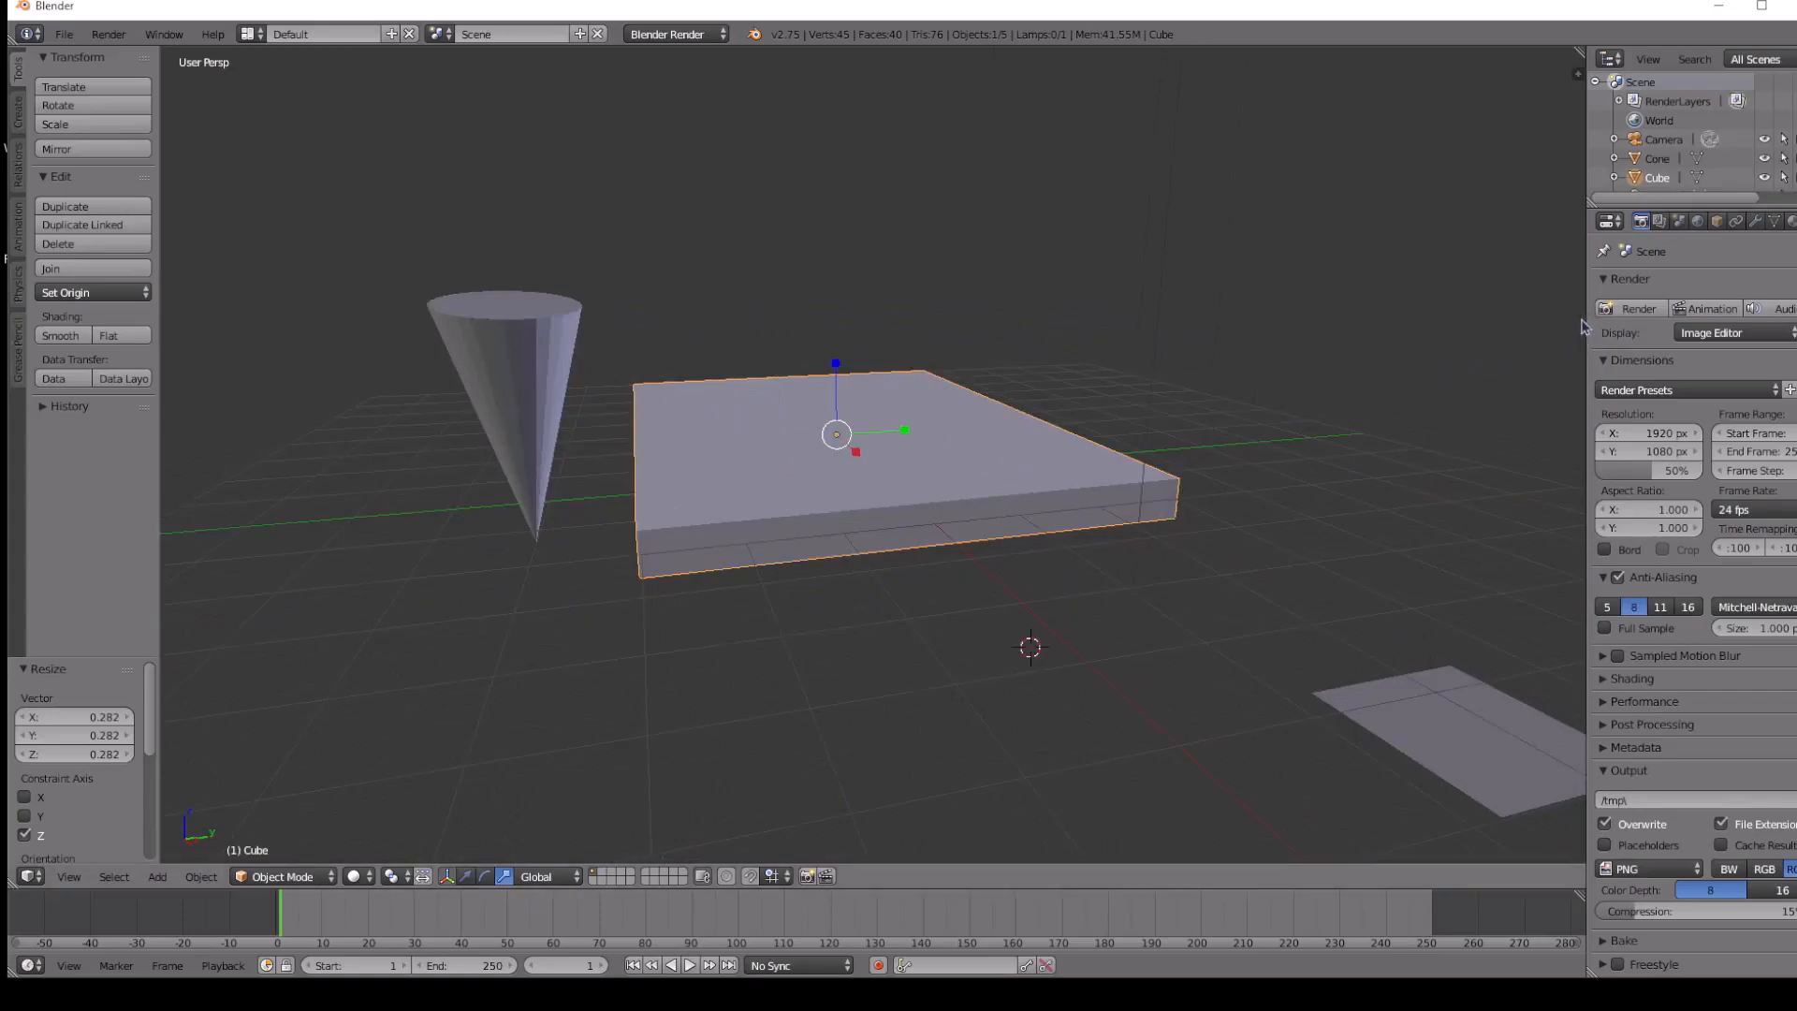
# Widen the Outliner and Properties editors by narrowing the 3D viewport.
pyautogui.moveTo(1585, 329); pyautogui.dragTo(1545, 356)
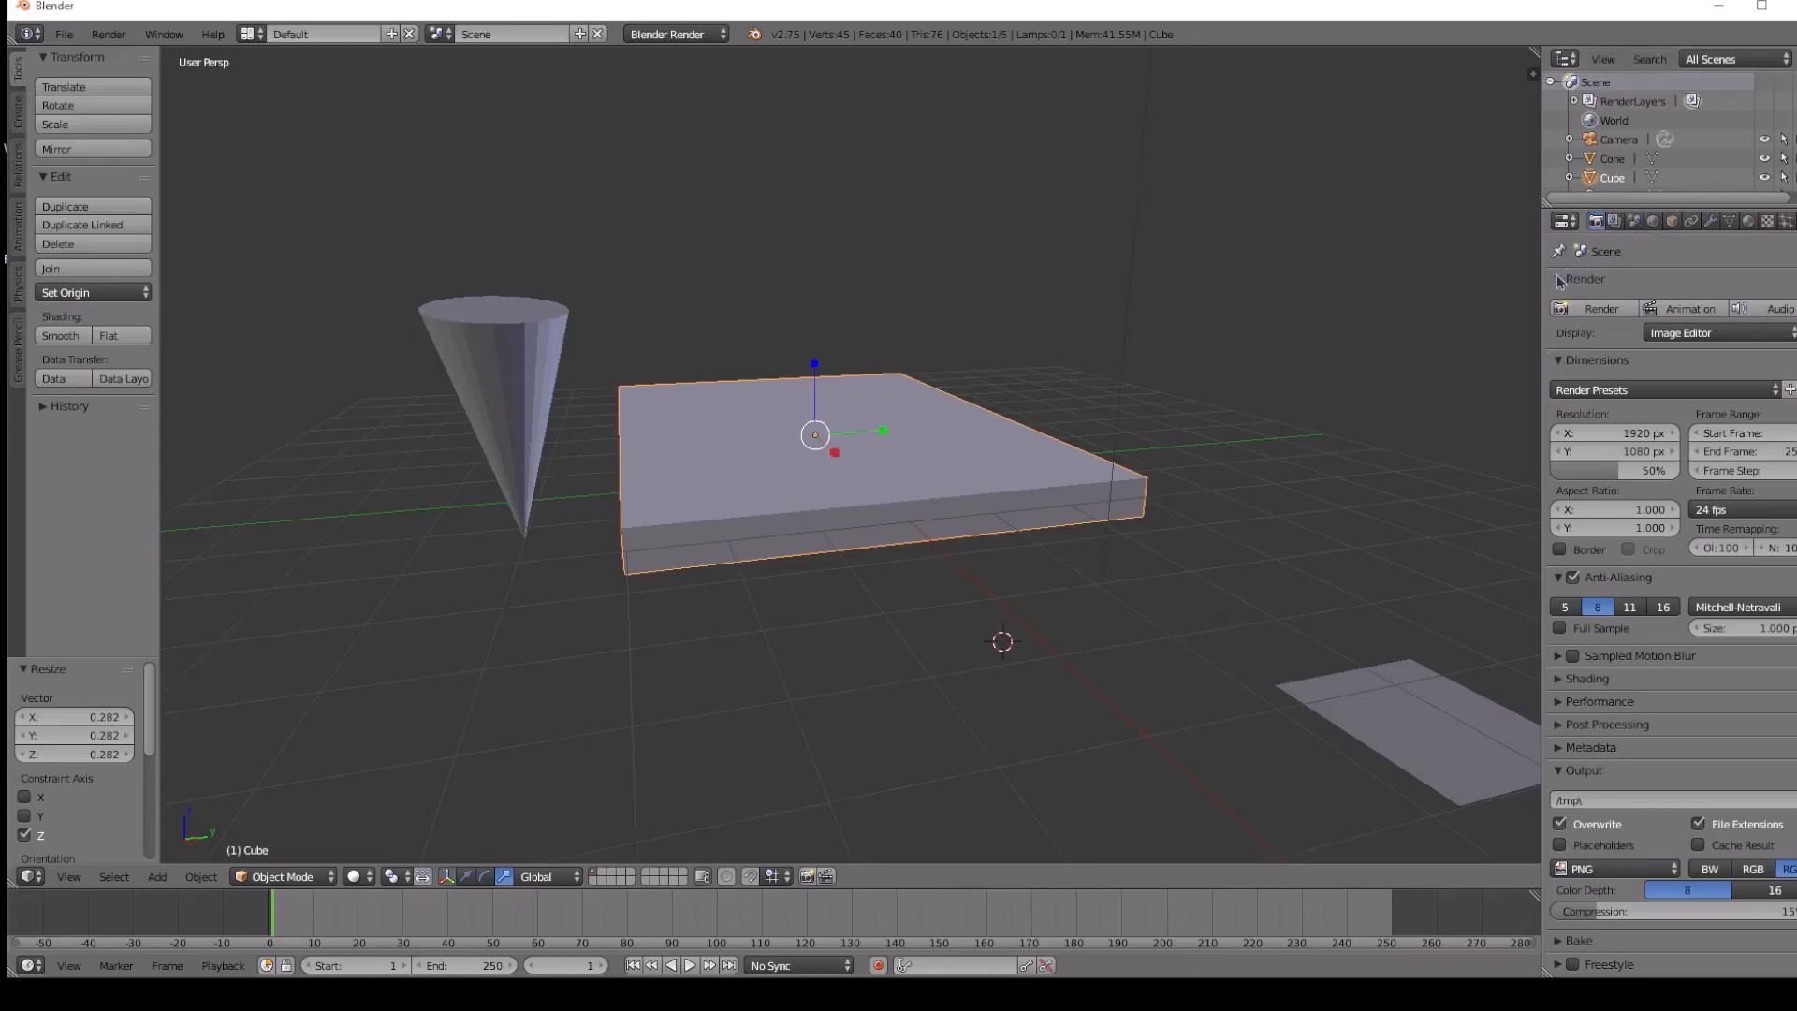
pyautogui.moveTo(1539, 286); pyautogui.dragTo(1486, 286)
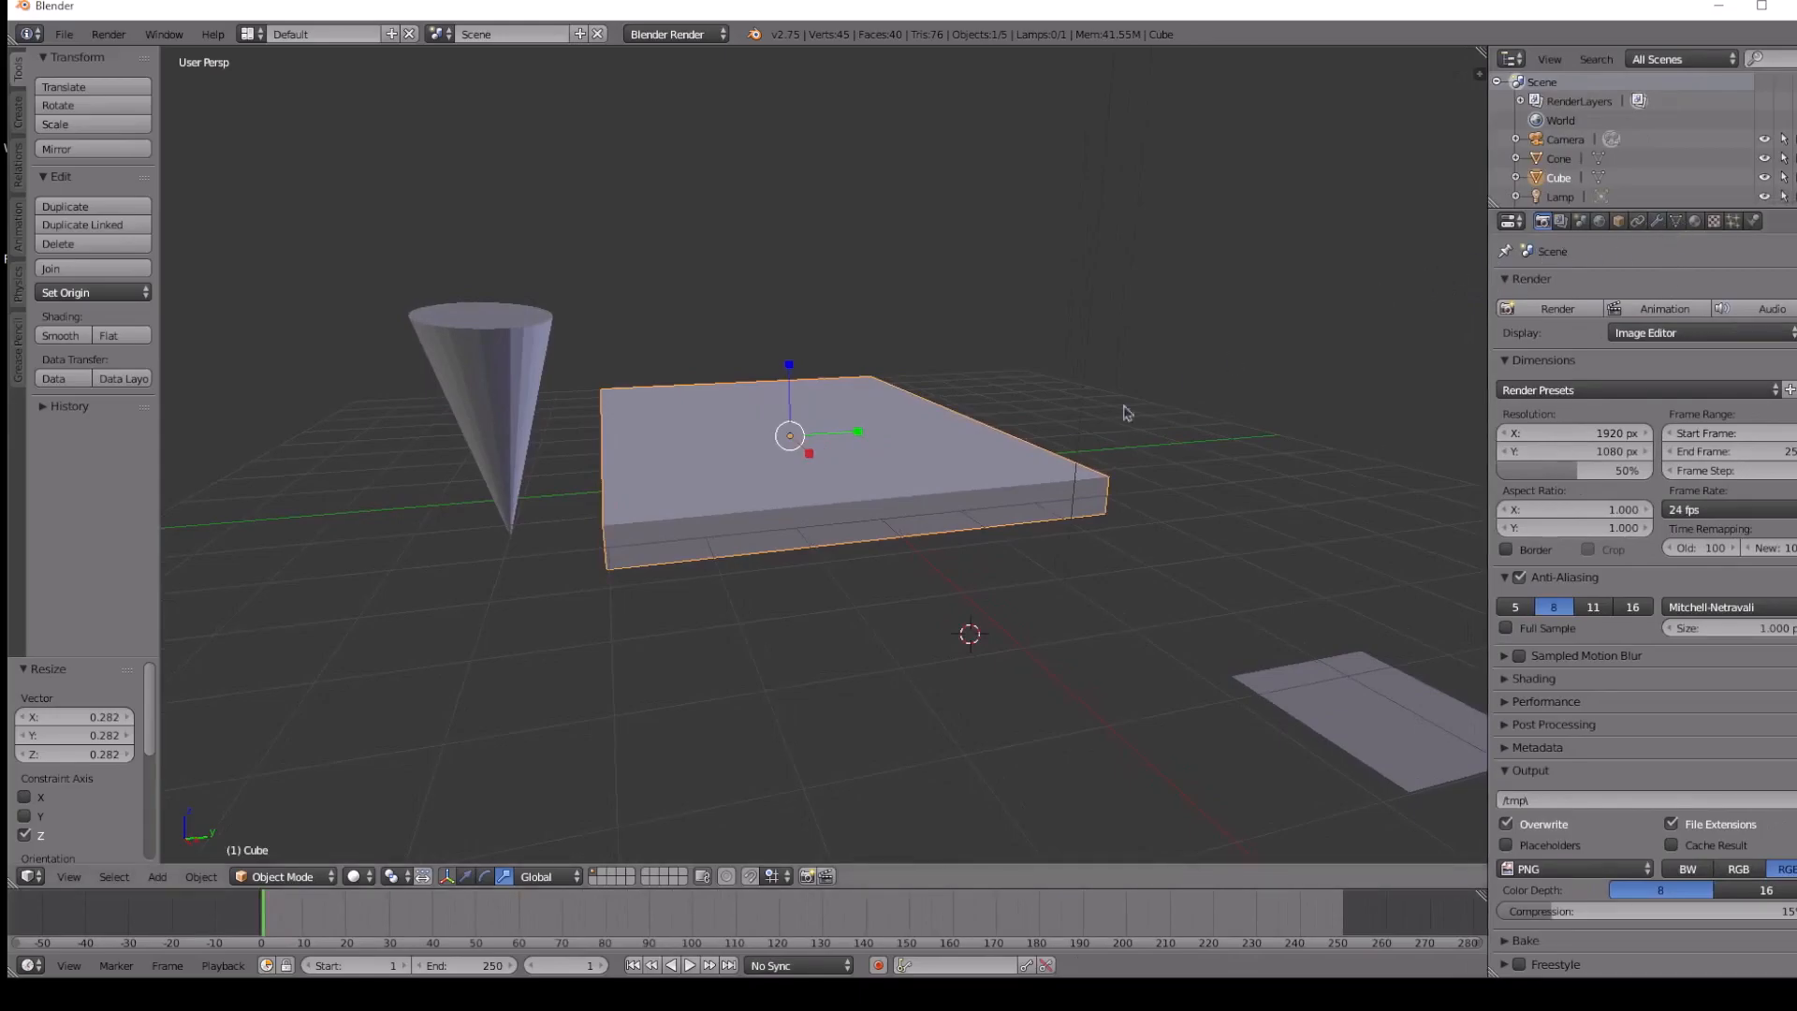
# Place the 3D cursor at several spots around the cone and finally on the slab.
pyautogui.click(803, 682)
pyautogui.click(478, 615)
pyautogui.click(403, 430)
pyautogui.click(458, 640)
pyautogui.click(254, 371)
pyautogui.click(272, 498)
pyautogui.click(767, 437)
# Switch to the translate manipulator and move the slab by about 8.331 along Y and 22.816 along X.
pyautogui.click(448, 876)
pyautogui.click(448, 876)
pyautogui.click(466, 876)
pyautogui.moveTo(854, 432); pyautogui.dragTo(1261, 451)
pyautogui.moveTo(920, 465); pyautogui.dragTo(694, 304, button='middle')
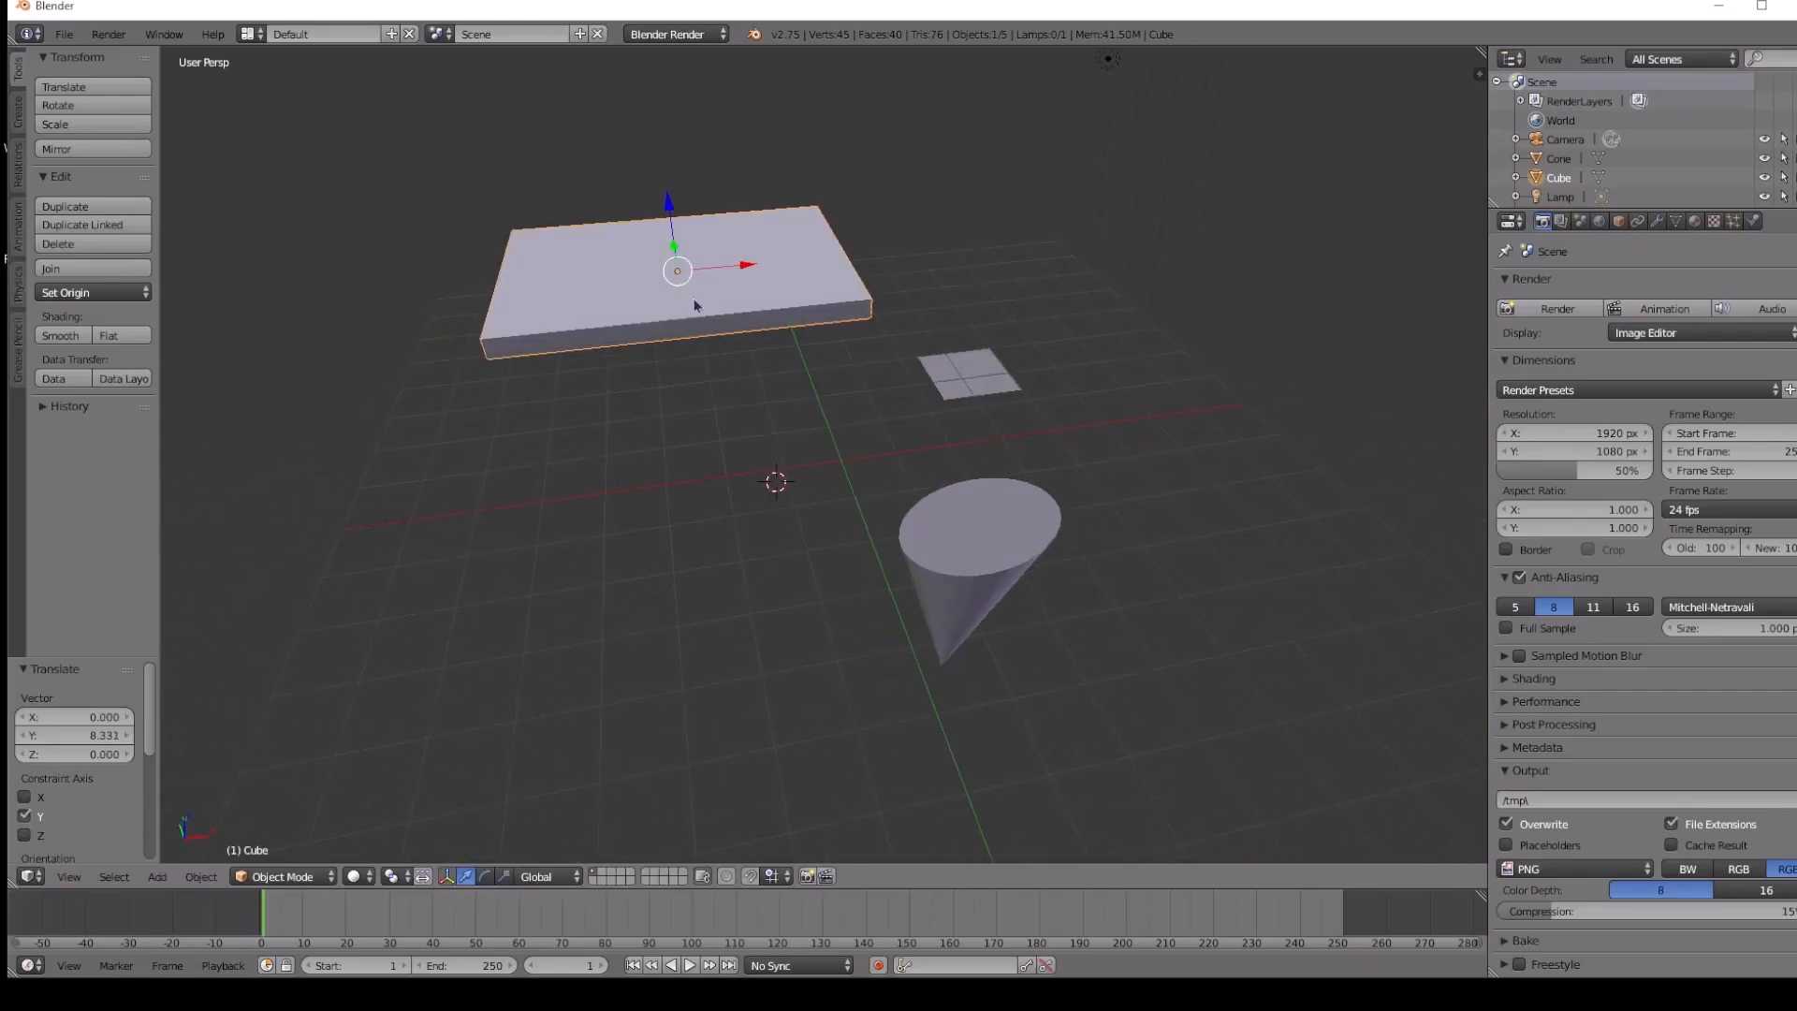
pyautogui.moveTo(678, 250); pyautogui.dragTo(1482, 273)
pyautogui.click(1082, 316)
pyautogui.moveTo(1102, 312); pyautogui.dragTo(1299, 267, button='middle')
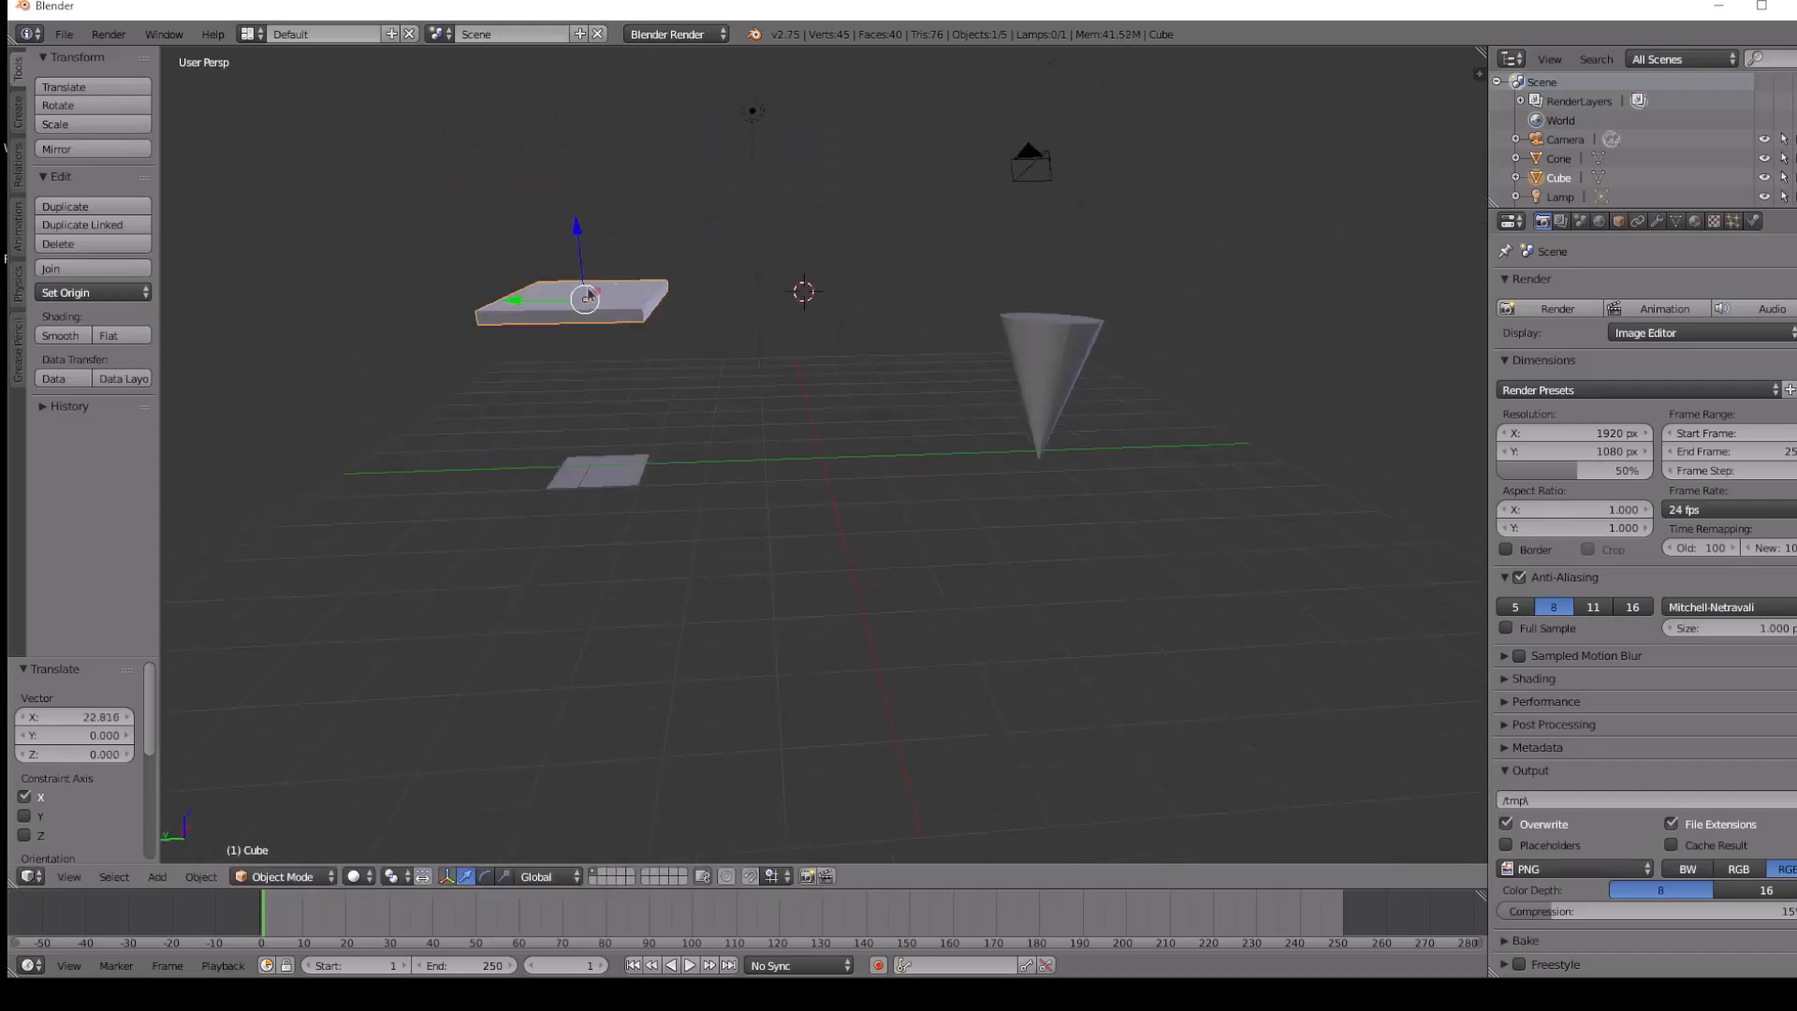
# Move the slab freely by about 2.250 in Y and -1.042 in Z, lower it 0.589, and shift it -12.819 along X.
pyautogui.moveTo(597, 292); pyautogui.dragTo(549, 314)
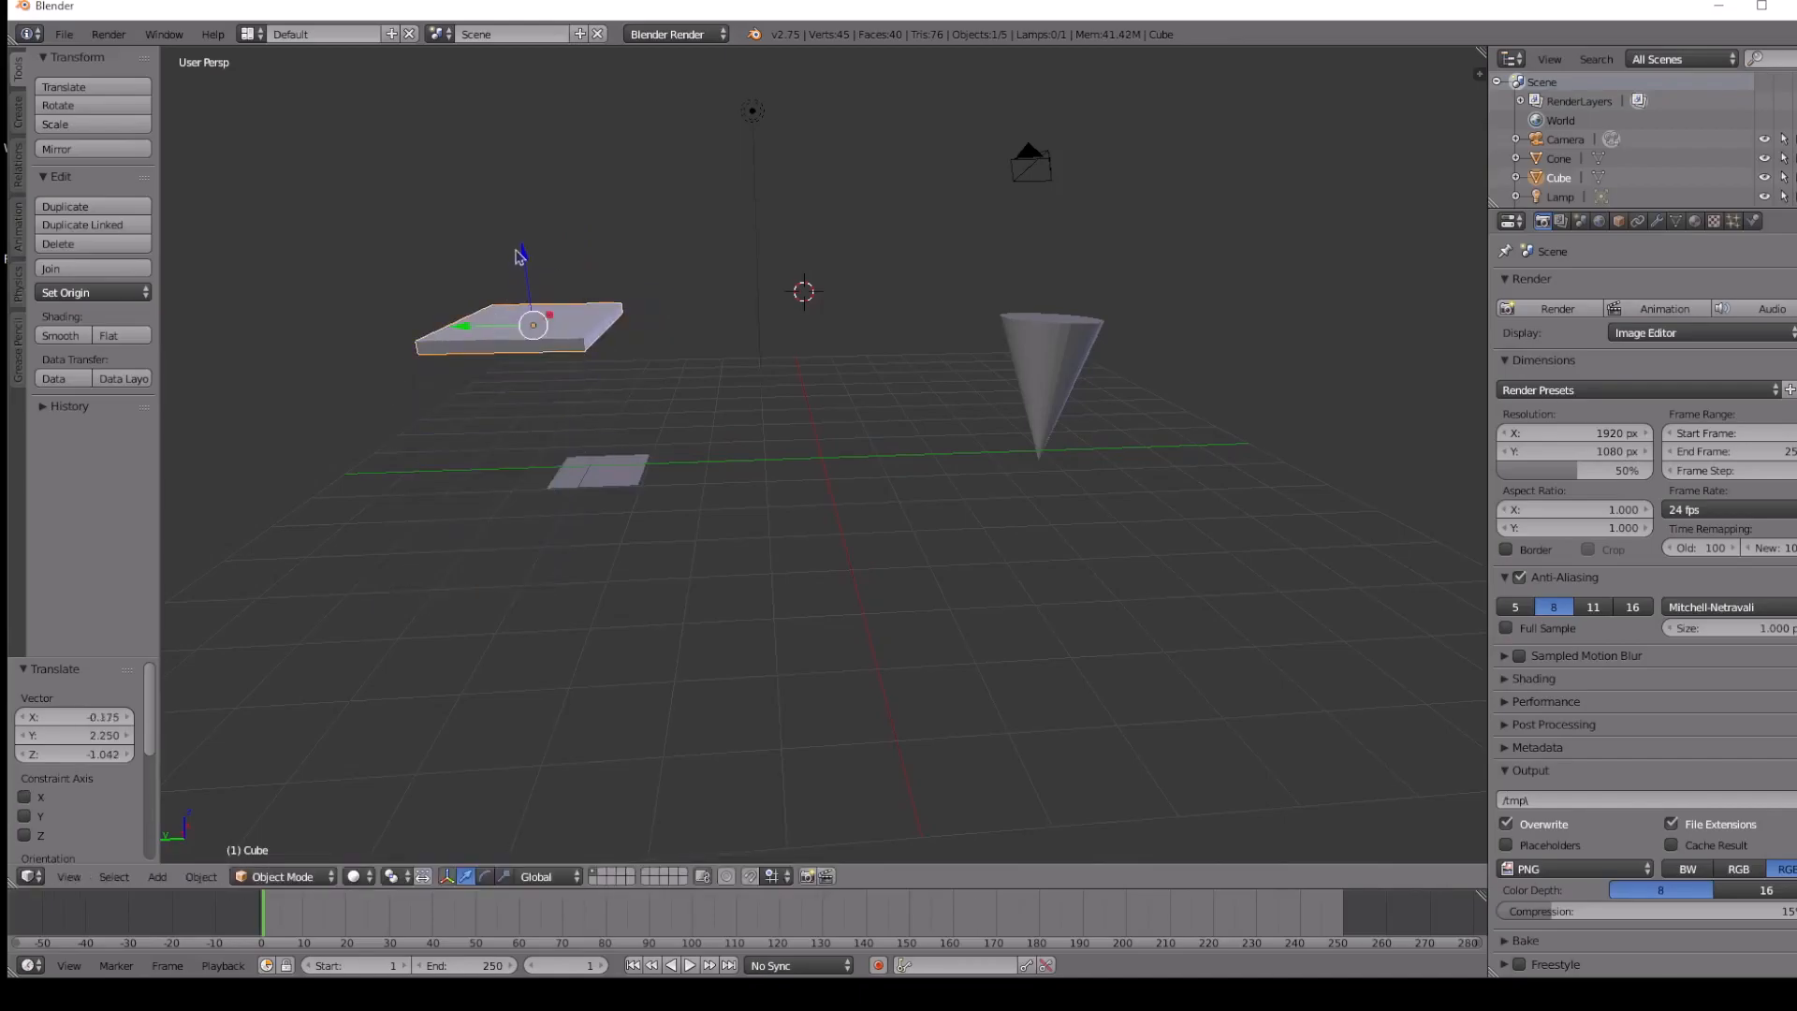
pyautogui.moveTo(522, 254); pyautogui.dragTo(514, 310)
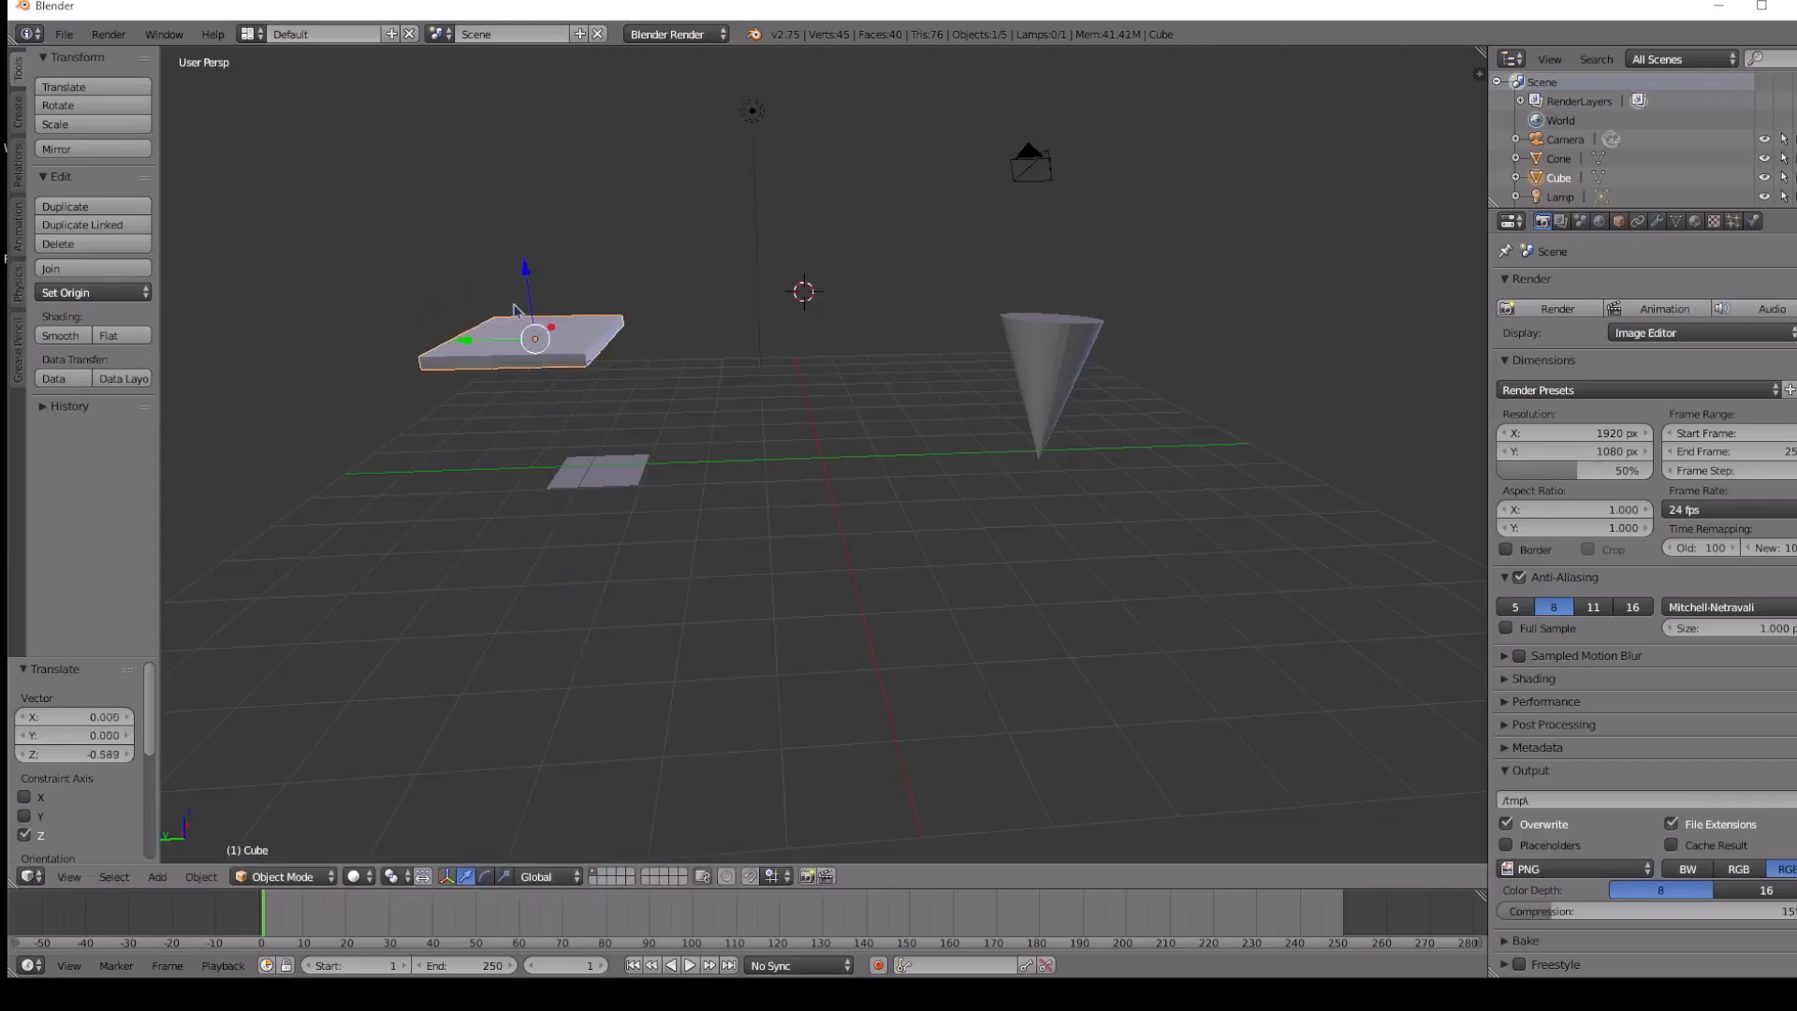
pyautogui.moveTo(560, 332); pyautogui.dragTo(712, 291, button='middle')
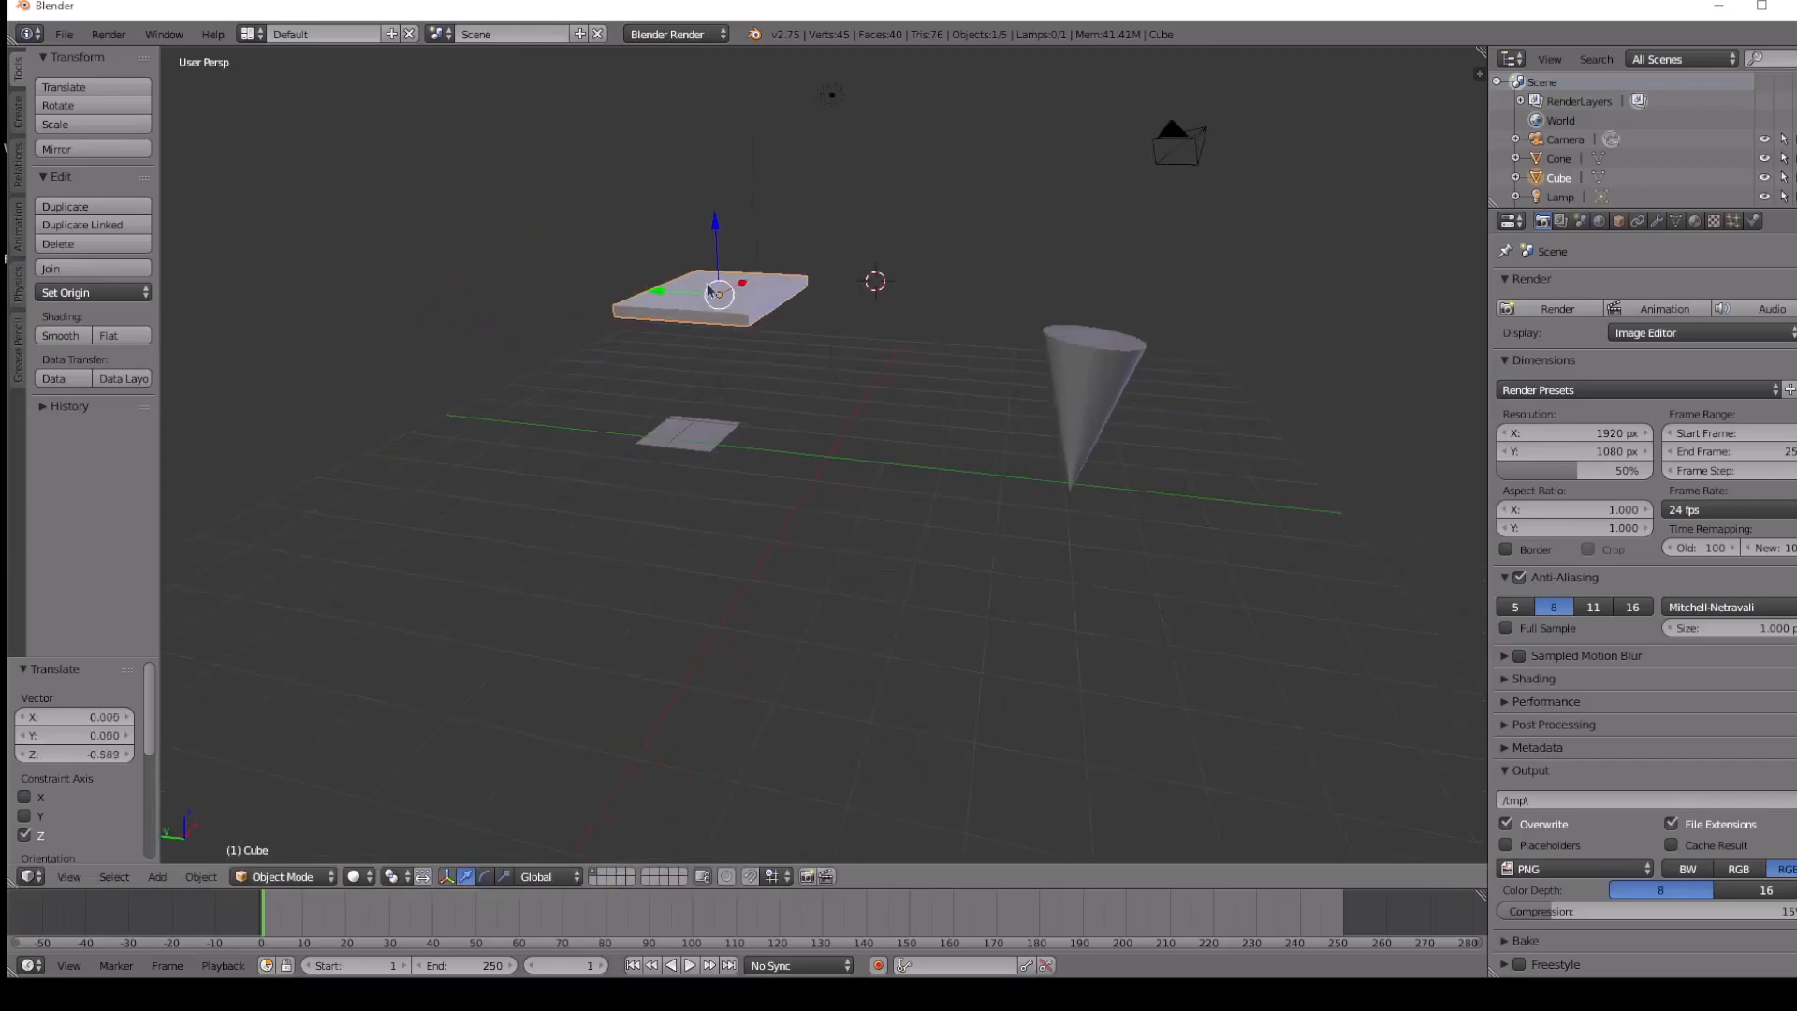
pyautogui.moveTo(744, 287); pyautogui.dragTo(605, 405)
# Place the 3D cursor in front of the slab and switch the viewport from perspective to orthographic projection.
pyautogui.click(329, 744)
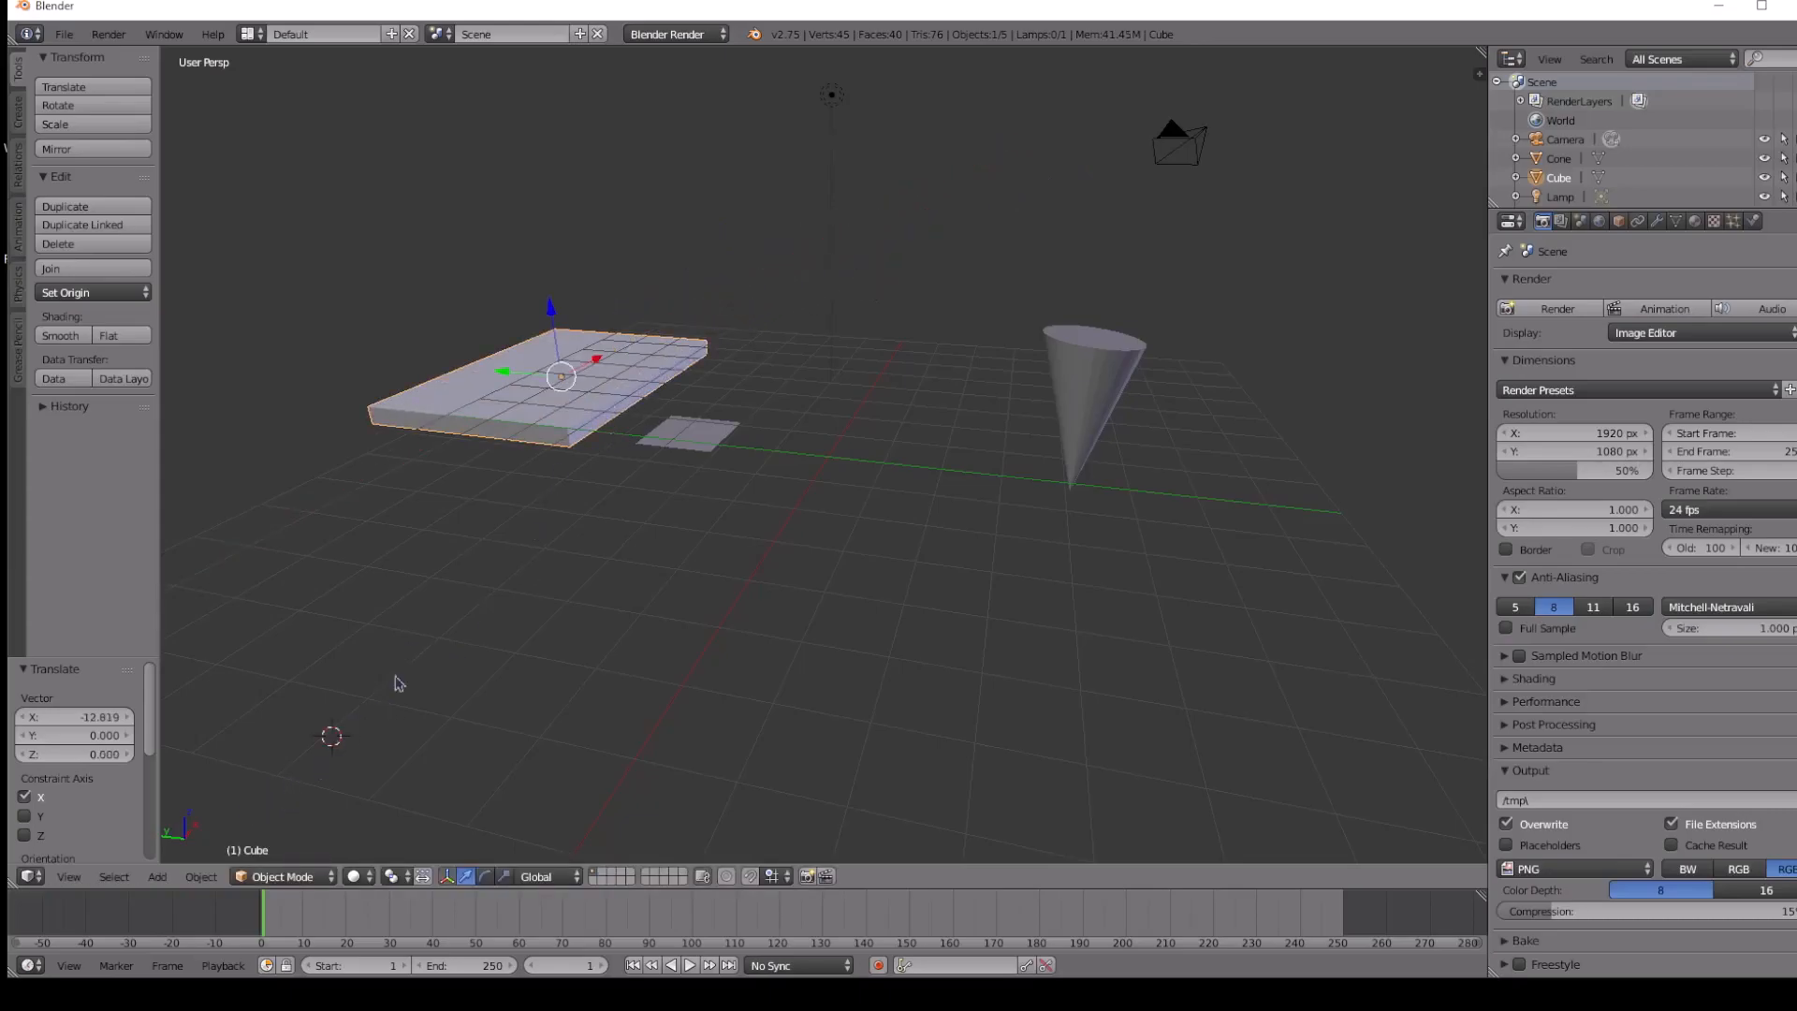
pyautogui.click(472, 536)
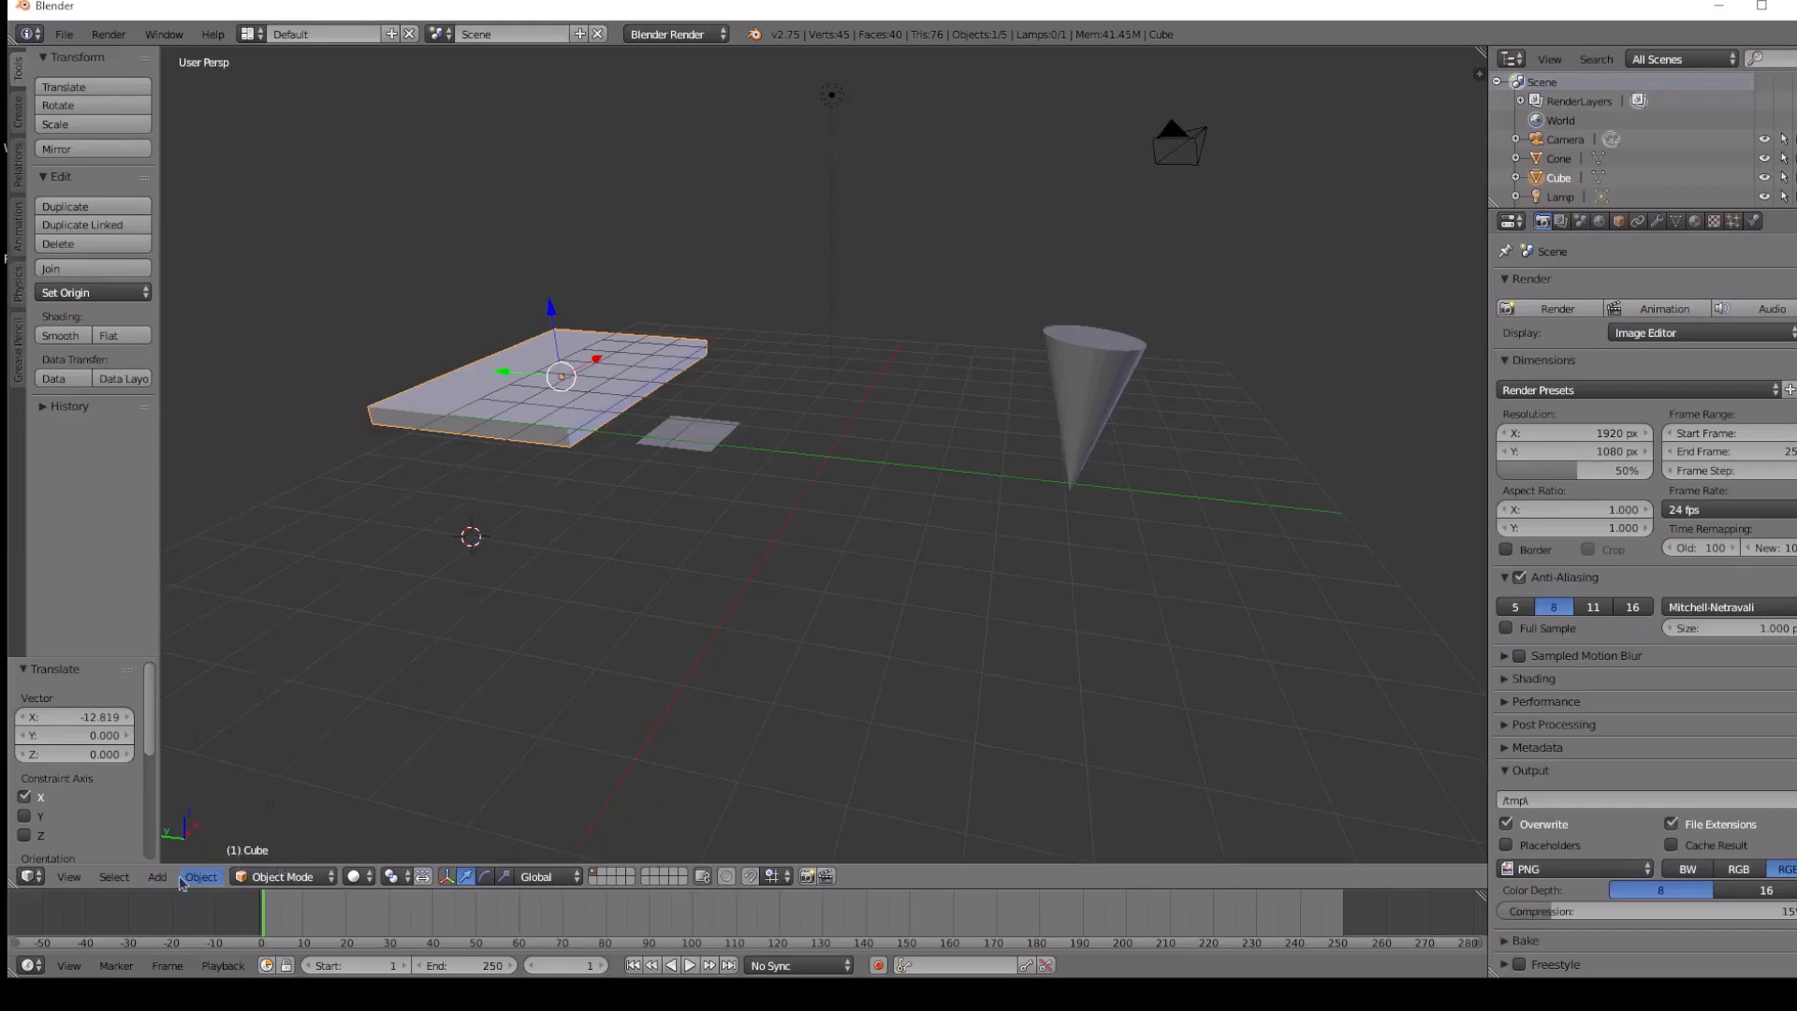
pyautogui.click(83, 880)
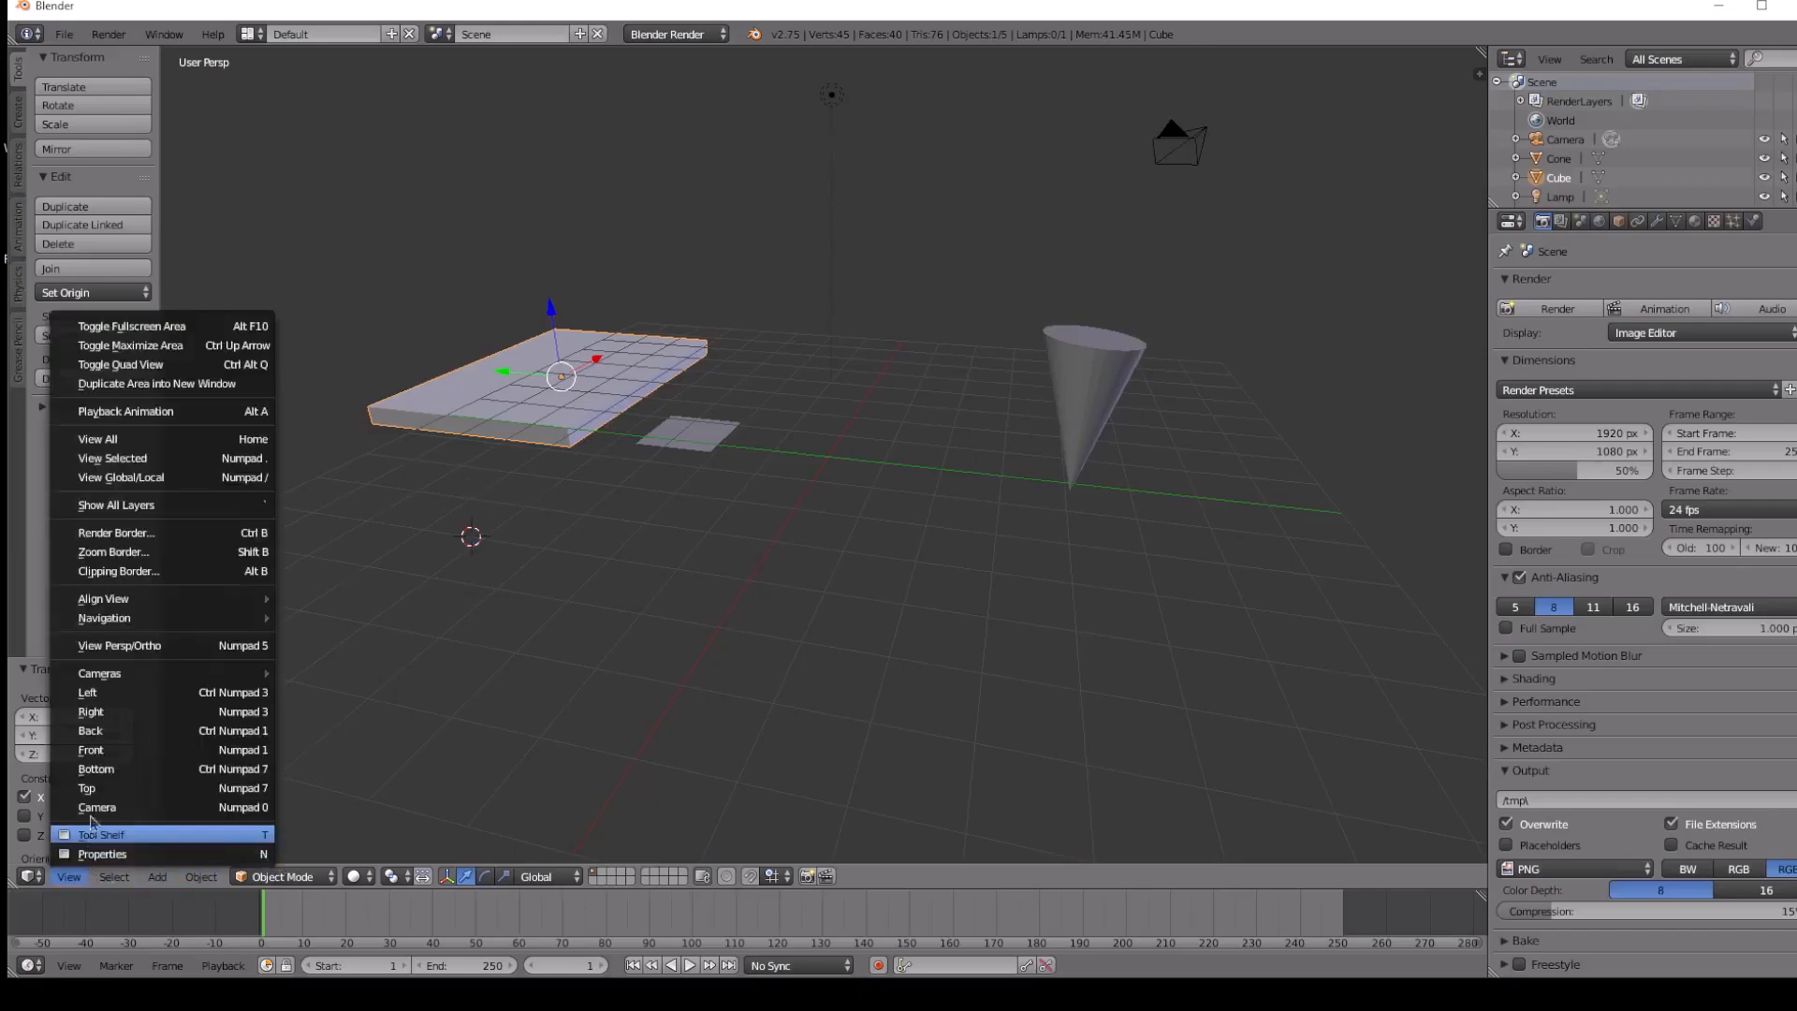
pyautogui.click(120, 645)
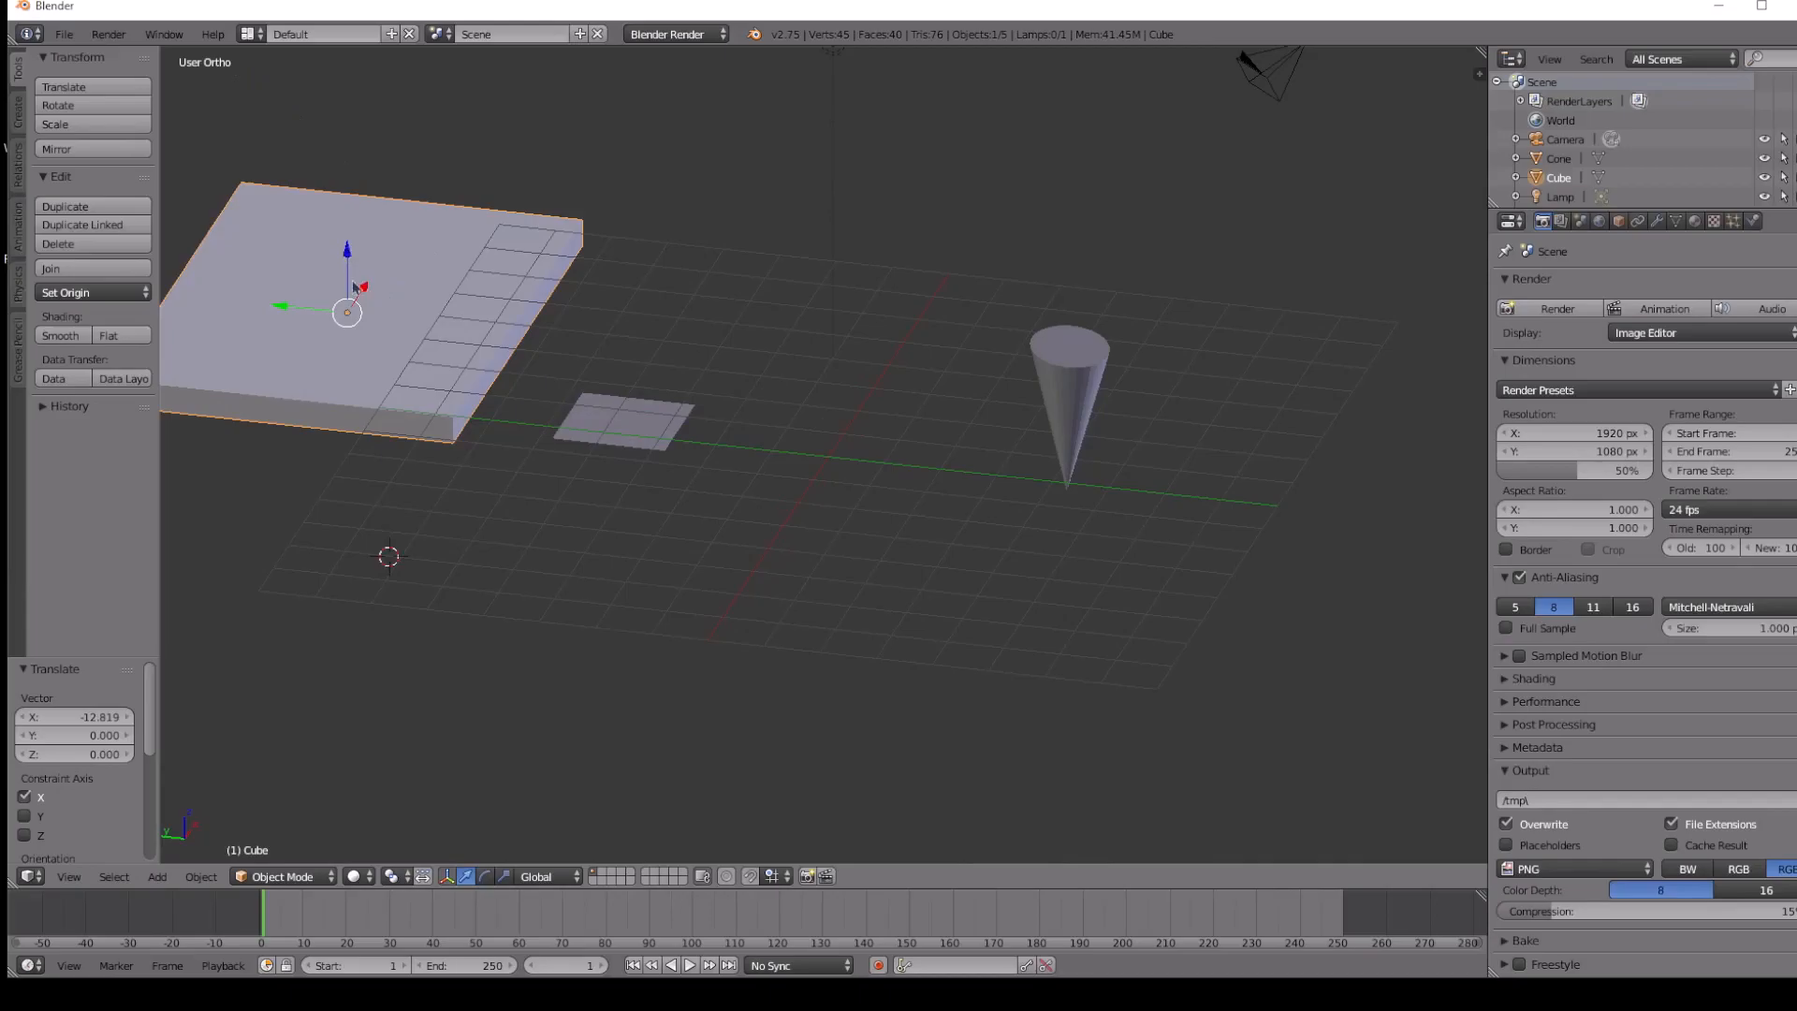
# Move the slab by about 9.873 along X, and shift it back by about -9.514 along X.
pyautogui.moveTo(366, 290); pyautogui.dragTo(612, 112)
pyautogui.moveTo(640, 245); pyautogui.dragTo(1060, 295, button='middle')
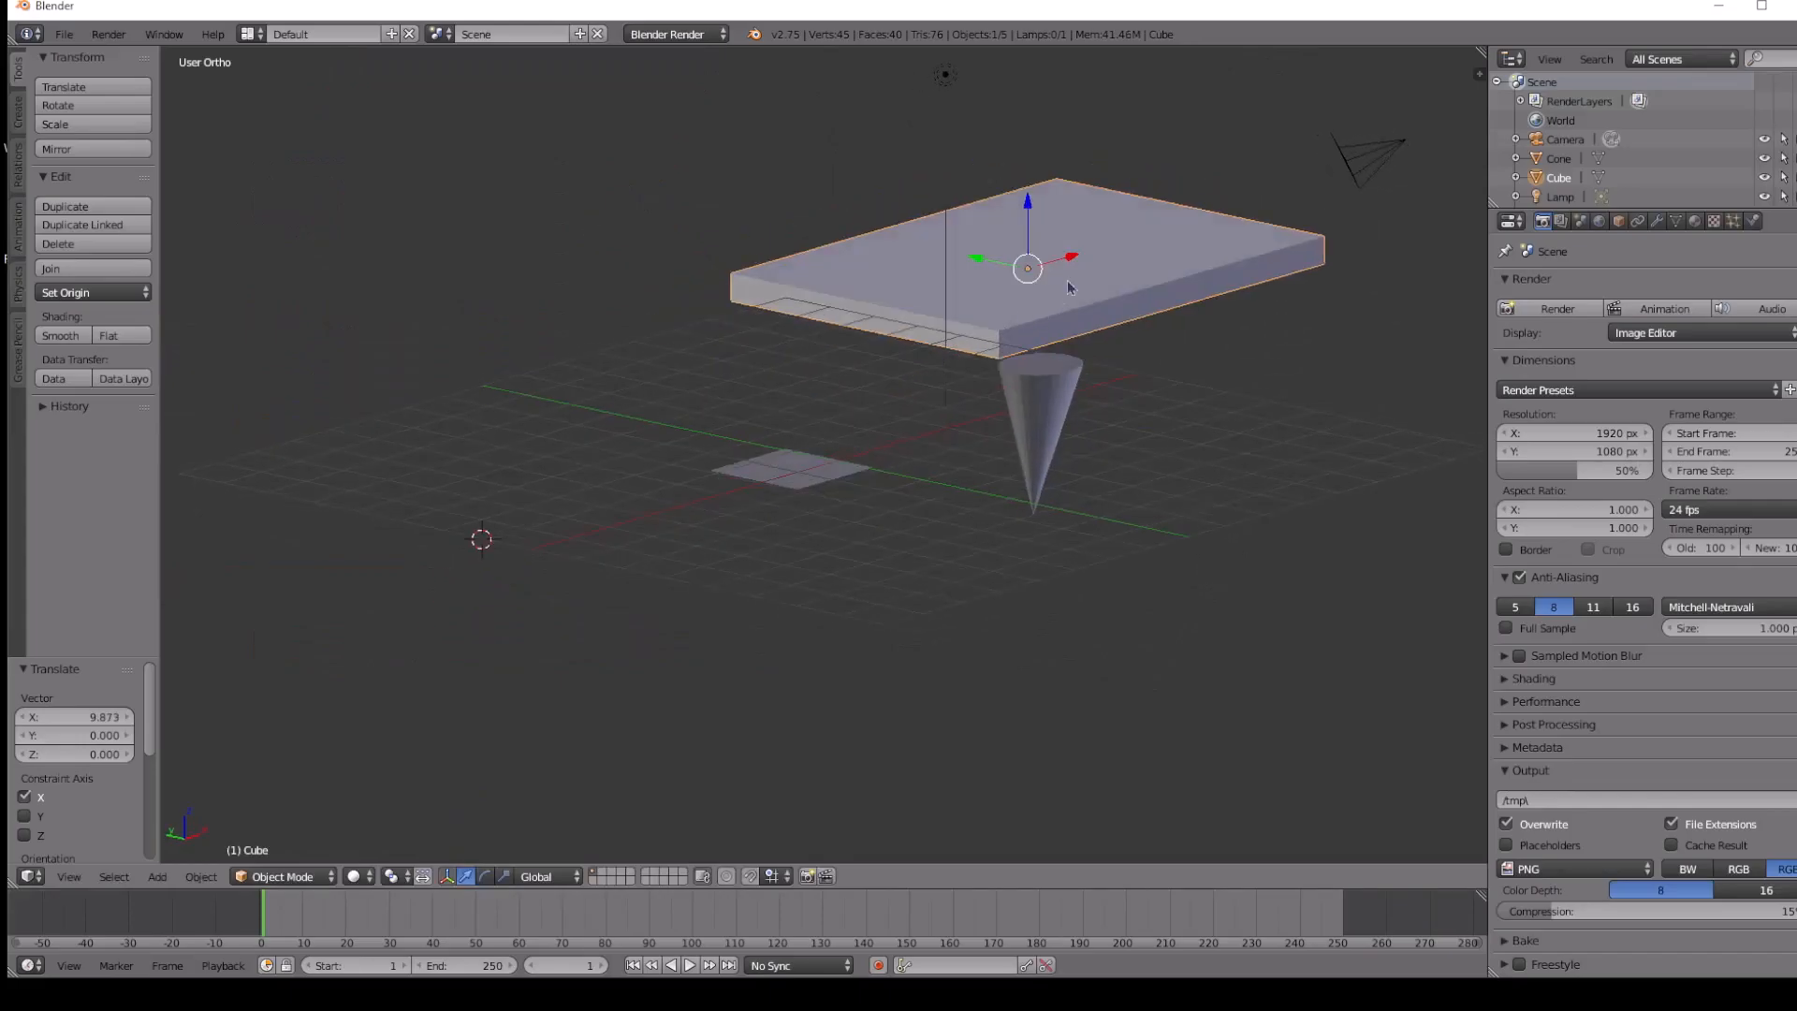
pyautogui.scroll(-3, 1075, 269)
pyautogui.moveTo(985, 338); pyautogui.dragTo(749, 450)
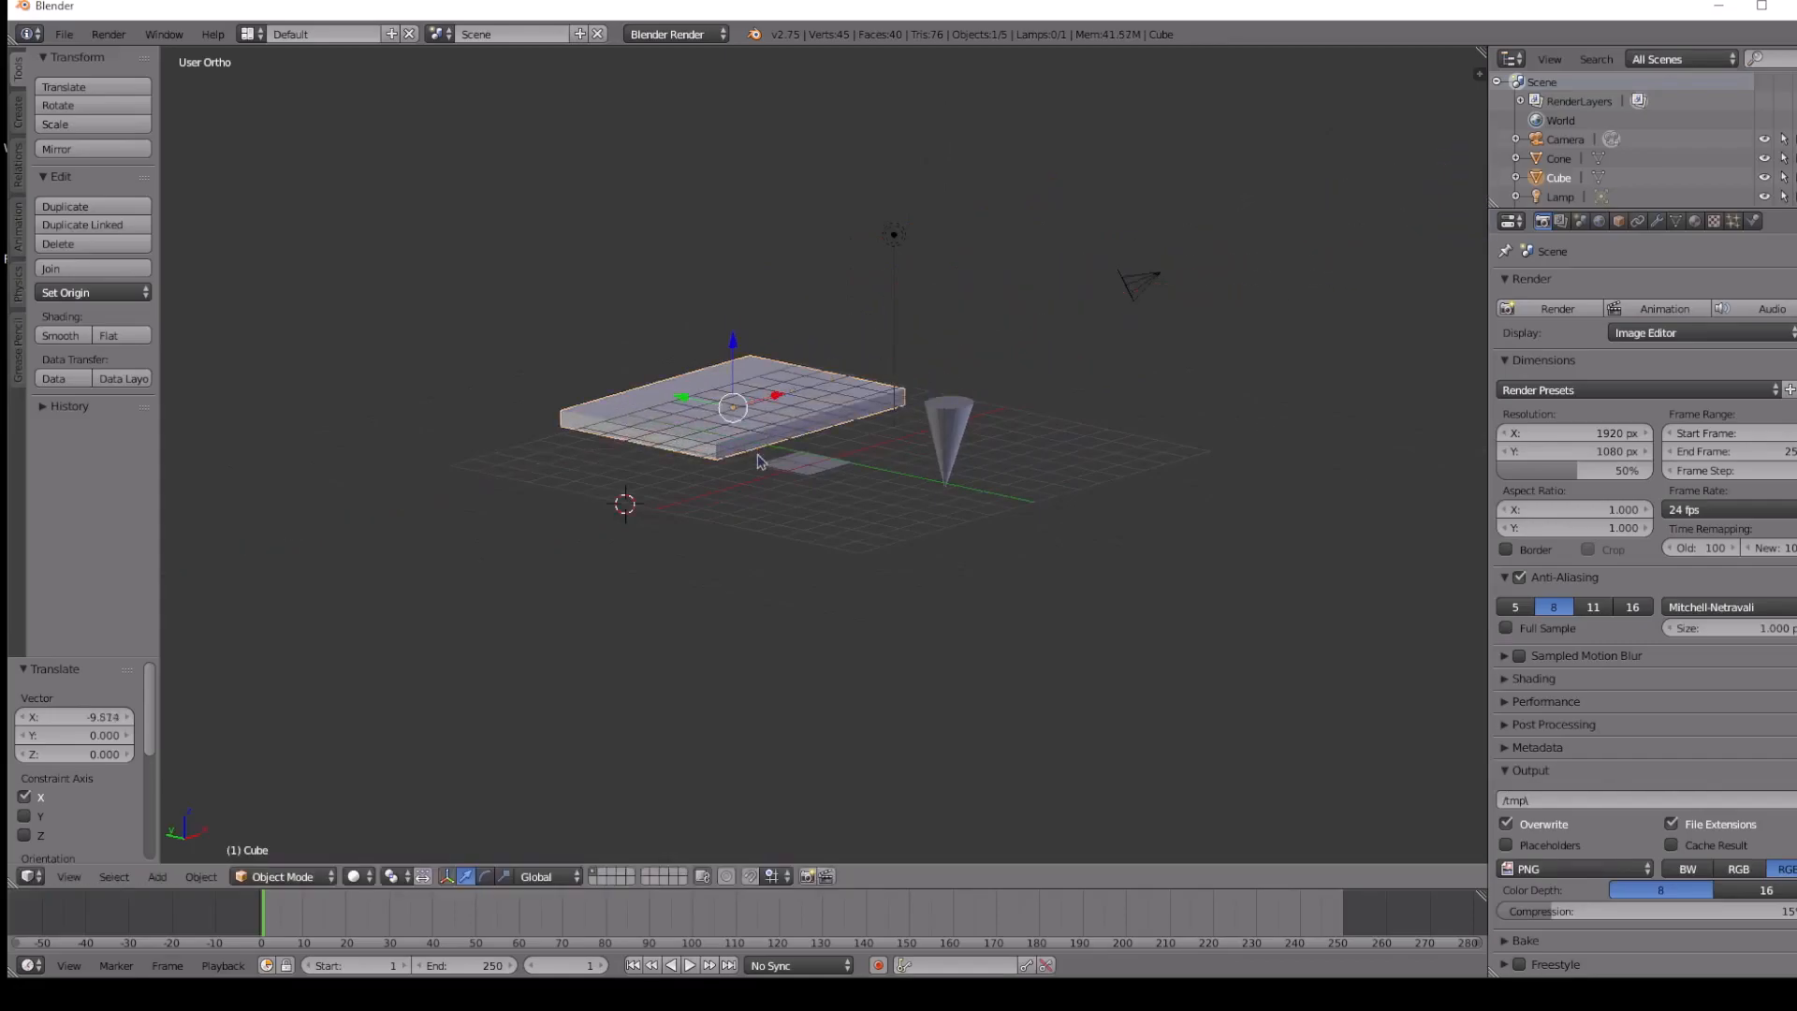
pyautogui.moveTo(748, 450); pyautogui.dragTo(889, 397, button='middle')
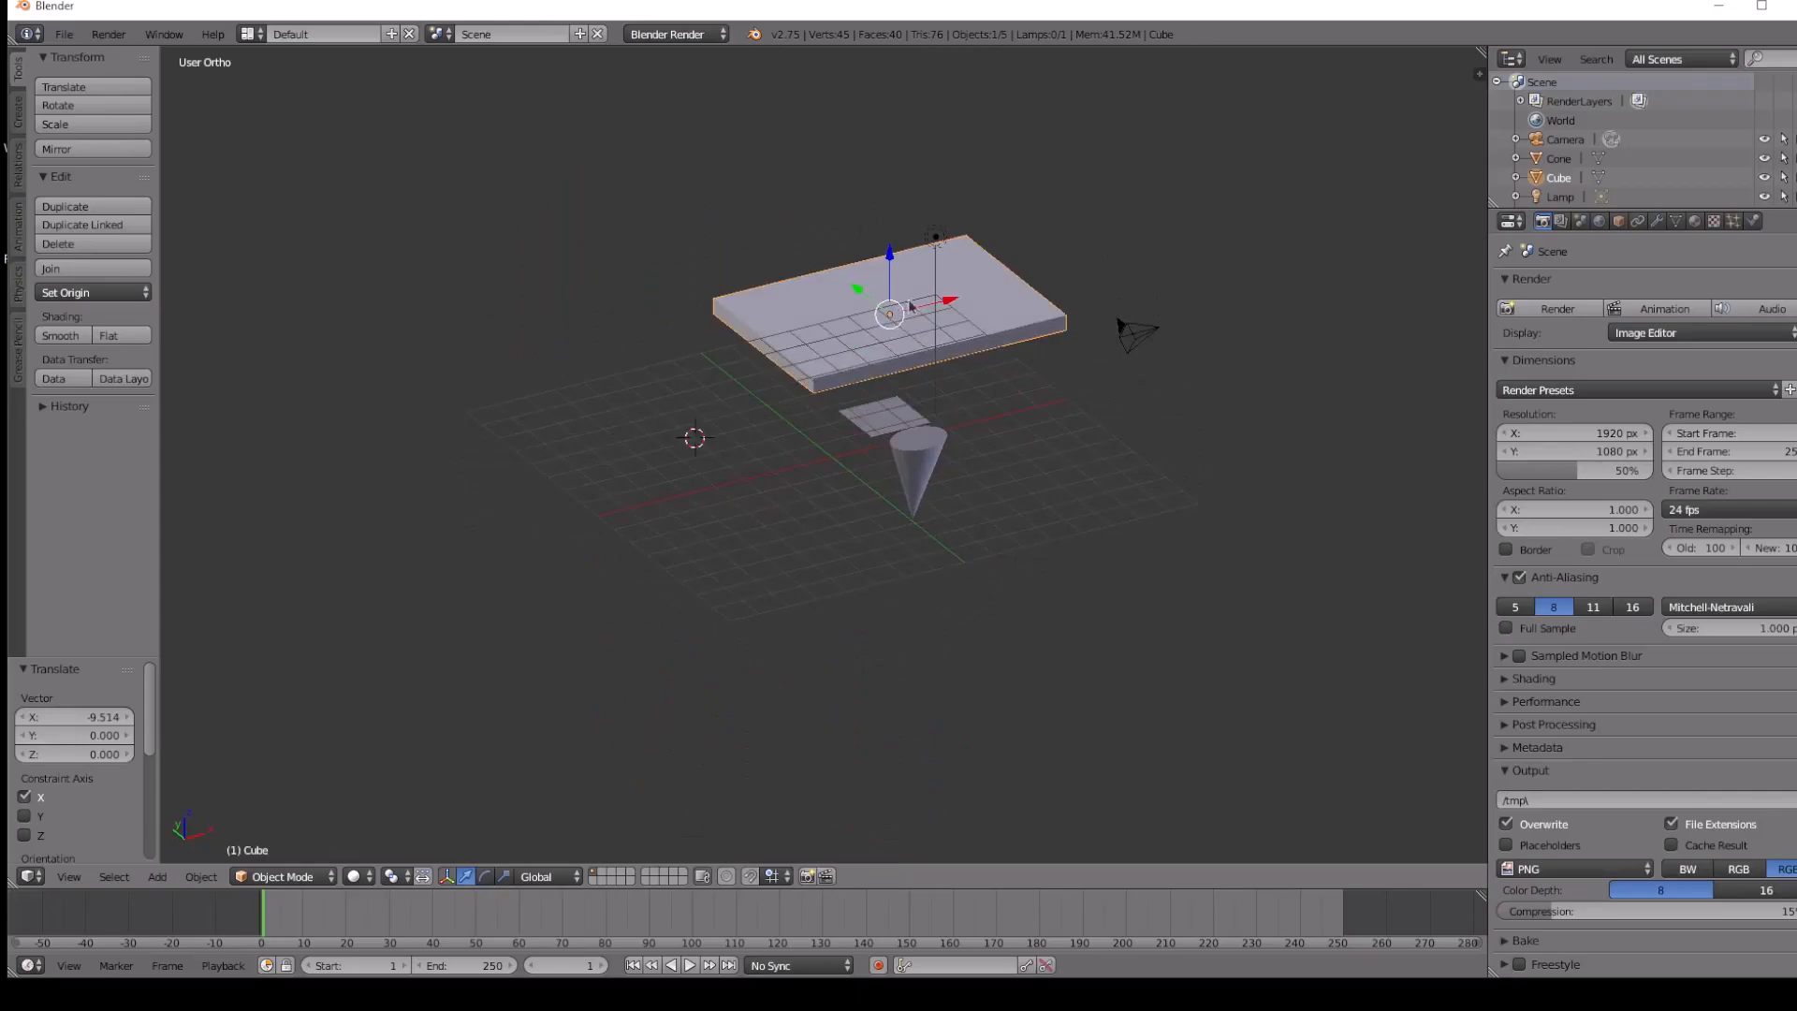
# Lower the slab by about 3.587 along Z.
pyautogui.moveTo(889, 255); pyautogui.dragTo(828, 382)
pyautogui.moveTo(827, 382); pyautogui.dragTo(836, 414, button='middle')
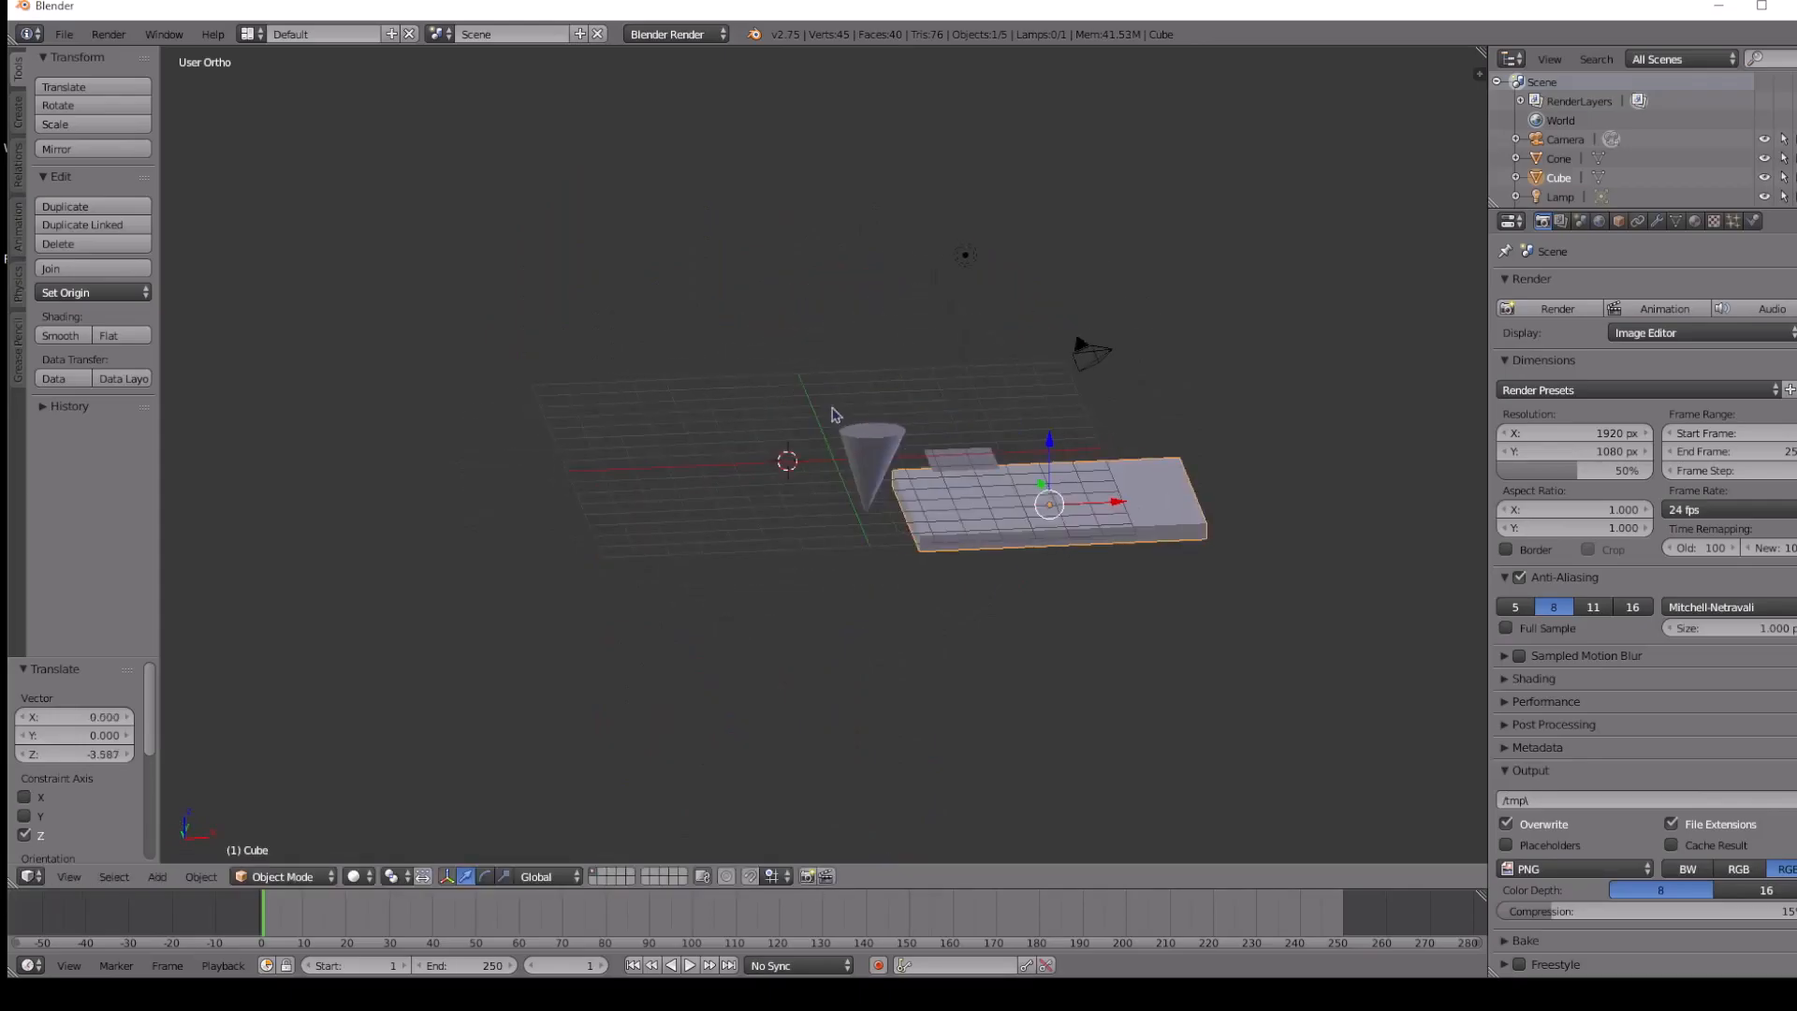
pyautogui.scroll(3, 959, 473)
pyautogui.moveTo(962, 514); pyautogui.dragTo(1107, 582, button='middle')
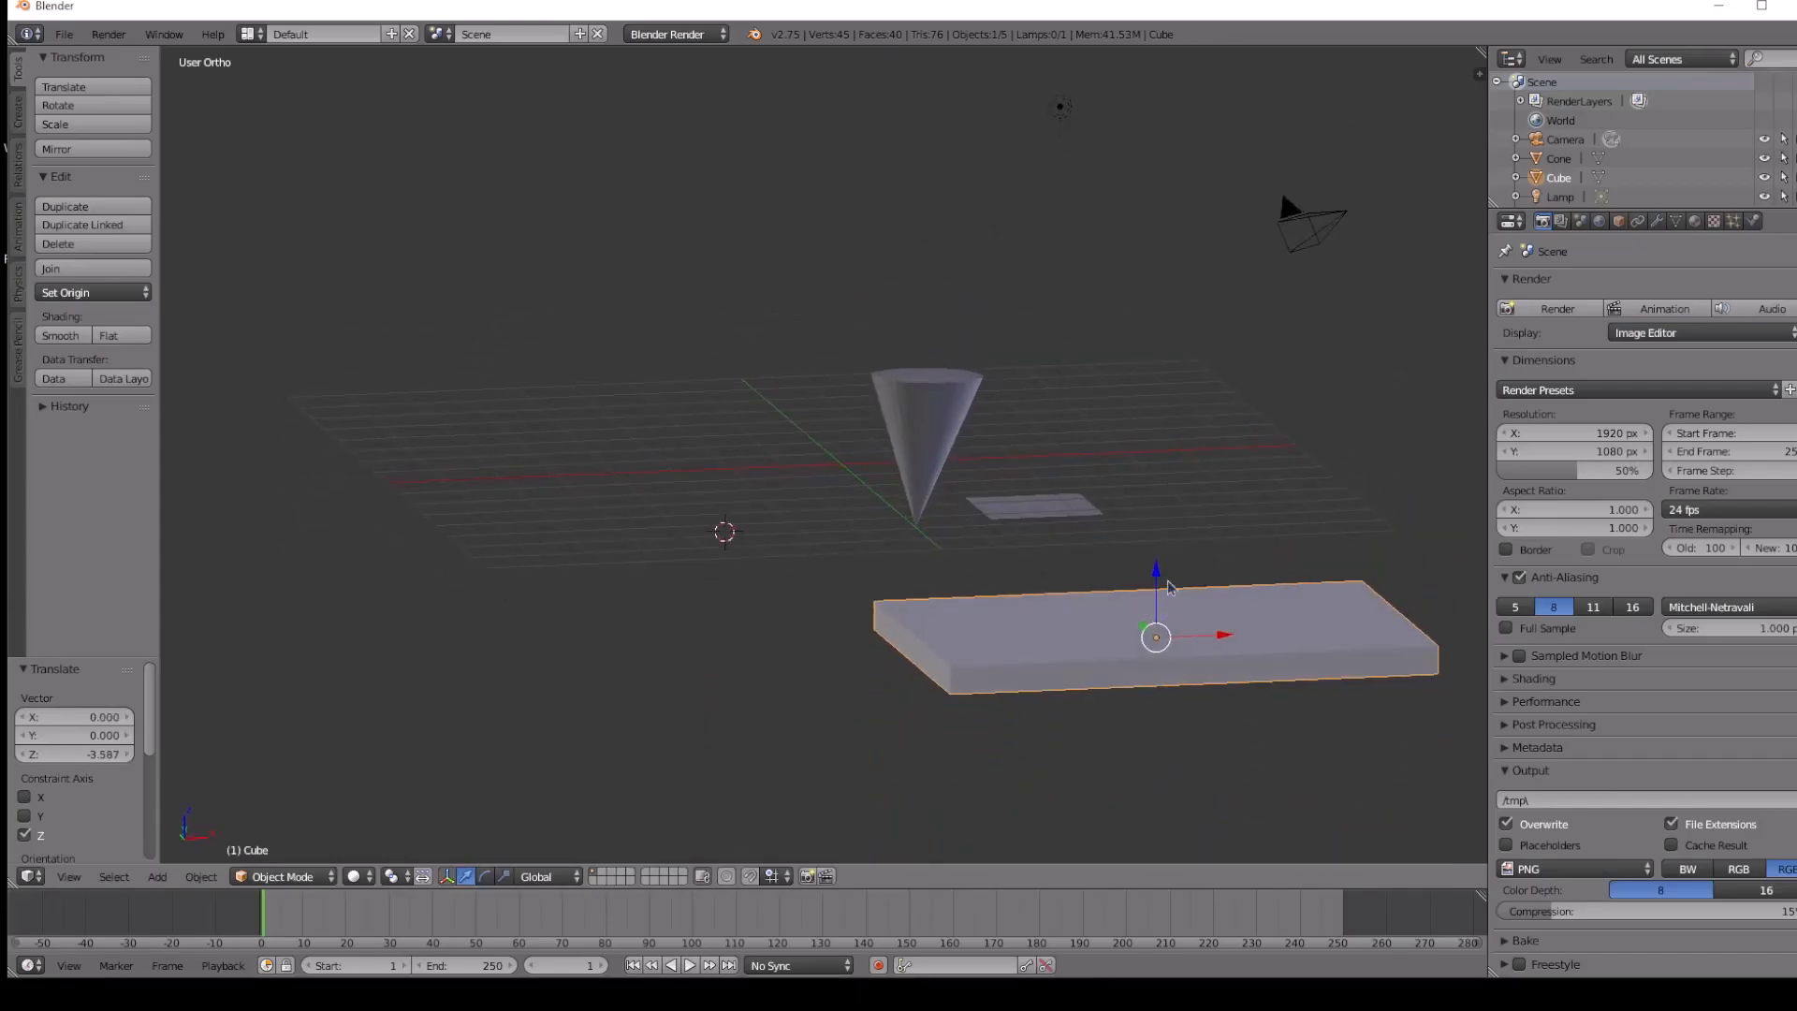
# Move the slab by about -9.689 along Y and raise it by about 1.099 along Z.
pyautogui.moveTo(1158, 574); pyautogui.dragTo(824, 515)
pyautogui.moveTo(823, 515); pyautogui.dragTo(781, 508, button='middle')
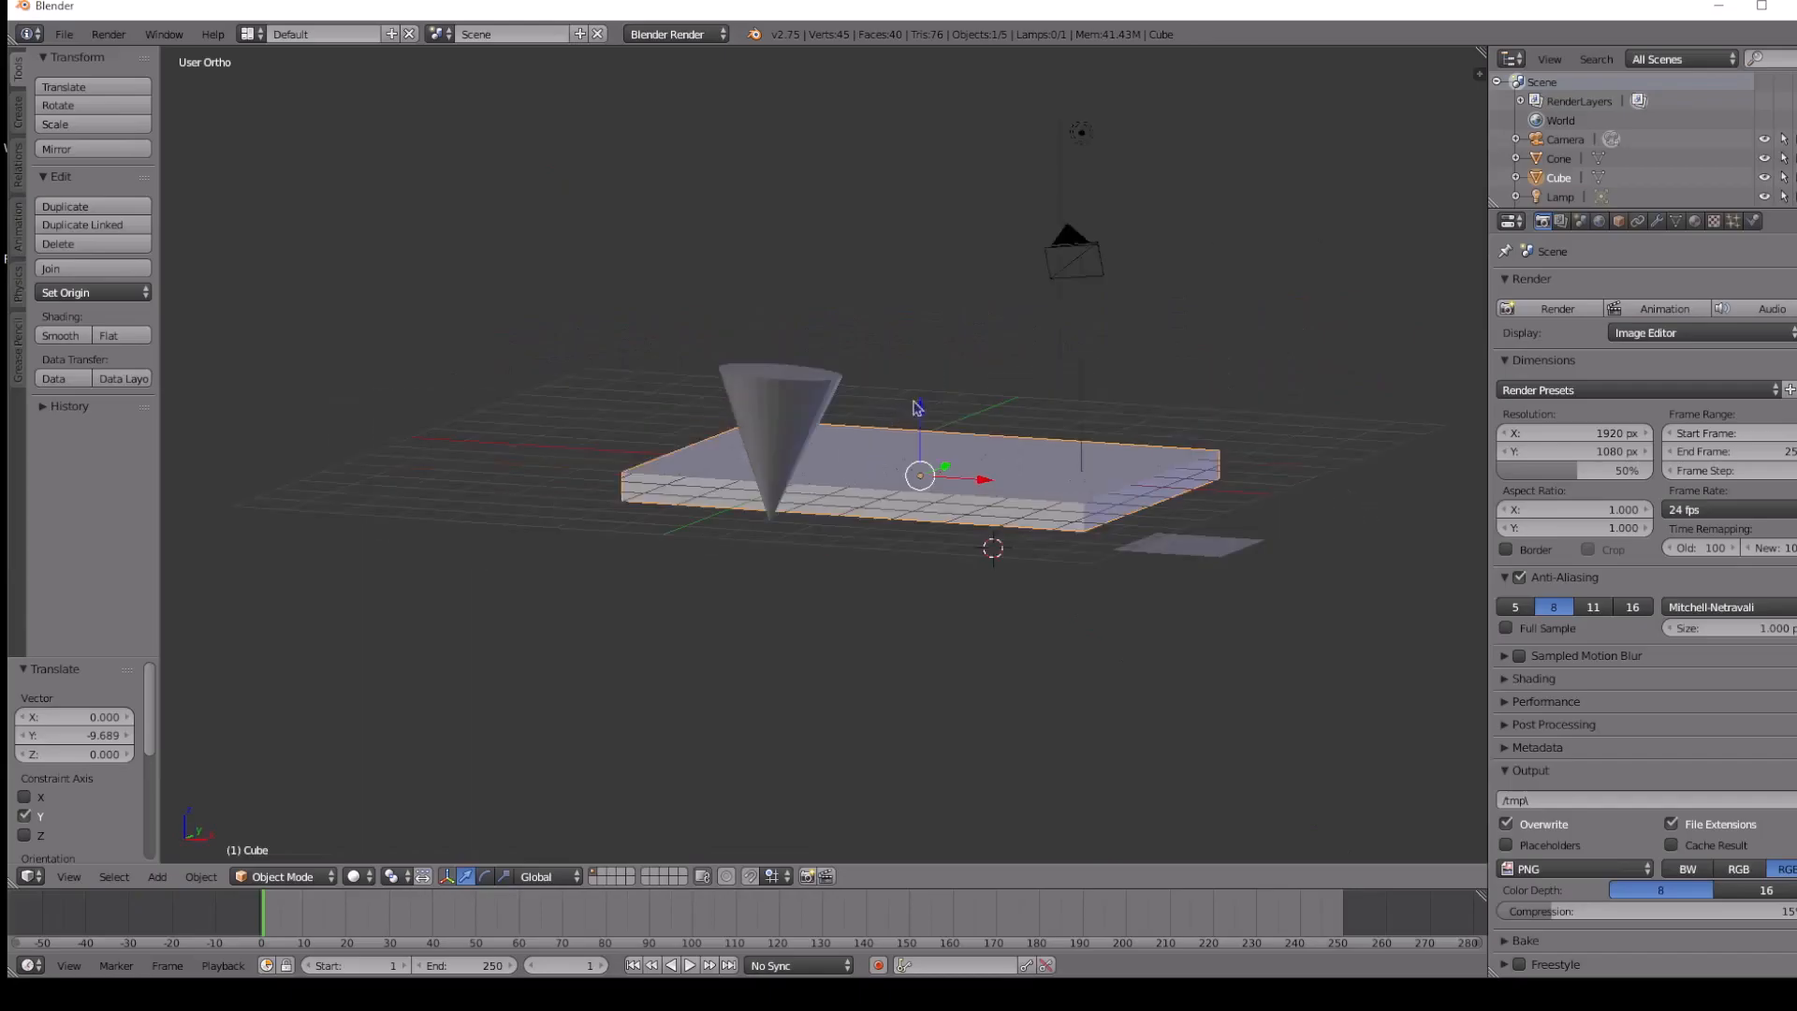
pyautogui.moveTo(919, 410); pyautogui.dragTo(920, 349)
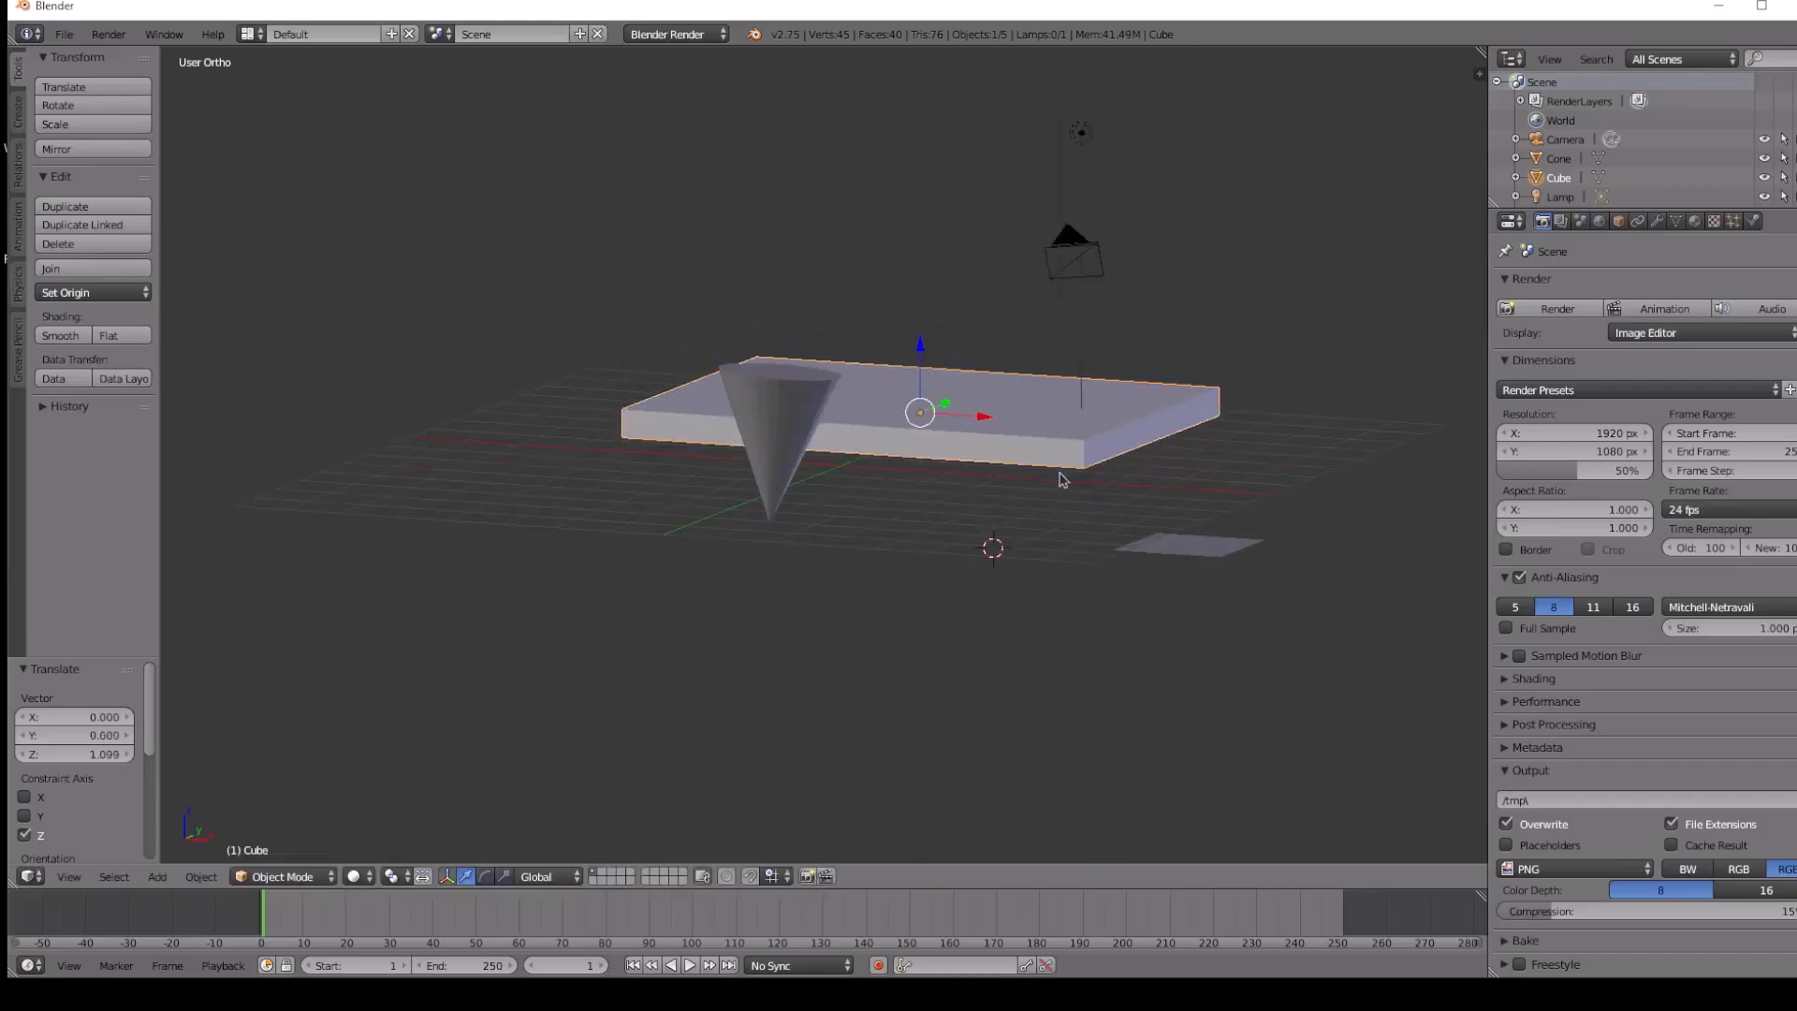
pyautogui.moveTo(1062, 479); pyautogui.dragTo(1232, 642, button='middle')
# Enter Edit Mode on the slab and place the 3D cursor on the empty grid beside it.
pyautogui.click(563, 500)
pyautogui.press('Tab')
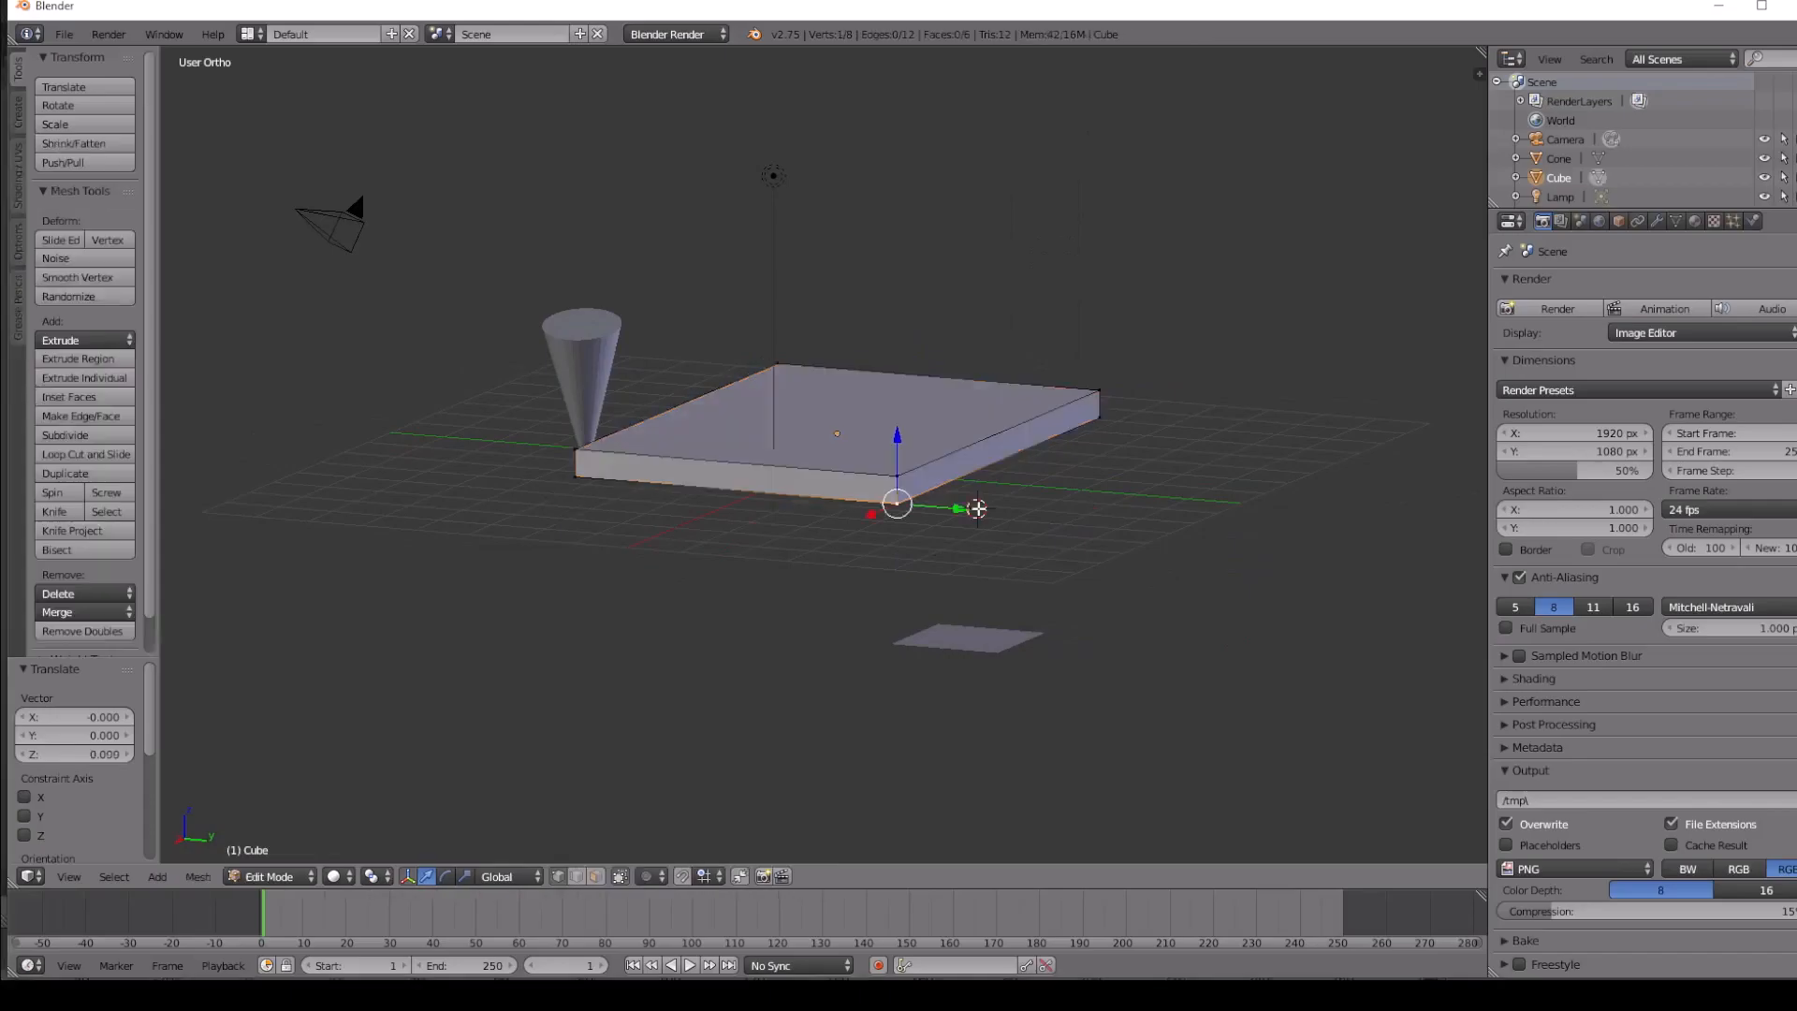
pyautogui.click(1114, 567)
pyautogui.moveTo(711, 442); pyautogui.dragTo(323, 779, button='middle')
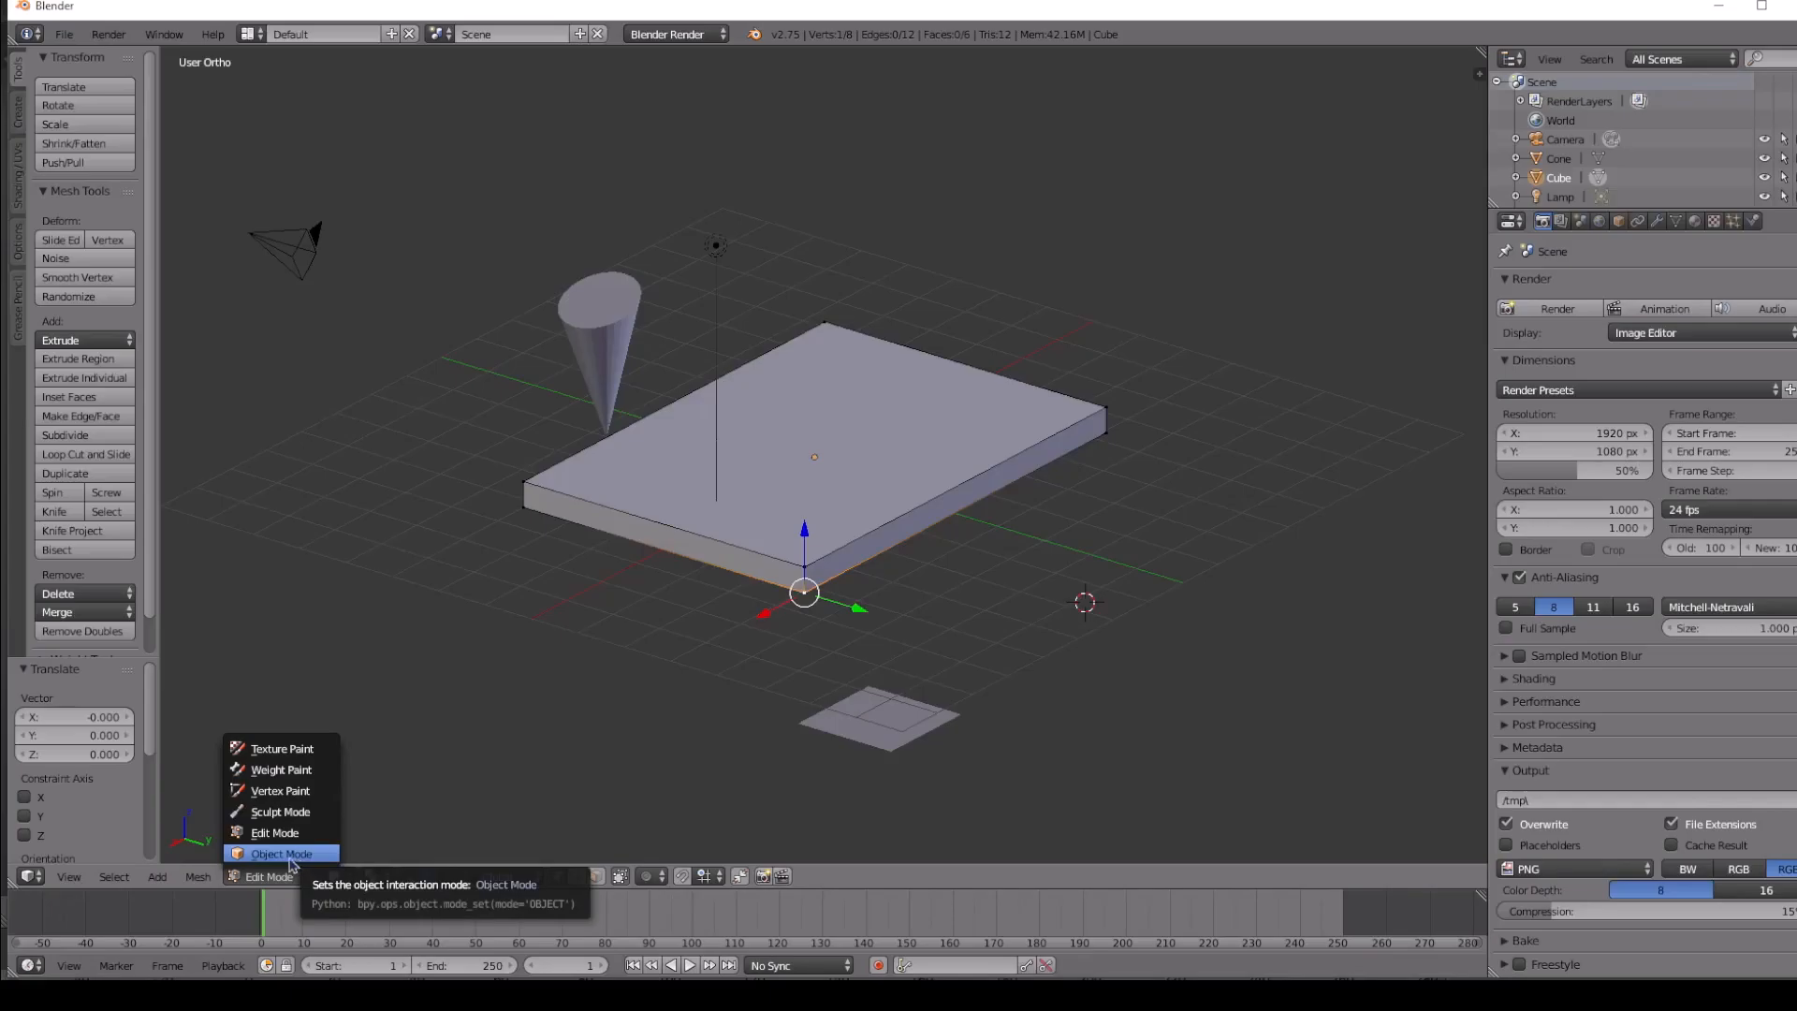
# Switch the slab to Object Mode and back to Edit Mode.
pyautogui.click(298, 860)
pyautogui.moveTo(805, 459); pyautogui.dragTo(663, 489, button='middle')
pyautogui.scroll(3, 662, 488)
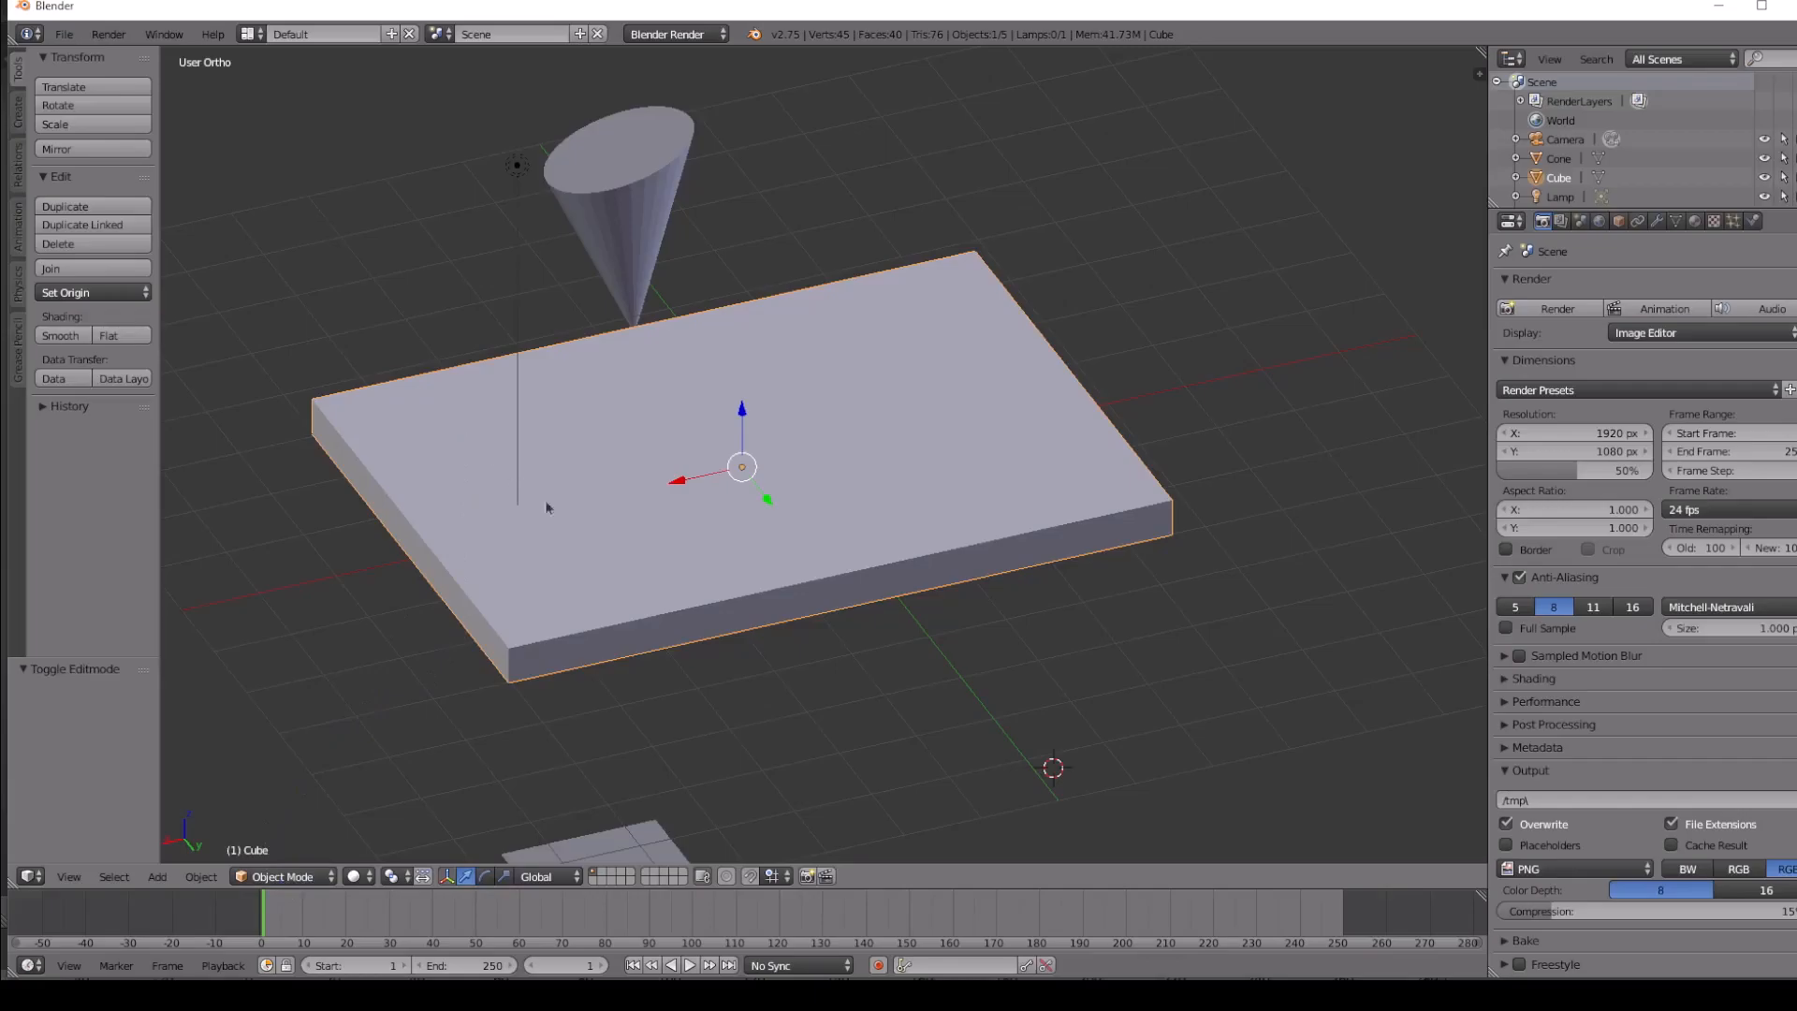
pyautogui.click(293, 876)
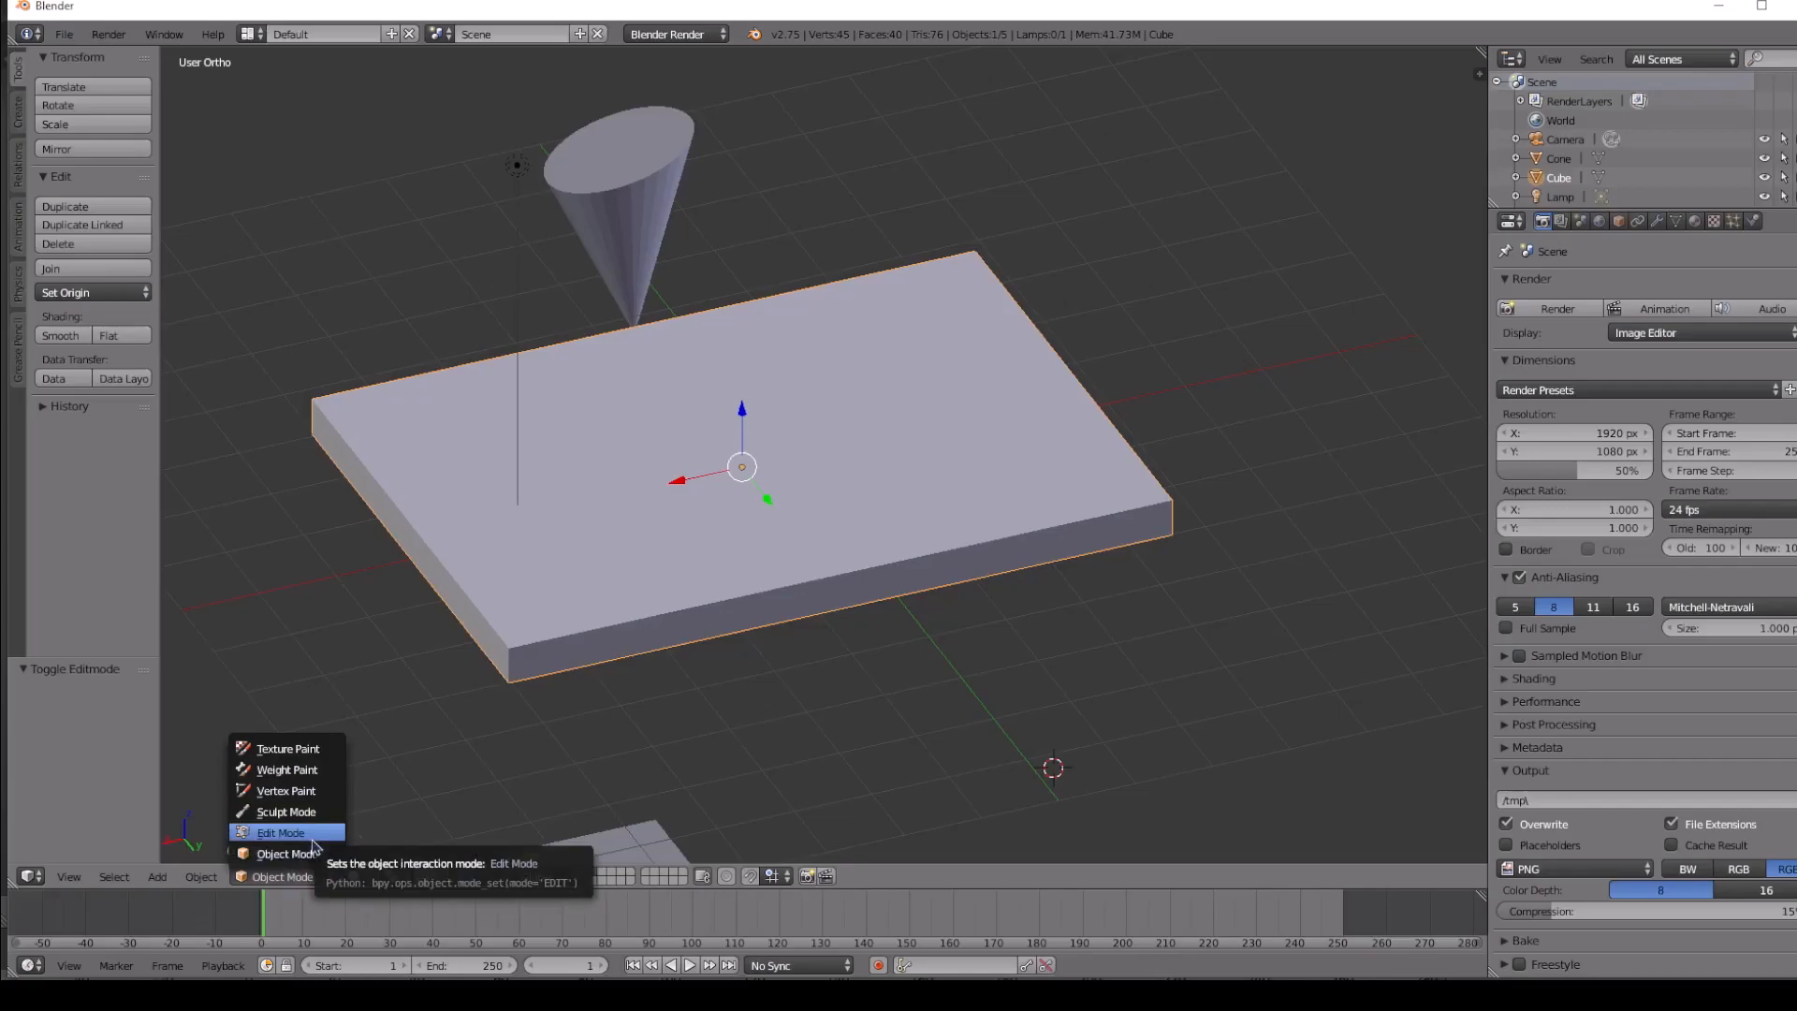
pyautogui.click(312, 836)
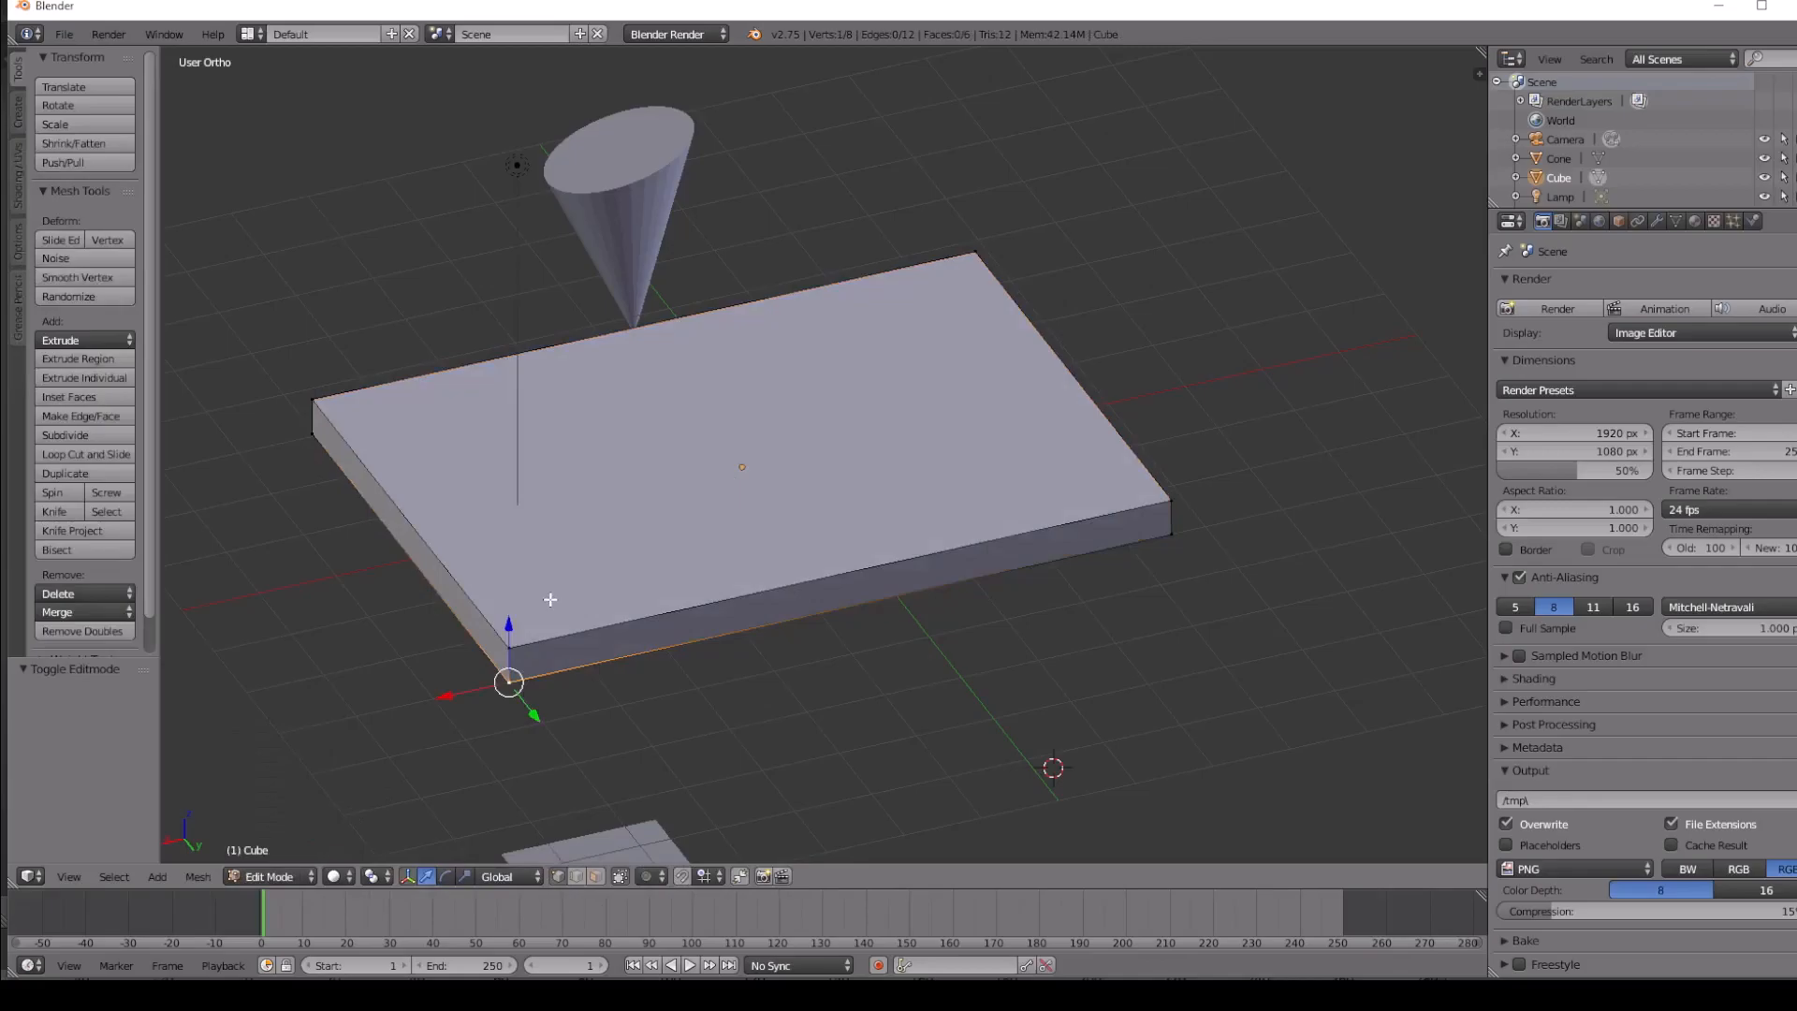
# Set the viewport shading to Rendered and view the scene from a slightly different angle.
pyautogui.click(343, 877)
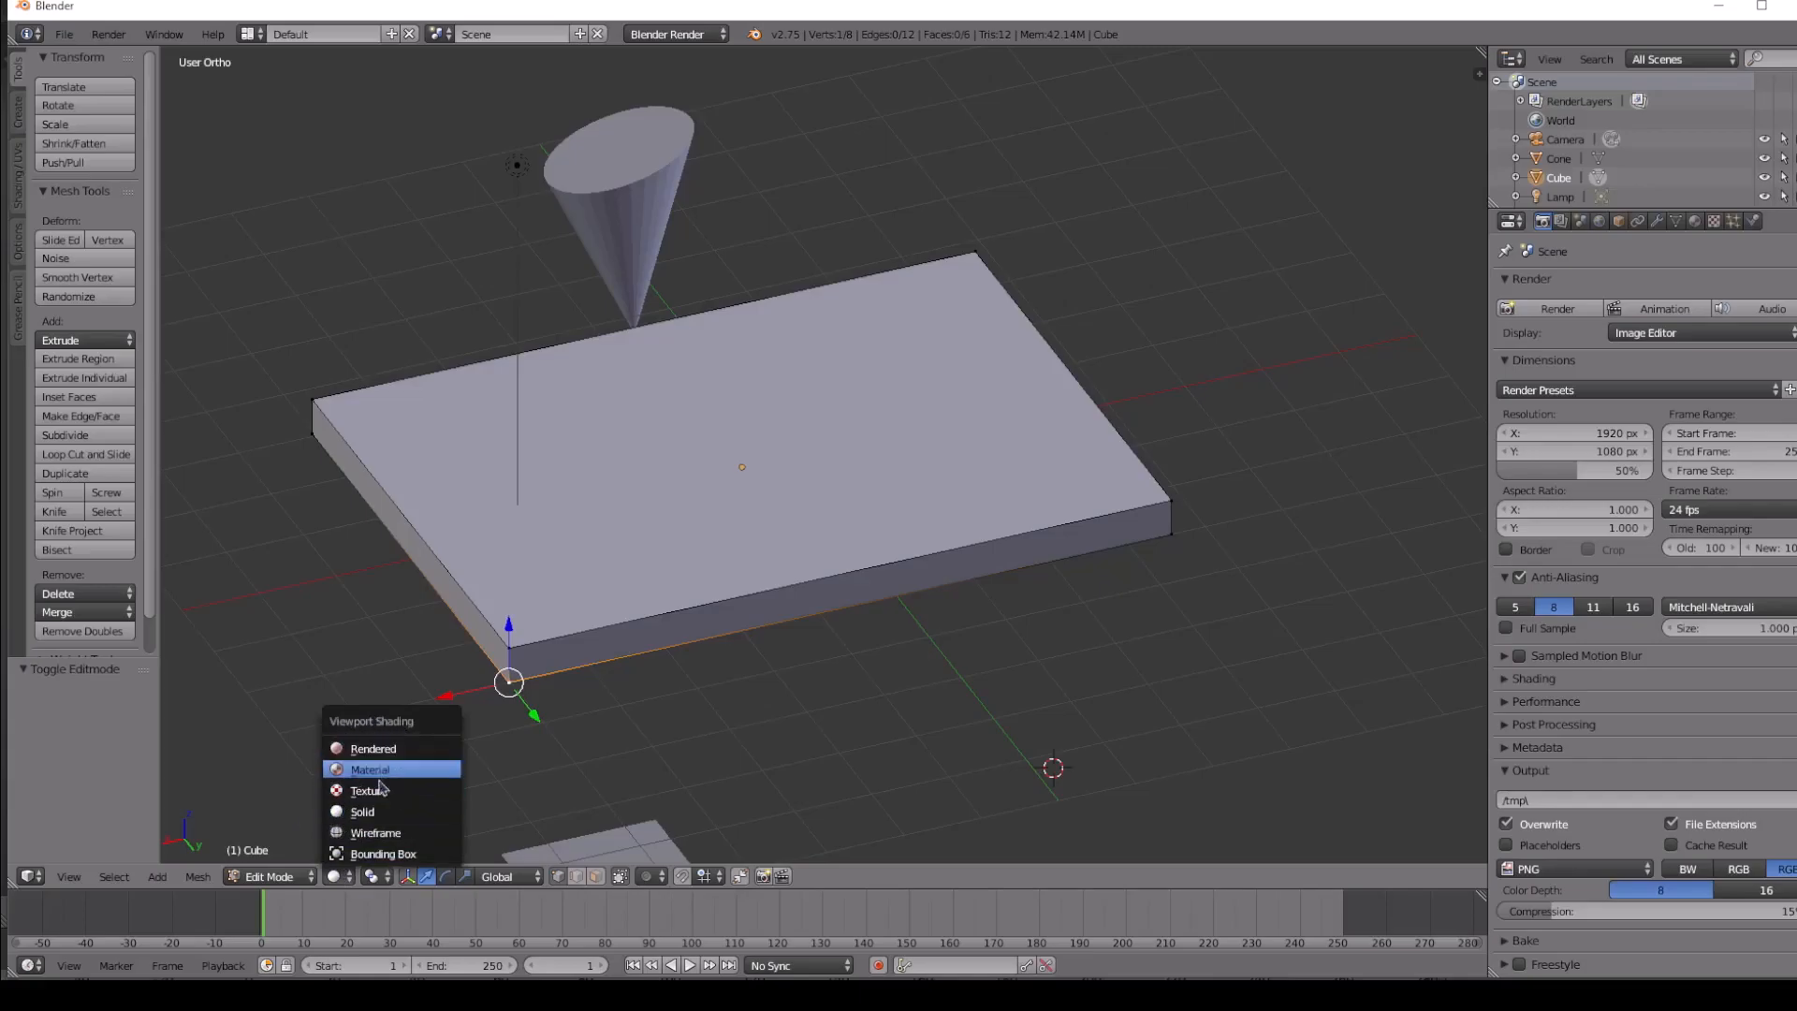
pyautogui.click(337, 876)
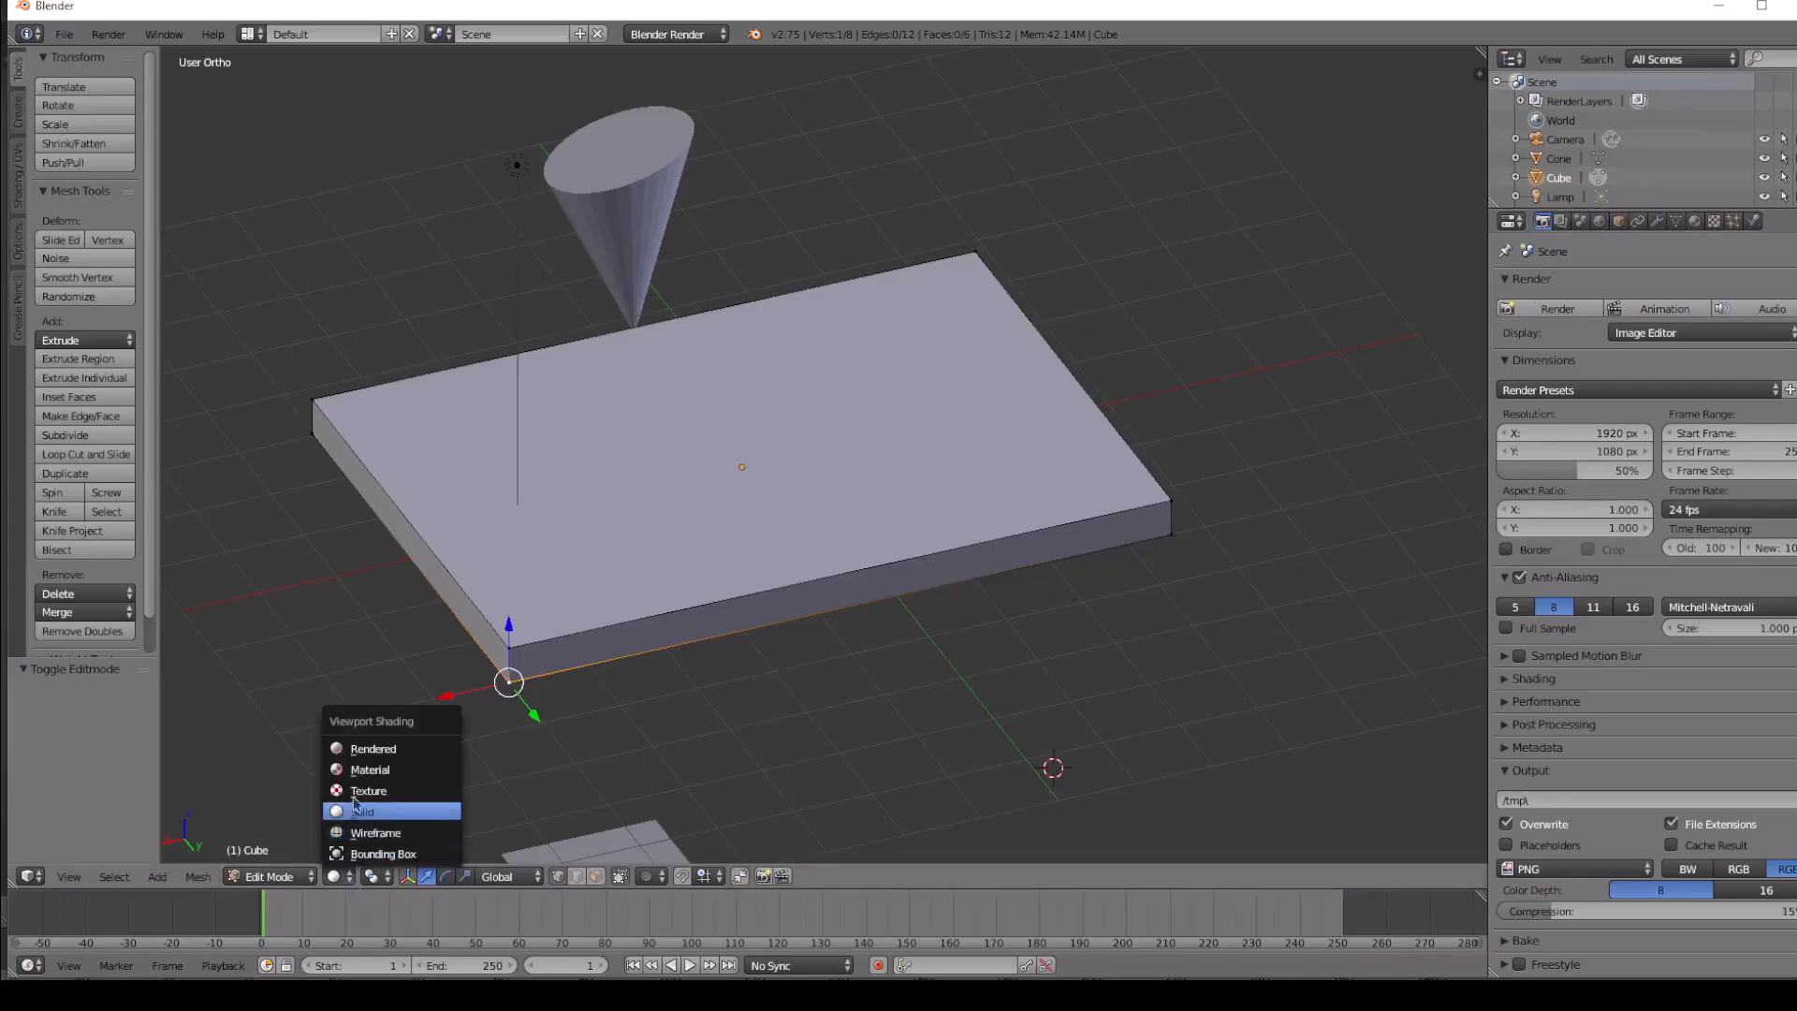
pyautogui.click(382, 750)
pyautogui.moveTo(501, 573)
pyautogui.mouseDown(button='middle')
pyautogui.moveTo(473, 497)
pyautogui.moveTo(554, 575)
pyautogui.moveTo(518, 574)
pyautogui.mouseUp(button='middle')
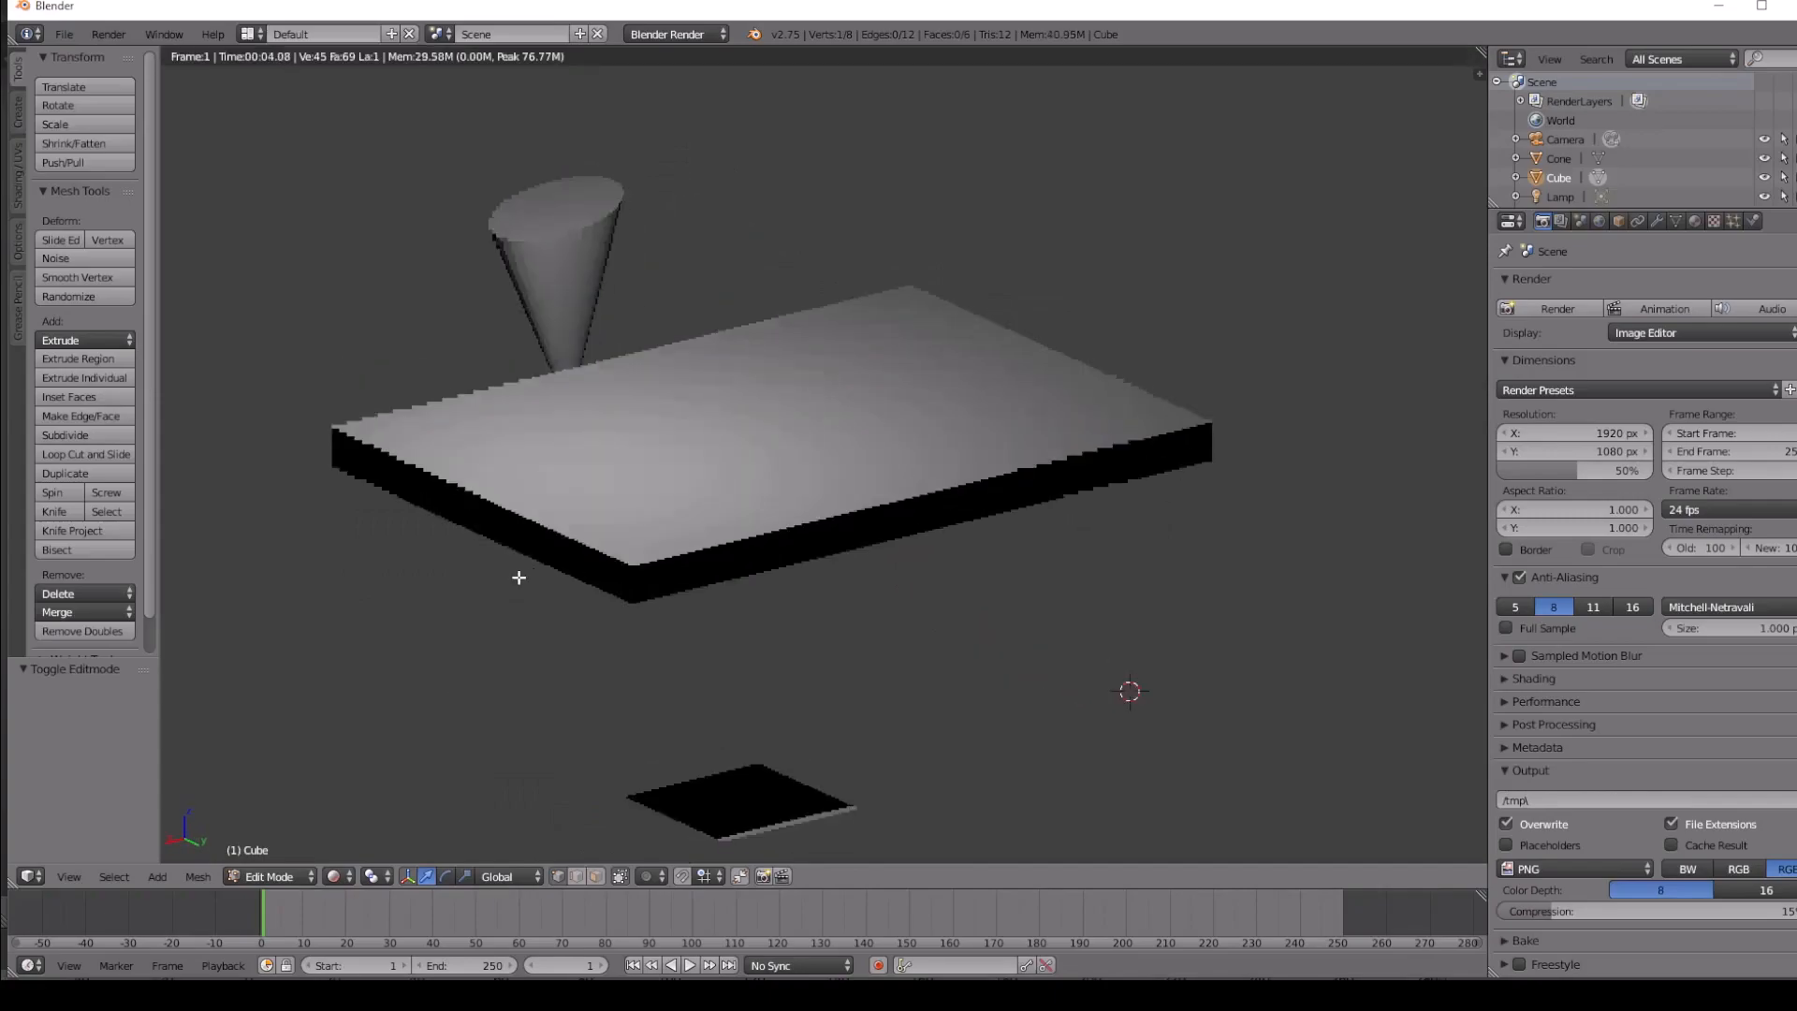
# Set the viewport shading to Material, view the slab, and change the shading to Texture.
pyautogui.click(348, 877)
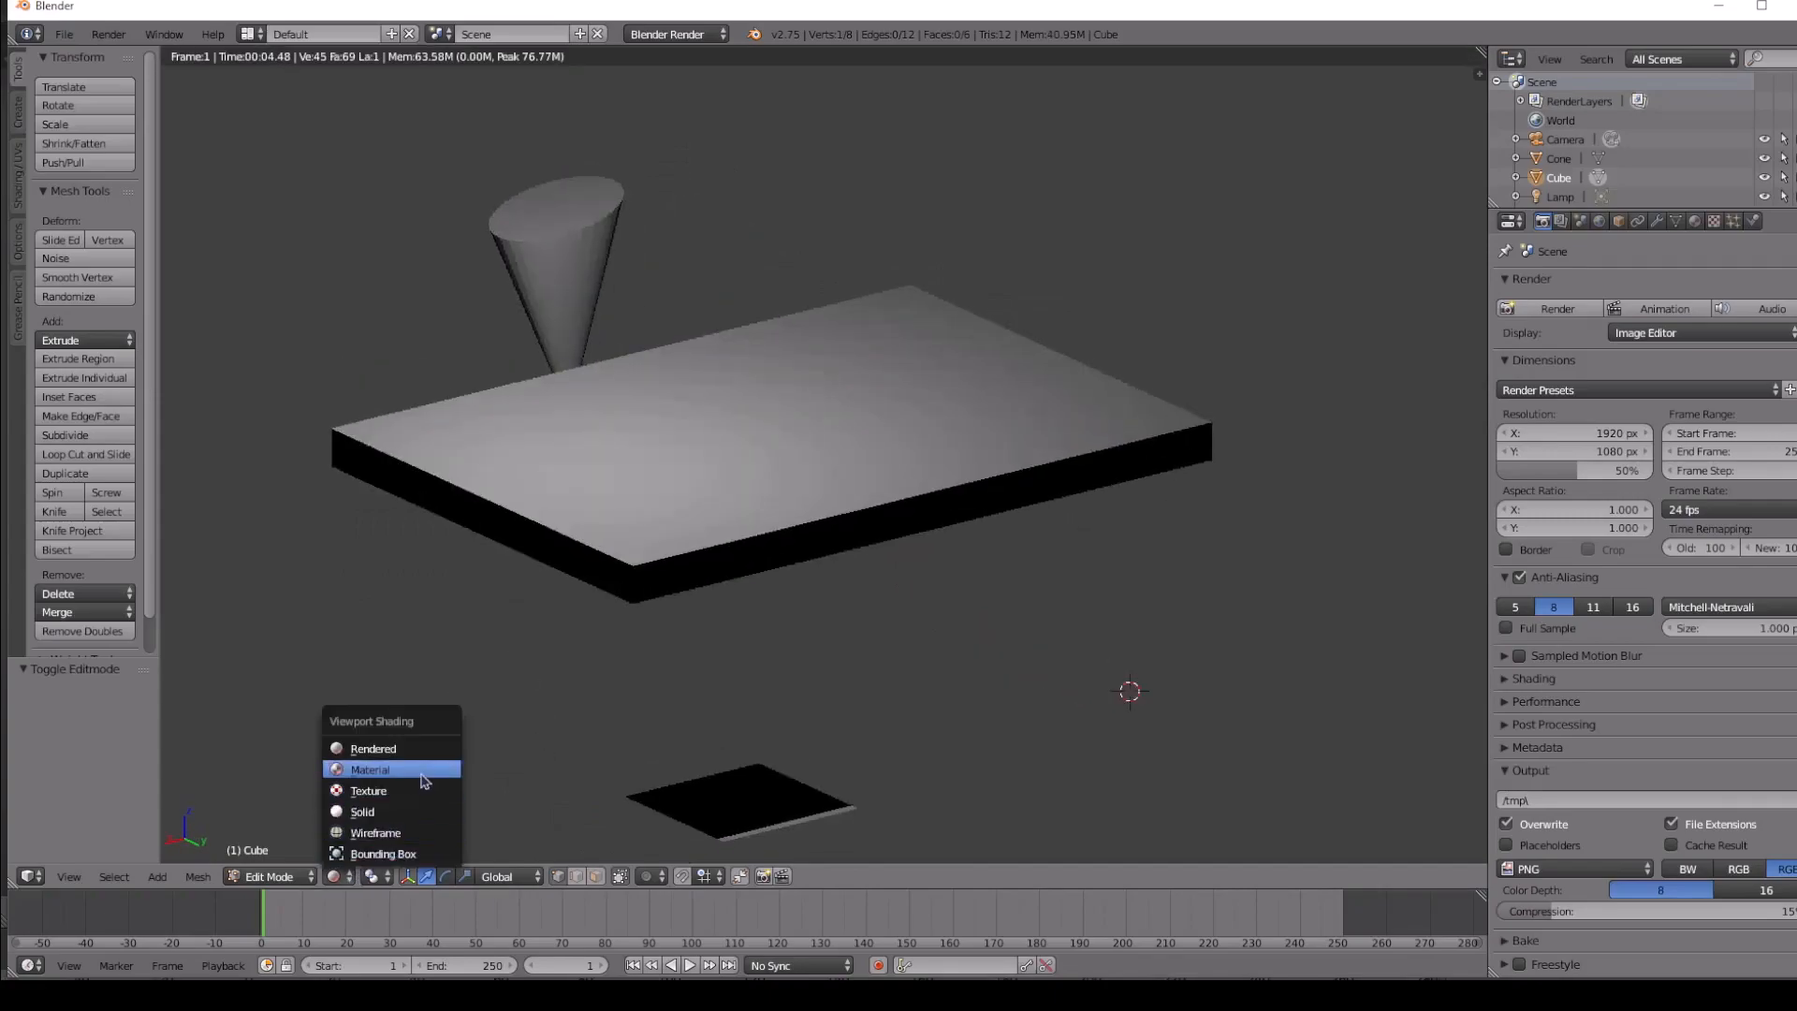
pyautogui.click(423, 781)
pyautogui.moveTo(583, 506)
pyautogui.mouseDown(button='middle')
pyautogui.moveTo(453, 481)
pyautogui.moveTo(381, 550)
pyautogui.moveTo(614, 607)
pyautogui.moveTo(622, 461)
pyautogui.moveTo(576, 511)
pyautogui.mouseUp(button='middle')
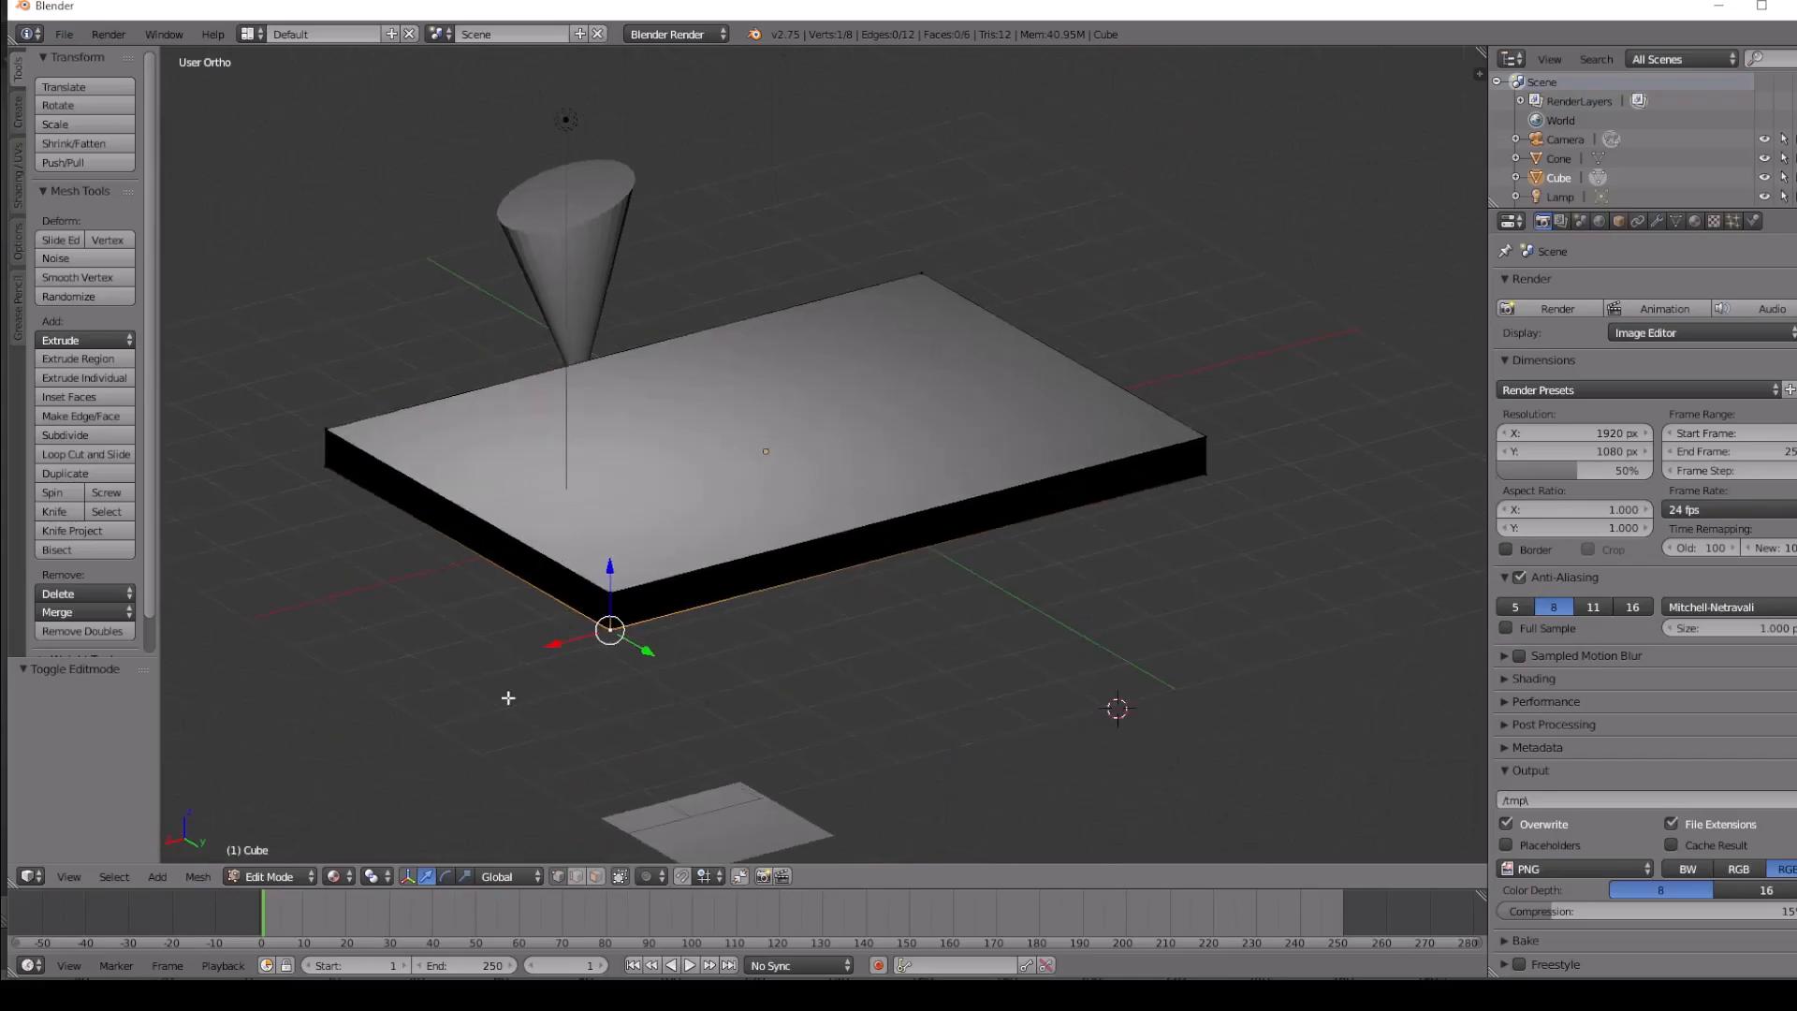
pyautogui.click(355, 876)
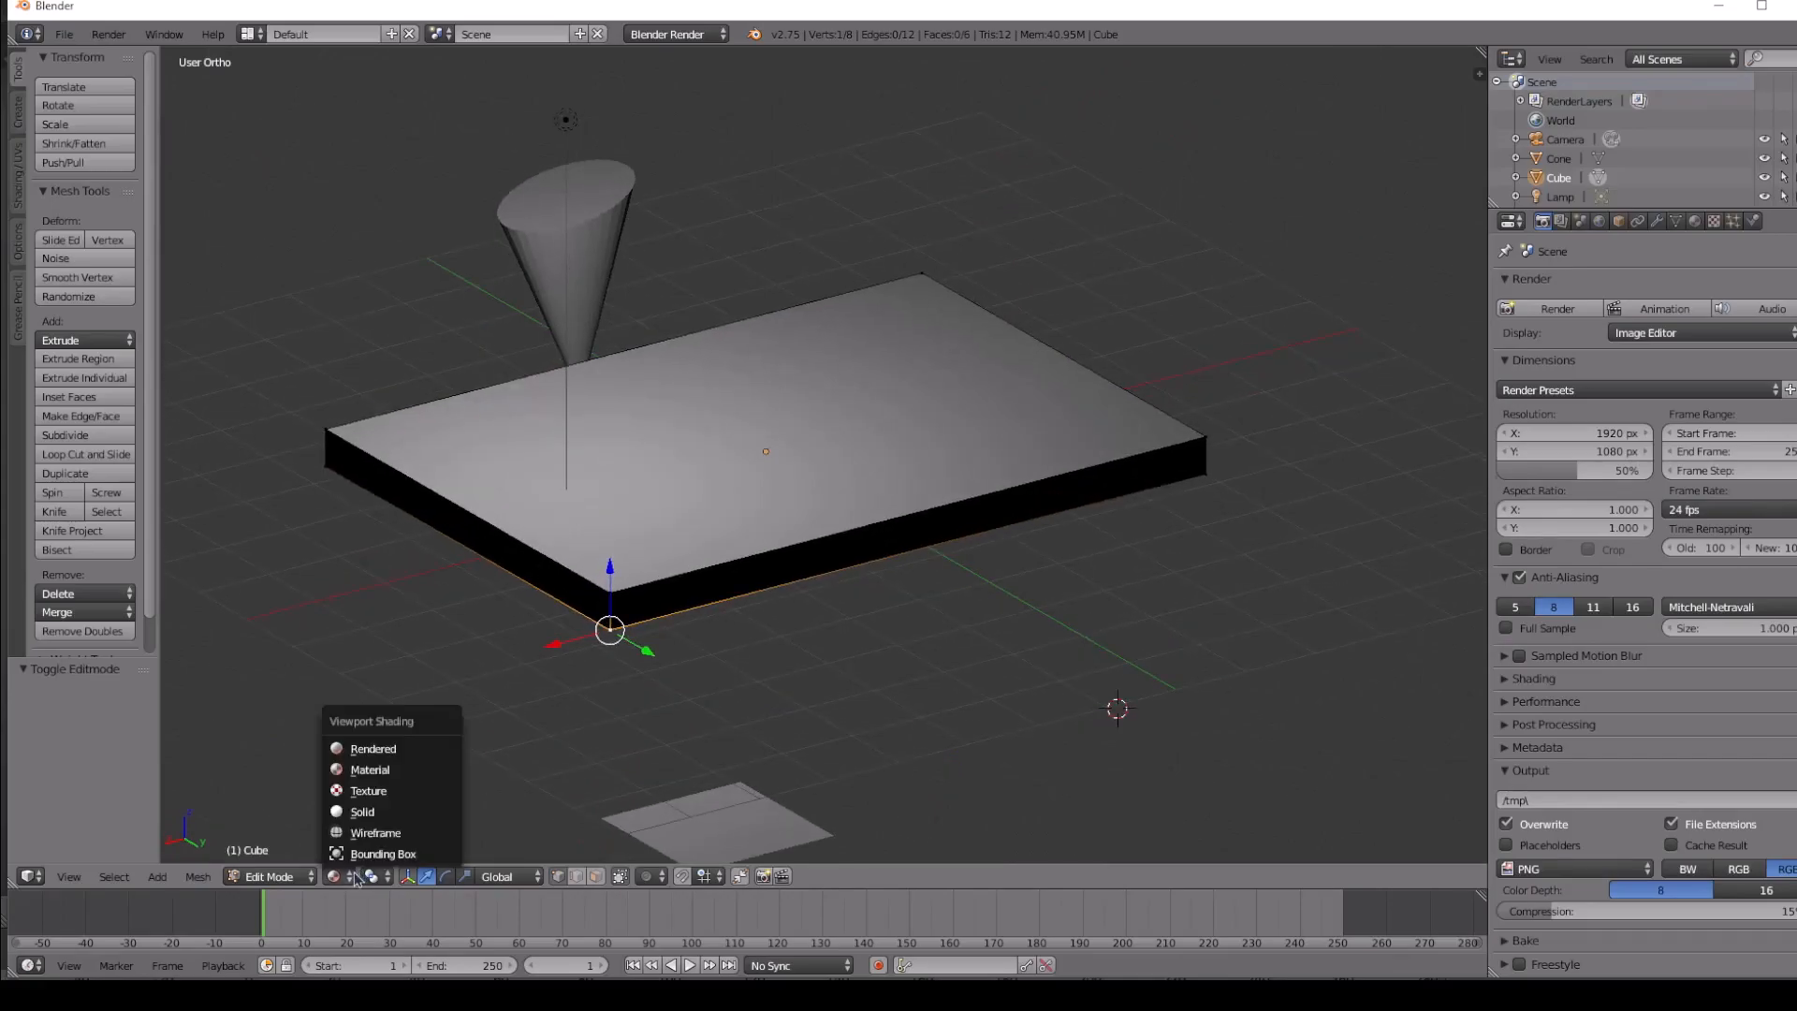
pyautogui.click(396, 791)
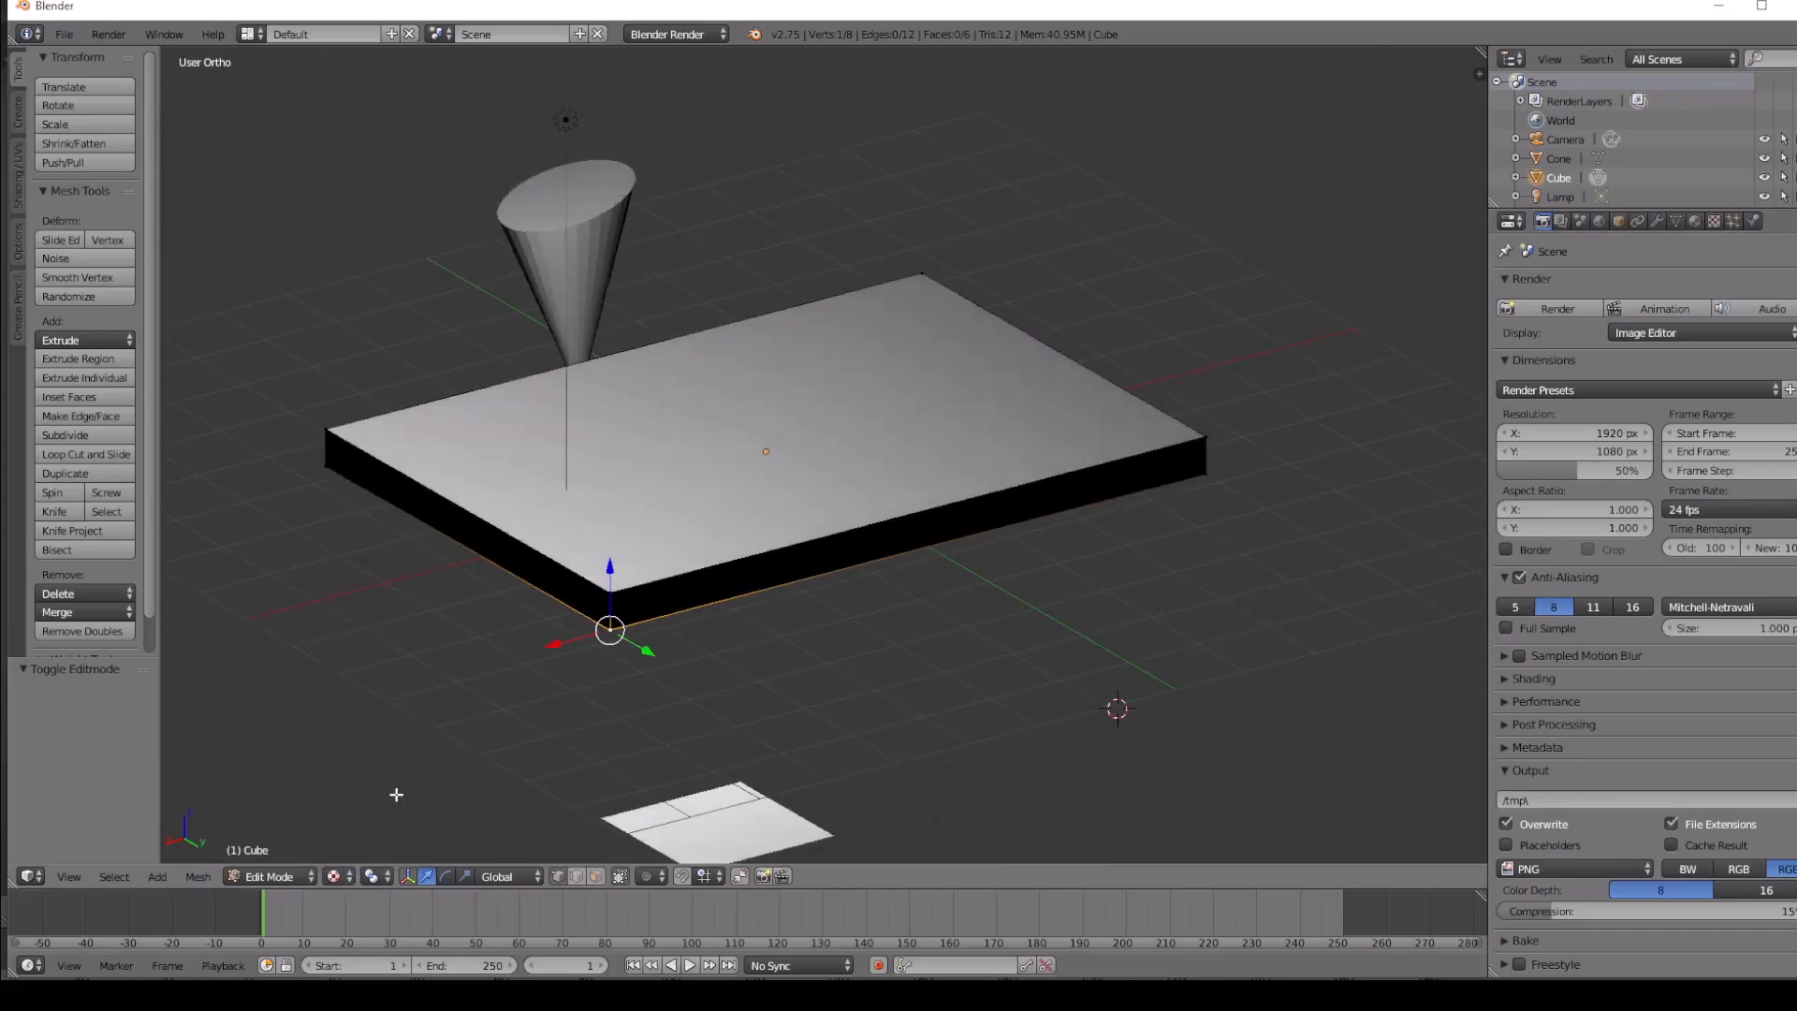
# Set the viewport shading back to Solid.
pyautogui.click(333, 876)
pyautogui.click(393, 813)
pyautogui.moveTo(498, 592); pyautogui.dragTo(481, 531, button='middle')
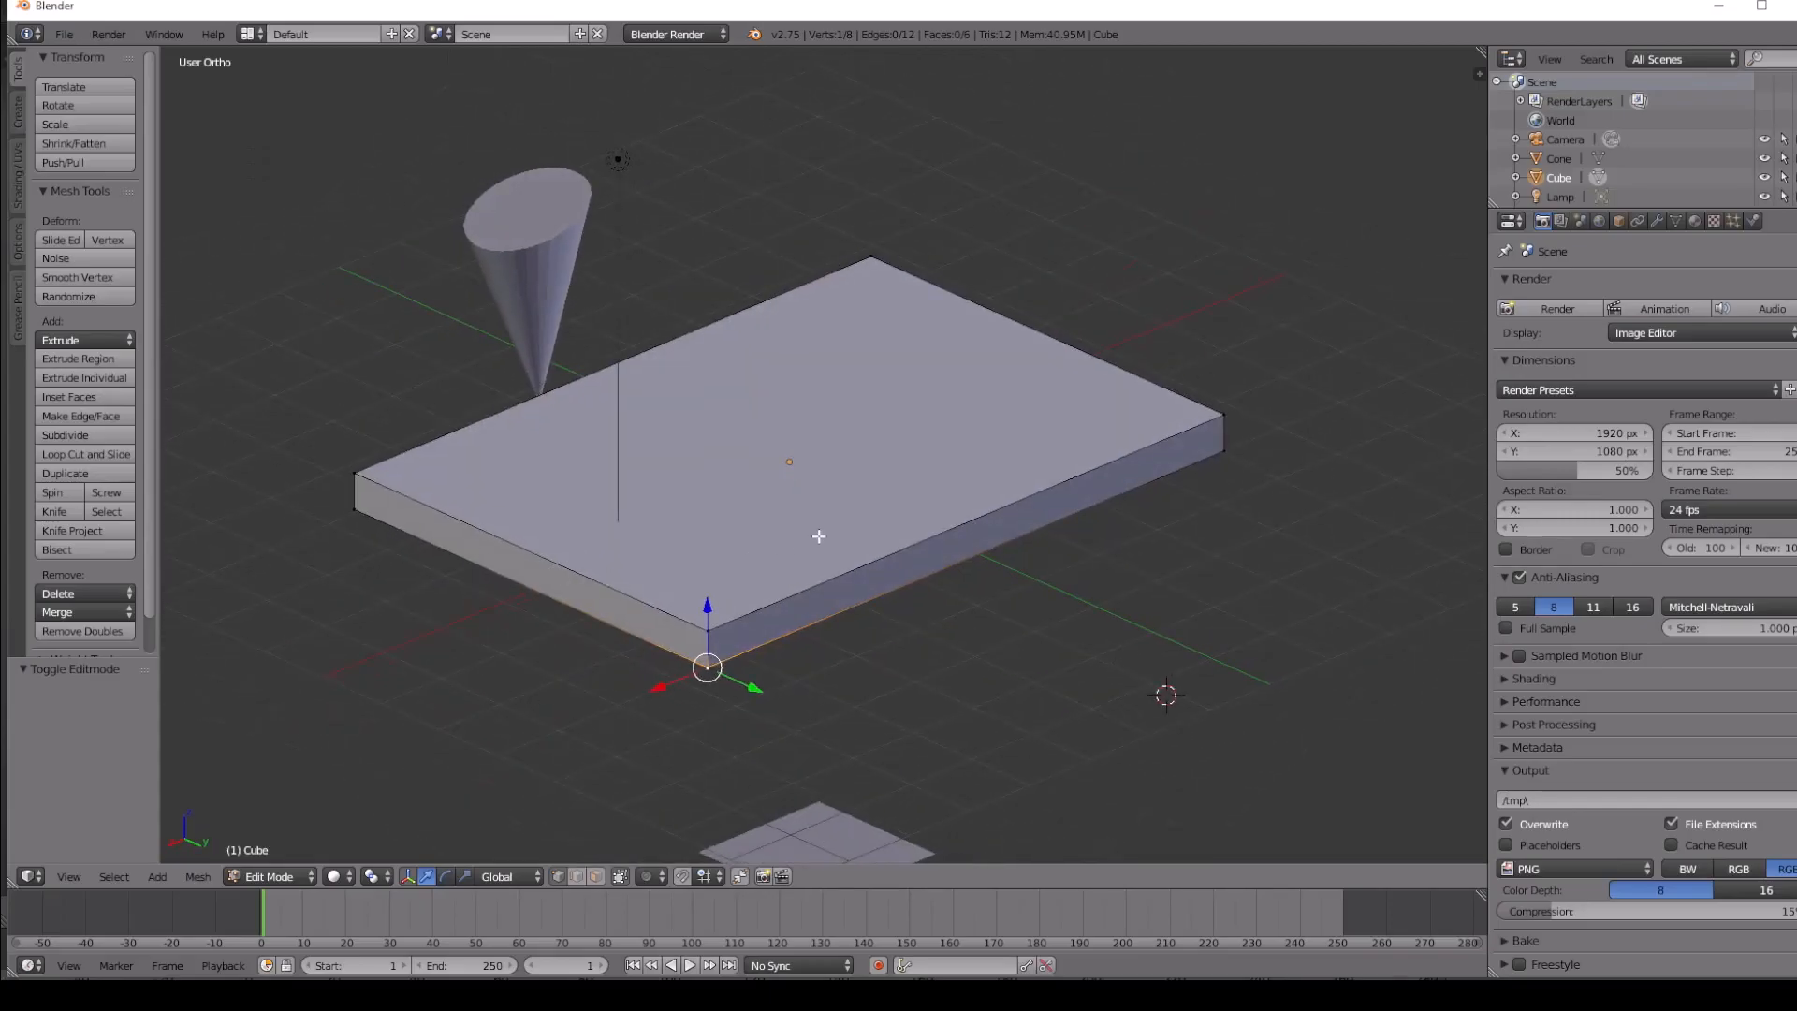
# Set the viewport shading to Wireframe and examine the slab and cone from several angles.
pyautogui.click(338, 875)
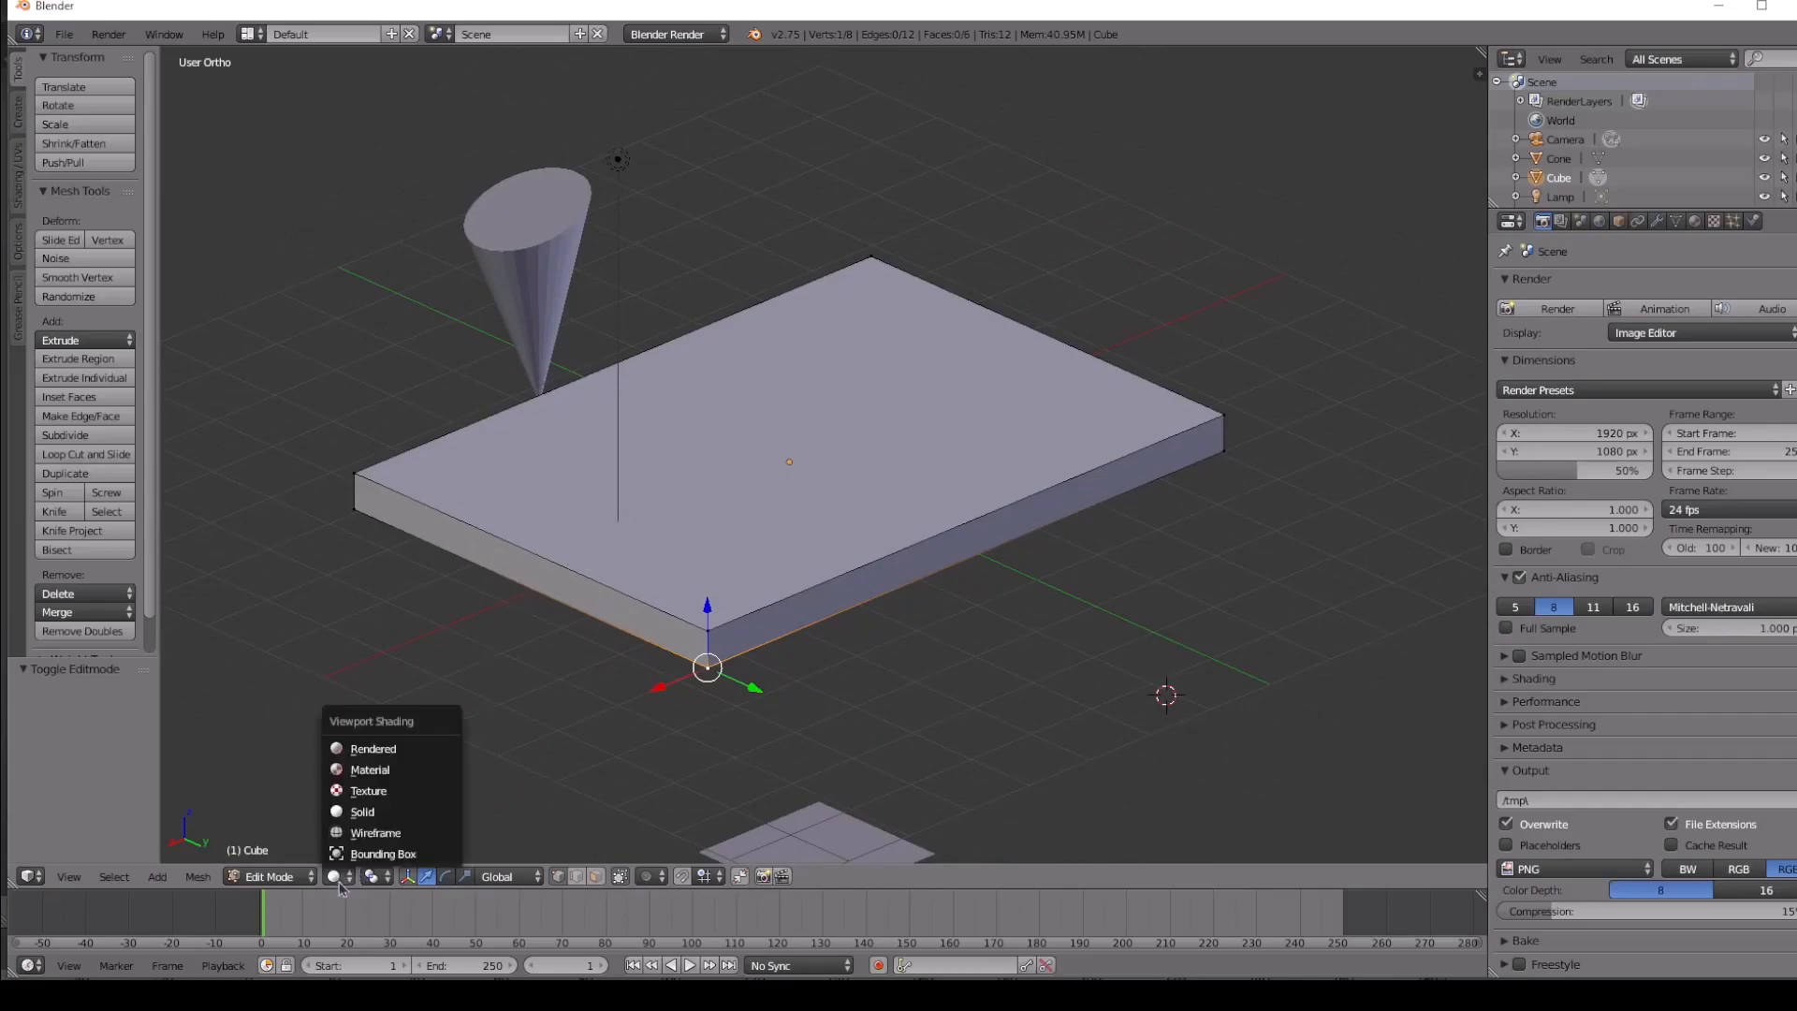
pyautogui.click(393, 832)
pyautogui.moveTo(627, 533); pyautogui.dragTo(762, 690, button='middle')
pyautogui.moveTo(594, 613); pyautogui.dragTo(470, 430, button='middle')
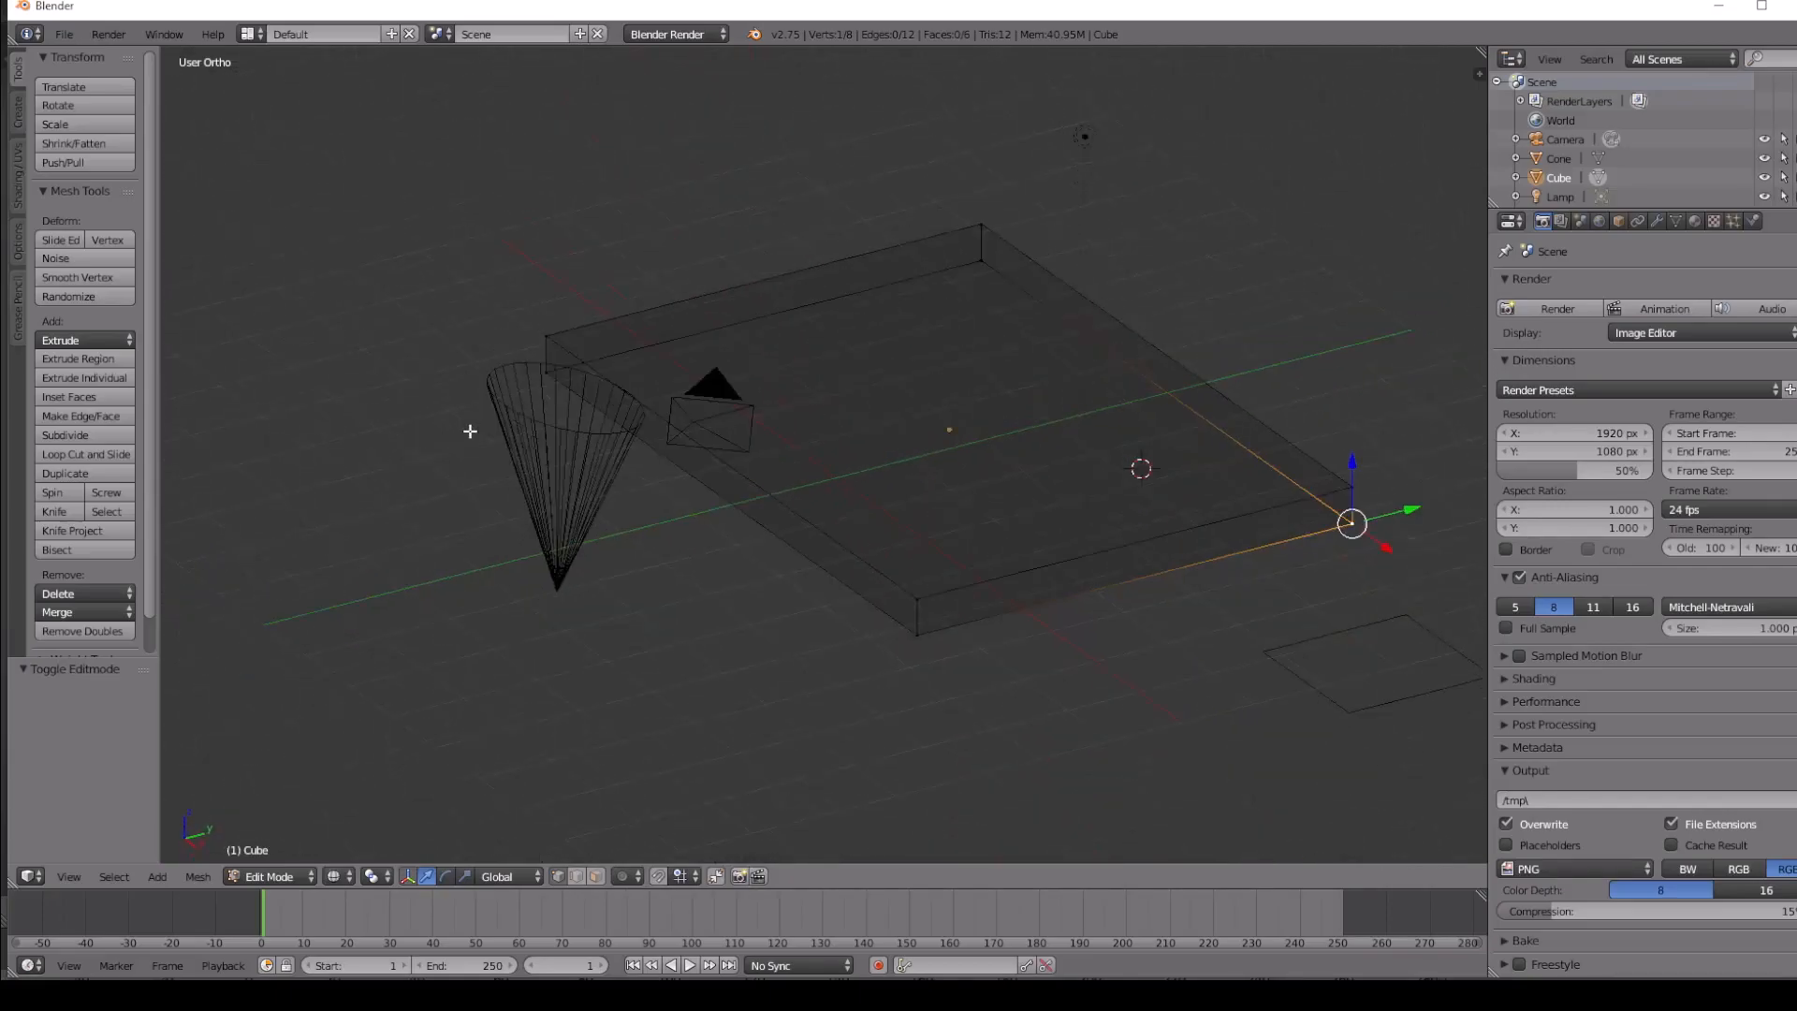
pyautogui.scroll(2, 540, 465)
pyautogui.moveTo(732, 531); pyautogui.dragTo(542, 545, button='middle')
pyautogui.moveTo(773, 598); pyautogui.dragTo(719, 518, button='middle')
pyautogui.scroll(-1, 719, 519)
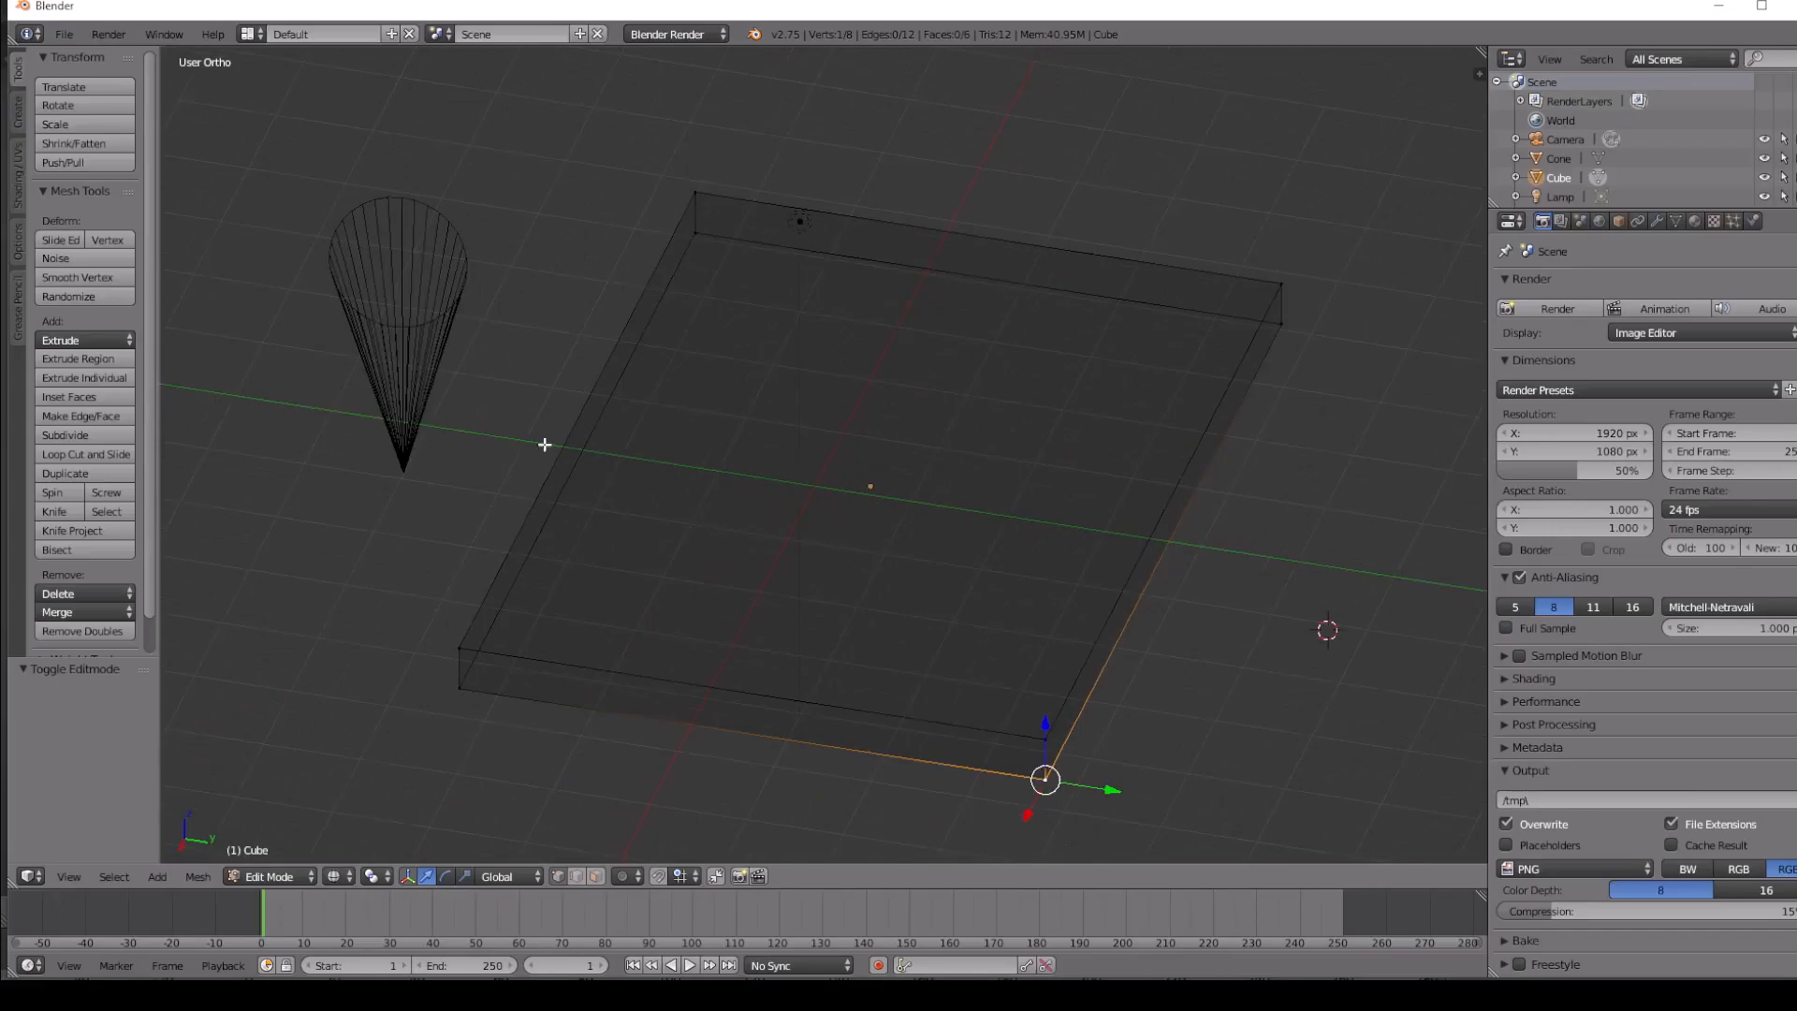
pyautogui.moveTo(717, 425); pyautogui.dragTo(652, 390, button='middle')
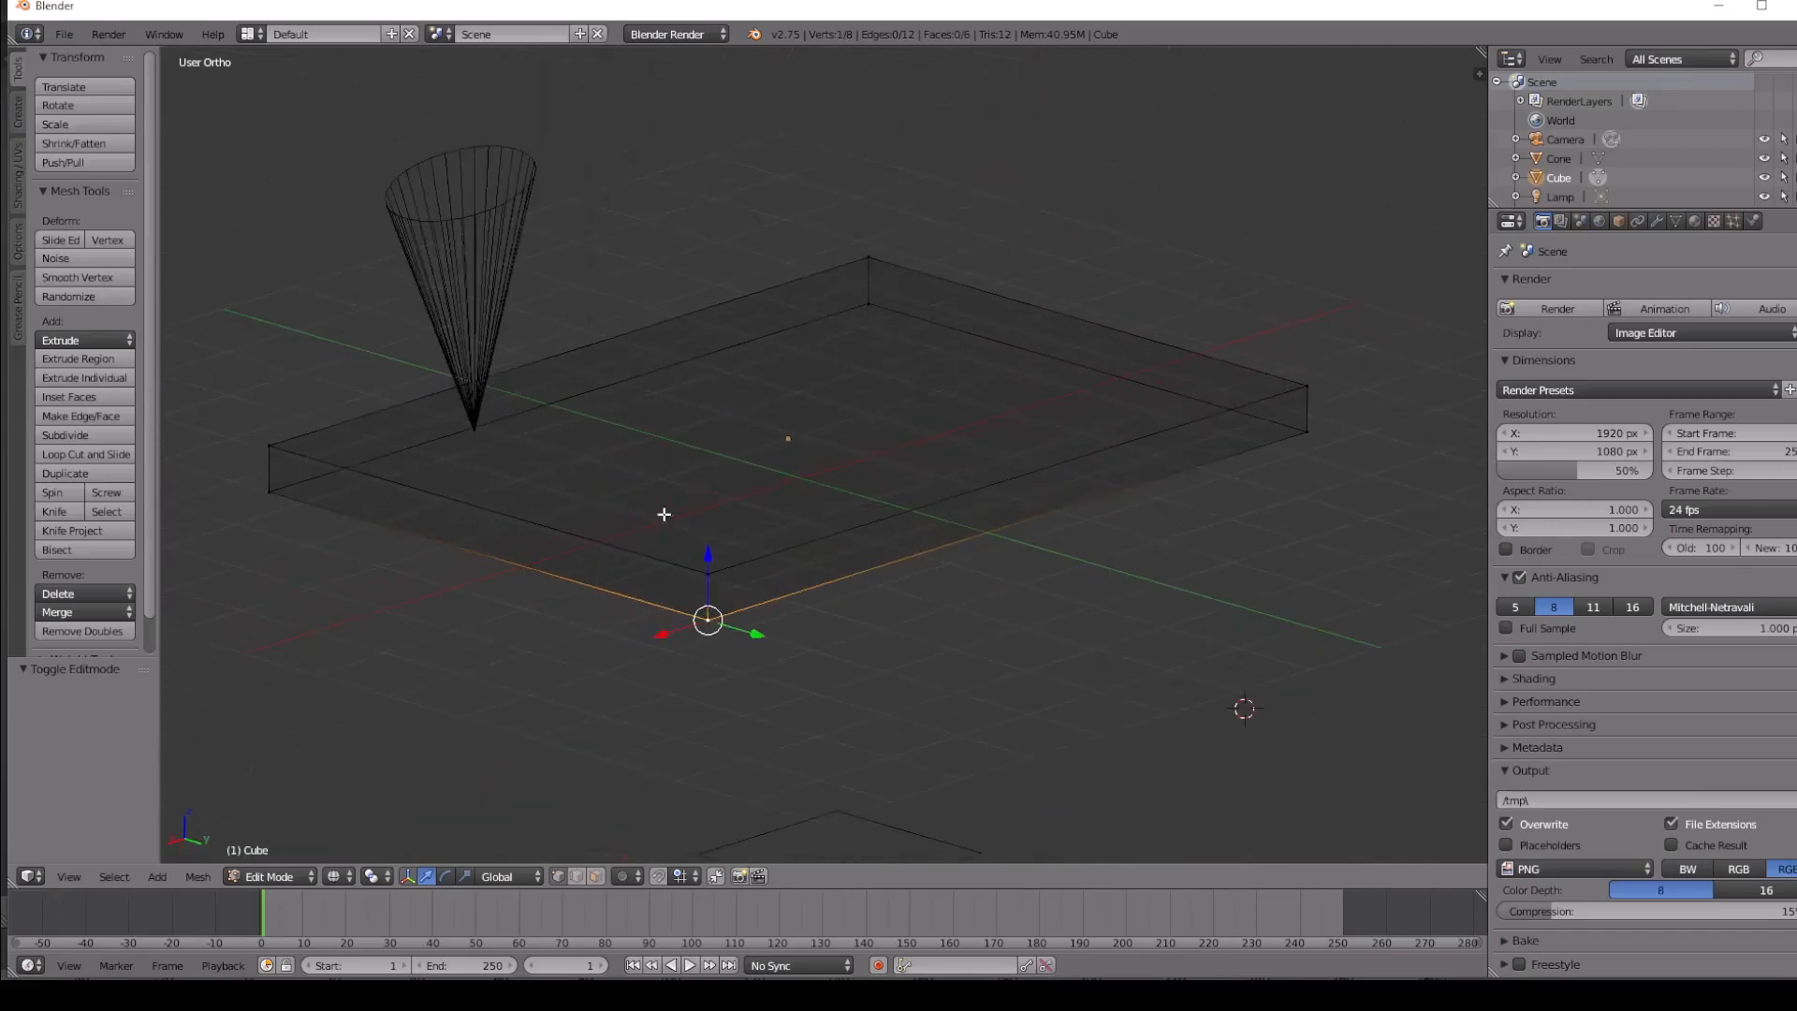
# Set the viewport shading to Bounding Box.
pyautogui.click(336, 875)
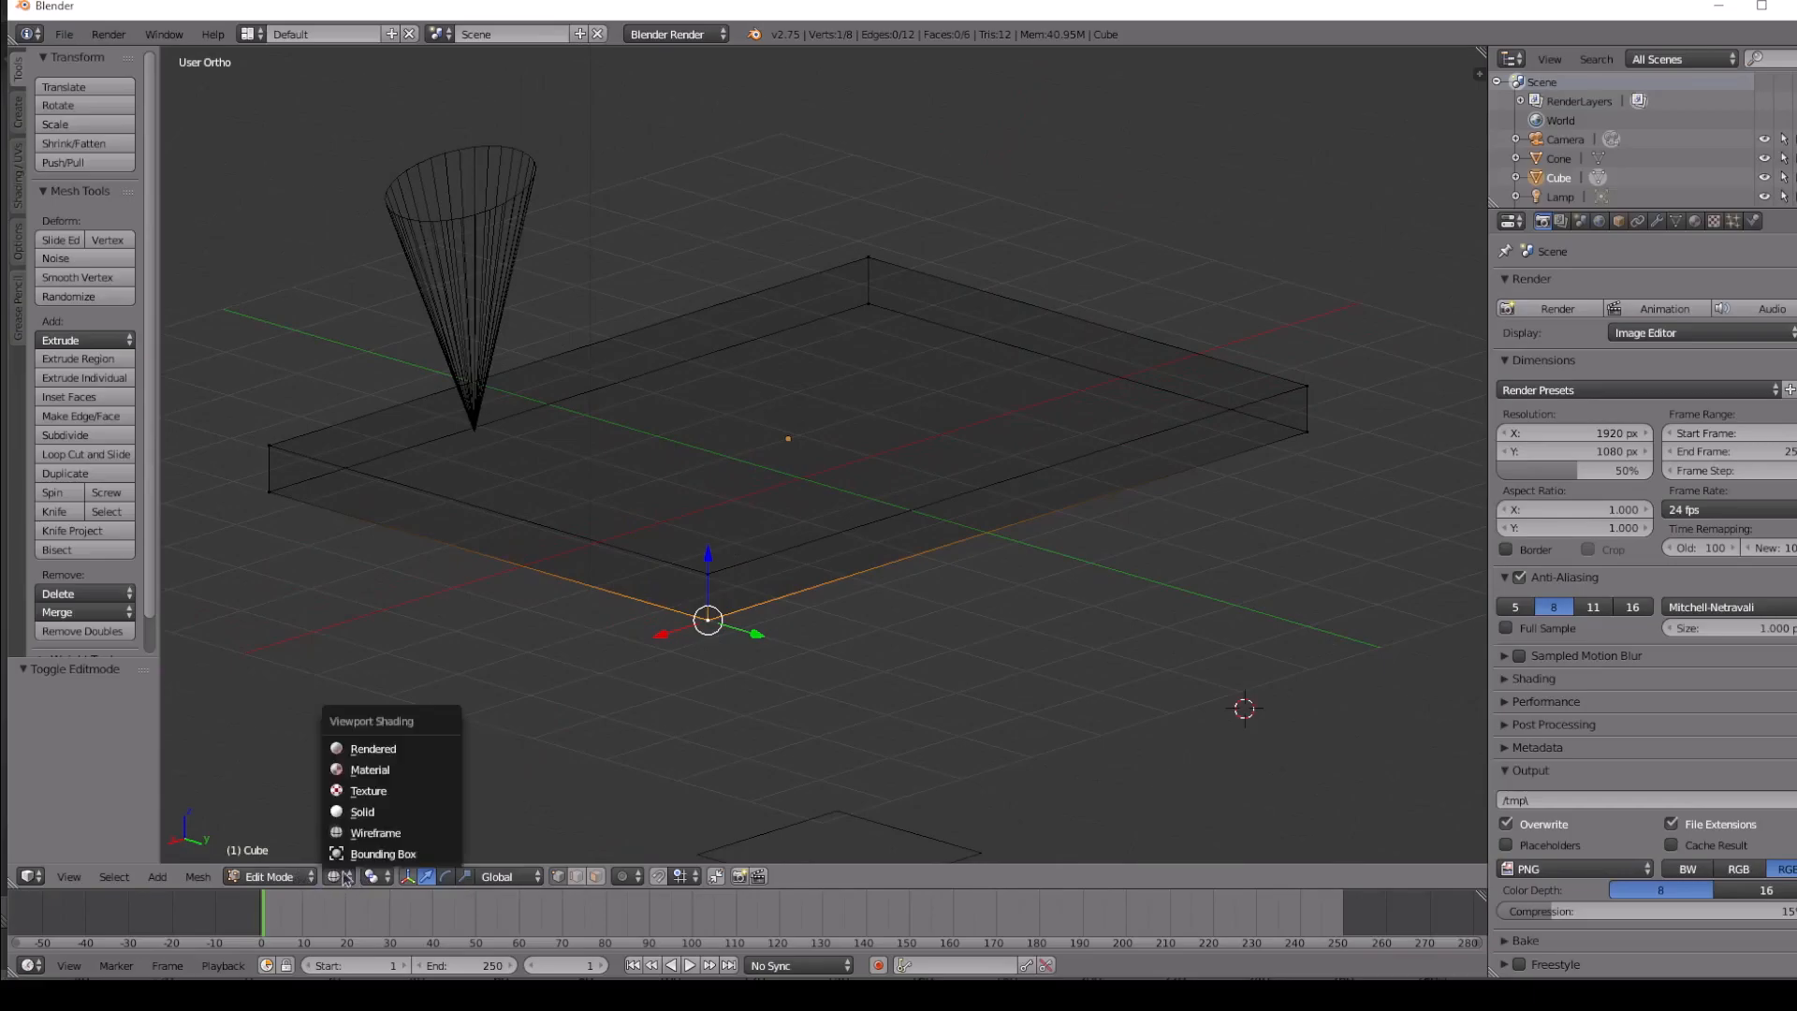
pyautogui.click(339, 853)
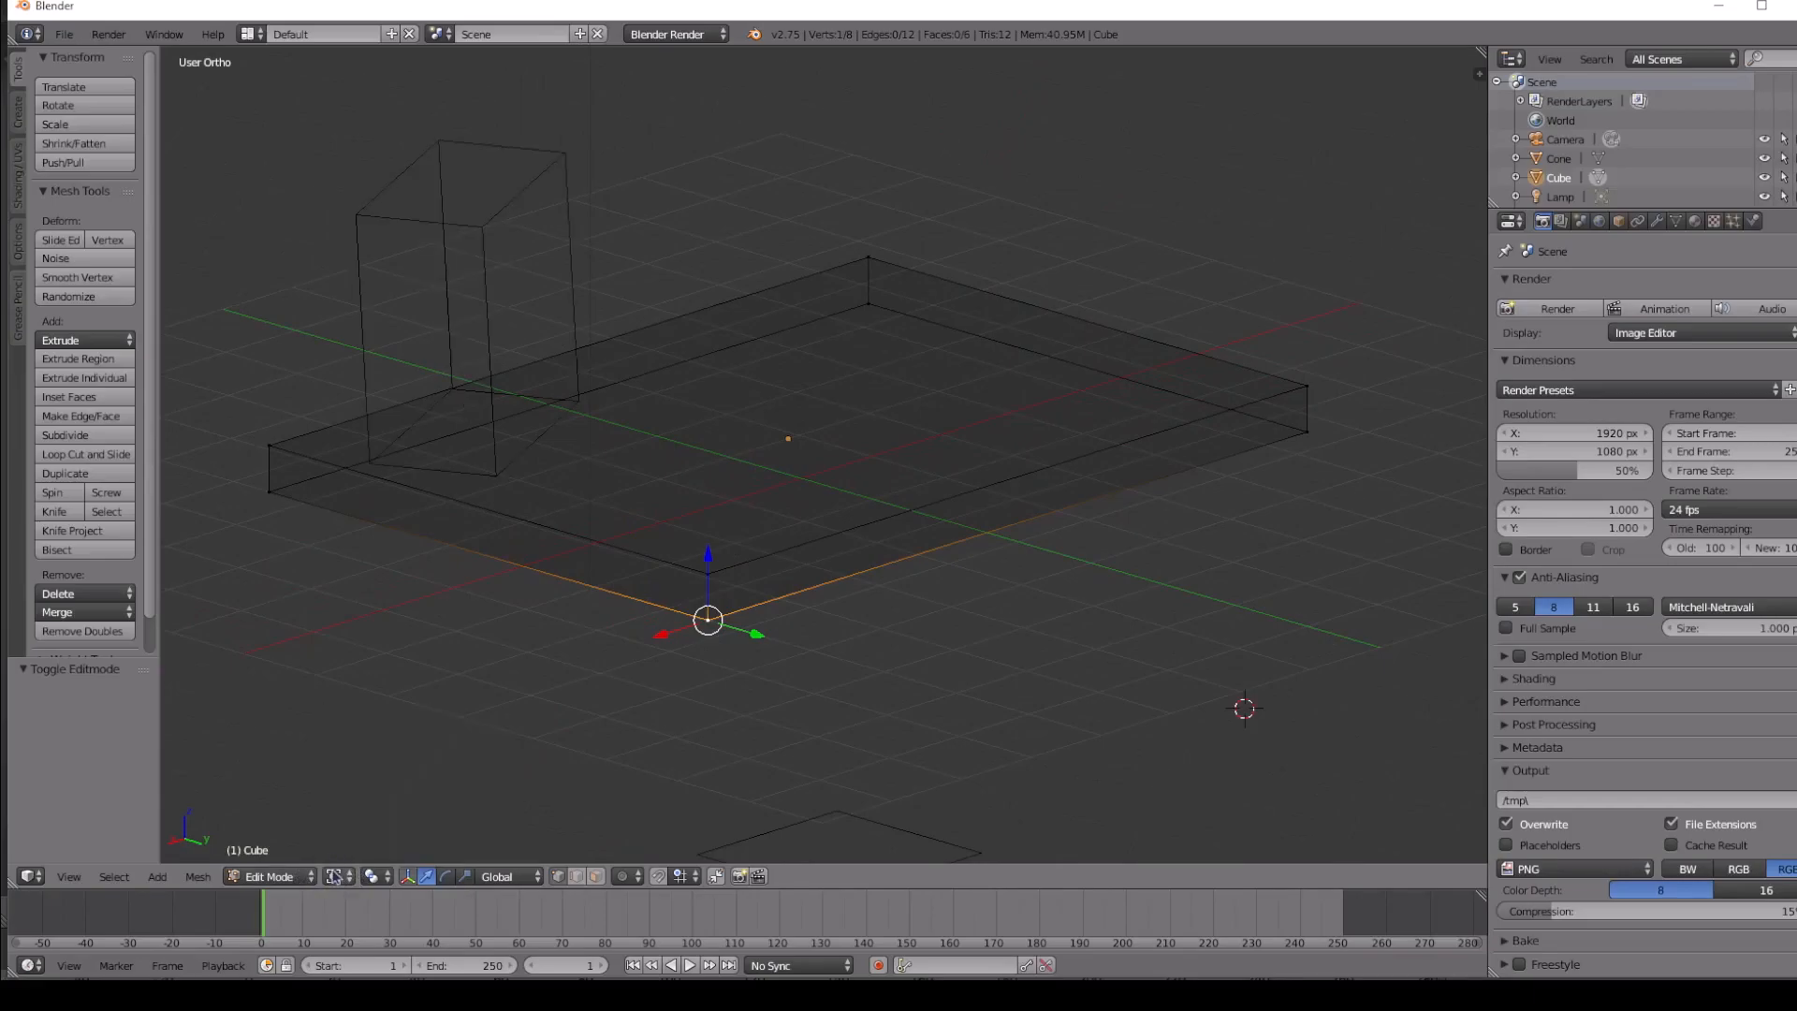
# Set the viewport shading to Wireframe and view the cone and slab from another angle.
pyautogui.click(335, 877)
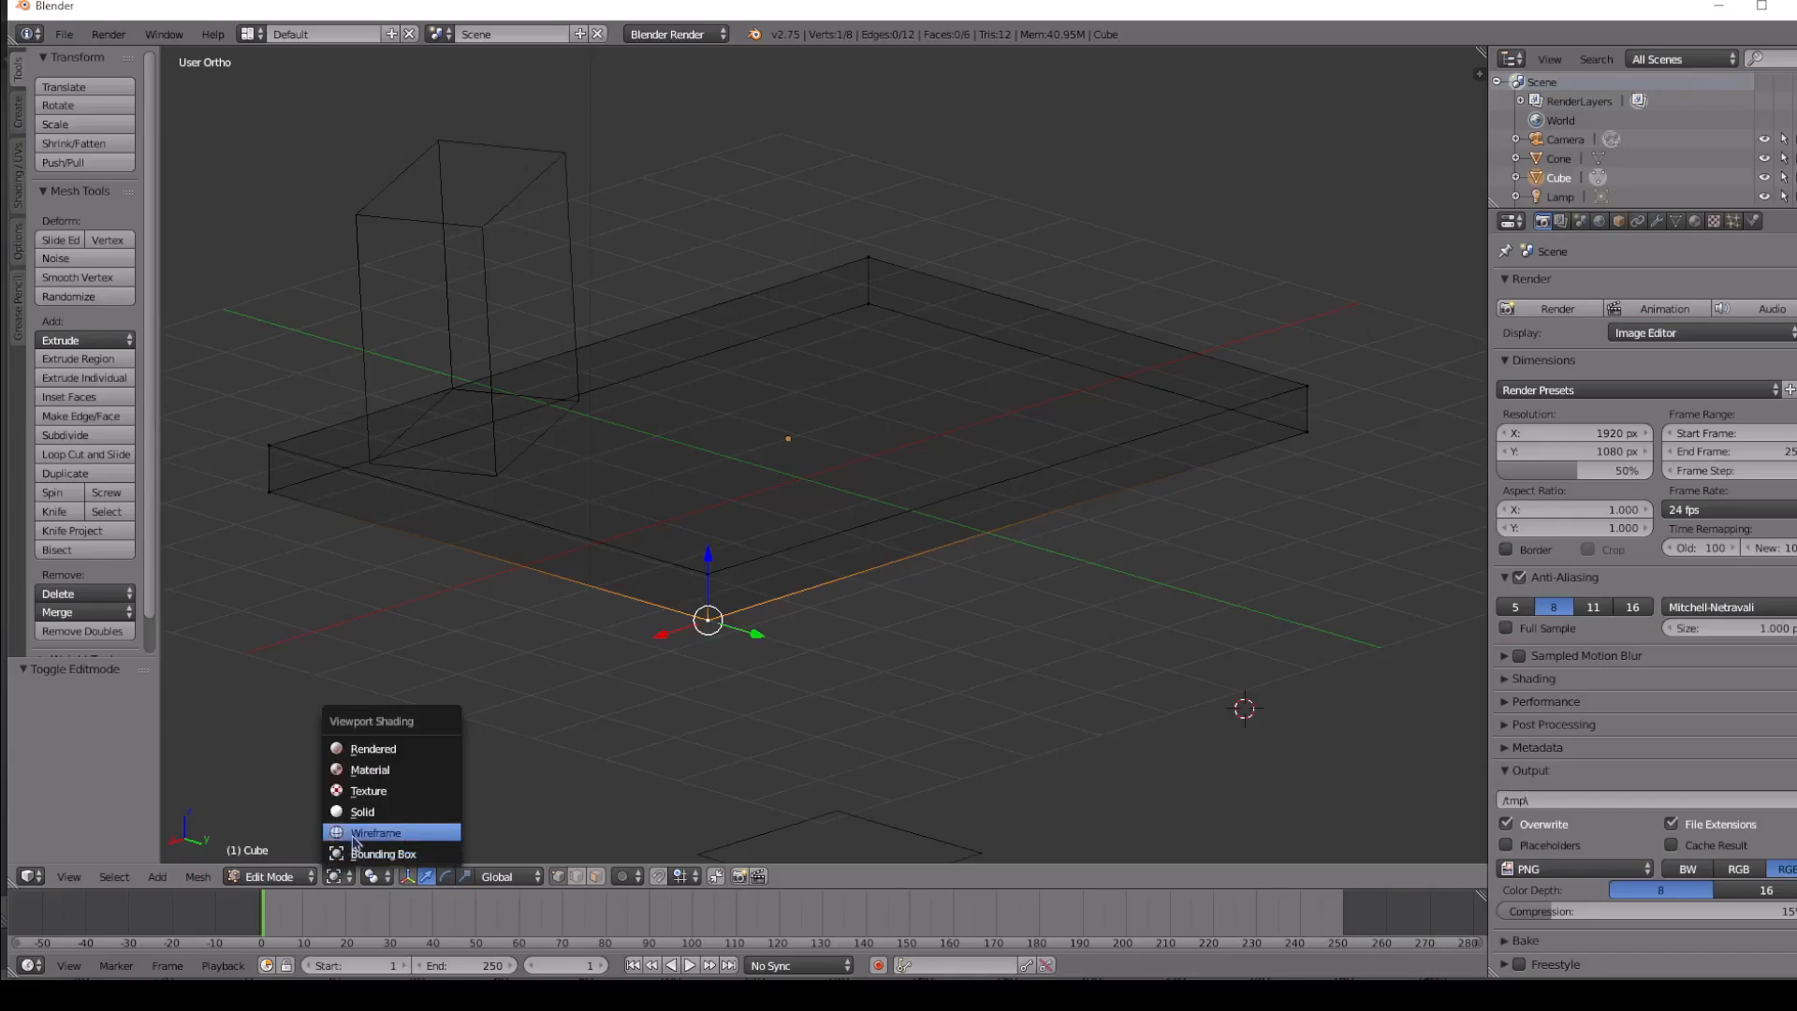
pyautogui.click(356, 833)
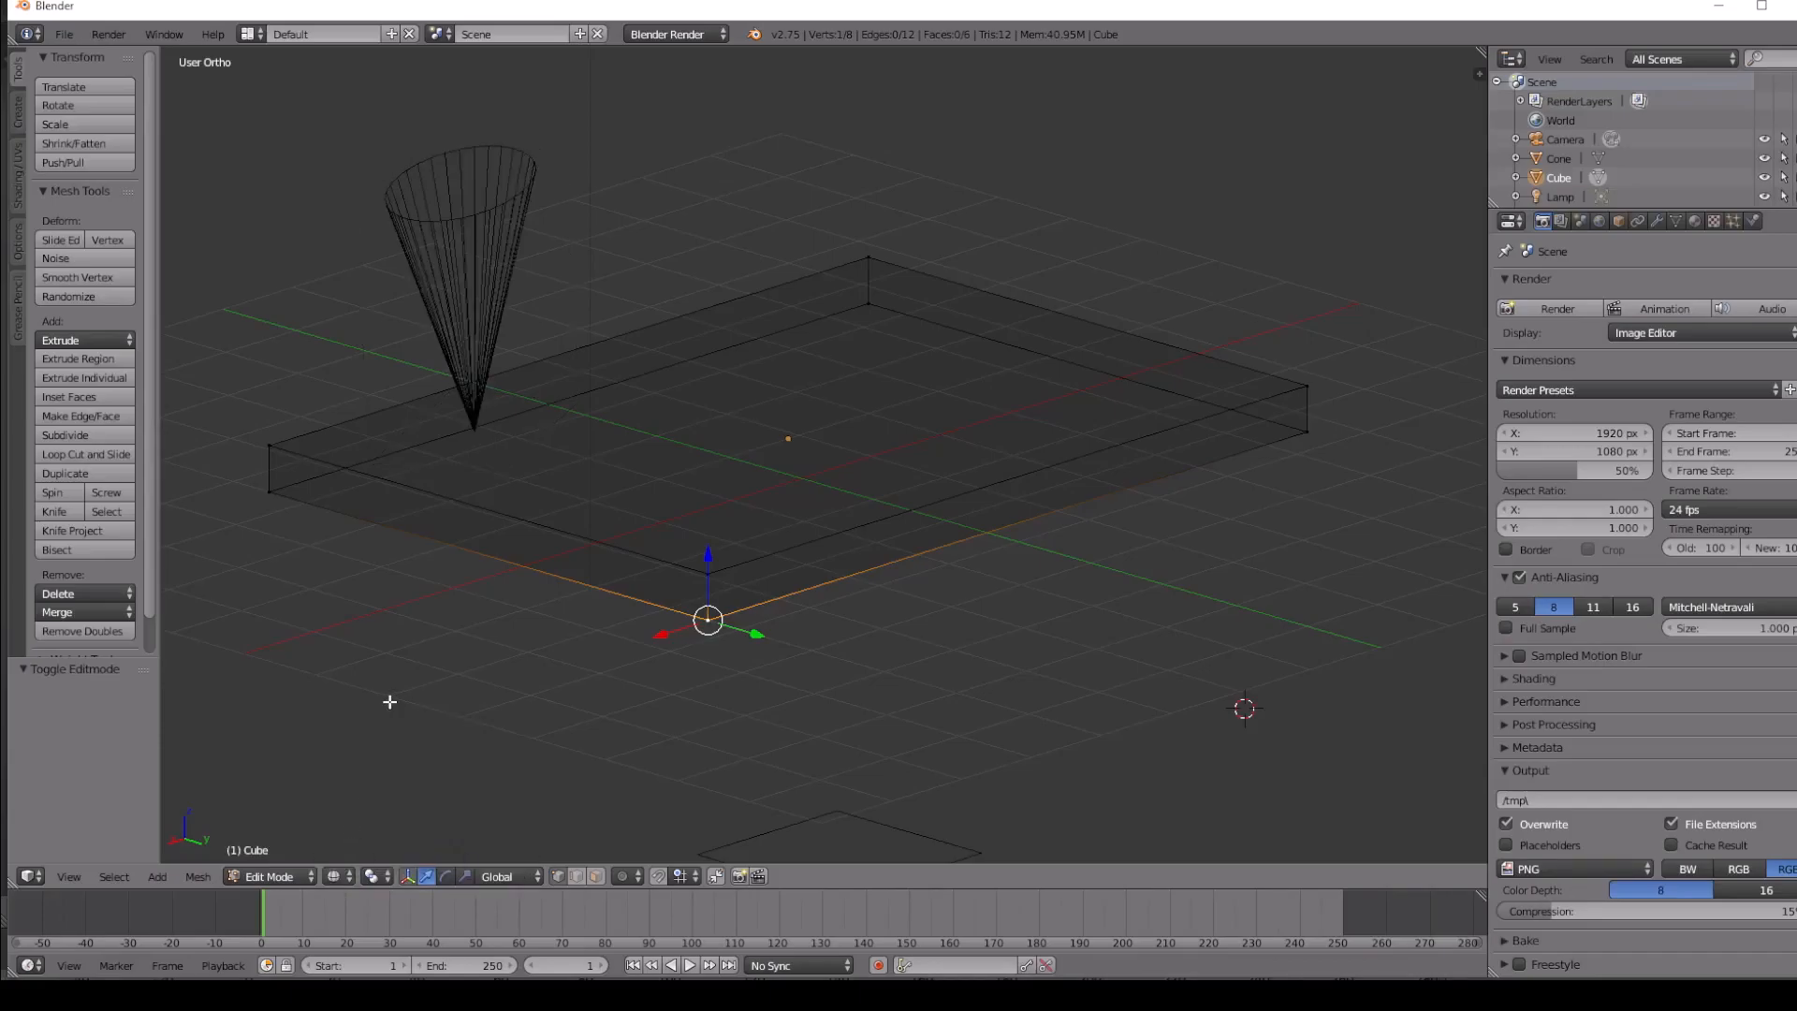
pyautogui.moveTo(477, 277); pyautogui.dragTo(381, 637, button='middle')
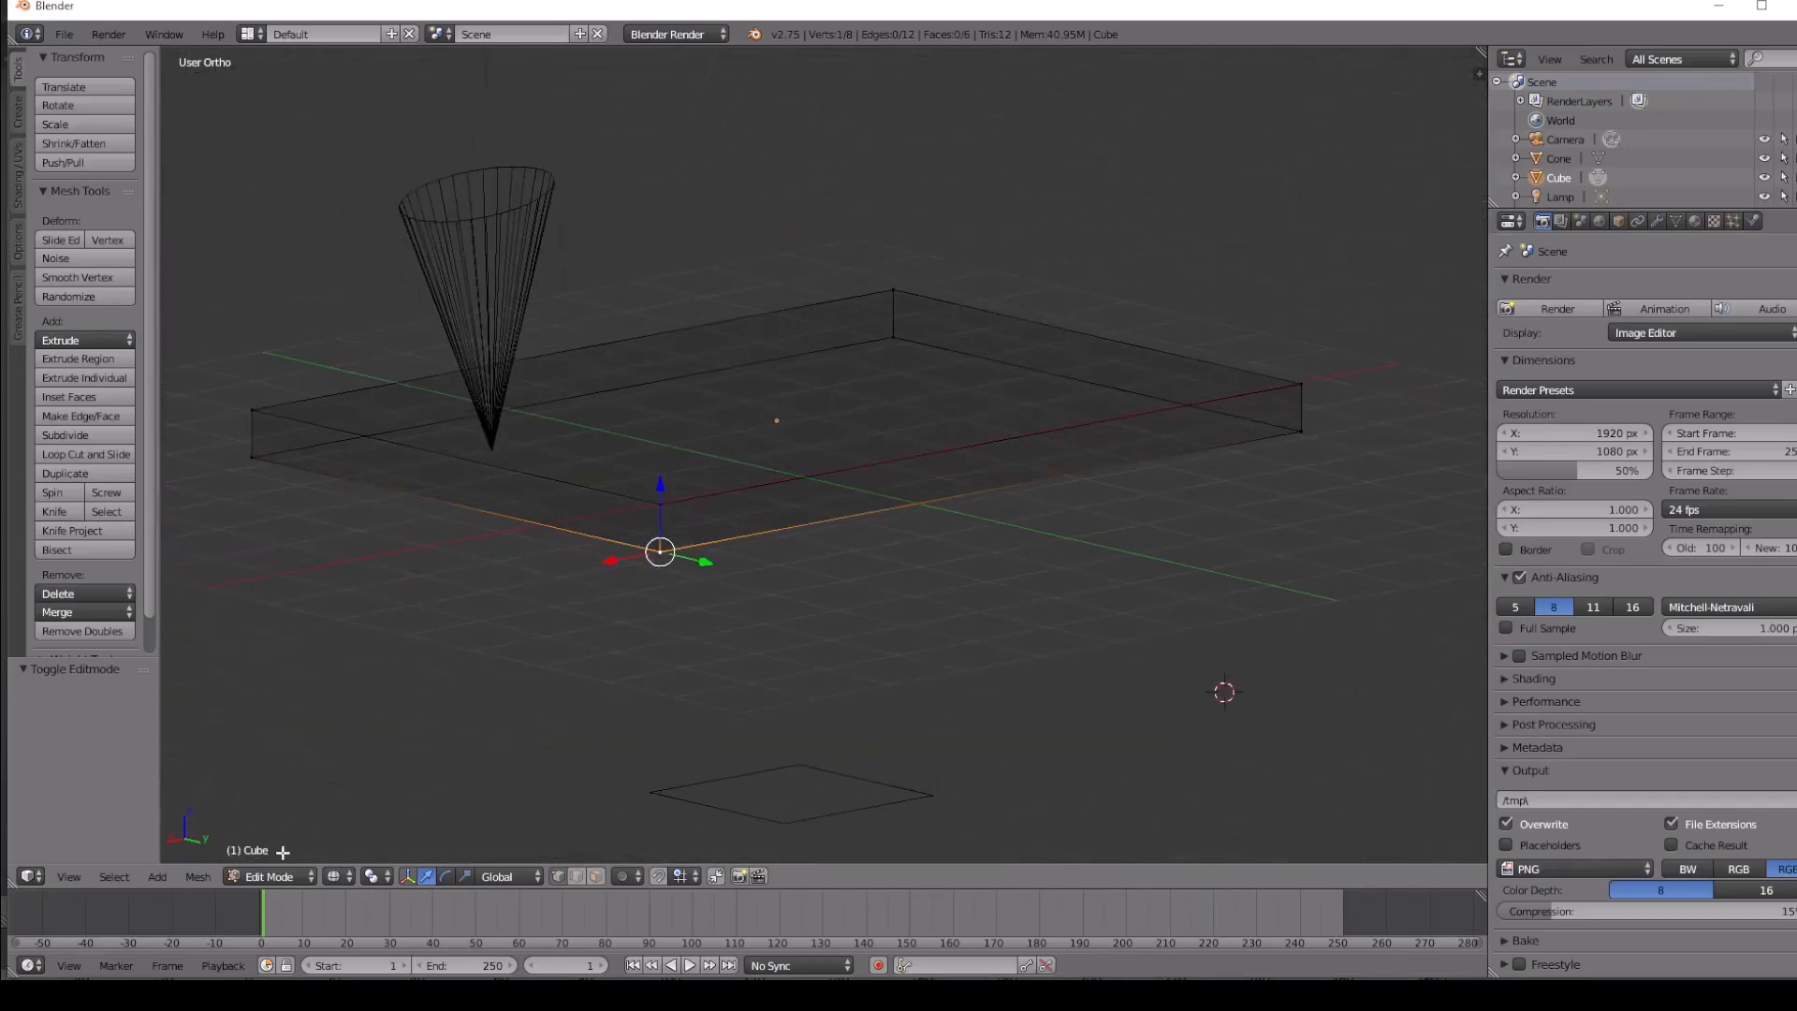
# Set the viewport shading to Solid.
pyautogui.click(283, 876)
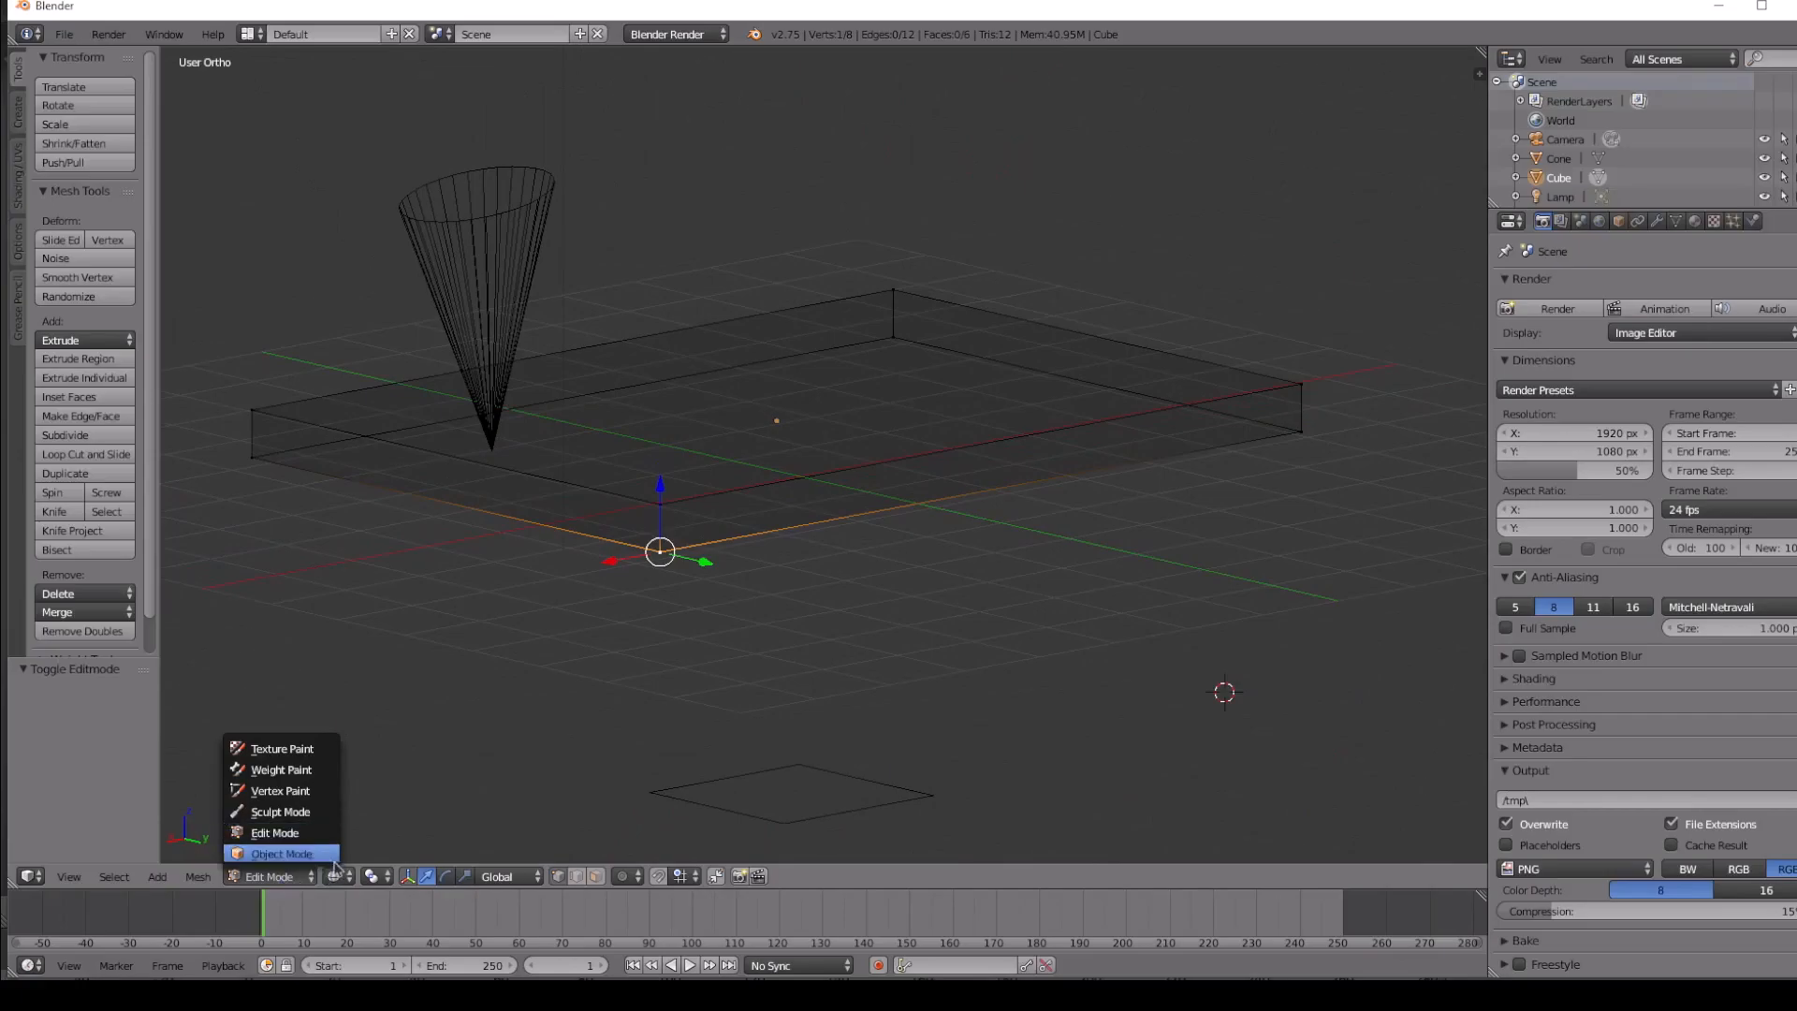
pyautogui.click(335, 879)
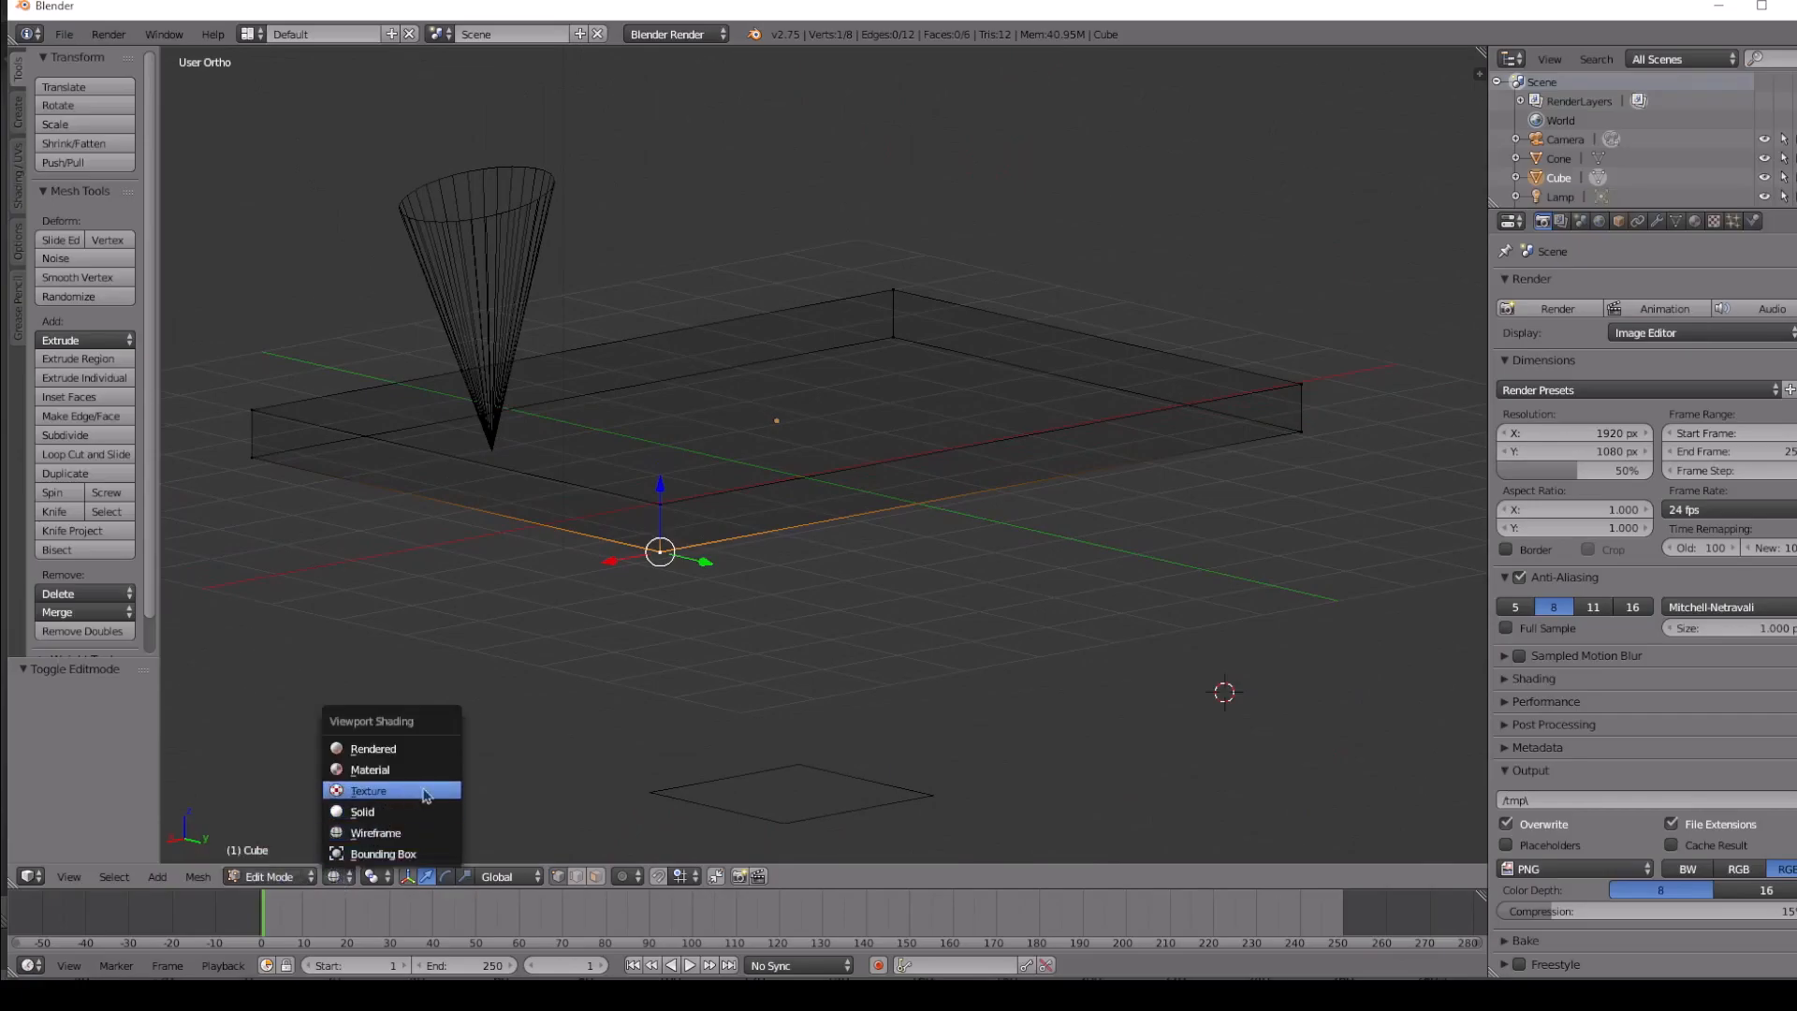
pyautogui.click(372, 811)
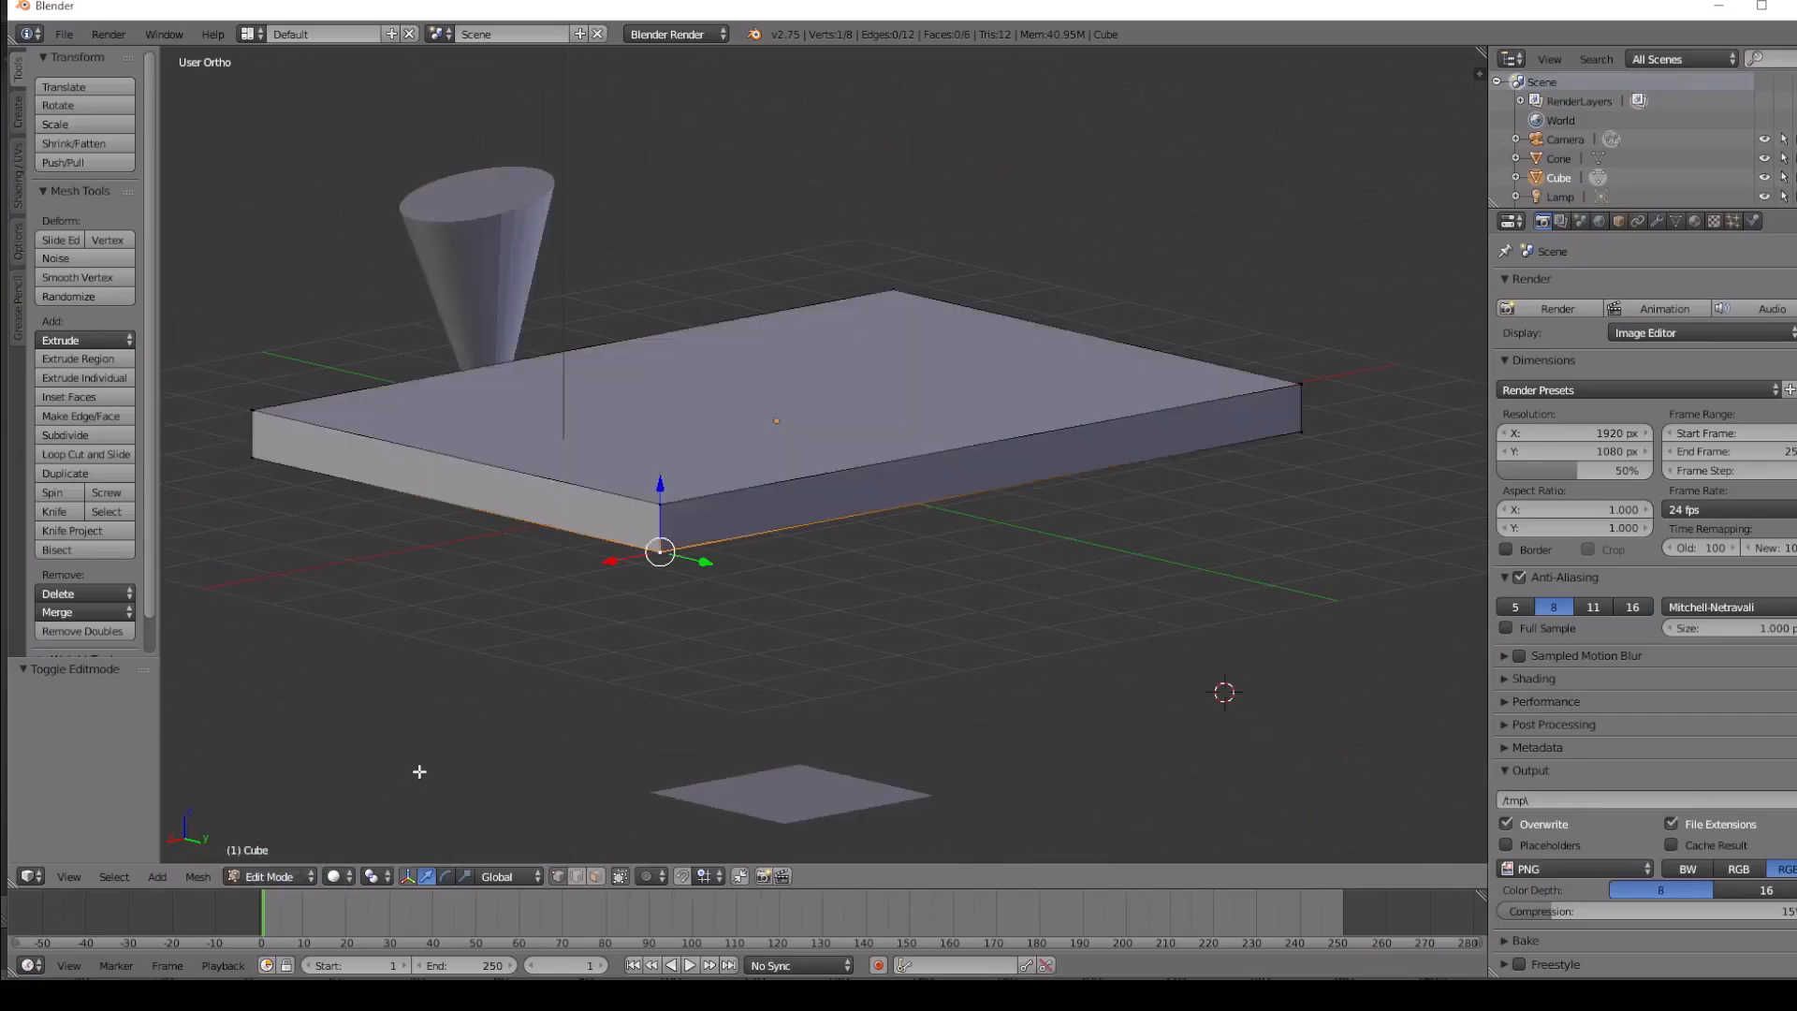
pyautogui.click(335, 877)
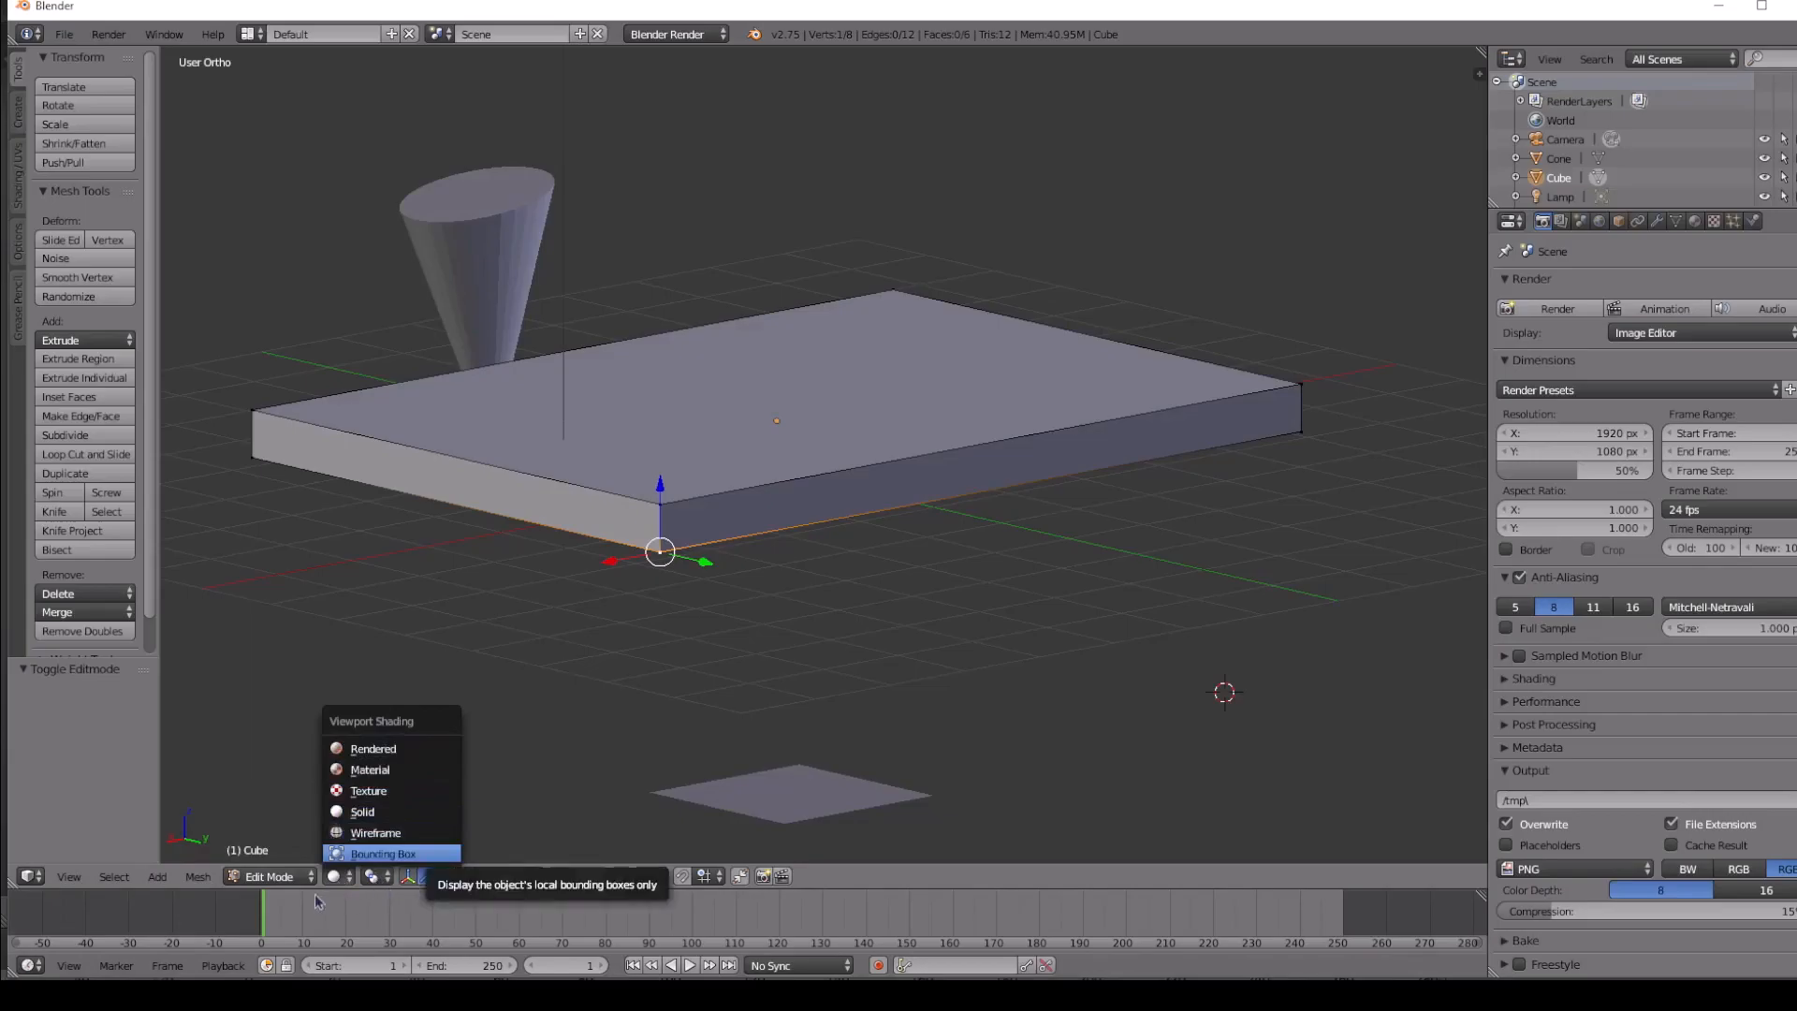
# Place the 3D cursor on the slab's top face near its front corner.
pyautogui.click(808, 556)
pyautogui.click(774, 606)
pyautogui.click(740, 460)
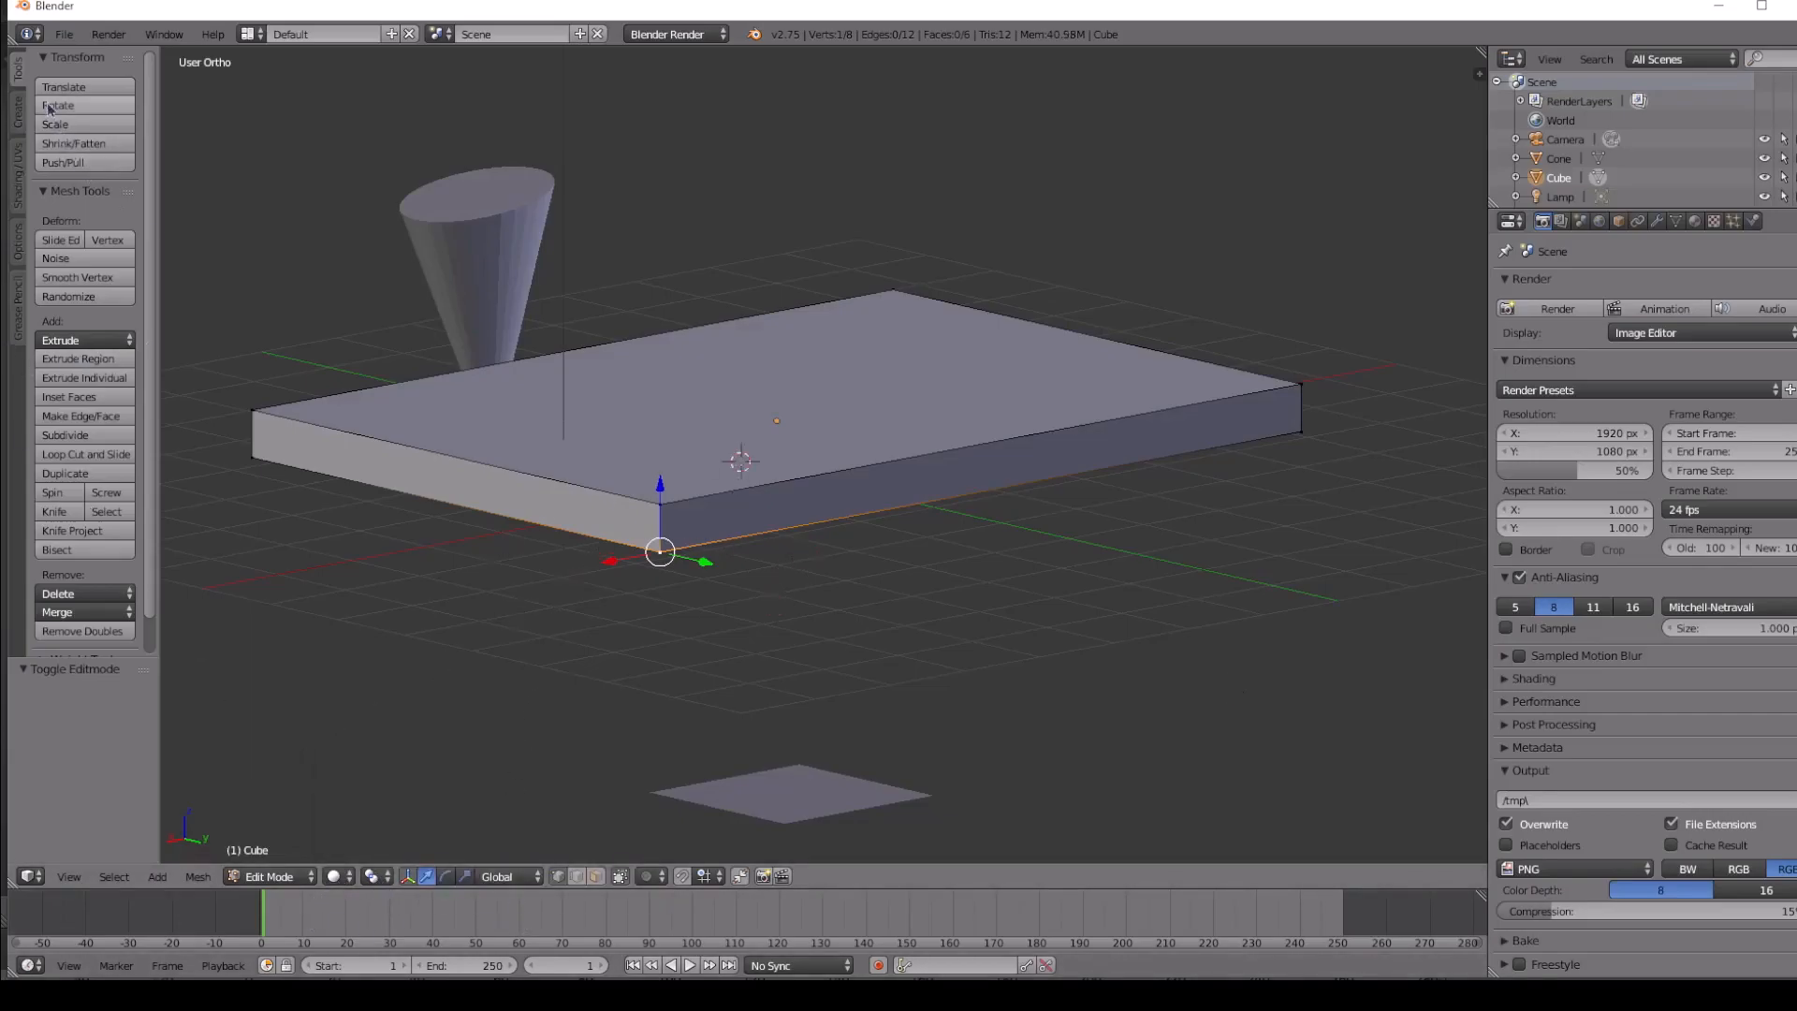
# Look through the Shading/UVs, Options and Grease Pencil tool sets and return to the mesh tools.
pyautogui.click(15, 154)
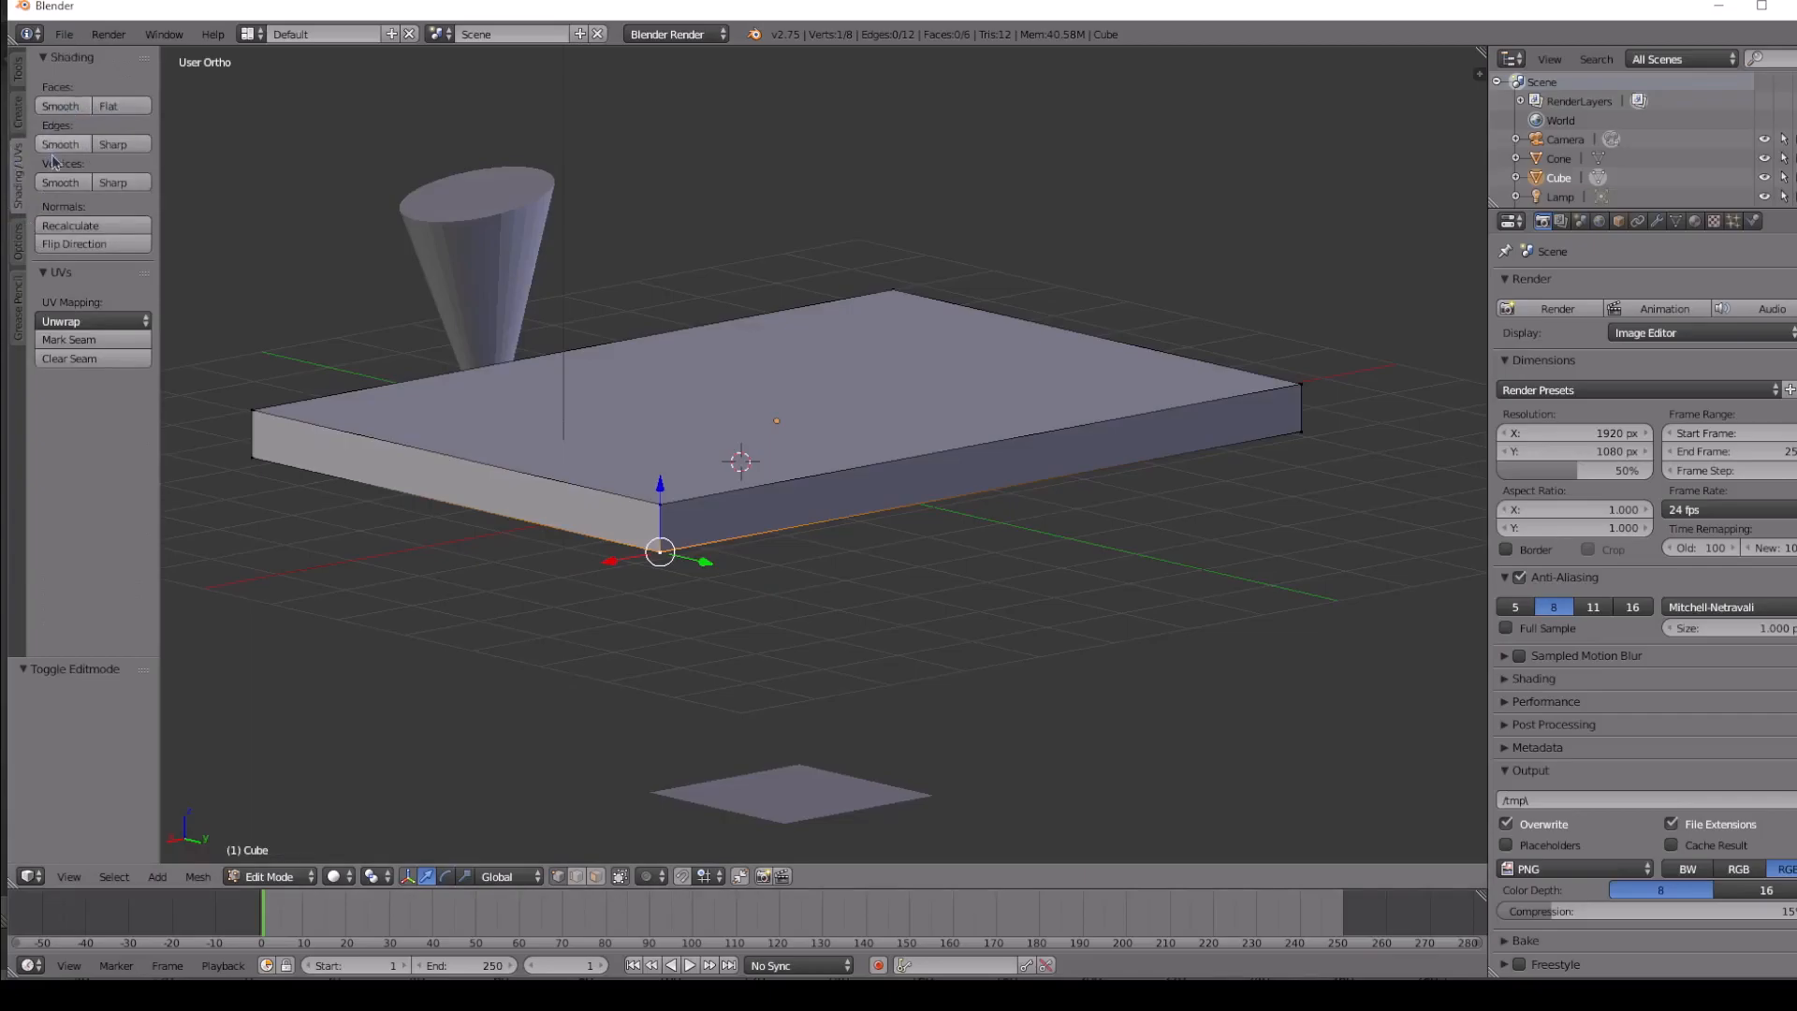
pyautogui.click(17, 245)
pyautogui.click(19, 299)
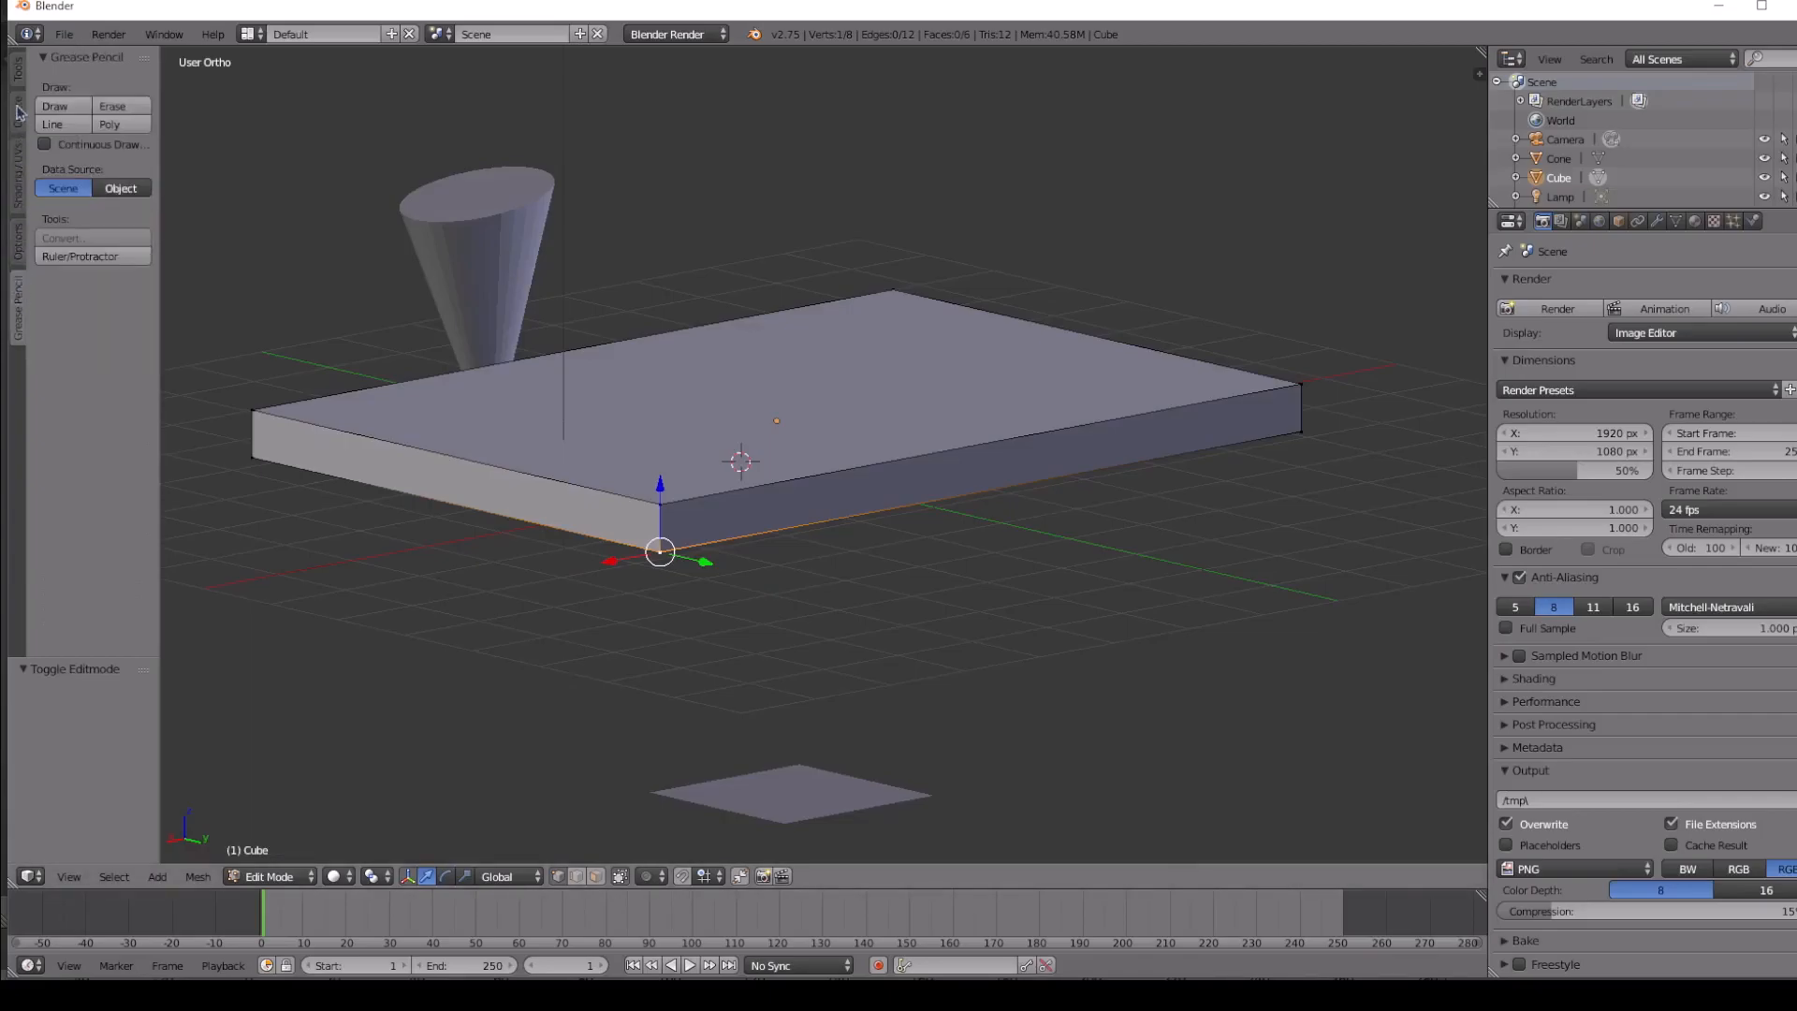
pyautogui.click(21, 77)
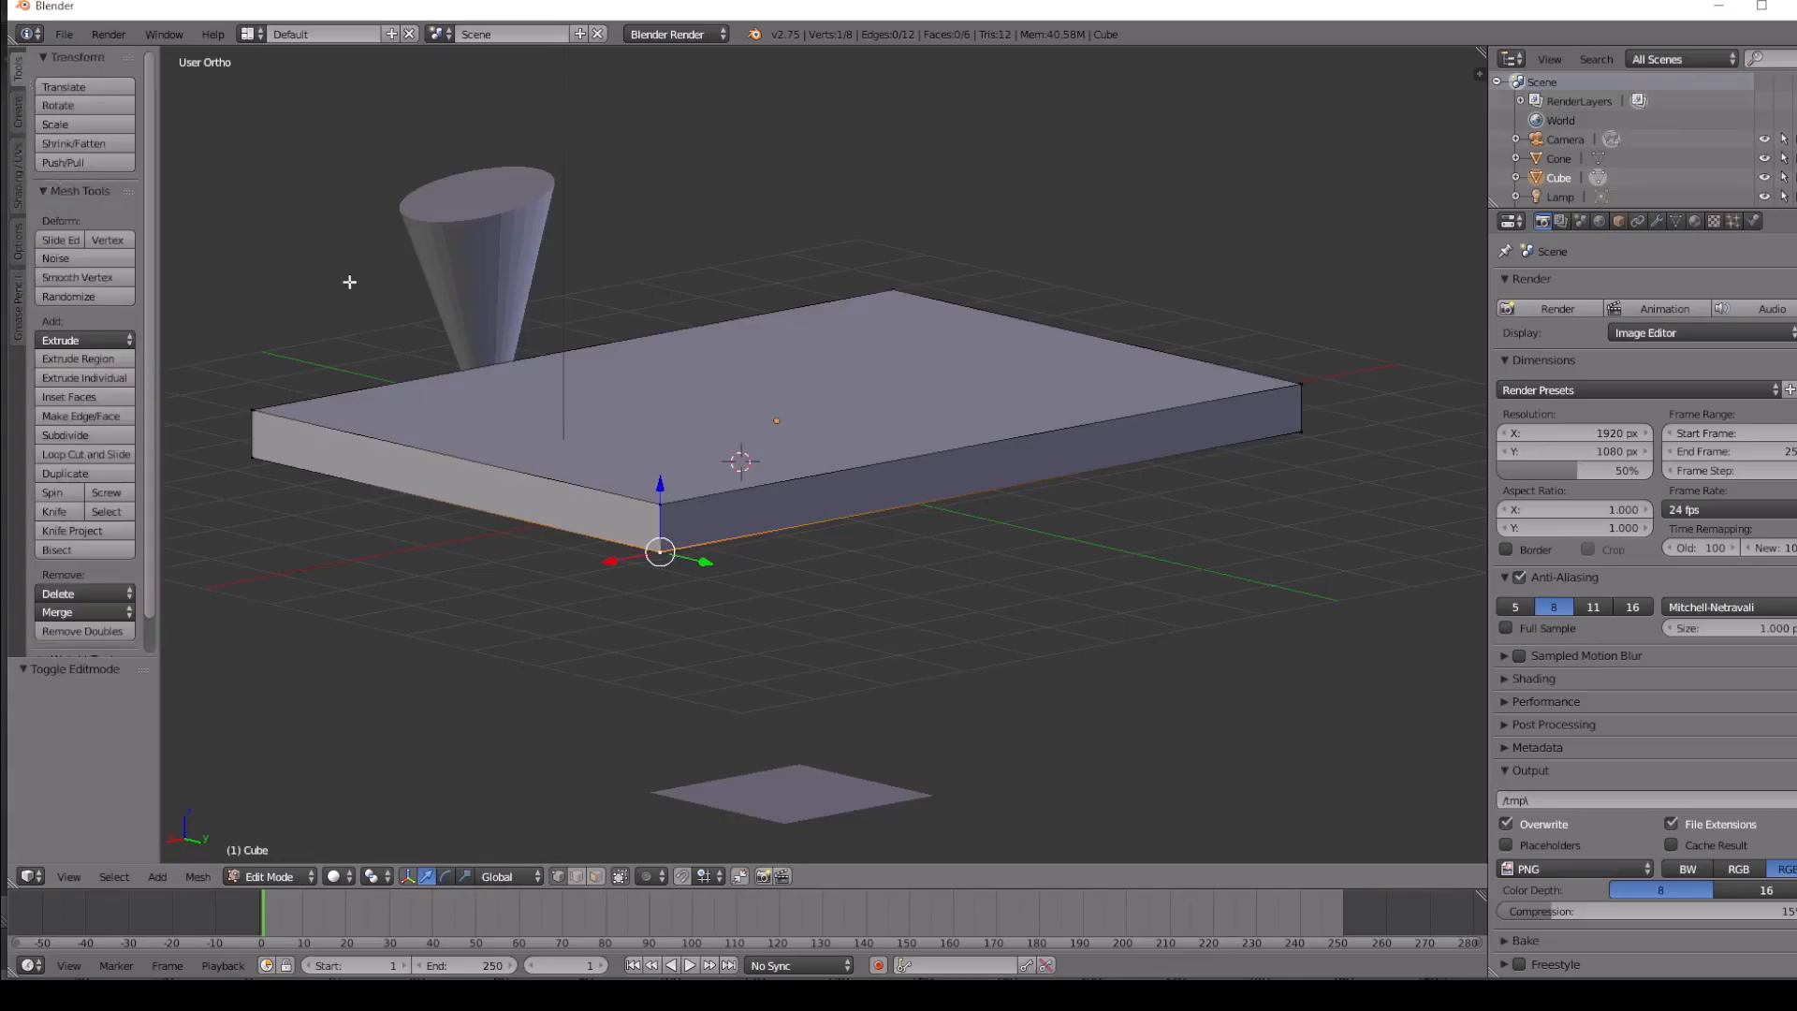
# Move the 3D cursor on the slab and switch the slab repeatedly between Object Mode and Edit Mode, finishing in Edit Mode.
pyautogui.click(681, 398)
pyautogui.click(674, 463)
pyautogui.press('Tab')
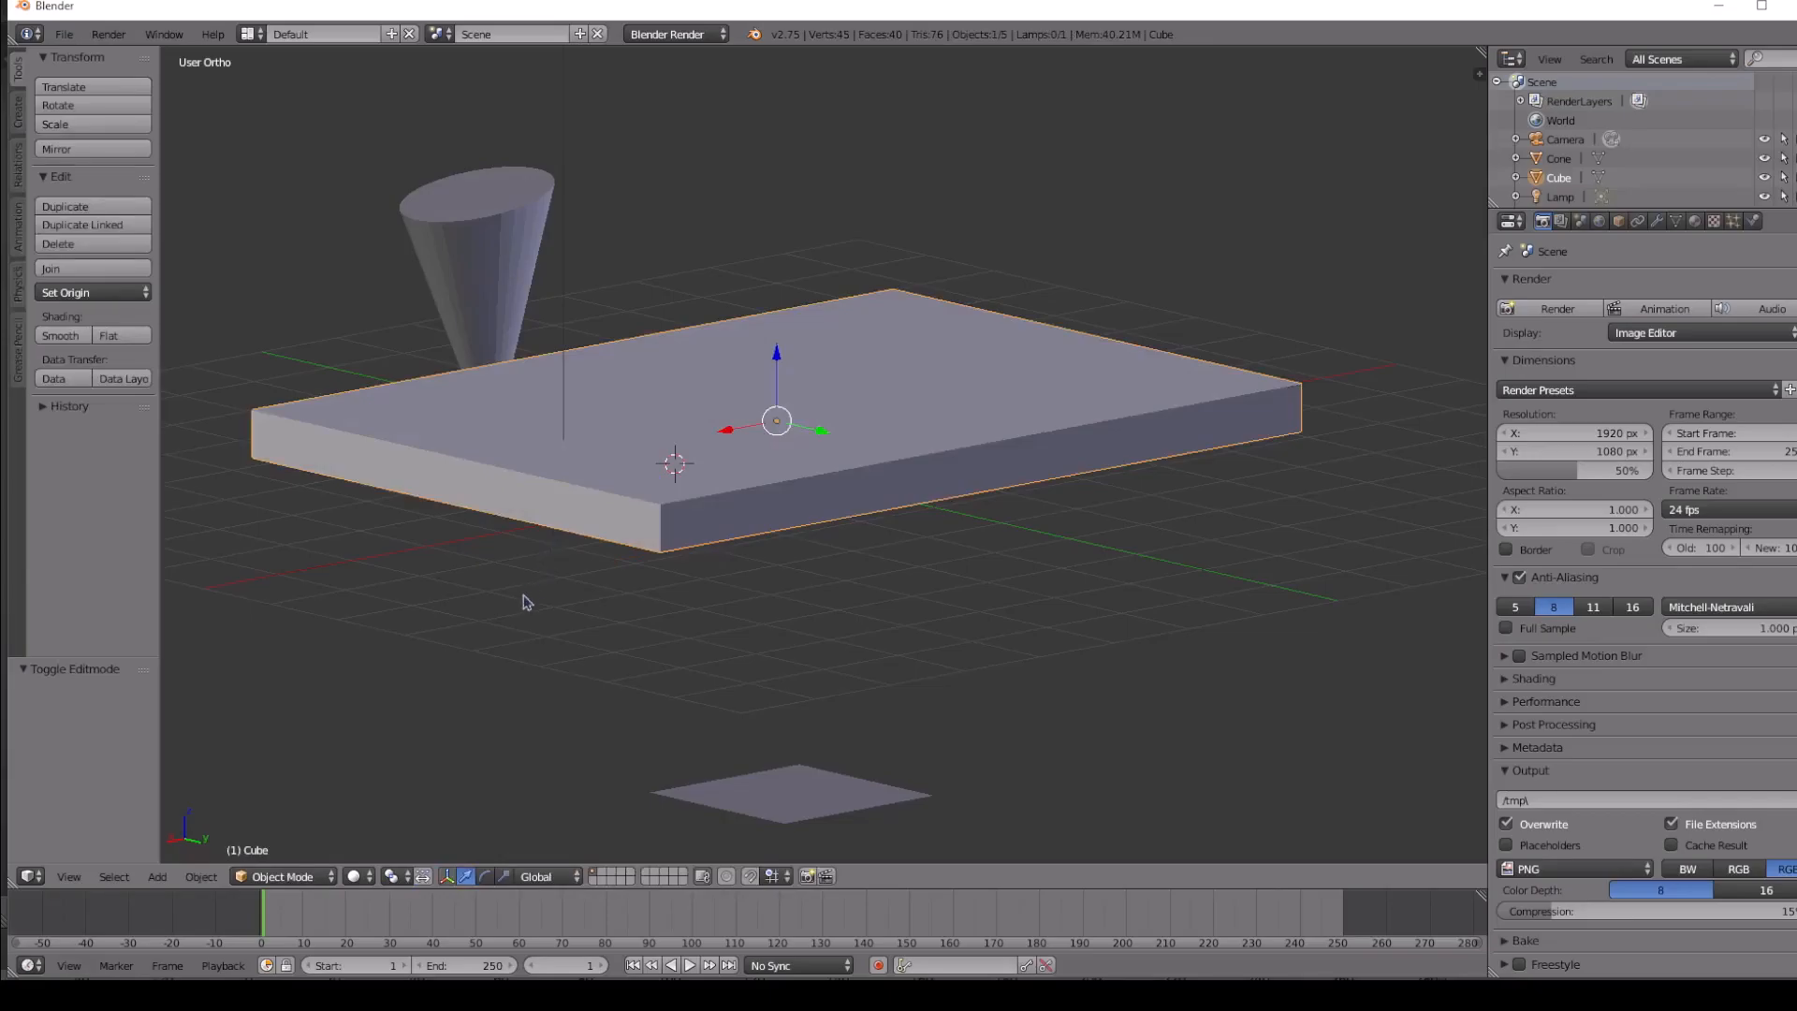
pyautogui.press('Tab')
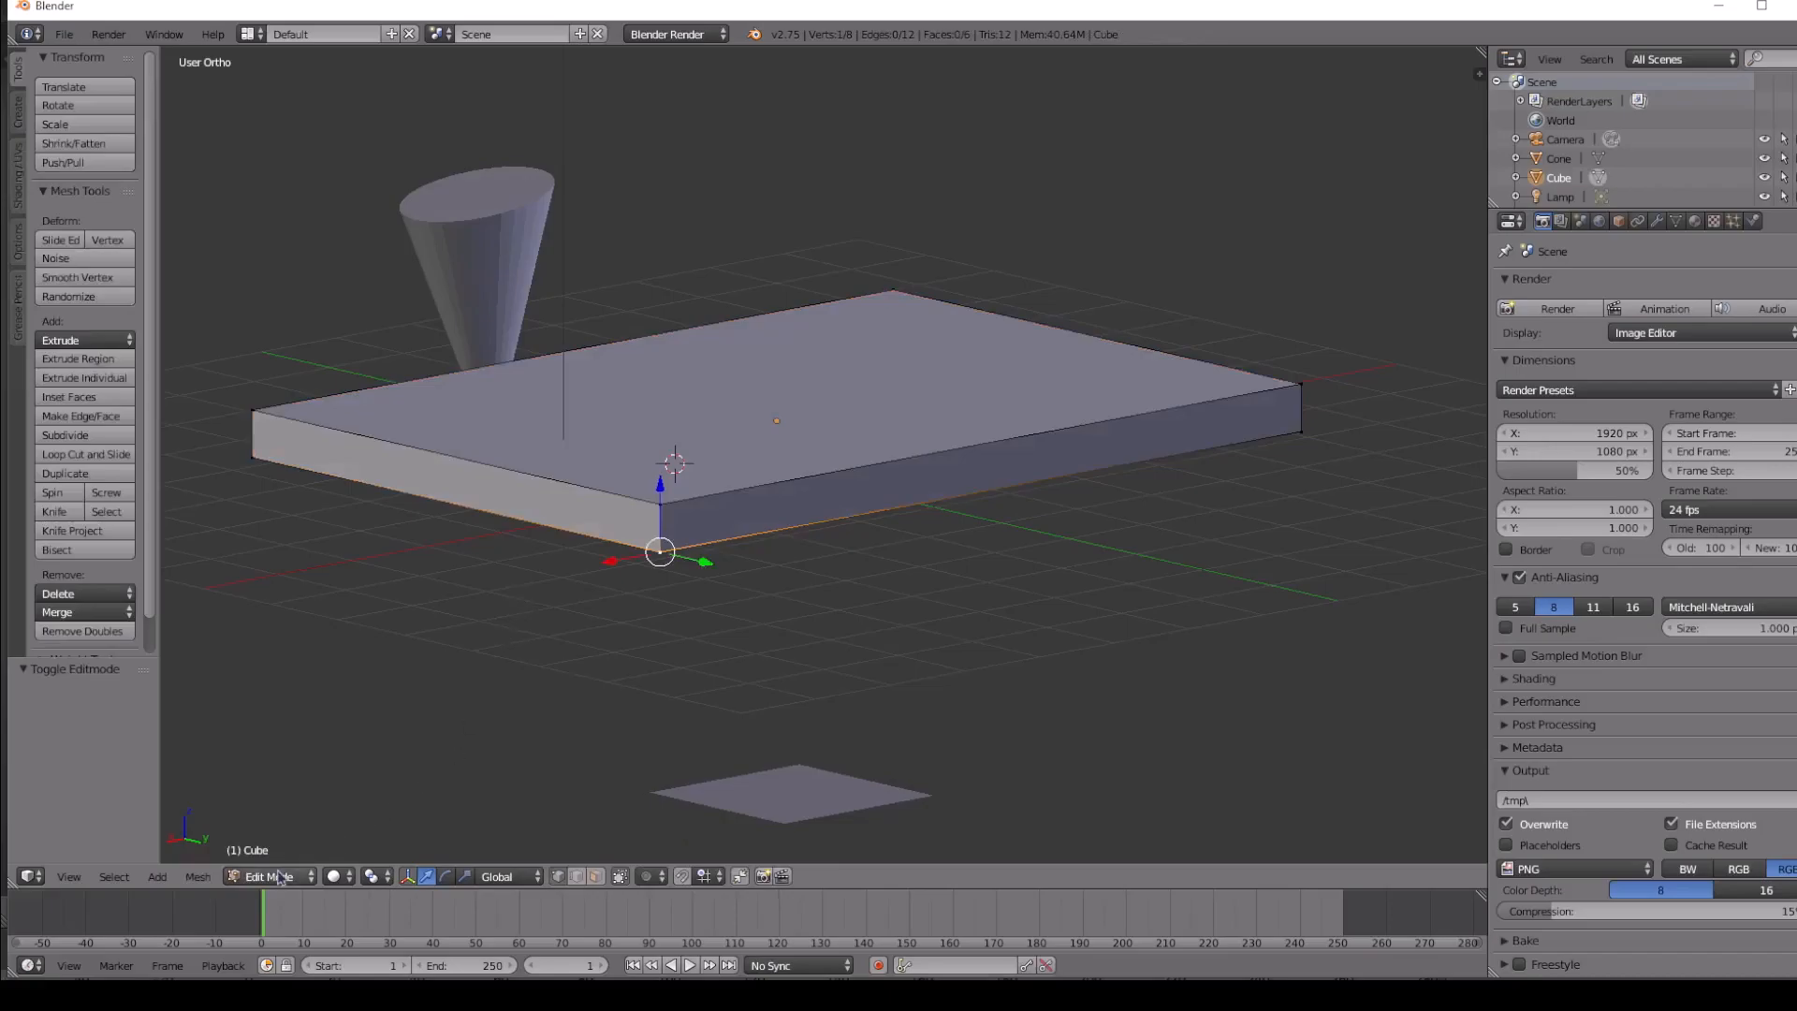
pyautogui.press('Tab')
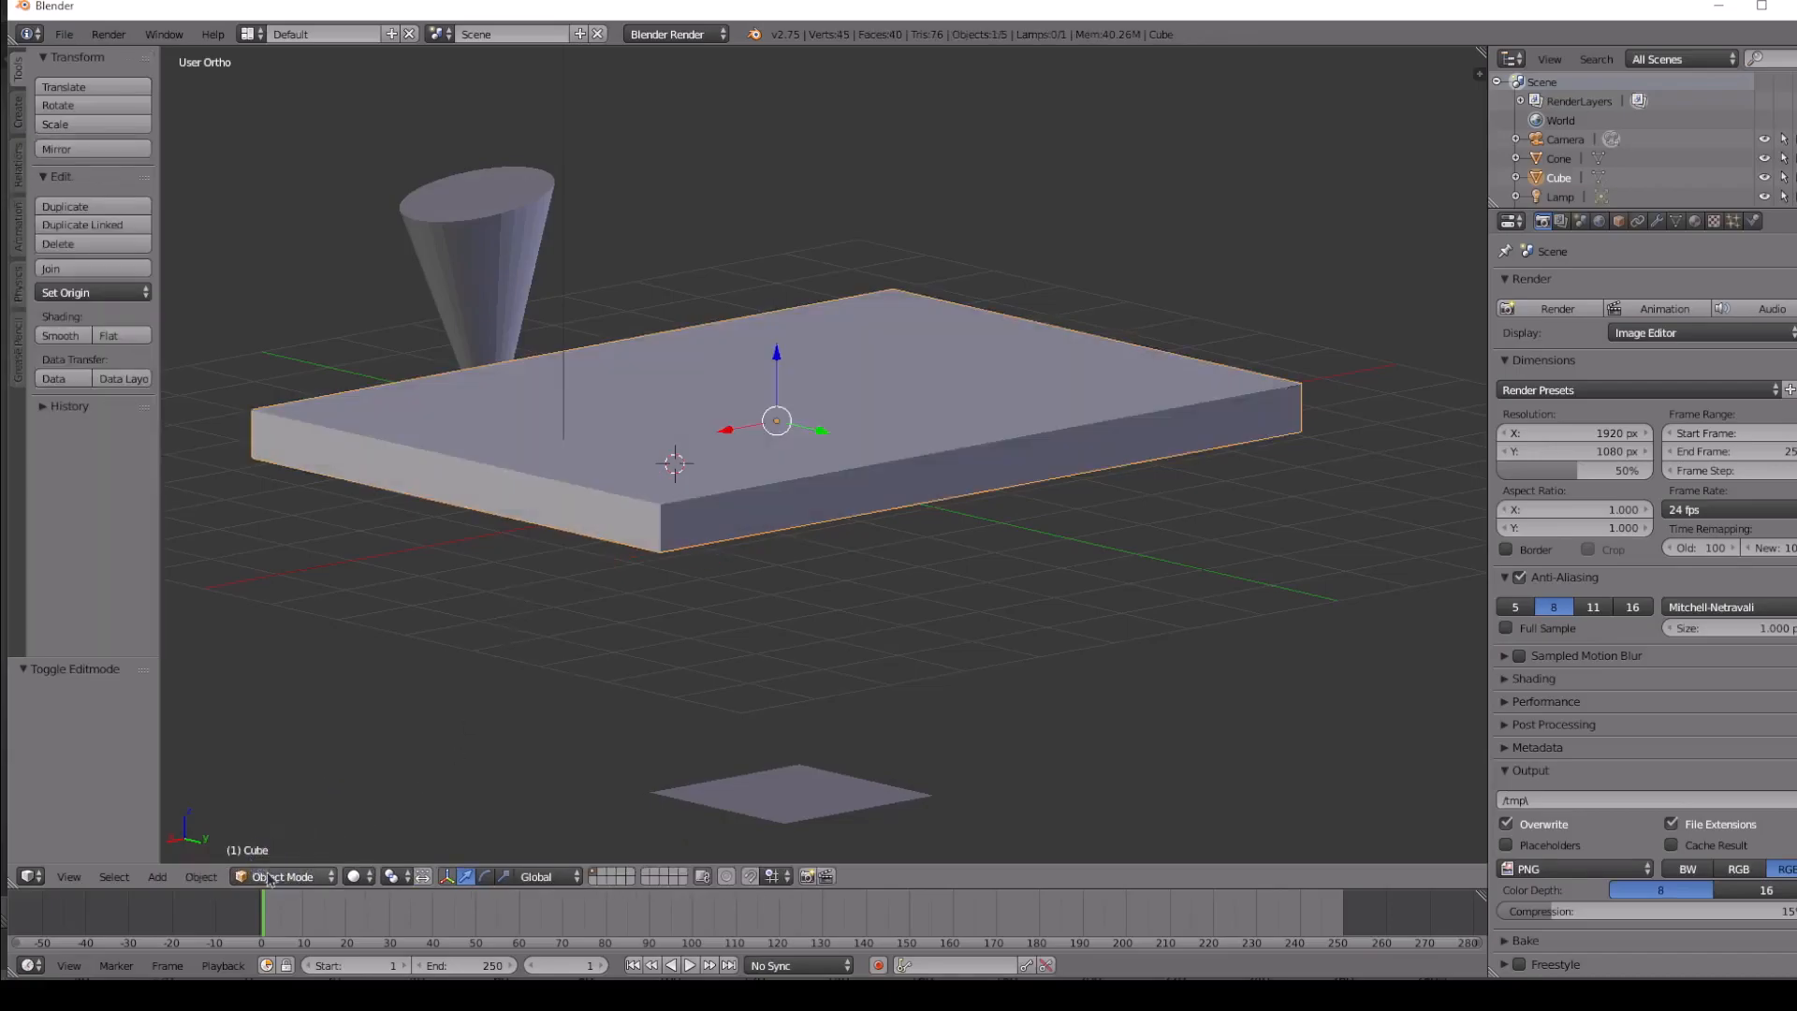
pyautogui.press('Tab')
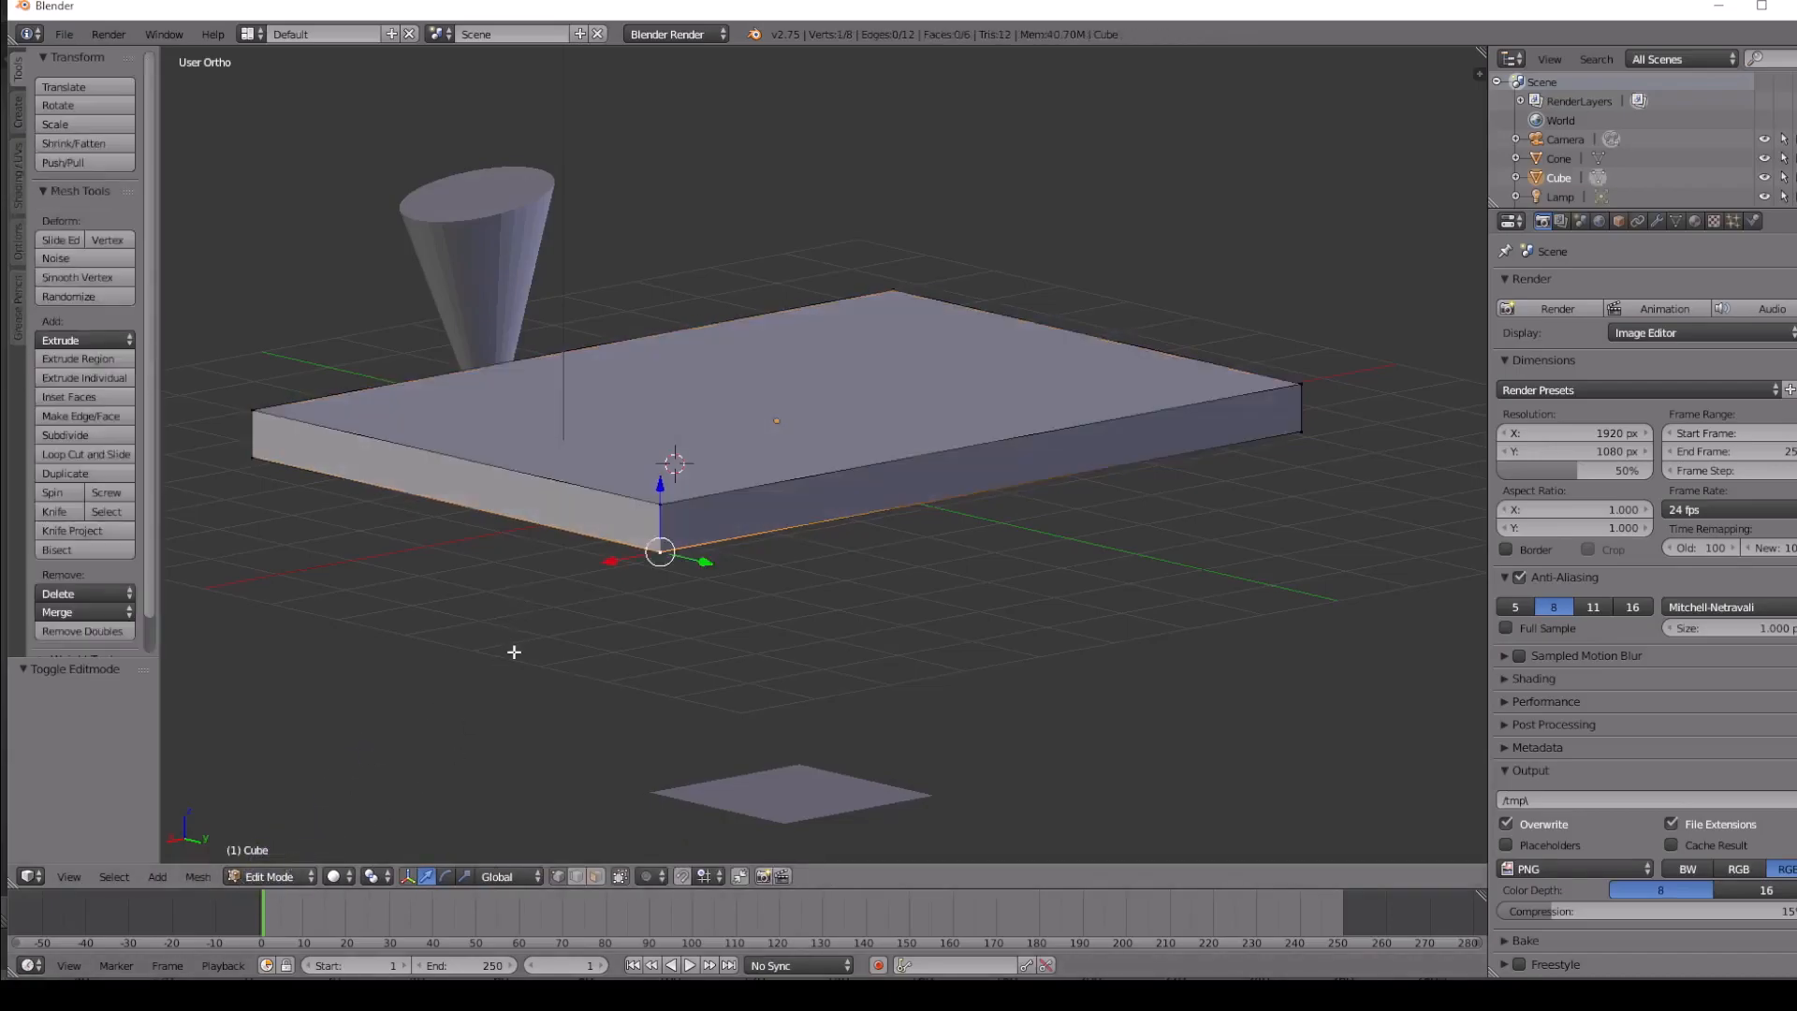
pyautogui.press('Tab')
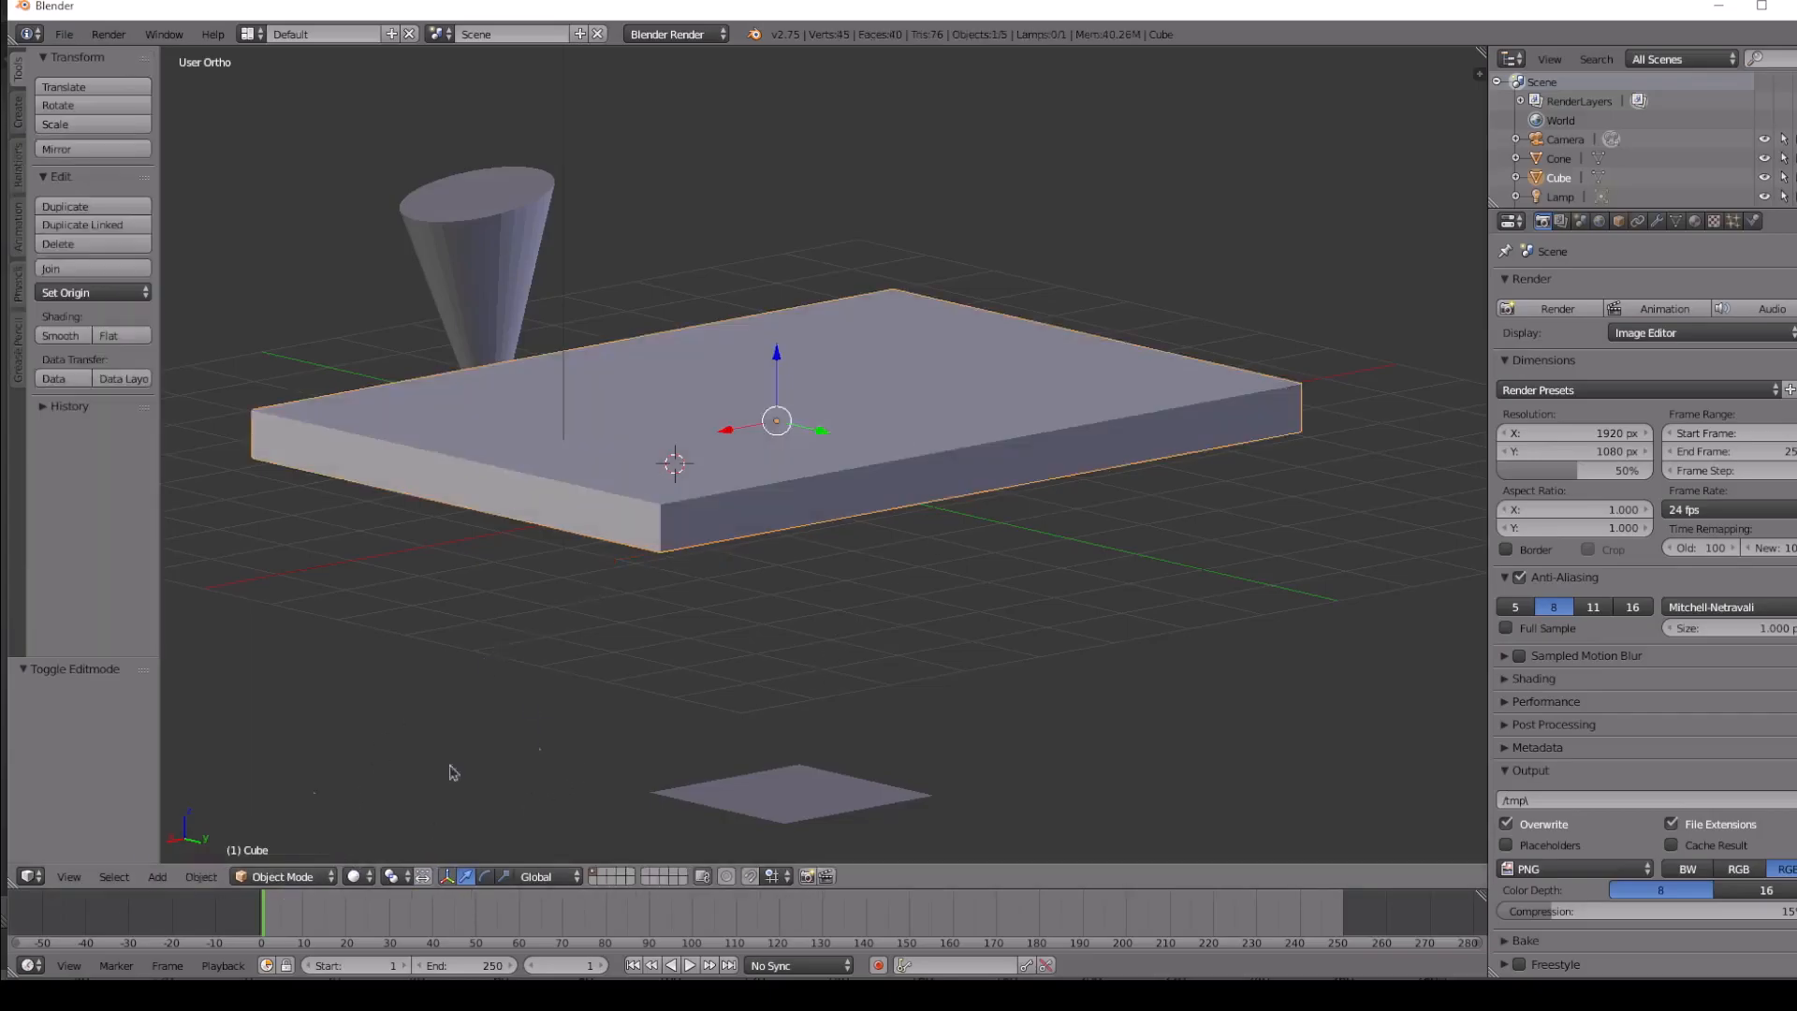
pyautogui.press('Tab')
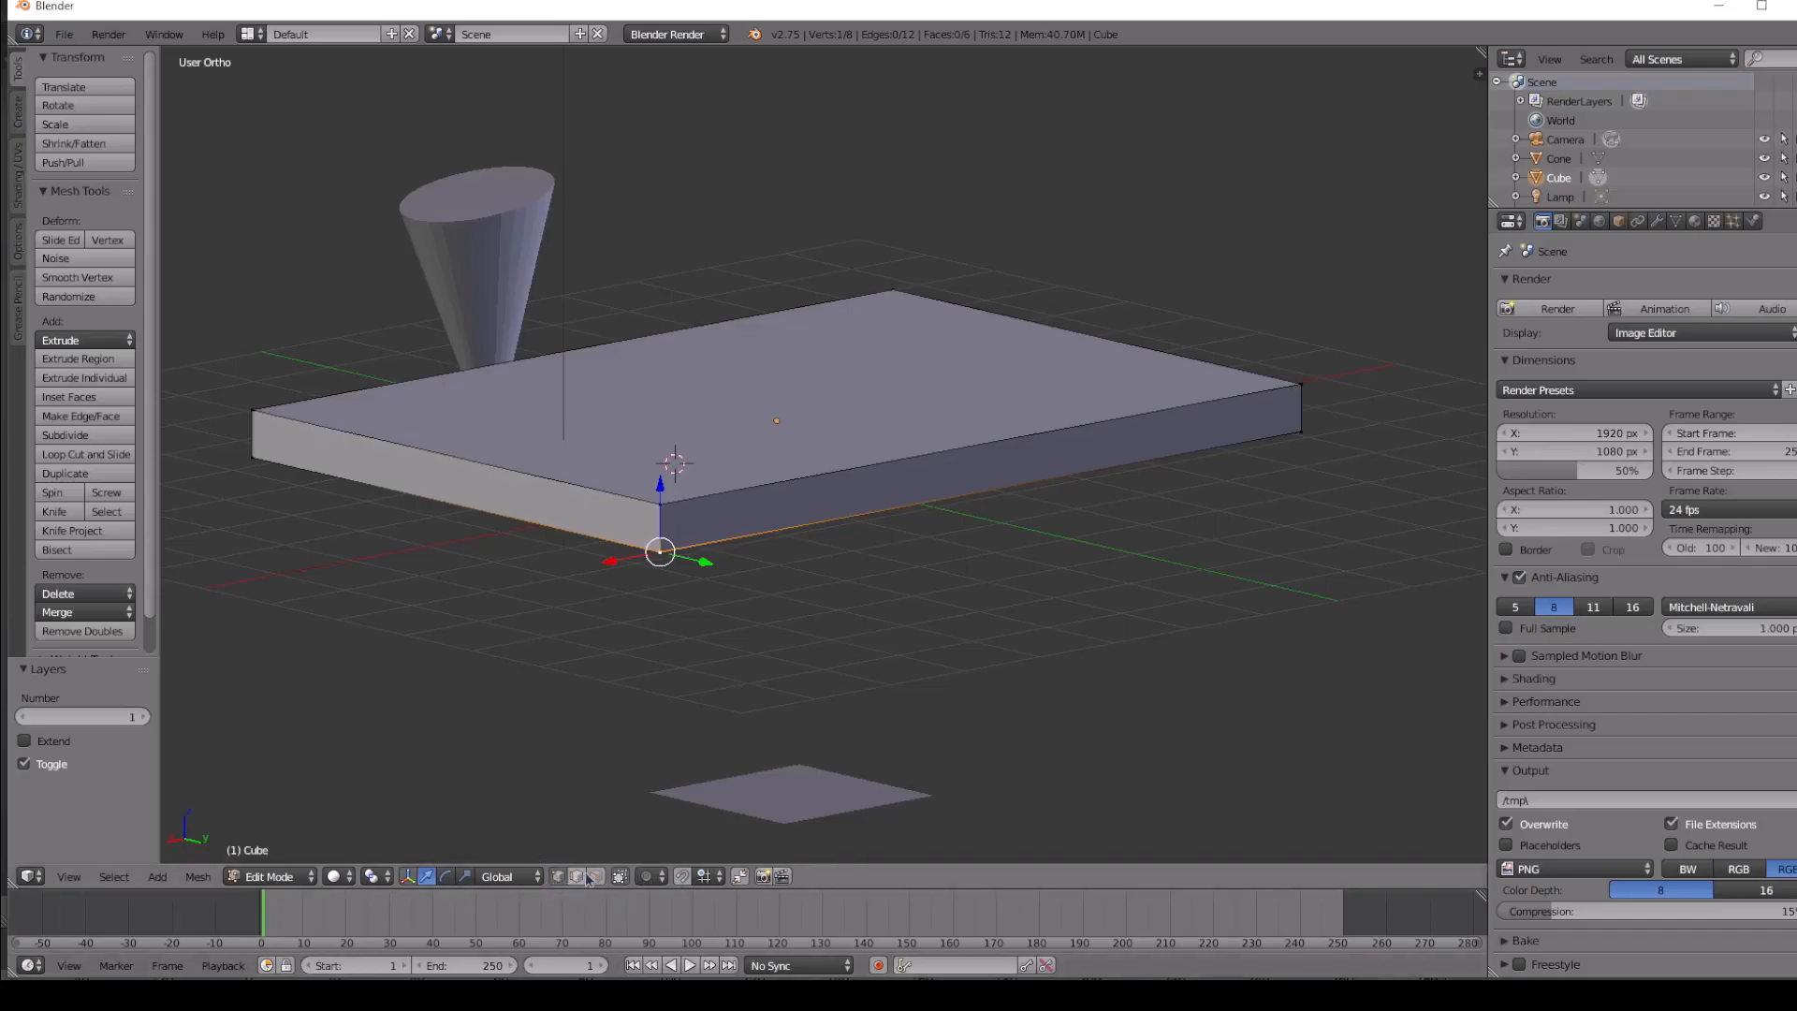
pyautogui.click(710, 501)
pyautogui.moveTo(713, 450)
pyautogui.mouseDown(button='middle')
pyautogui.moveTo(665, 381)
pyautogui.moveTo(703, 456)
pyautogui.mouseUp(button='middle')
pyautogui.press('Tab')
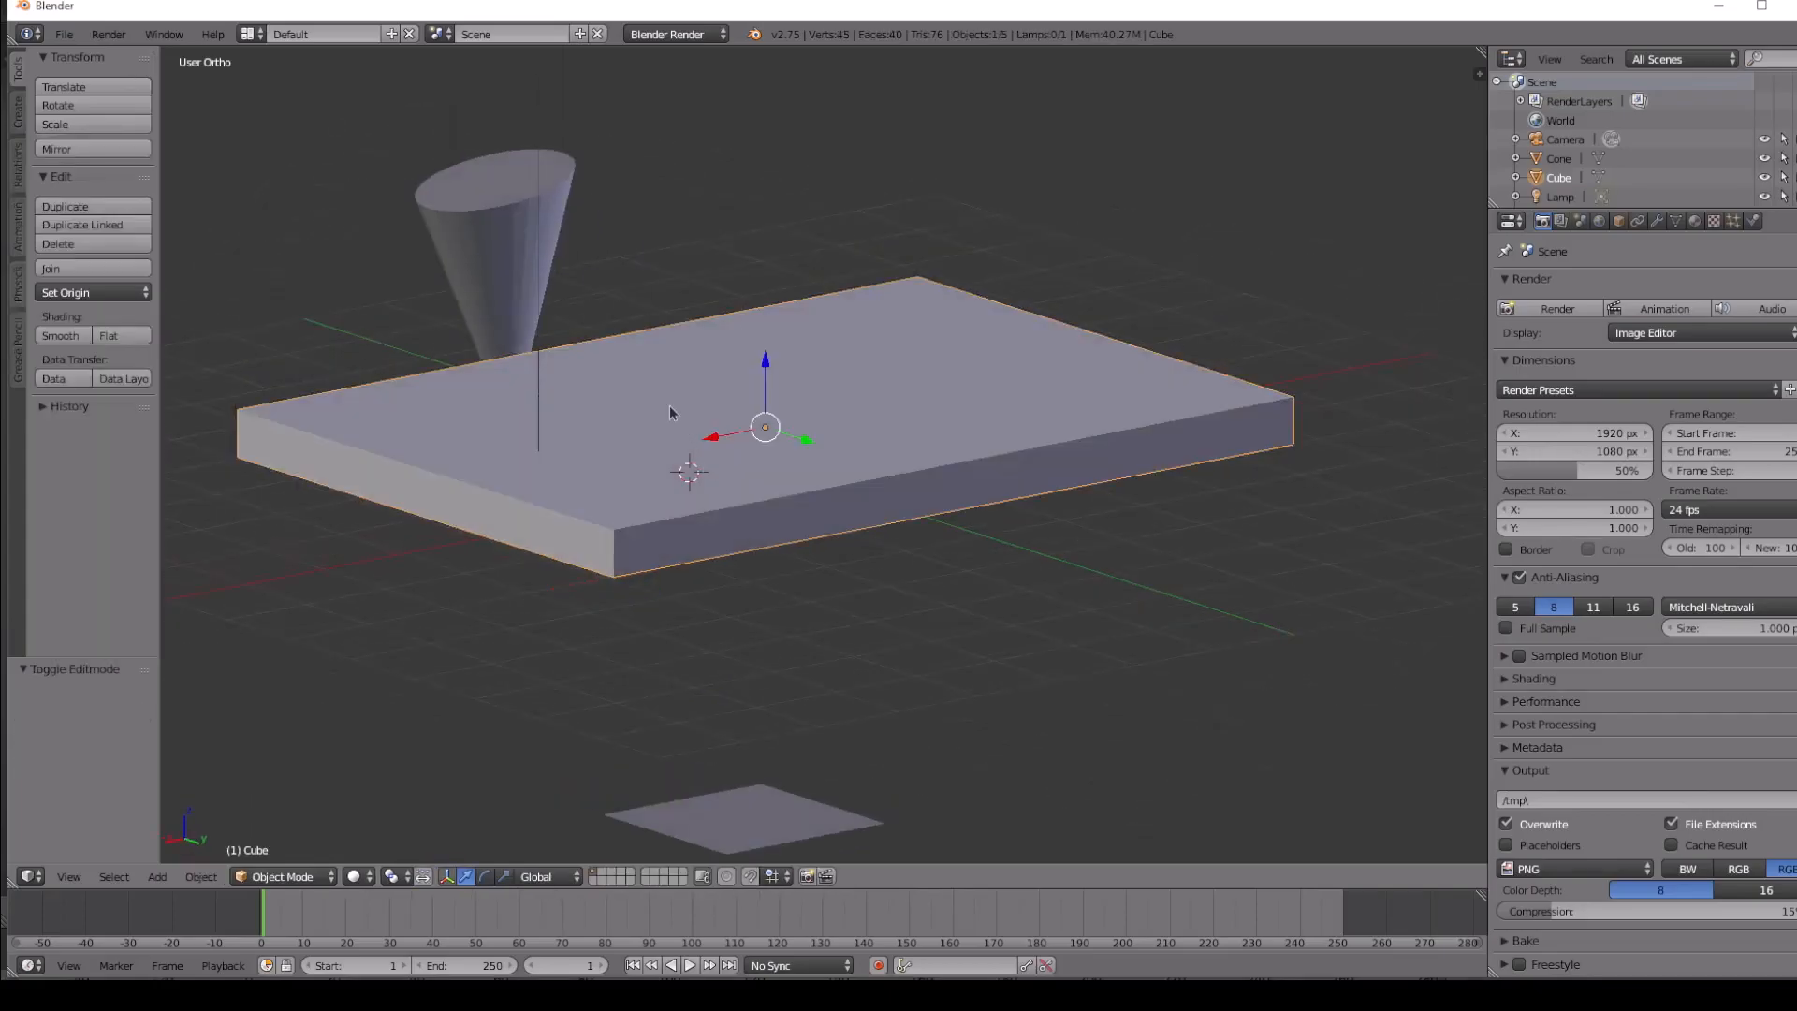
pyautogui.press('Tab')
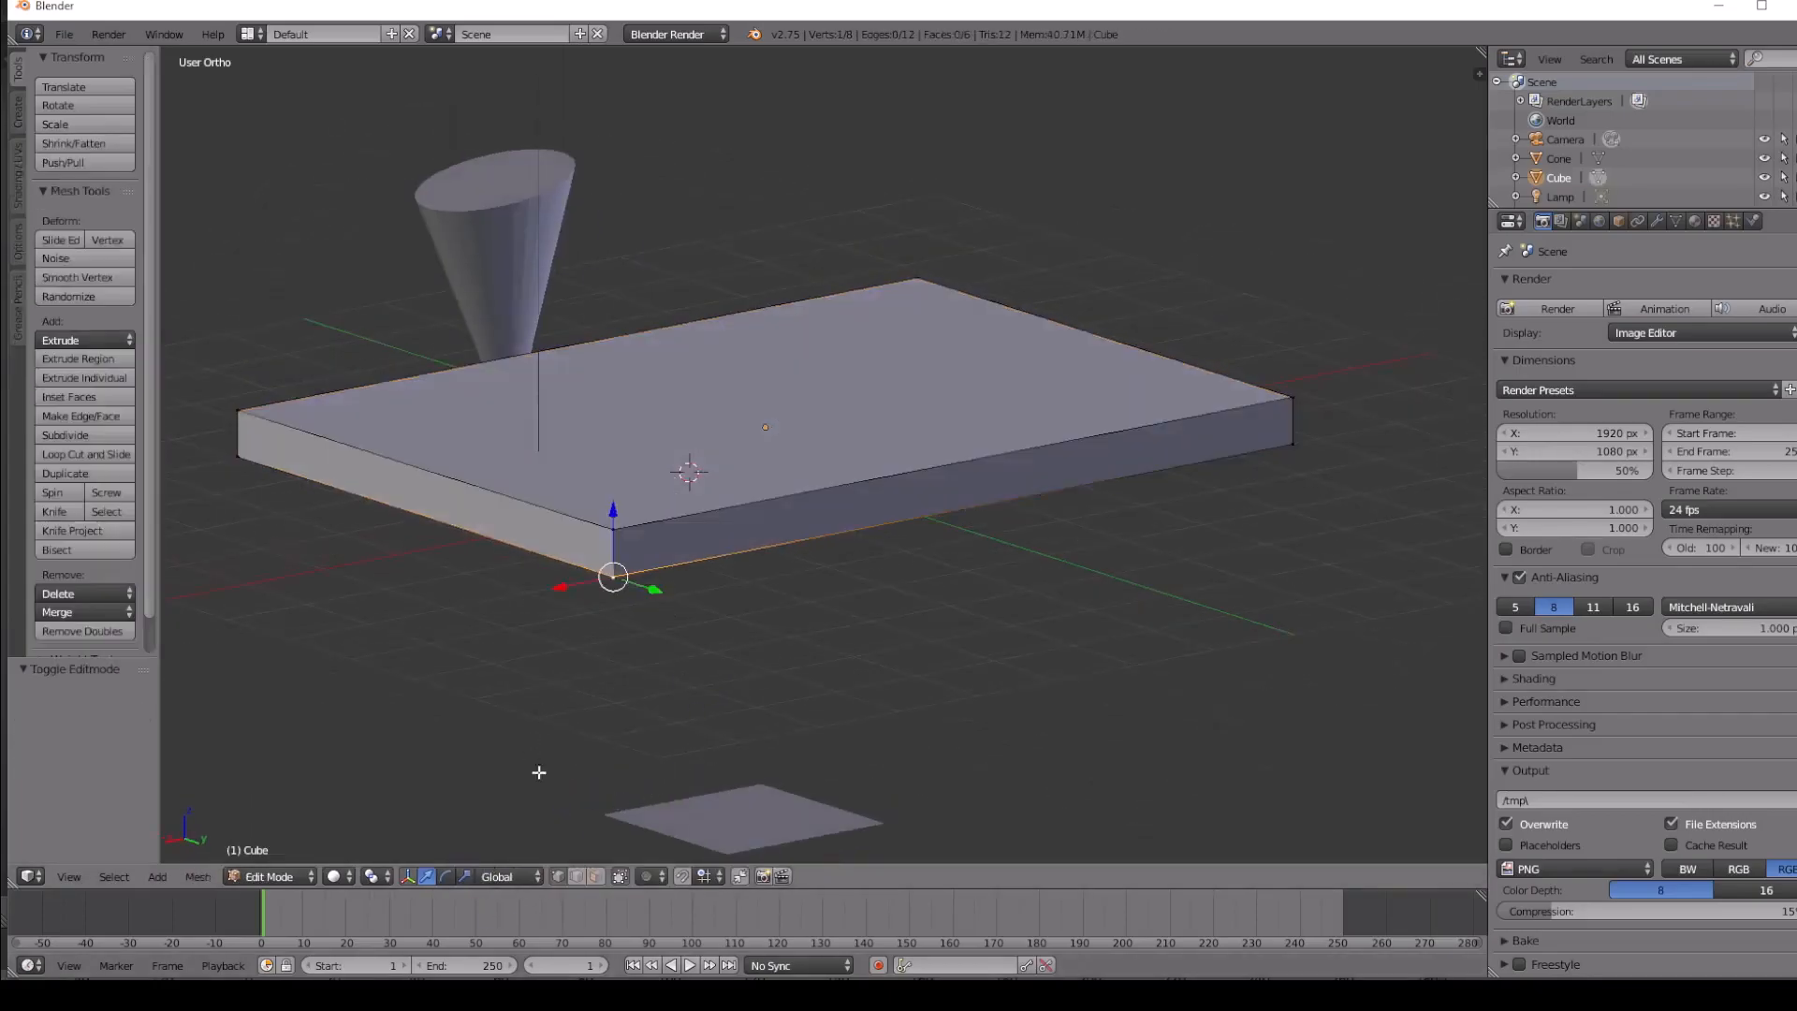
# Switch to face selection and select the slab's top face, one long side face and the front end face one at a time.
pyautogui.click(594, 878)
pyautogui.click(630, 453)
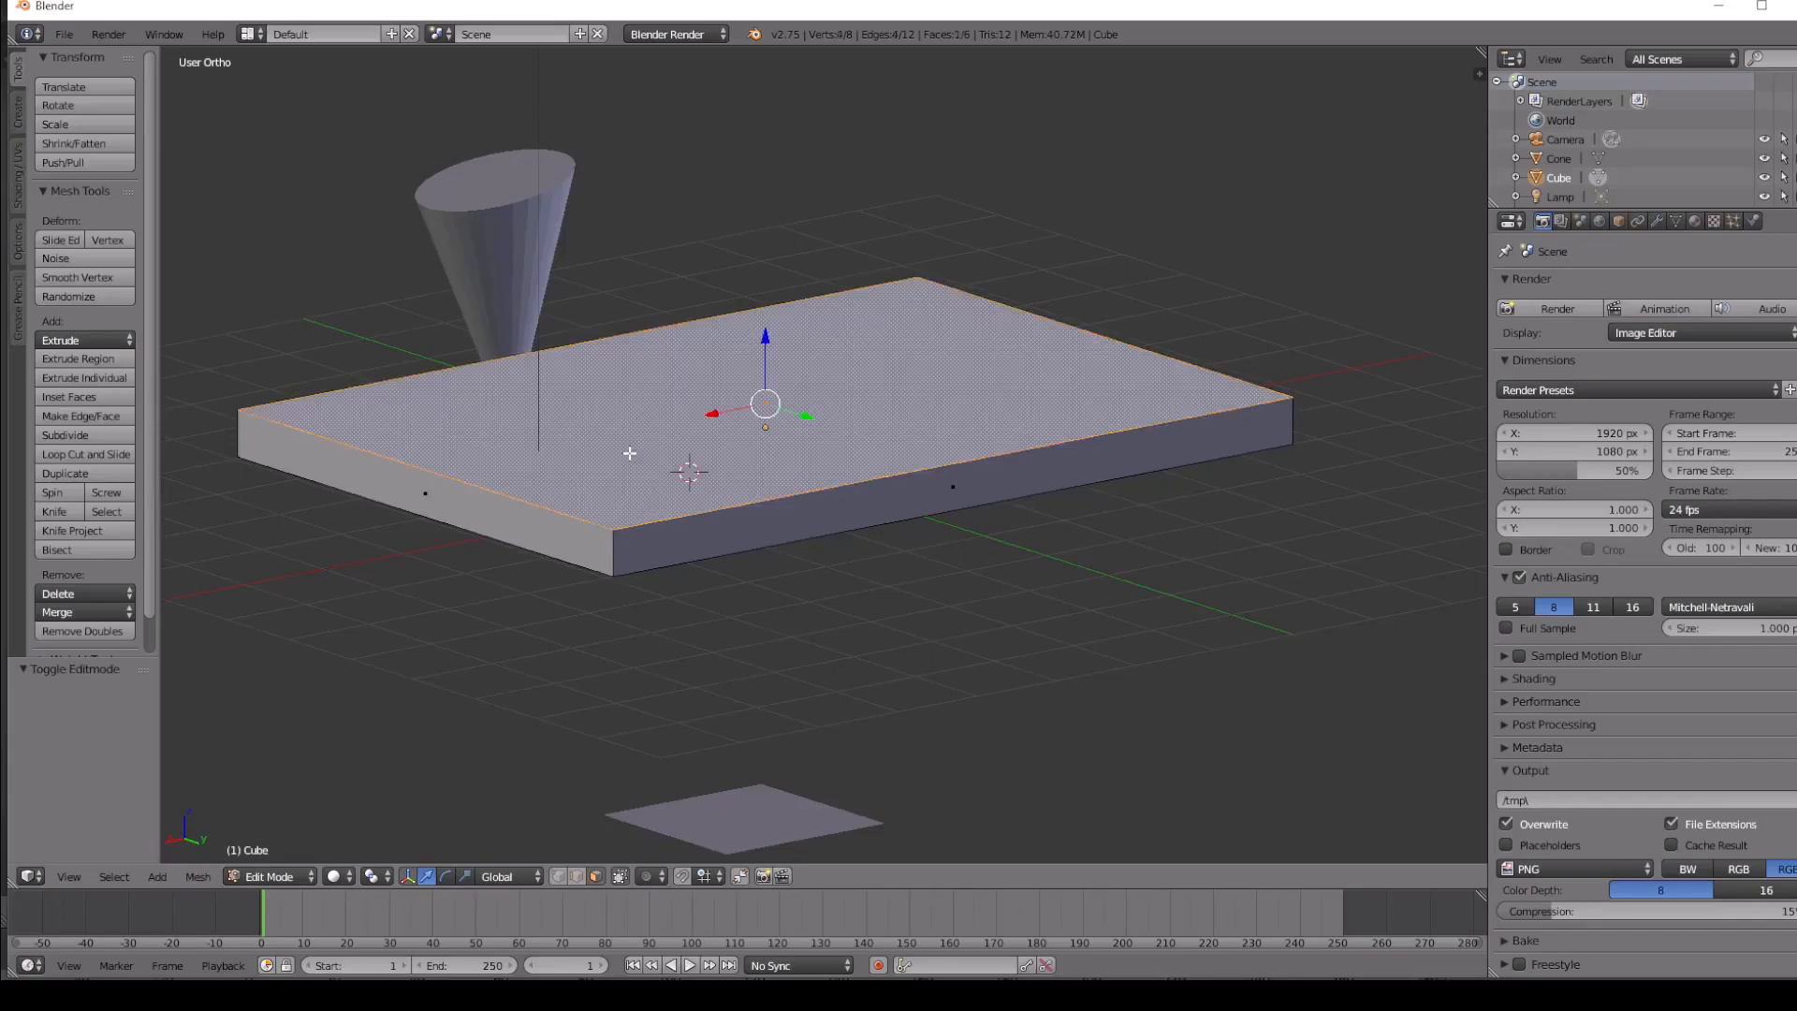
pyautogui.moveTo(731, 498); pyautogui.dragTo(697, 442, button='middle')
pyautogui.rightClick(734, 424)
pyautogui.moveTo(468, 515); pyautogui.dragTo(757, 464, button='middle')
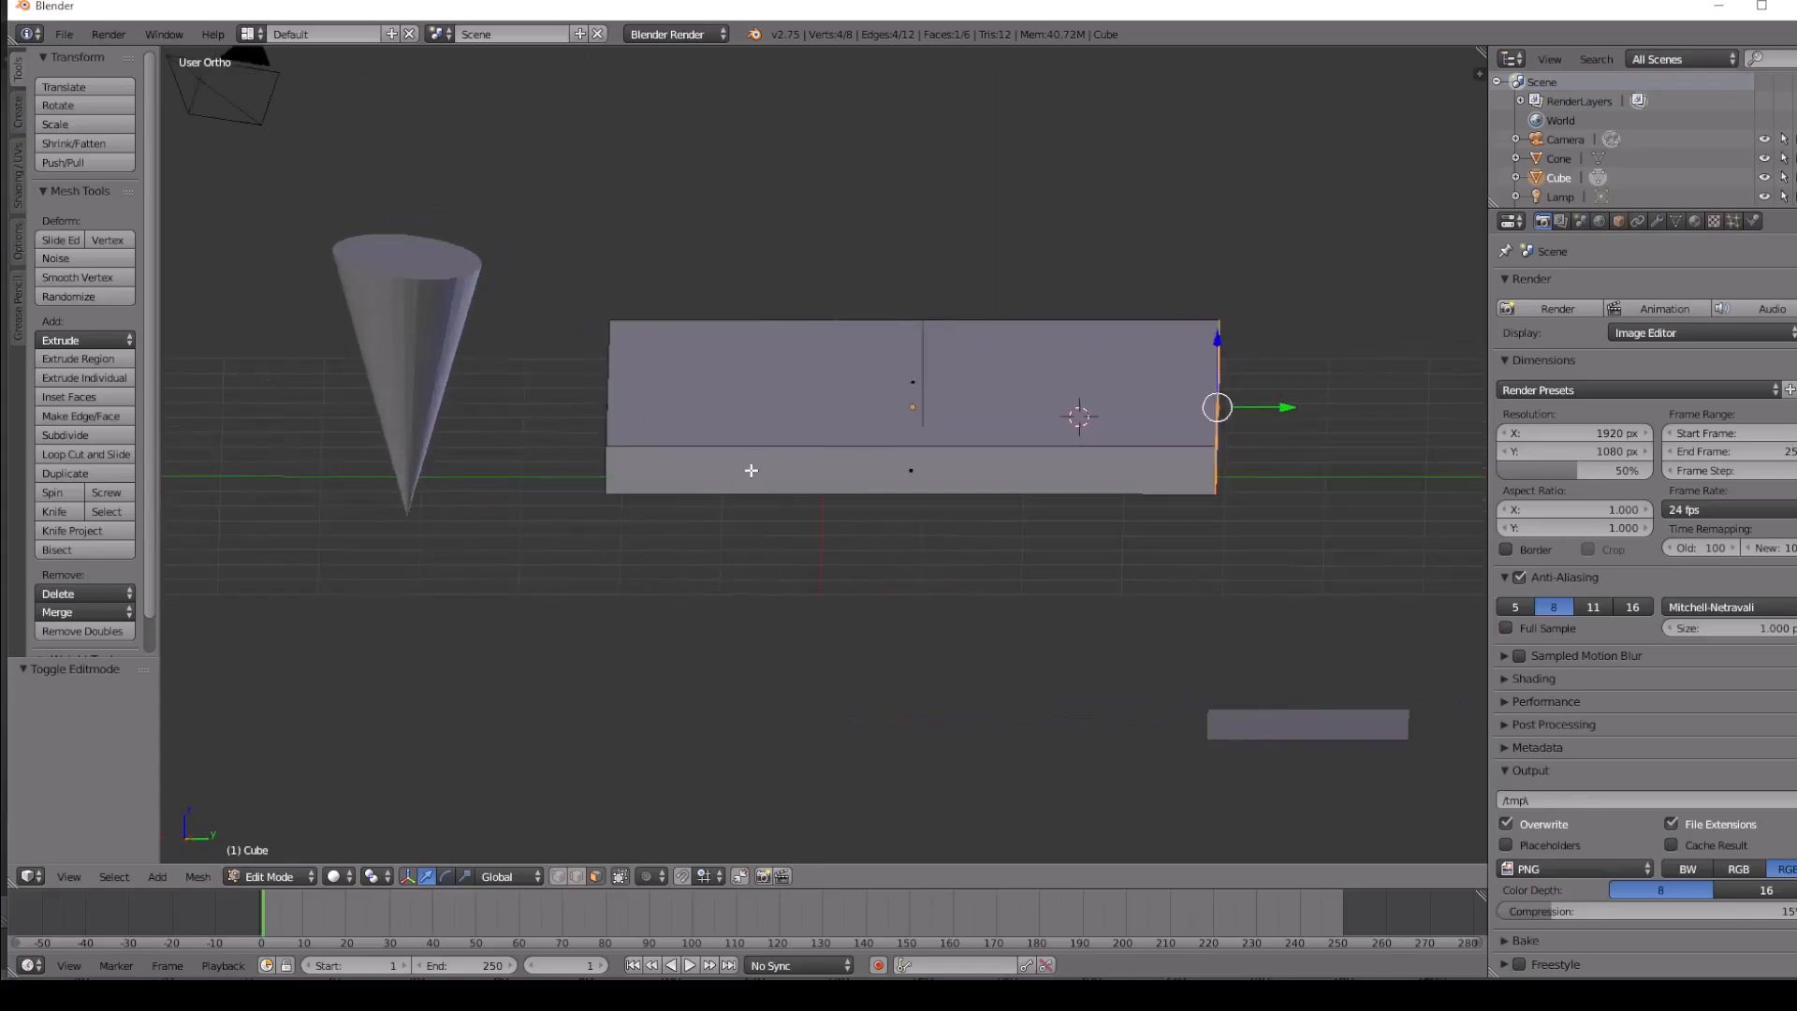
pyautogui.rightClick(751, 469)
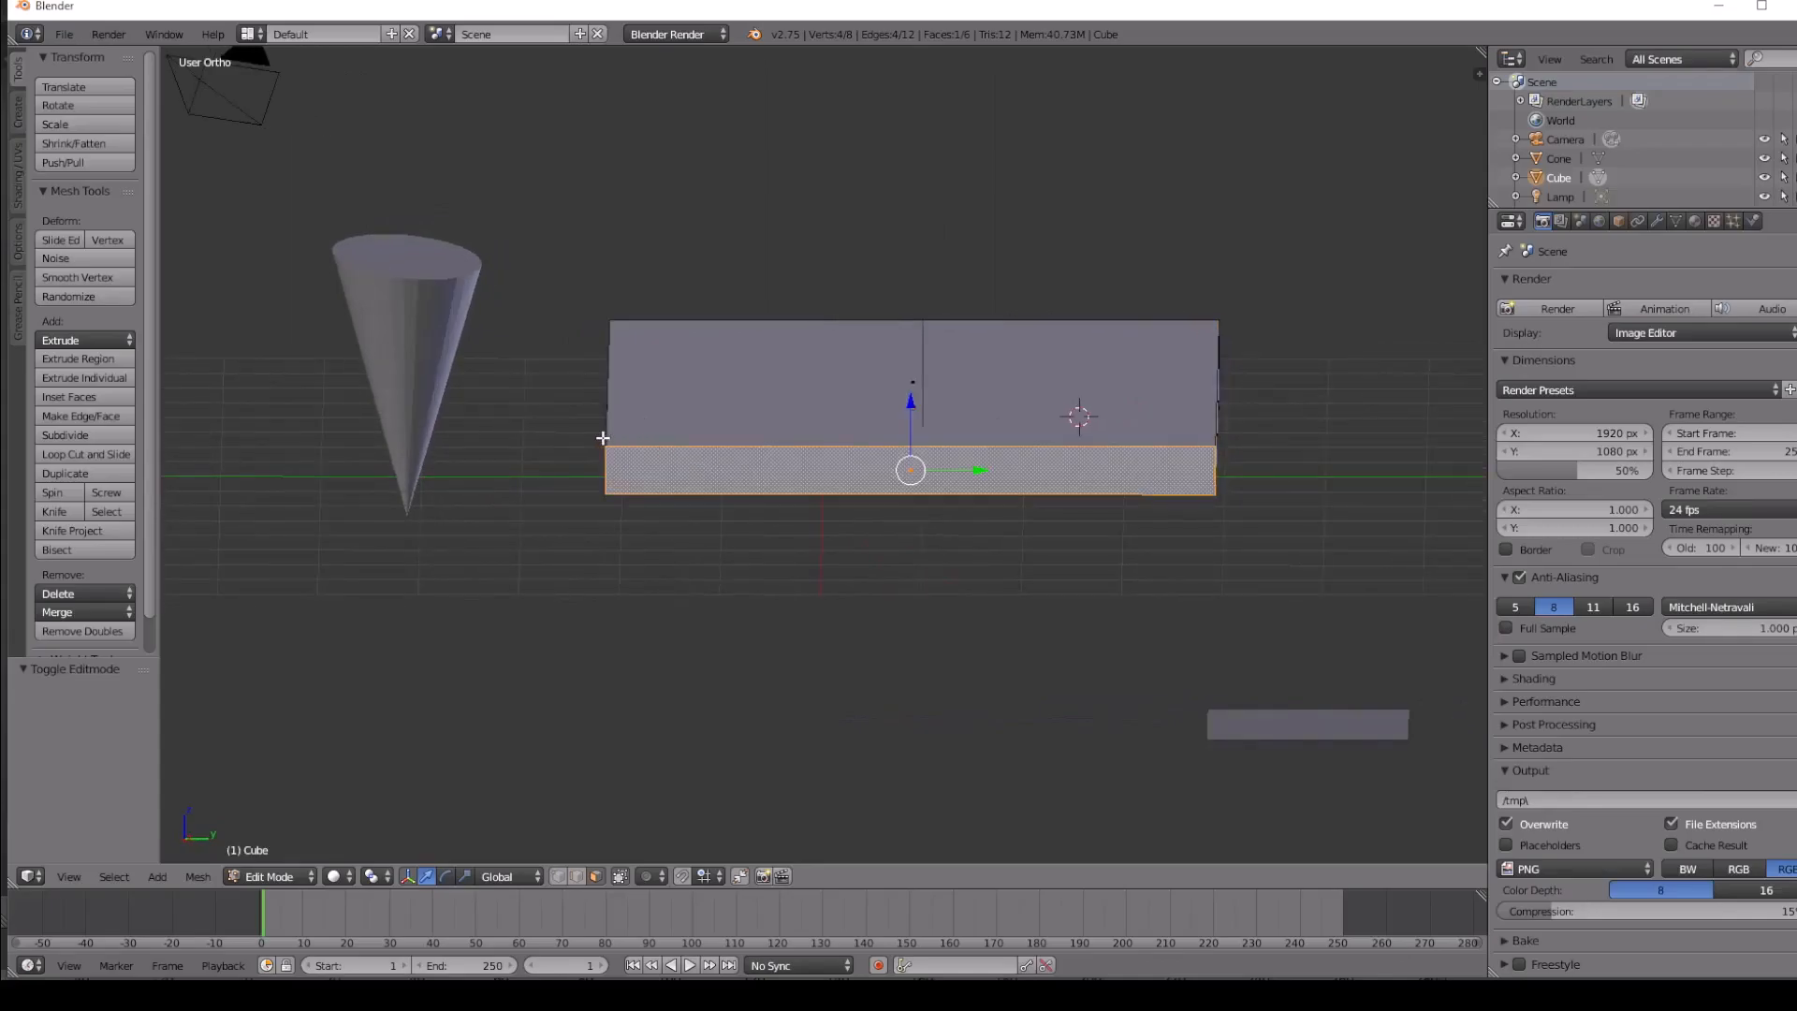
# Reselect the slab's end face, select its bottom face instead, and check the selection from several angles.
pyautogui.moveTo(603, 437); pyautogui.dragTo(670, 455, button='middle')
pyautogui.rightClick(693, 450)
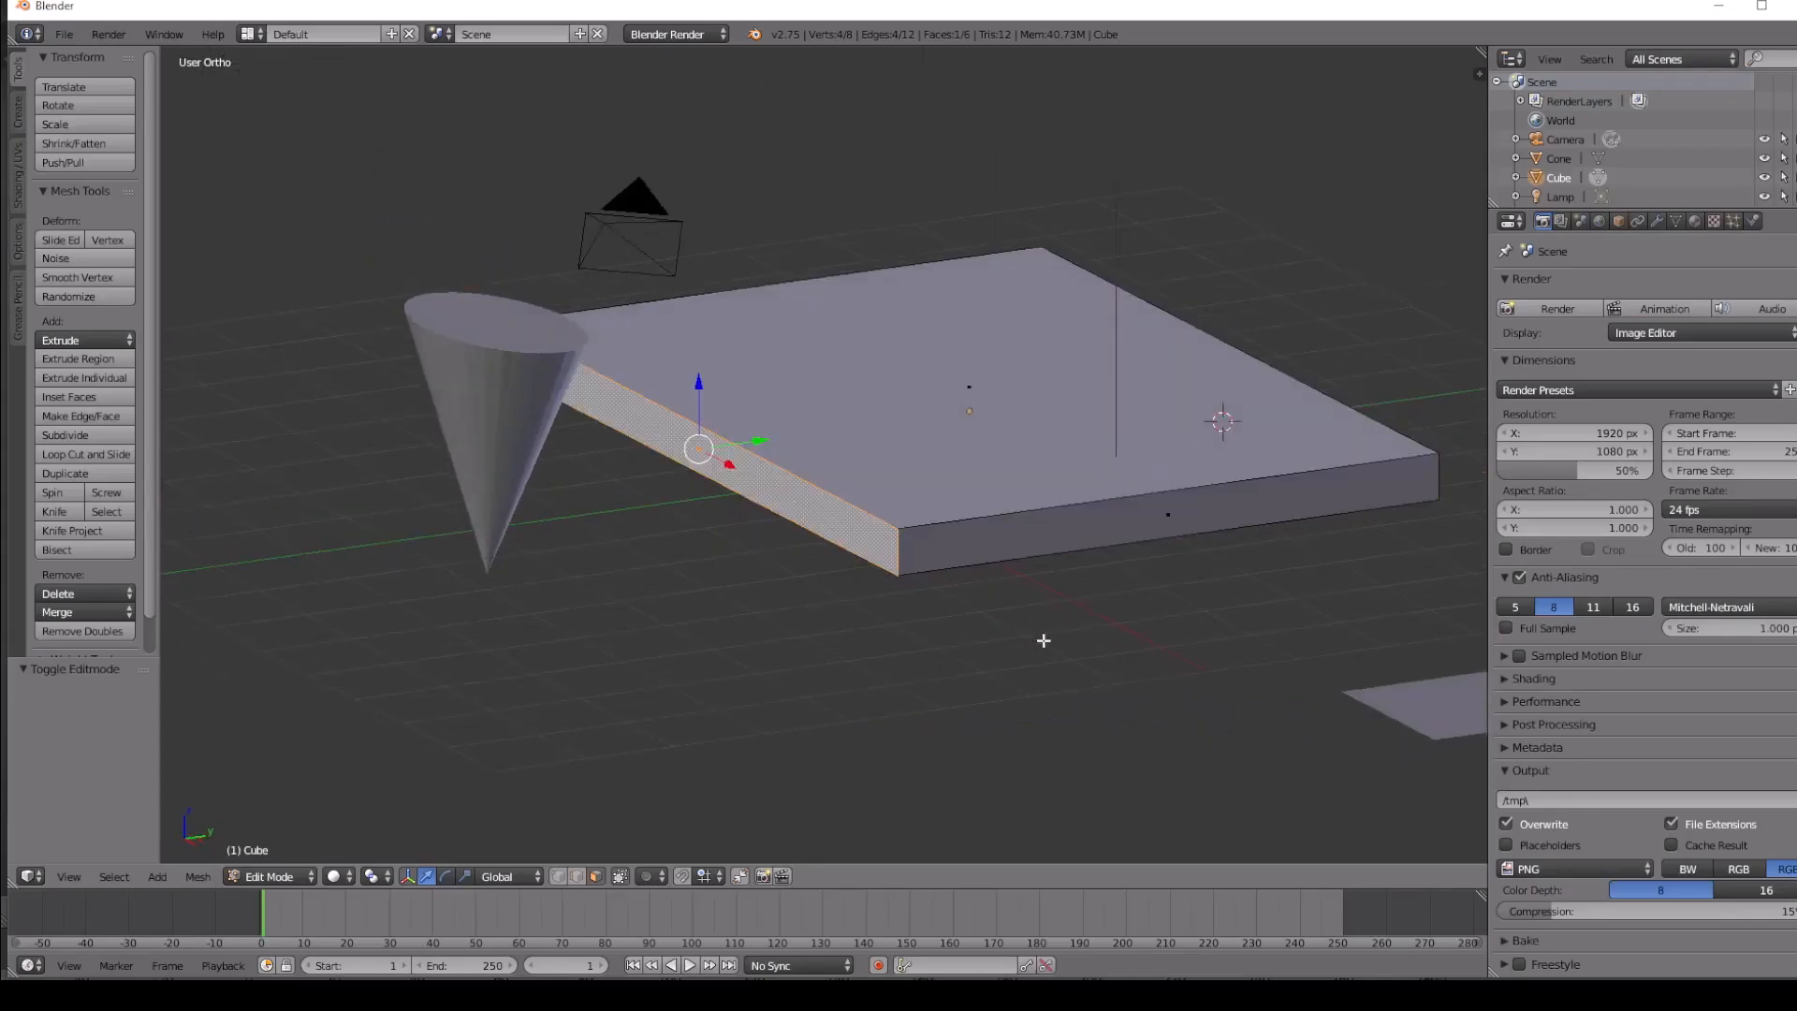
pyautogui.moveTo(1002, 593); pyautogui.dragTo(854, 473, button='middle')
pyautogui.rightClick(821, 369)
pyautogui.moveTo(820, 369); pyautogui.dragTo(866, 534, button='middle')
pyautogui.moveTo(681, 469); pyautogui.dragTo(704, 427, button='middle')
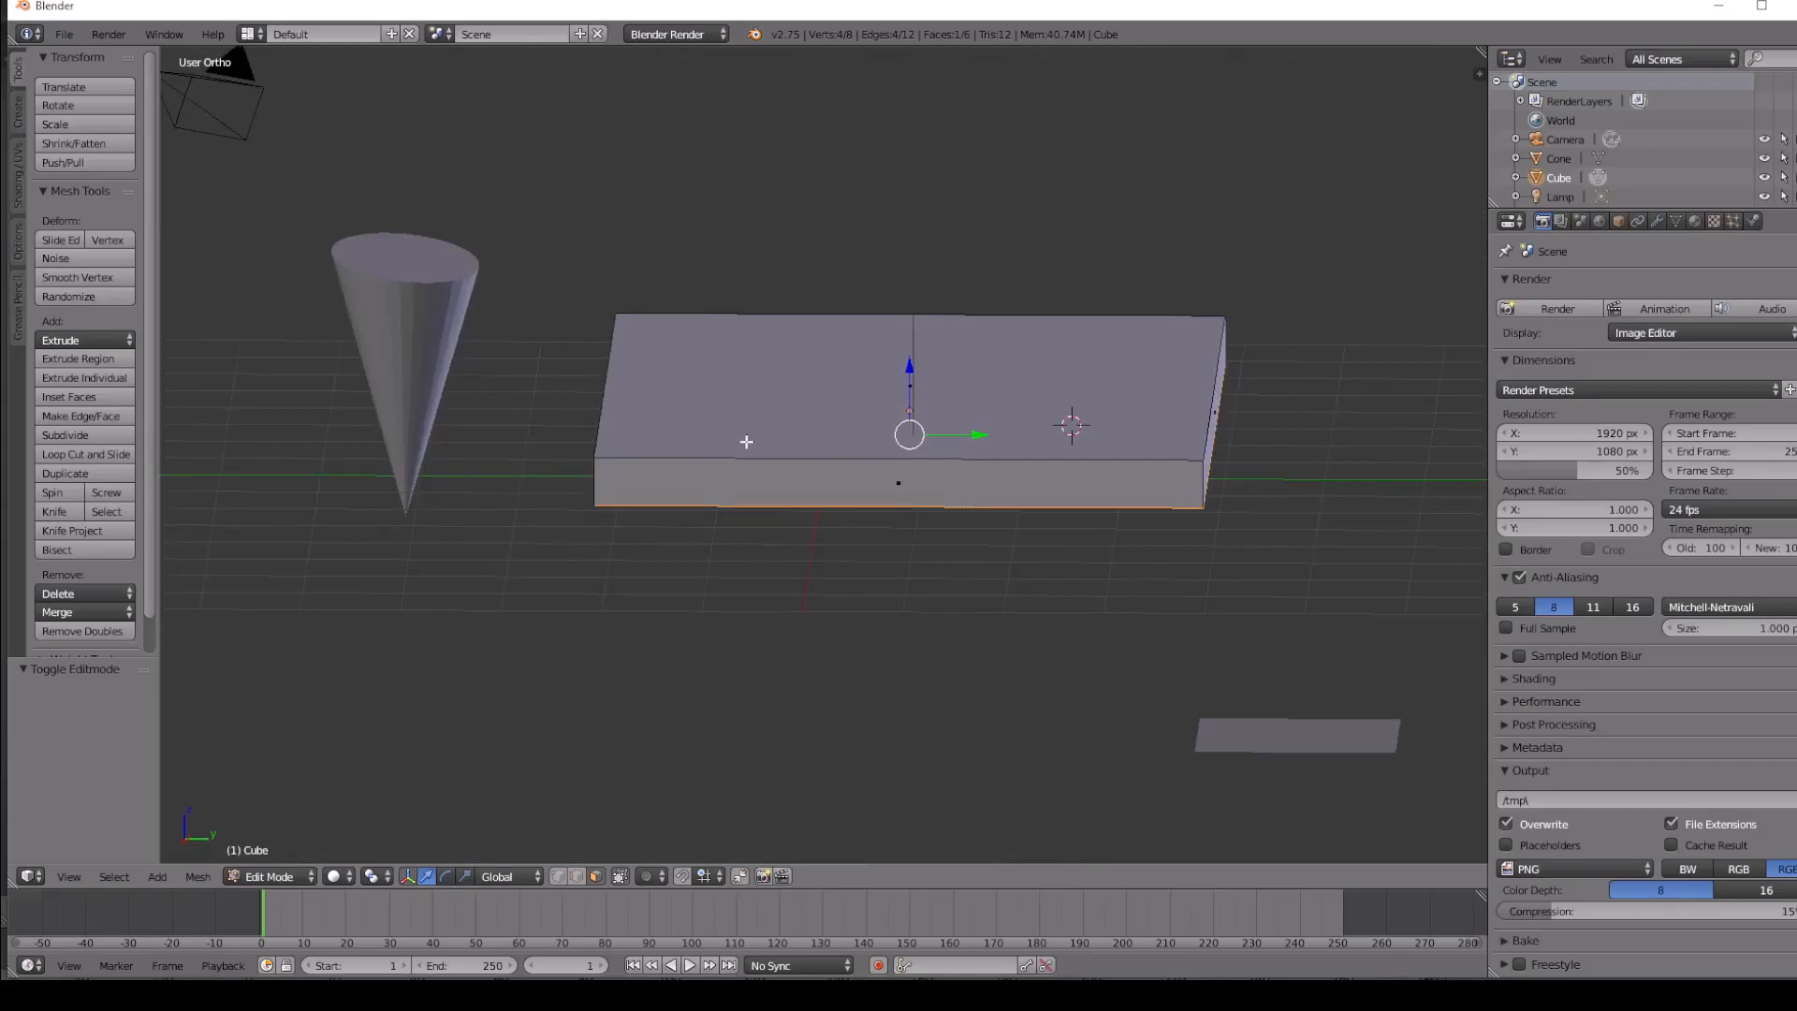
pyautogui.moveTo(746, 441); pyautogui.dragTo(701, 441, button='middle')
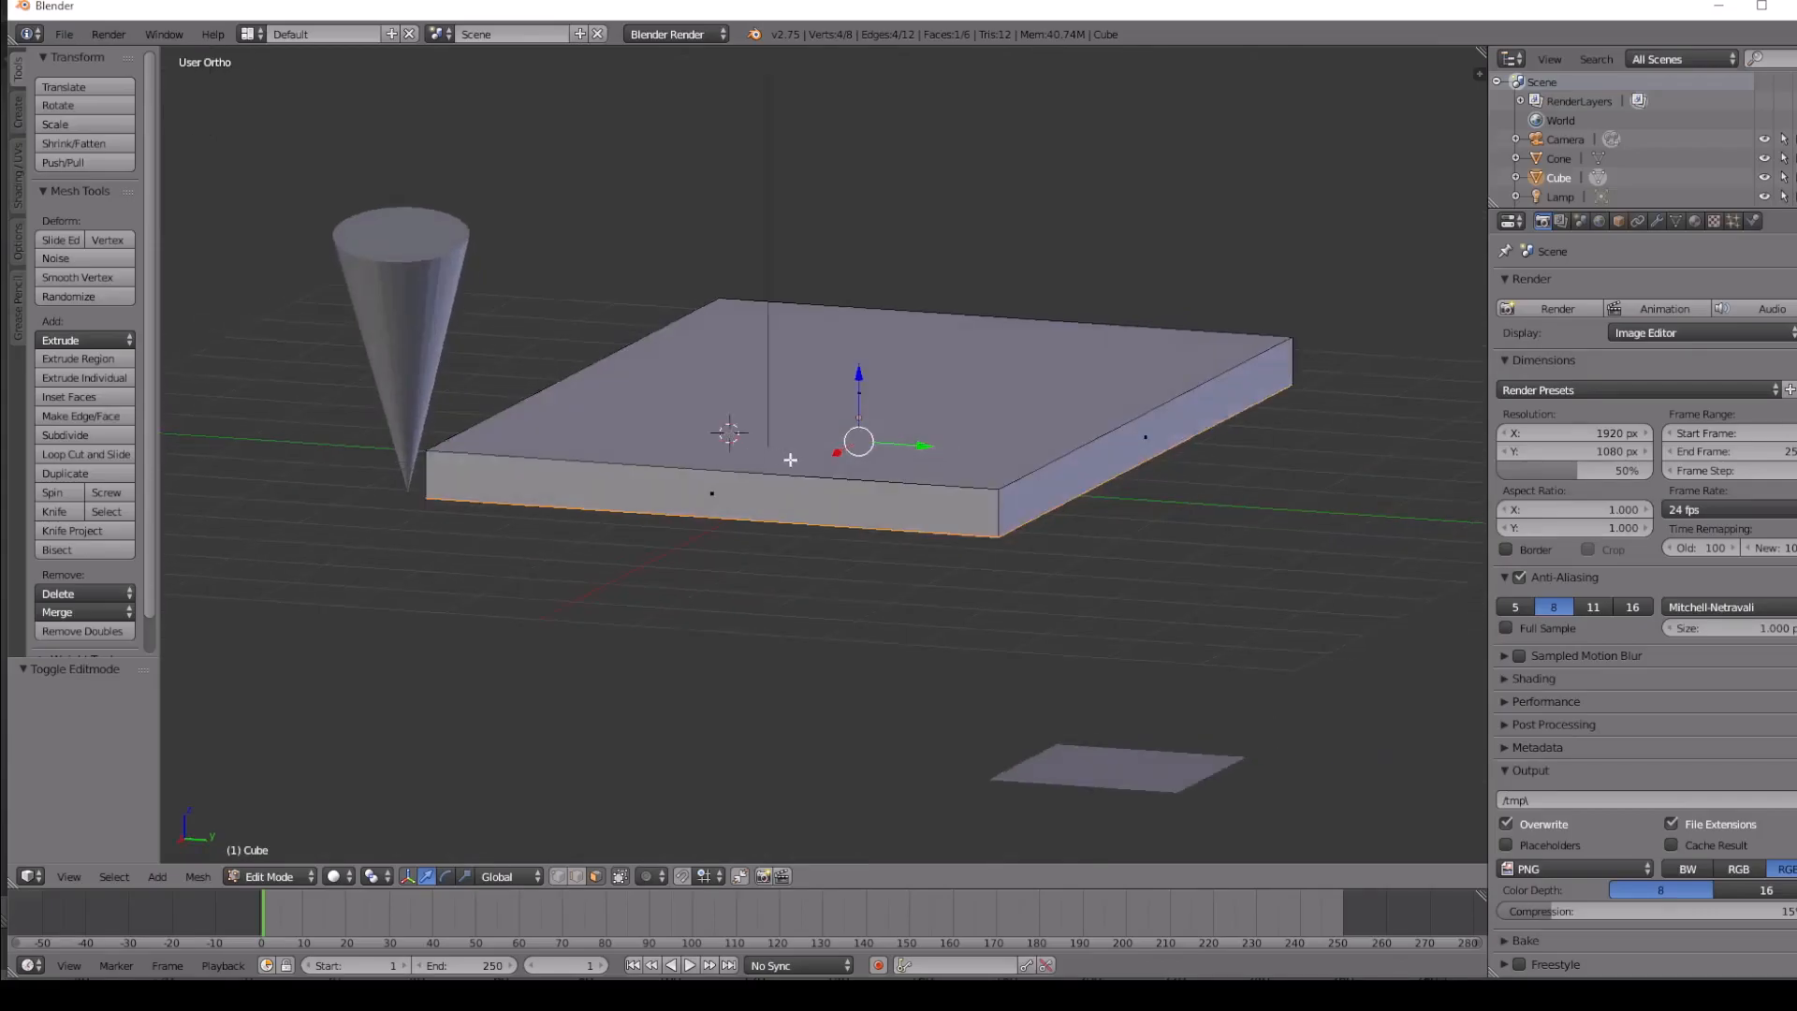
# Select the slab's top face and add the adjacent side face and front face to the selection.
pyautogui.rightClick(675, 393)
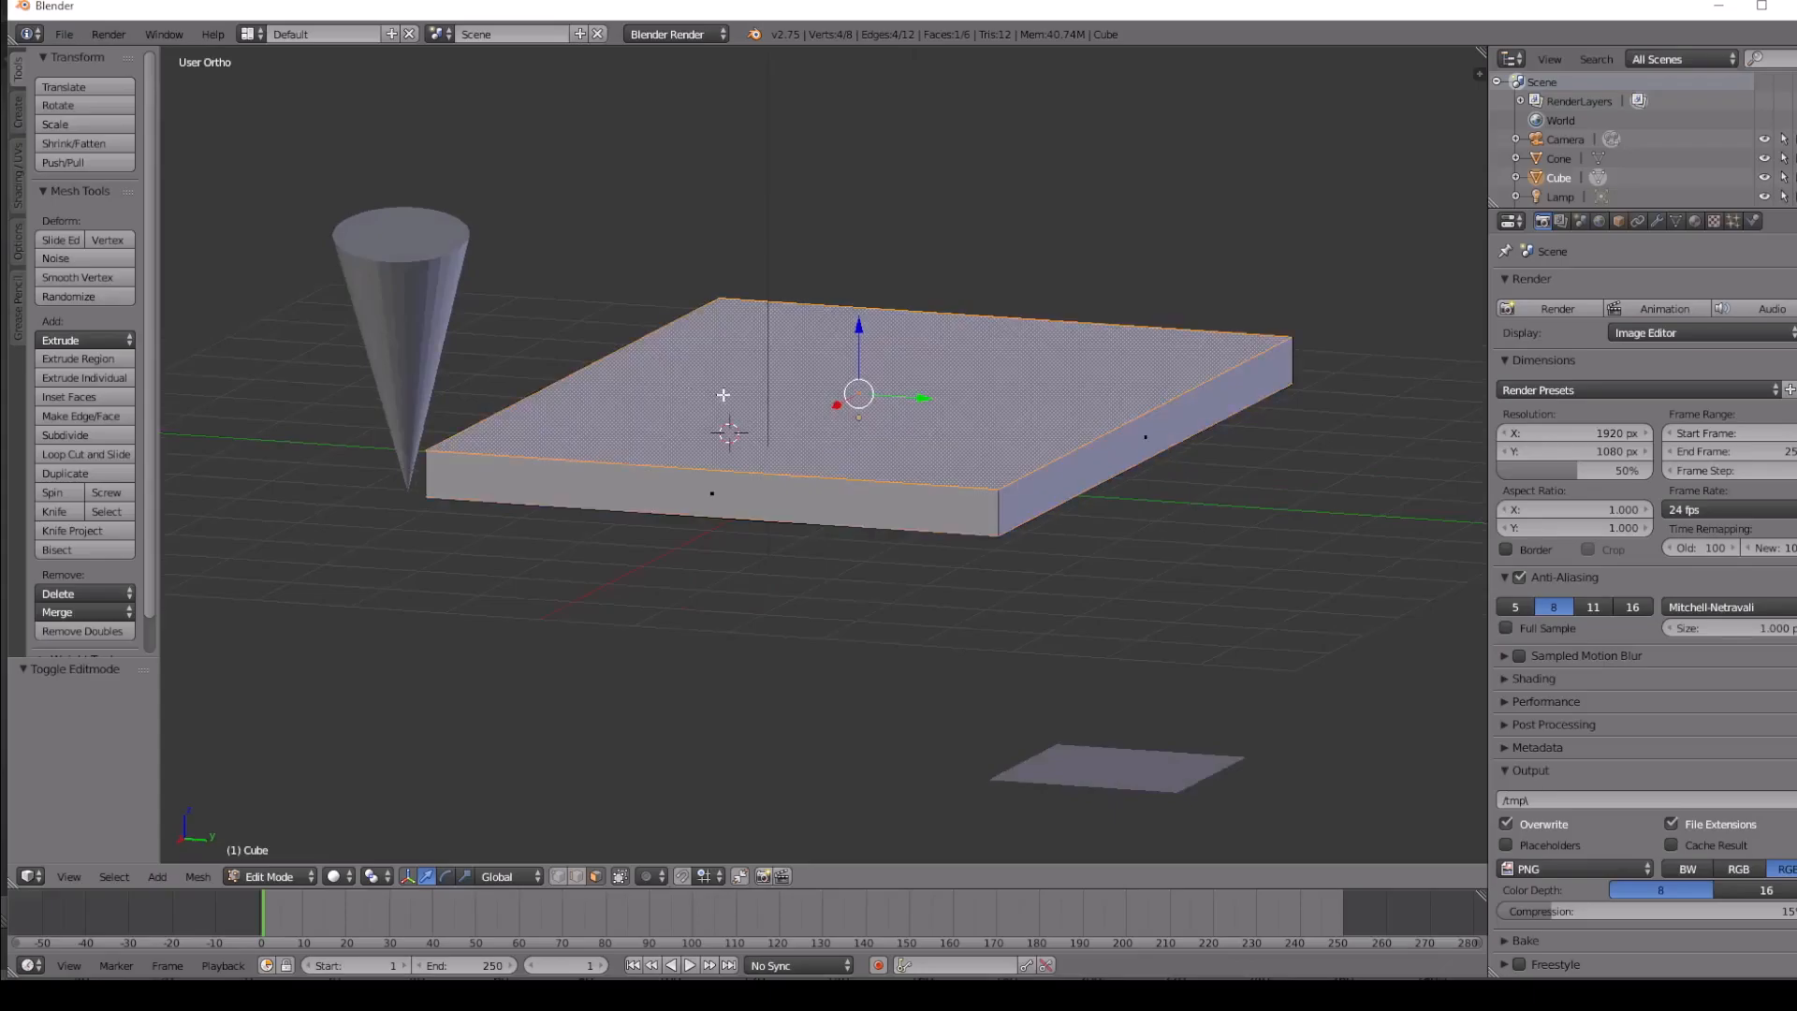
pyautogui.keyDown('shift'); pyautogui.rightClick(1115, 460); pyautogui.keyUp('shift')
pyautogui.keyDown('shift'); pyautogui.rightClick(851, 514); pyautogui.keyUp('shift')
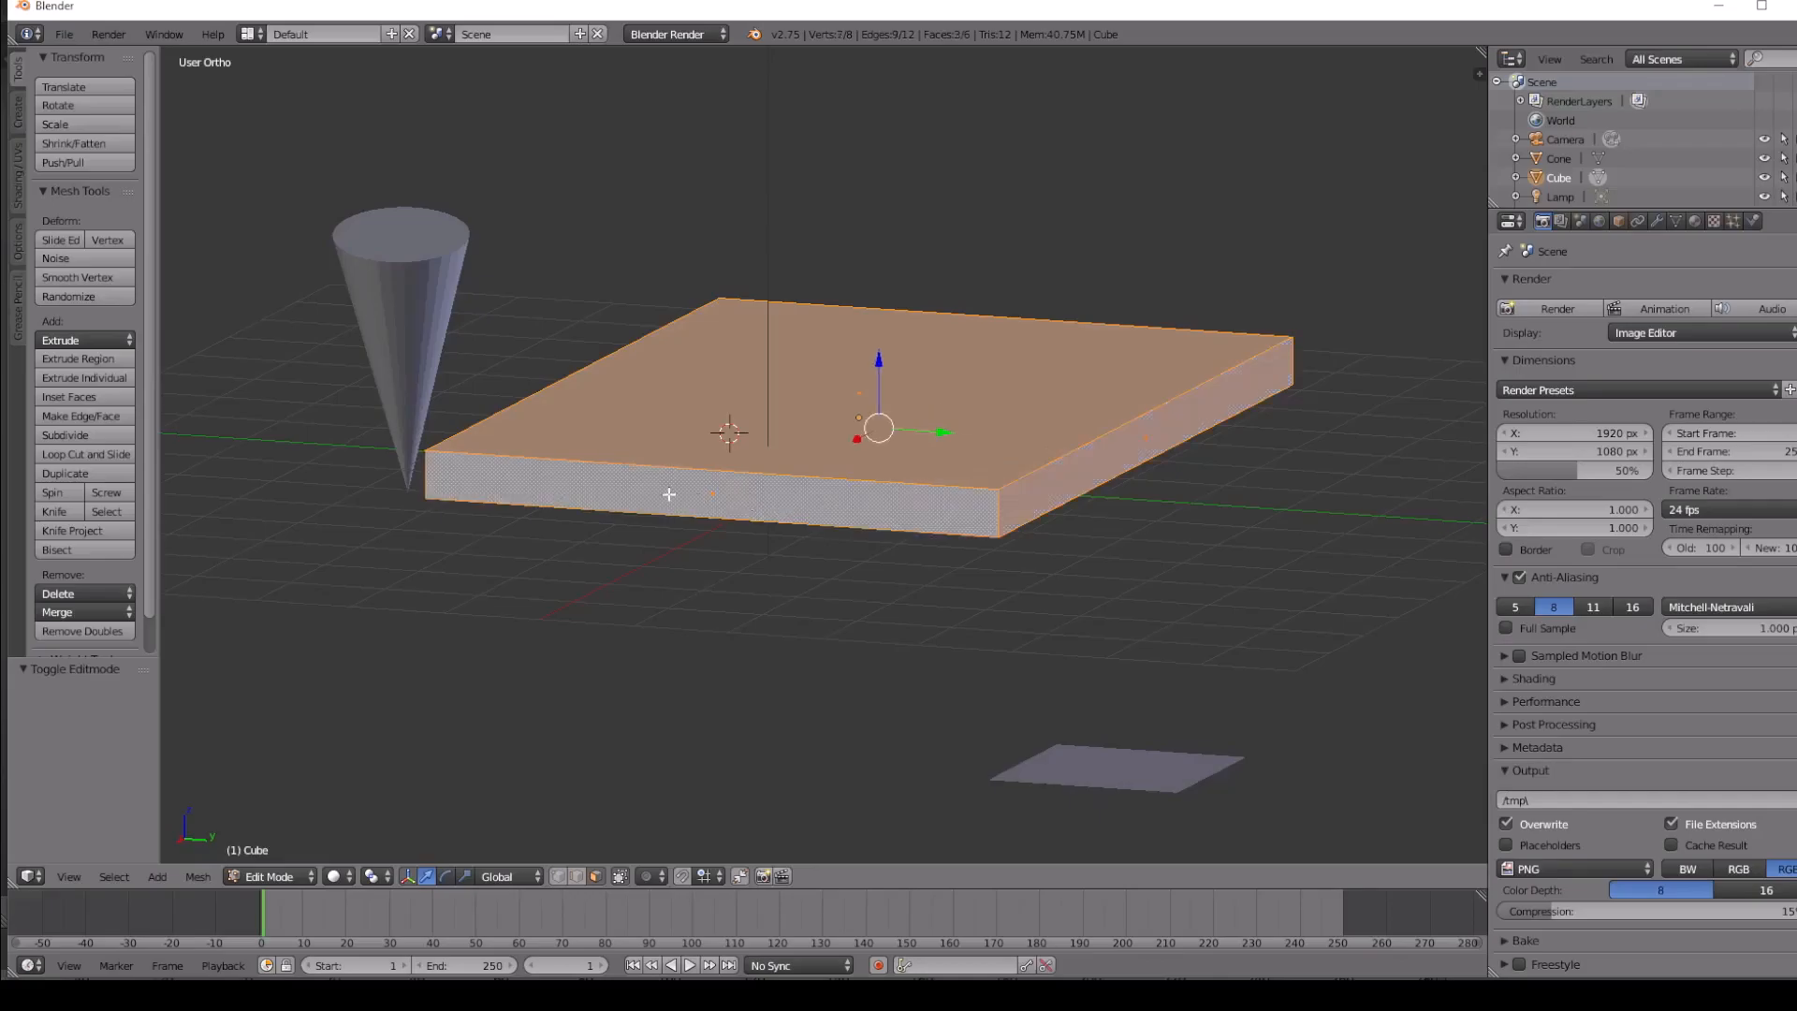
pyautogui.moveTo(644, 446); pyautogui.dragTo(702, 477, button='middle')
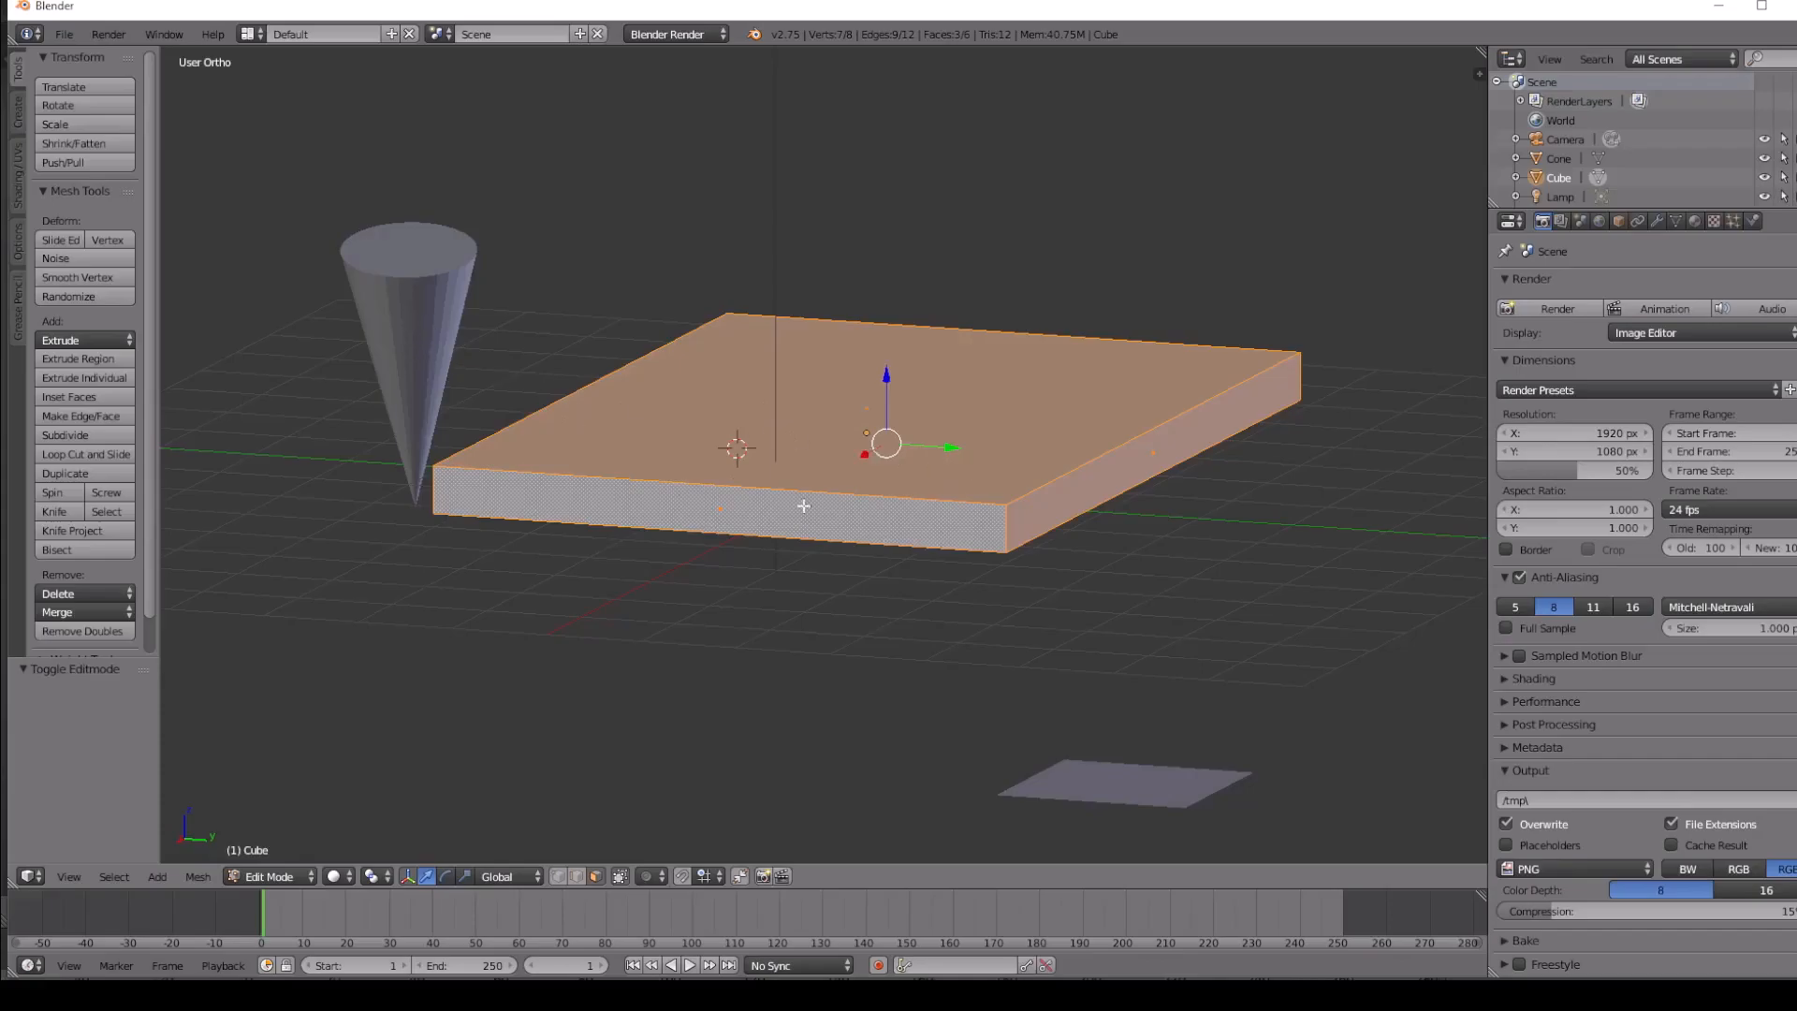
# Remove the slab's side face from the selection and add it again, keeping the top, front and side faces selected.
pyautogui.keyDown('shift'); pyautogui.moveTo(1128, 454); pyautogui.dragTo(722, 502, button='middle'); pyautogui.keyUp('shift')
pyautogui.keyDown('shift'); pyautogui.rightClick(775, 487); pyautogui.keyUp('shift')
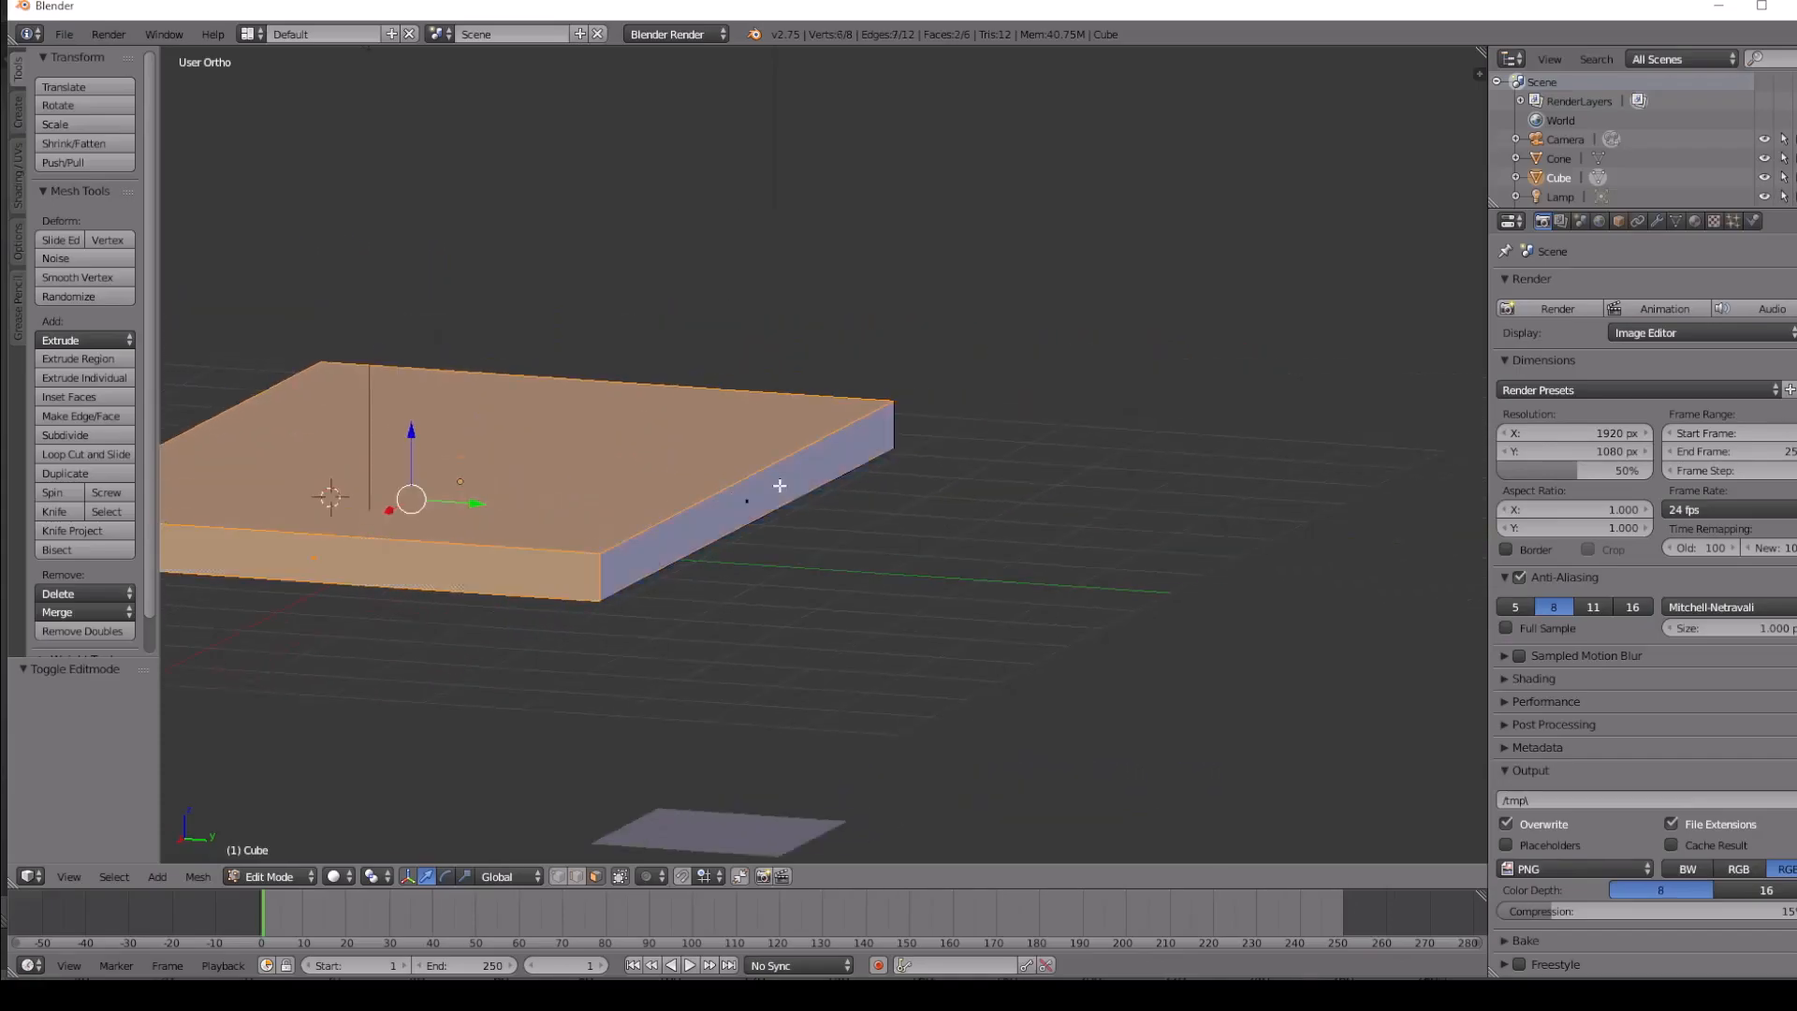
pyautogui.keyDown('shift'); pyautogui.rightClick(625, 475); pyautogui.keyUp('shift')
pyautogui.keyDown('shift'); pyautogui.rightClick(484, 469); pyautogui.keyUp('shift')
pyautogui.keyDown('shift'); pyautogui.rightClick(694, 530); pyautogui.keyUp('shift')
pyautogui.keyDown('shift'); pyautogui.moveTo(574, 586); pyautogui.dragTo(861, 530, button='middle'); pyautogui.keyUp('shift')
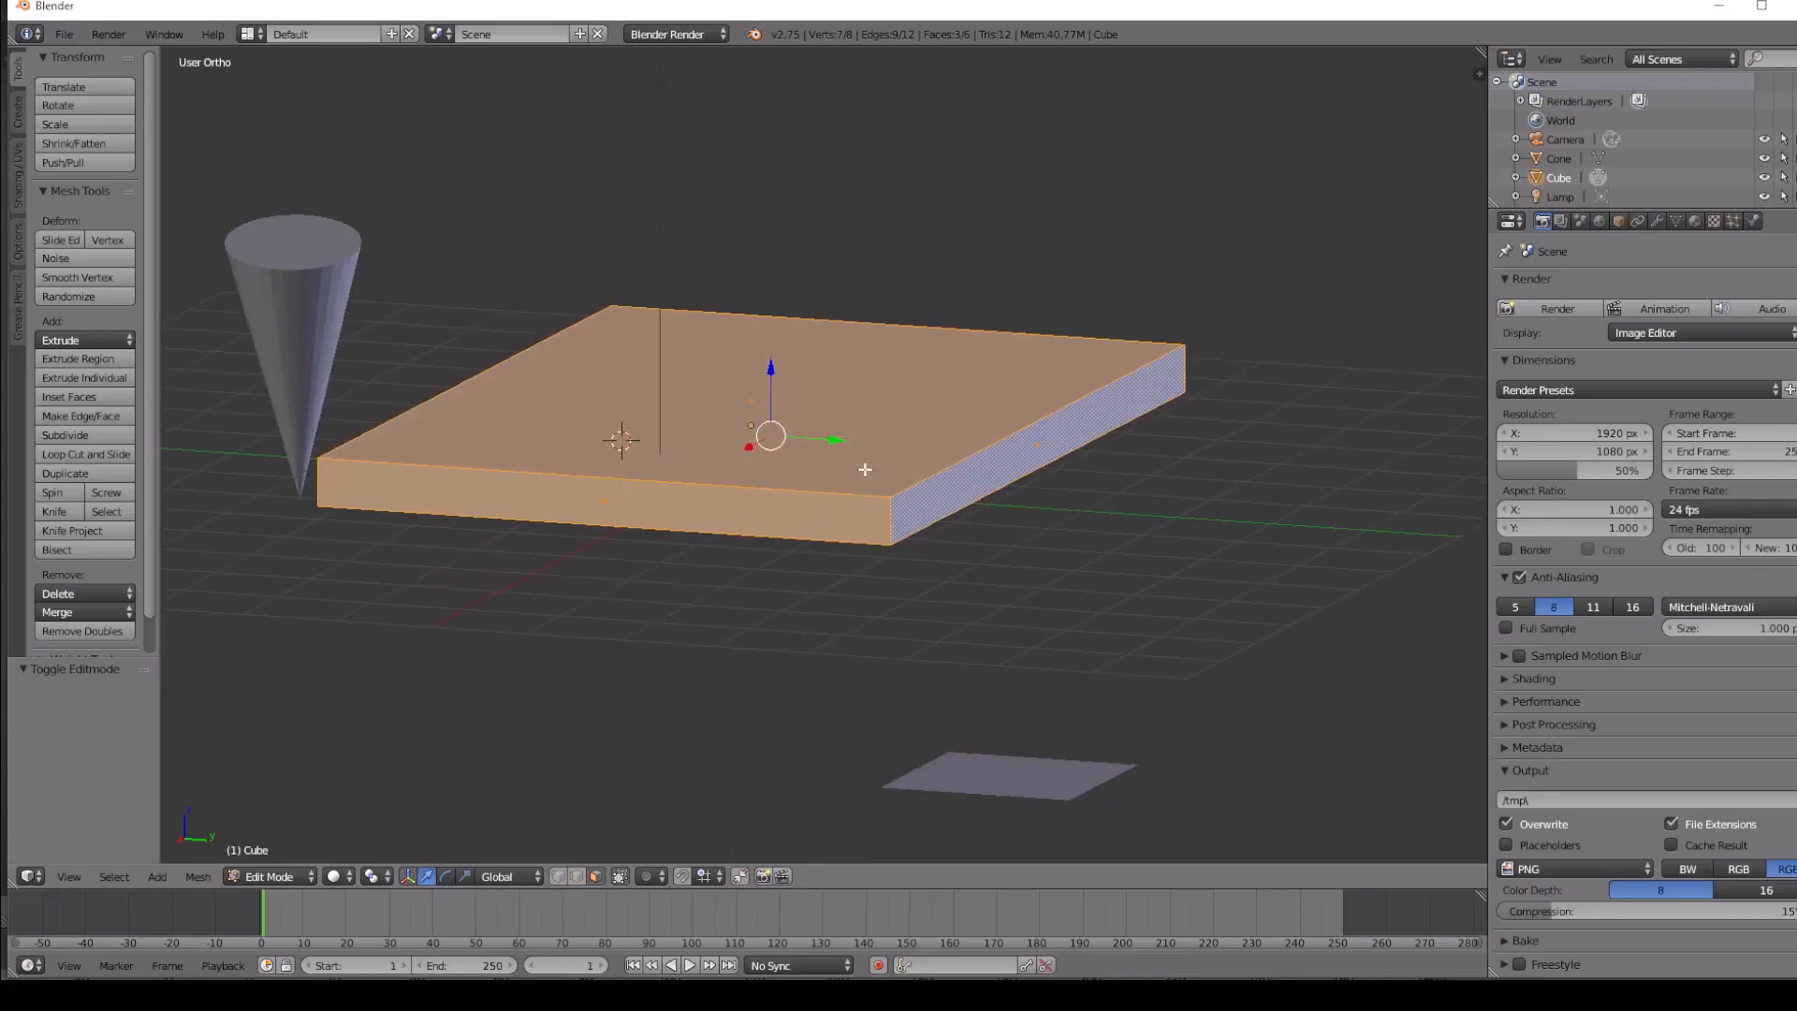
# Reposition the 3D cursor and select only the slab's side face, only the top face, and the side face again.
pyautogui.click(763, 624)
pyautogui.rightClick(936, 507)
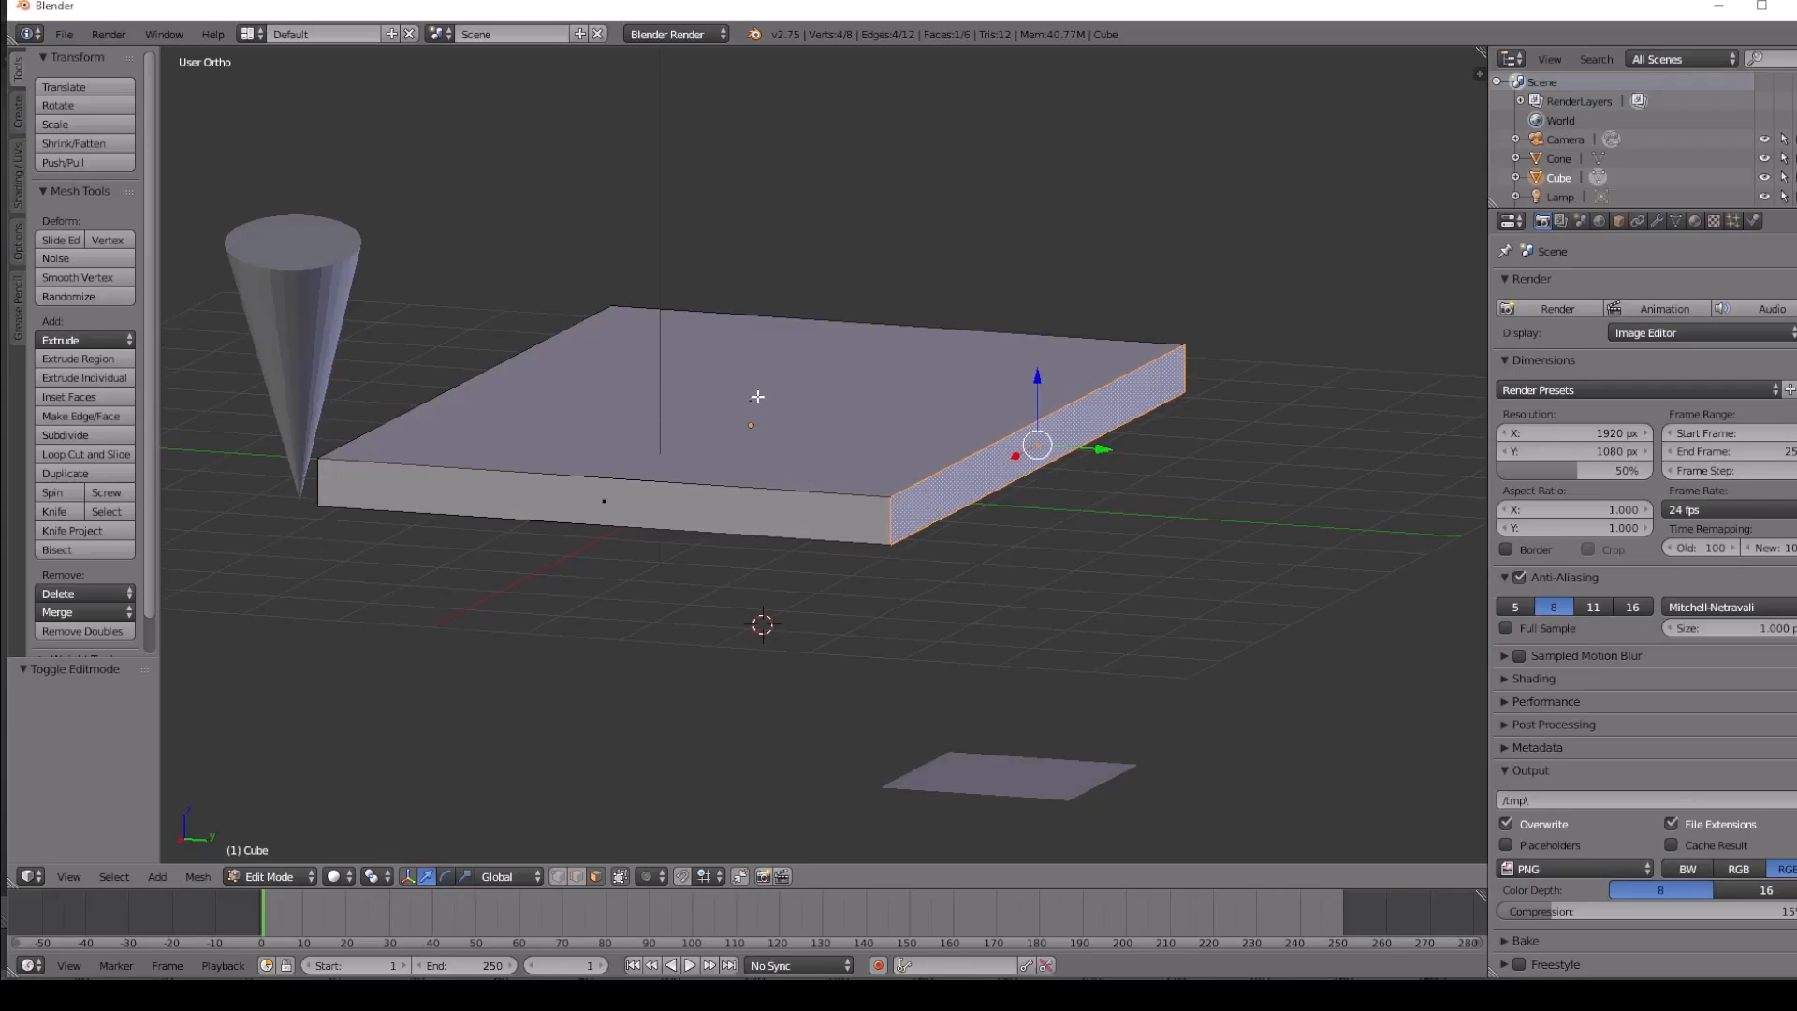
pyautogui.rightClick(776, 403)
pyautogui.rightClick(937, 487)
pyautogui.click(787, 381)
# Select the slab's top face and extend the selection to the front and side faces with Pick Shortest Path.
pyautogui.rightClick(787, 381)
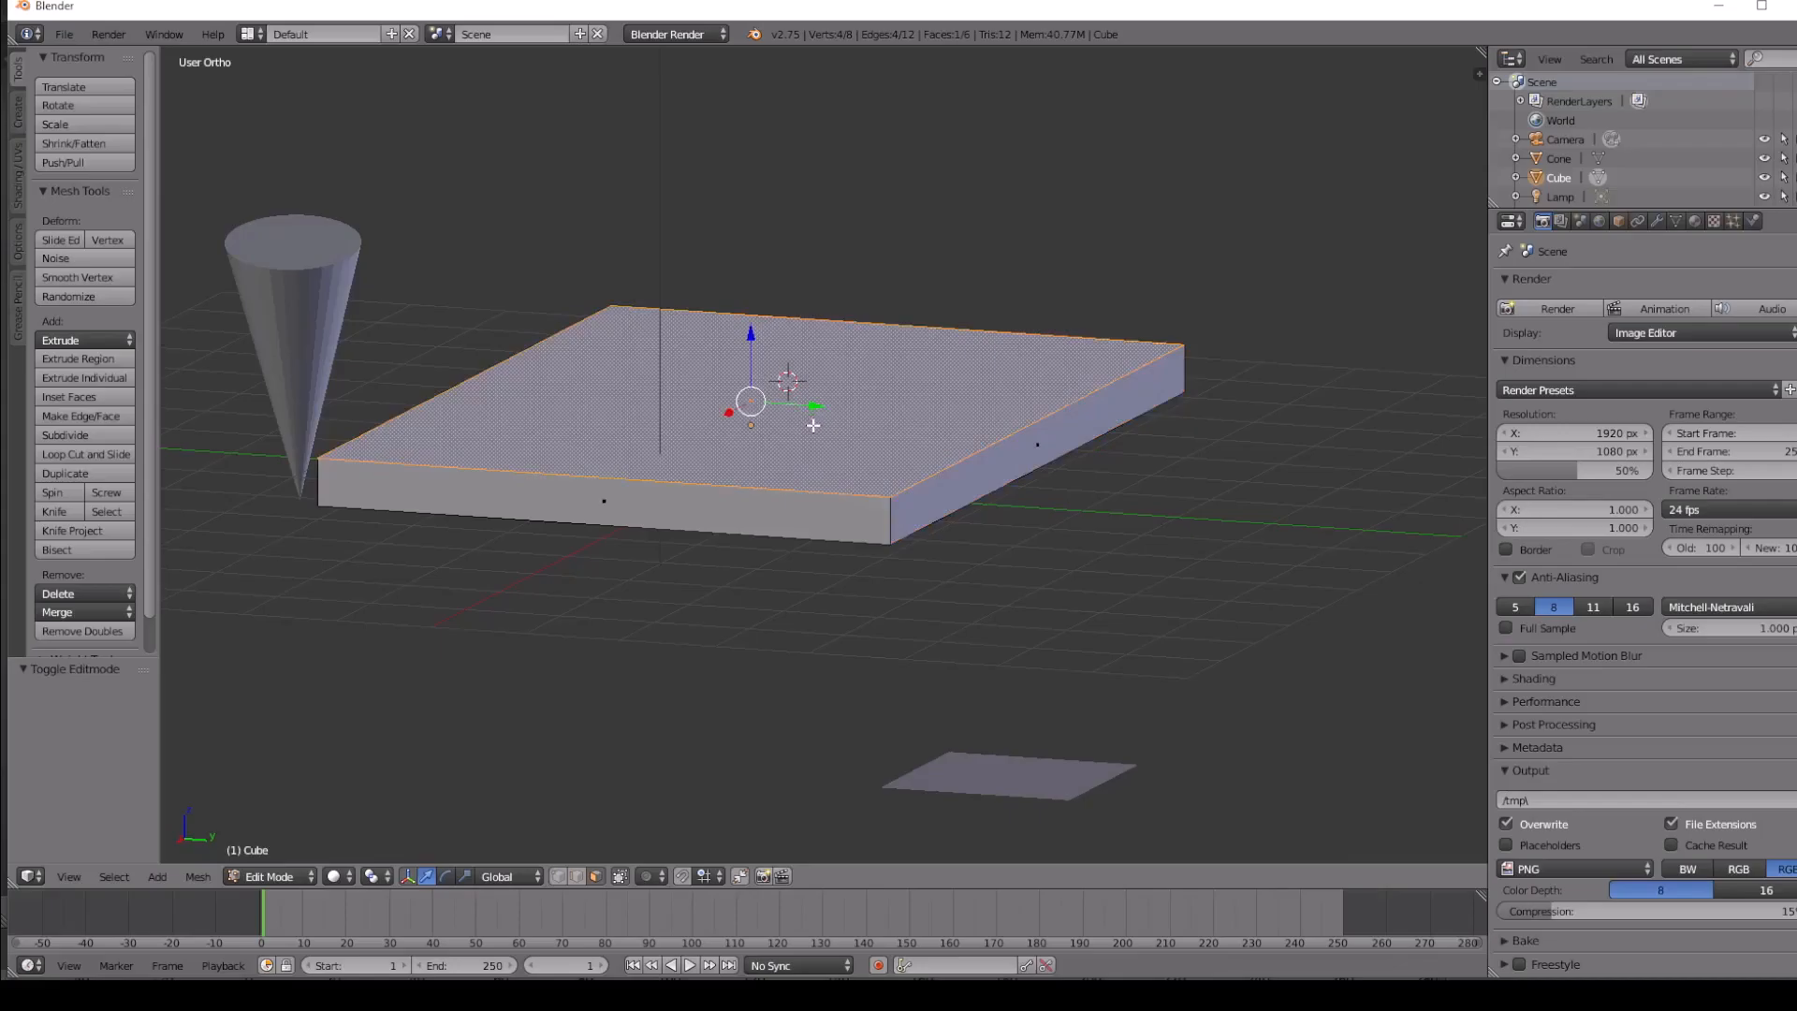
pyautogui.keyDown('ctrl'); pyautogui.rightClick(766, 517); pyautogui.keyUp('ctrl')
pyautogui.keyDown('ctrl'); pyautogui.rightClick(903, 498); pyautogui.keyUp('ctrl')
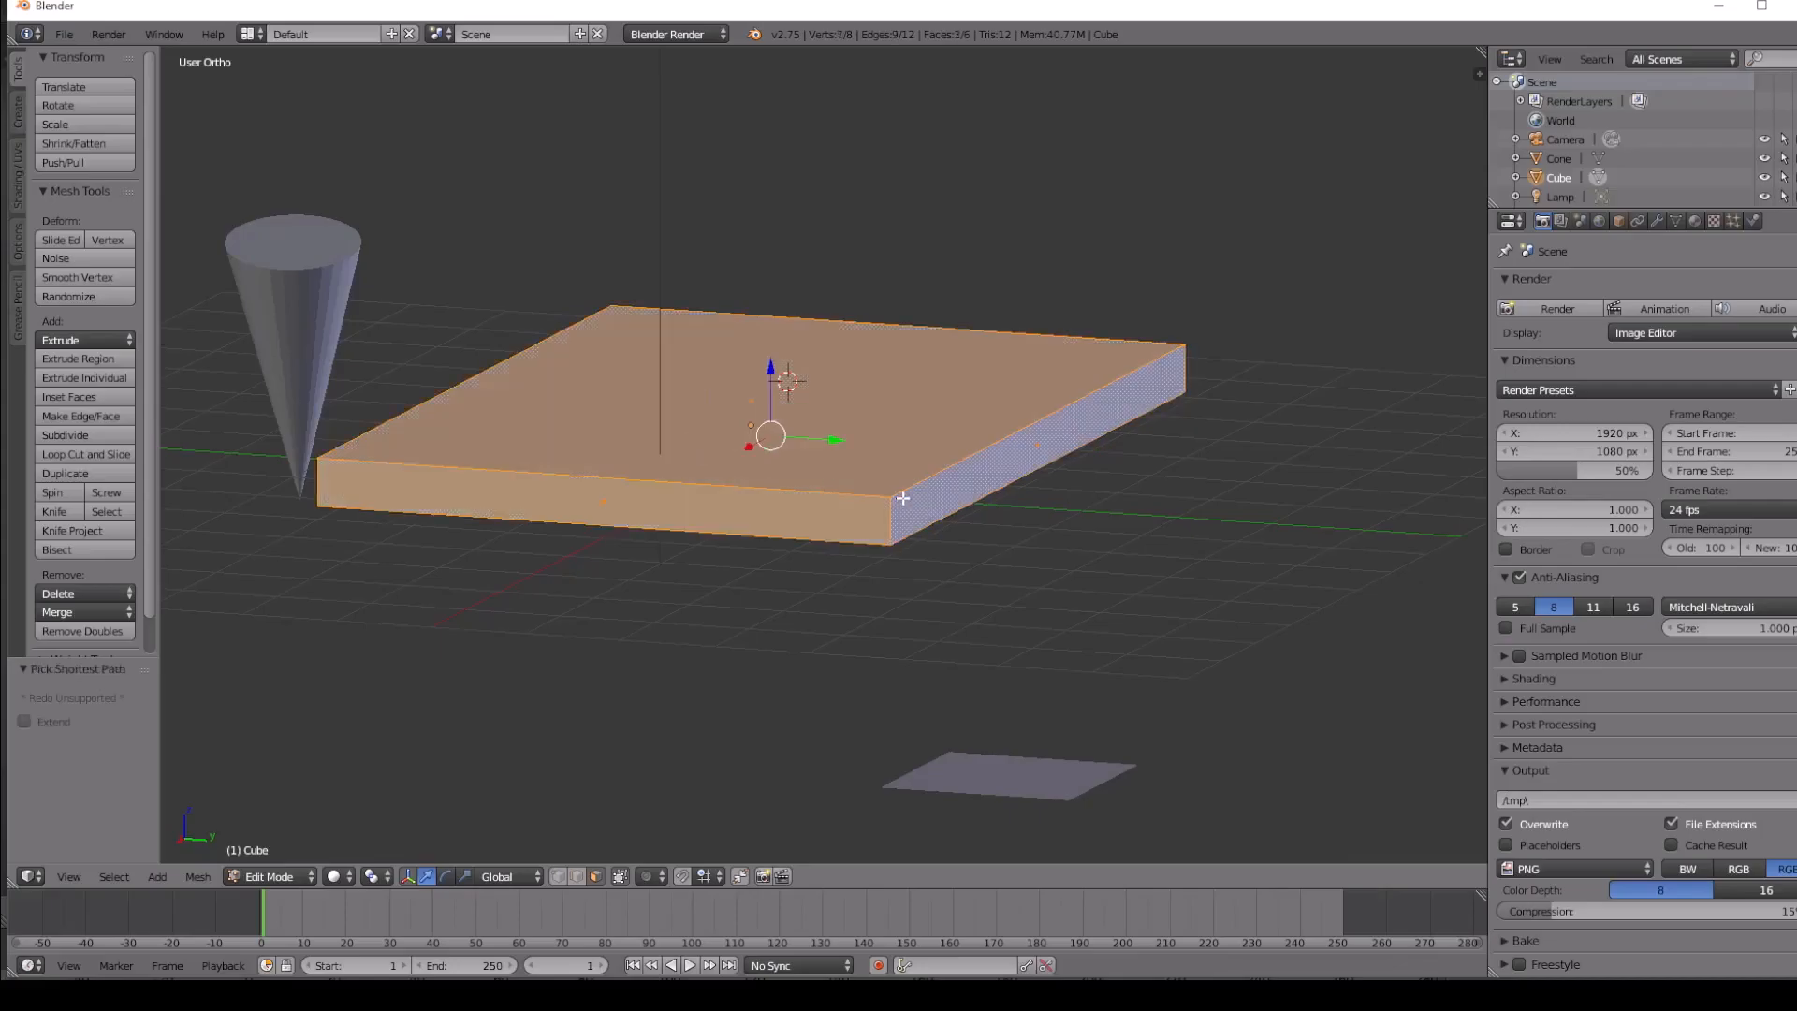
# Try extruding the selected faces toward a point beside the slab, undo the extrusion, and place the 3D cursor in front of the slab.
pyautogui.keyDown('ctrl'); pyautogui.rightClick(1021, 554); pyautogui.keyUp('ctrl')
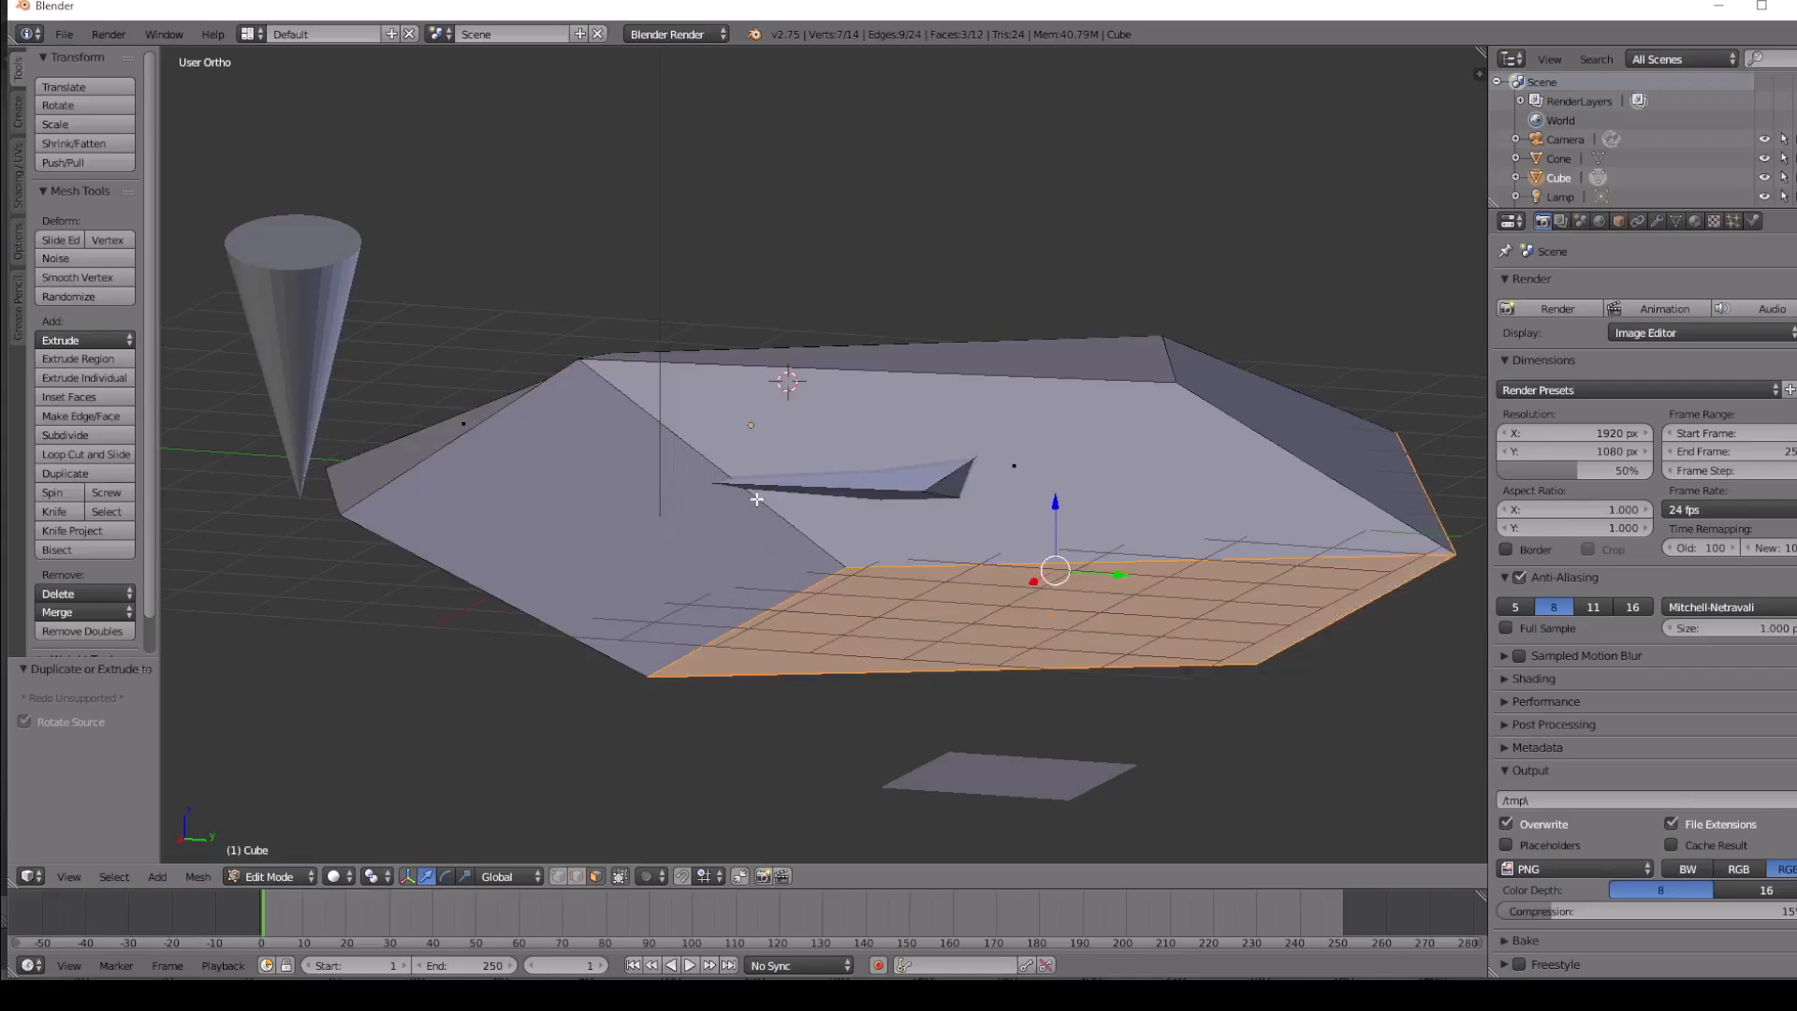
pyautogui.hotkey('ctrl', 'z')
pyautogui.click(983, 605)
pyautogui.click(786, 650)
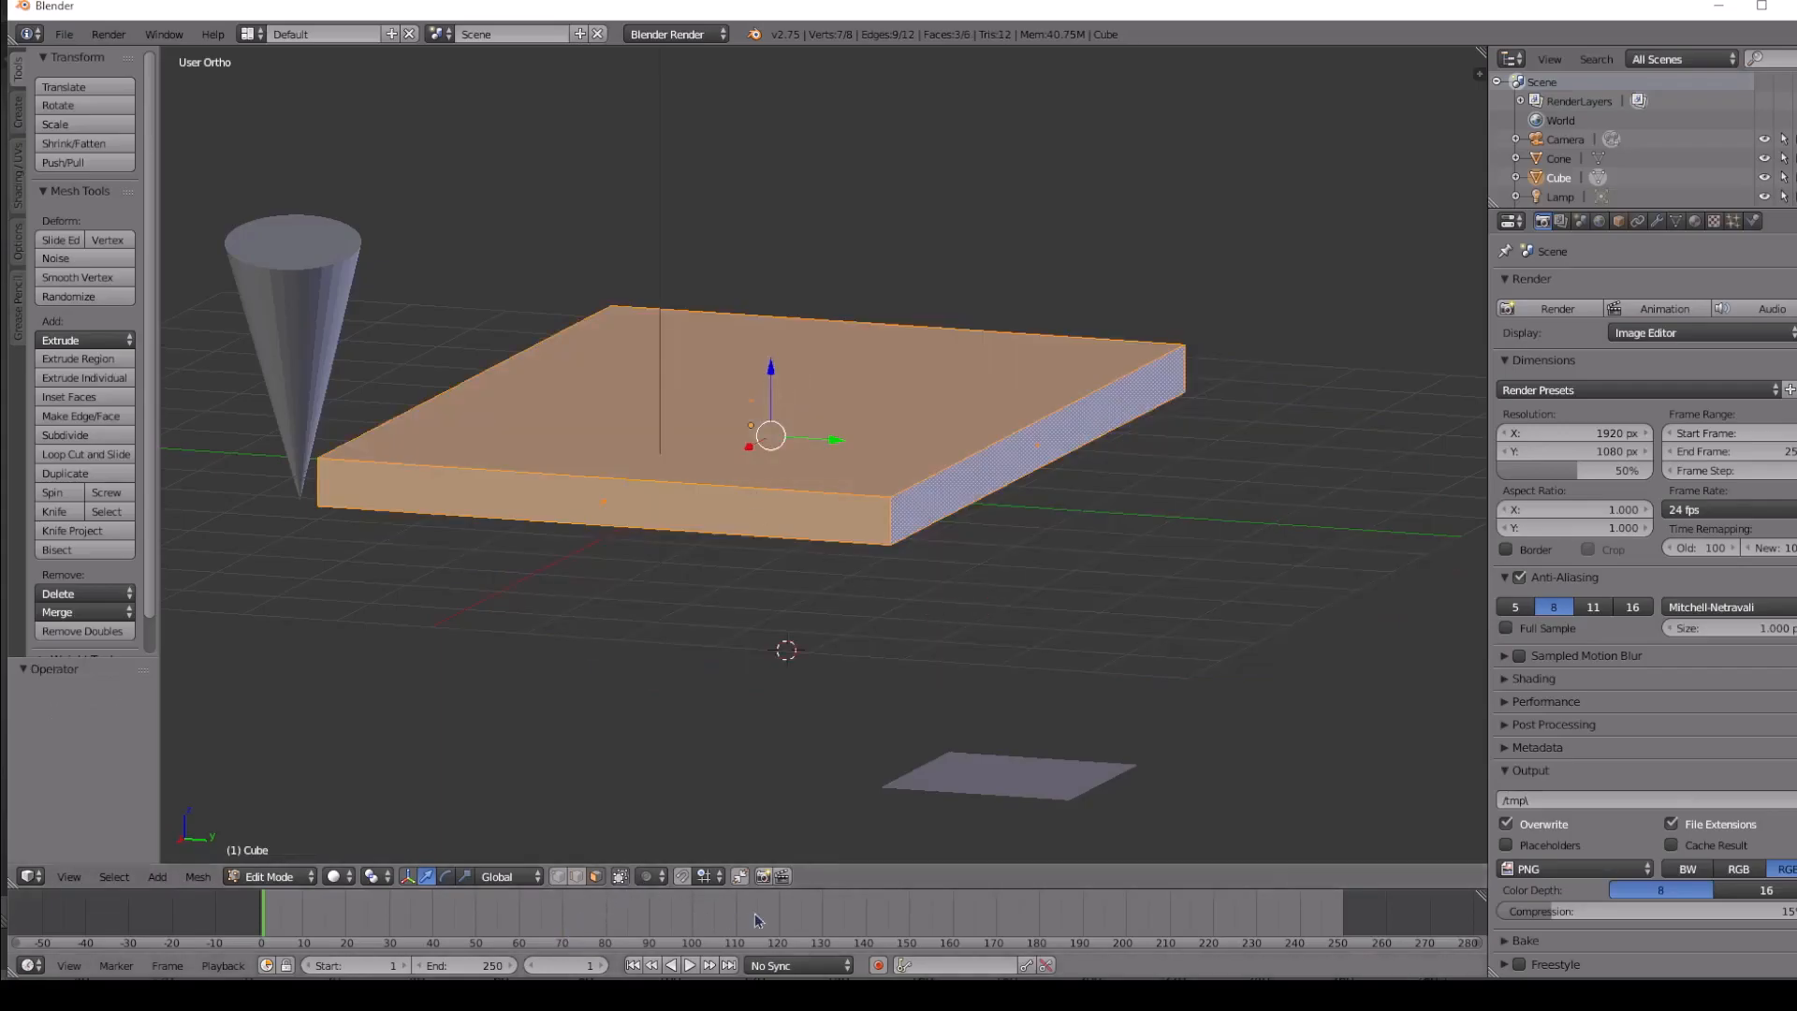
# Switch to edge selection and select the slab's lower side edge, then only its top front edge.
pyautogui.click(578, 876)
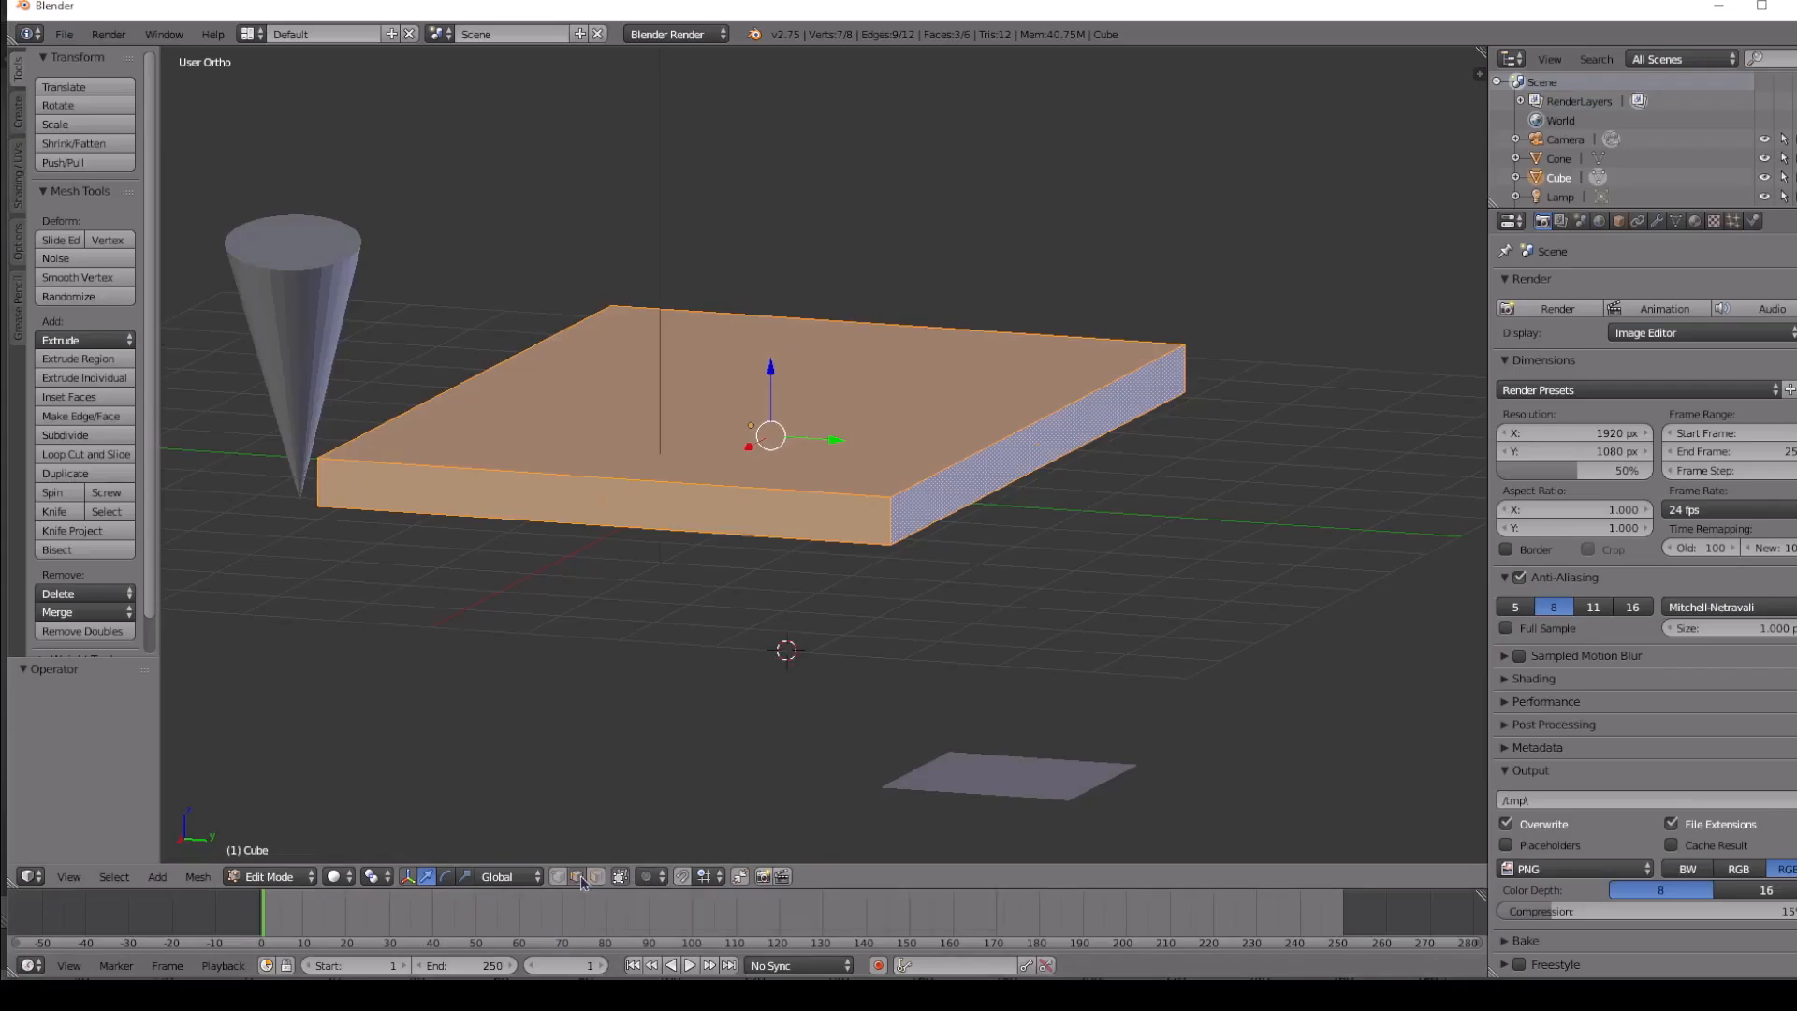
pyautogui.rightClick(947, 522)
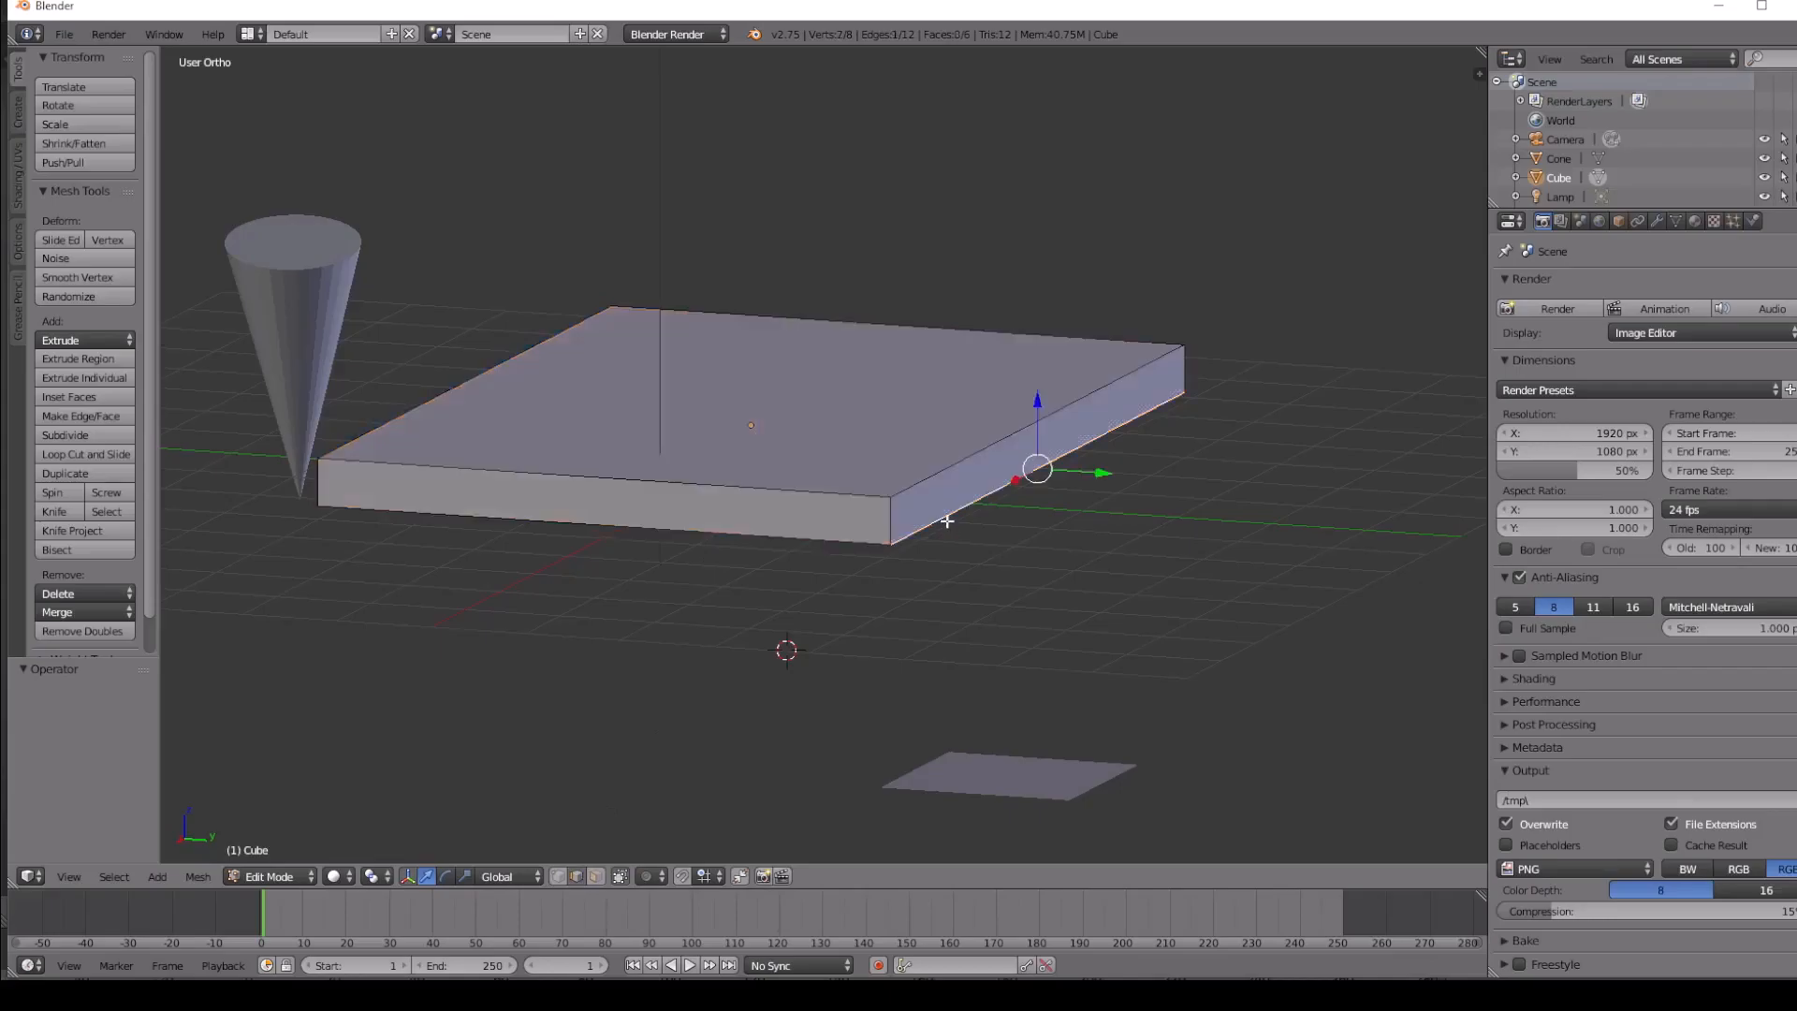
pyautogui.rightClick(897, 497)
pyautogui.rightClick(865, 483)
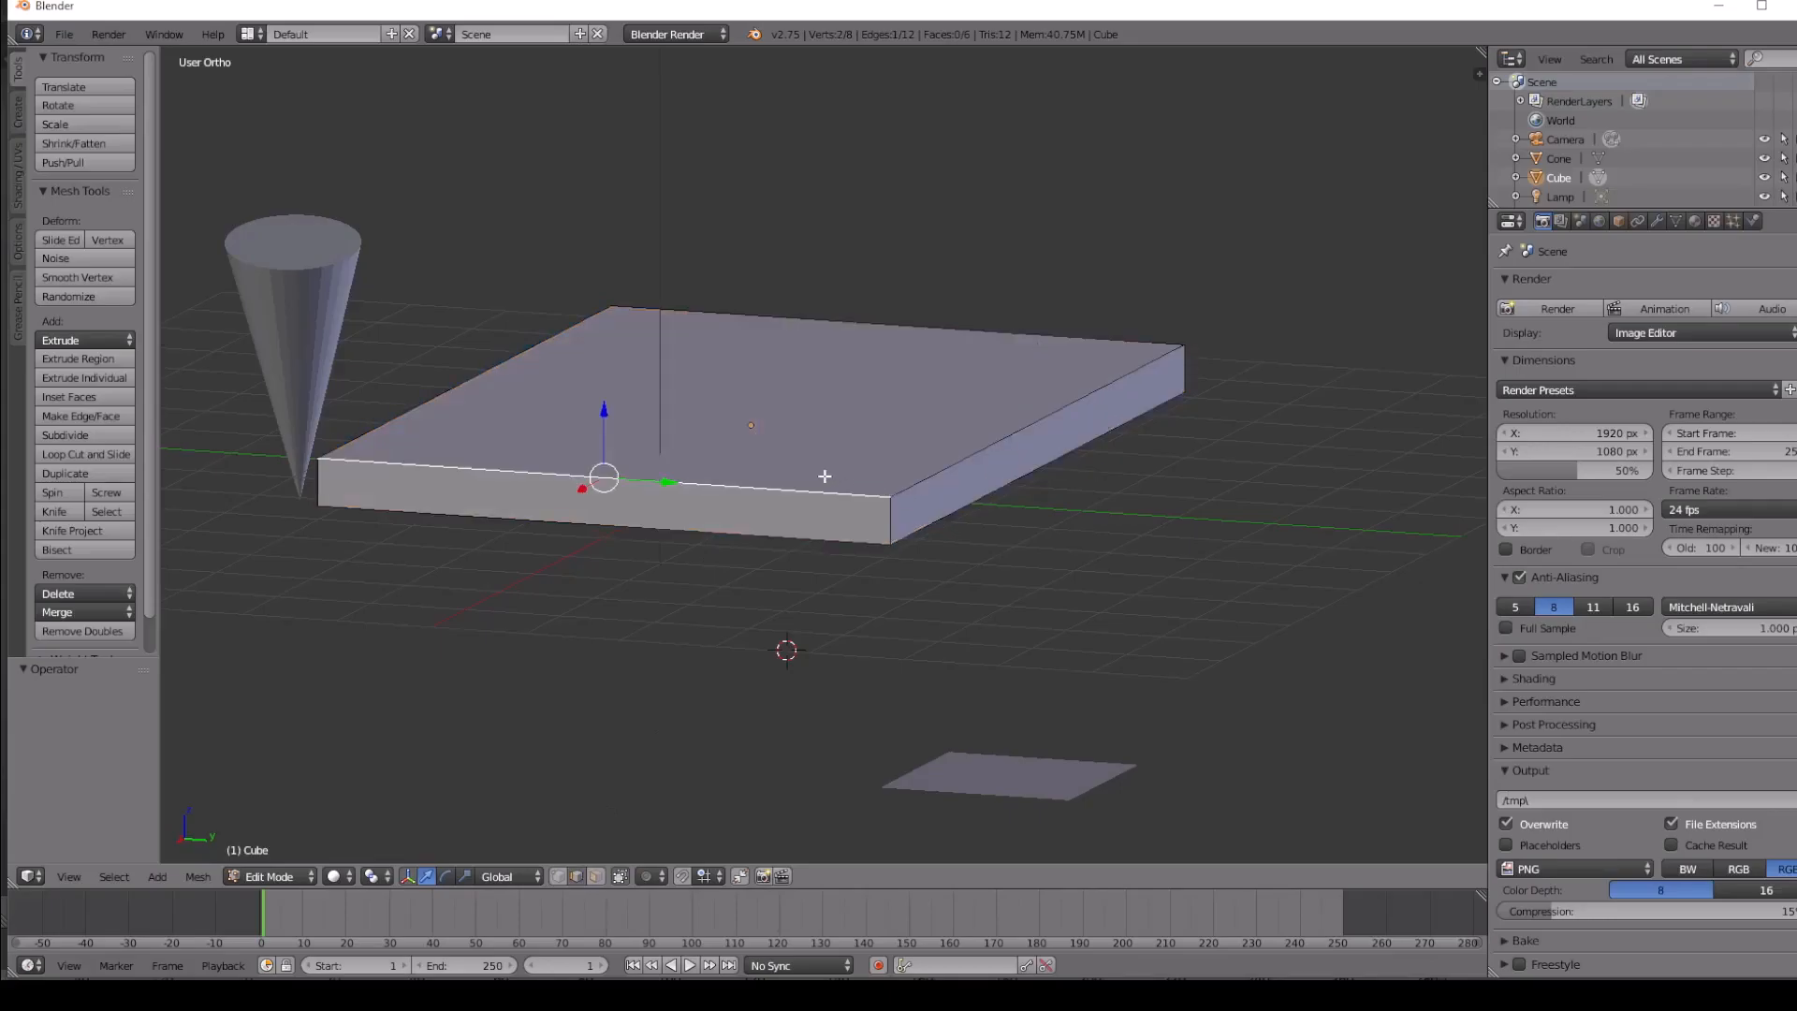
# Select the slab's top side edge and move it by -0.029 along the Z axis.
pyautogui.keyDown('shift'); pyautogui.rightClick(964, 472); pyautogui.keyUp('shift')
pyautogui.keyDown('shift'); pyautogui.rightClick(688, 488); pyautogui.keyUp('shift')
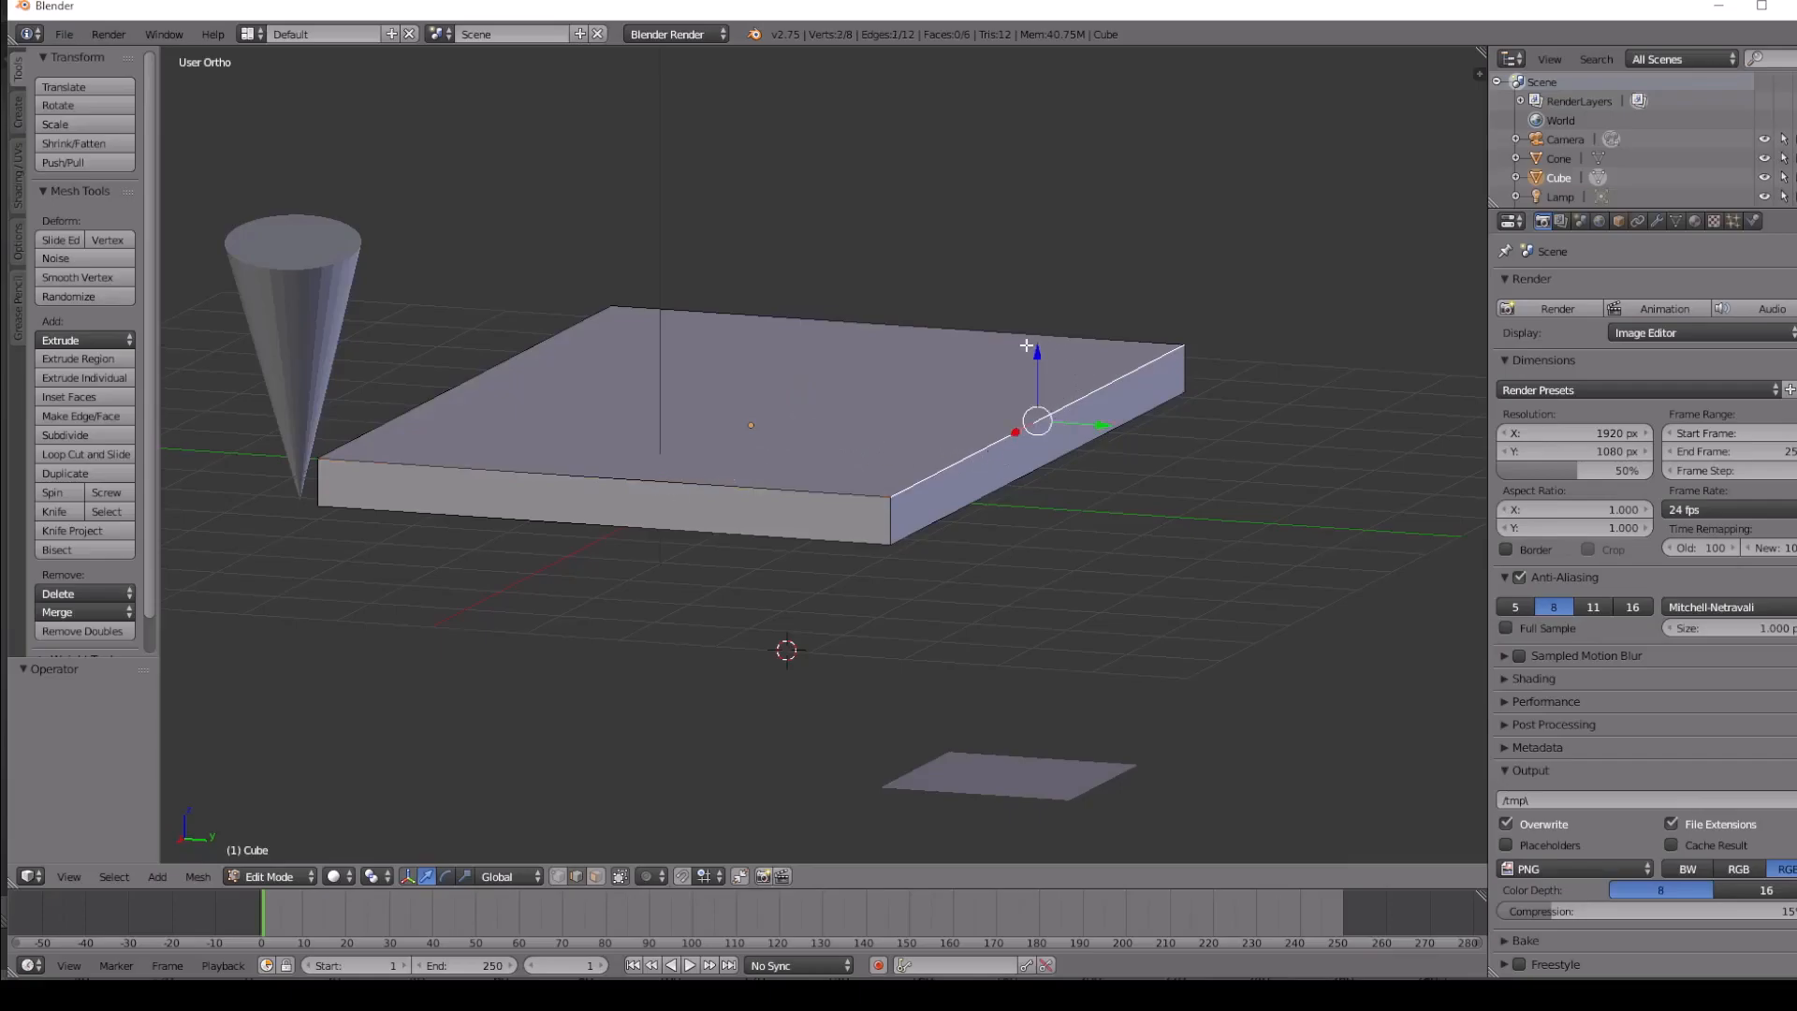
pyautogui.moveTo(1039, 352); pyautogui.dragTo(949, 356)
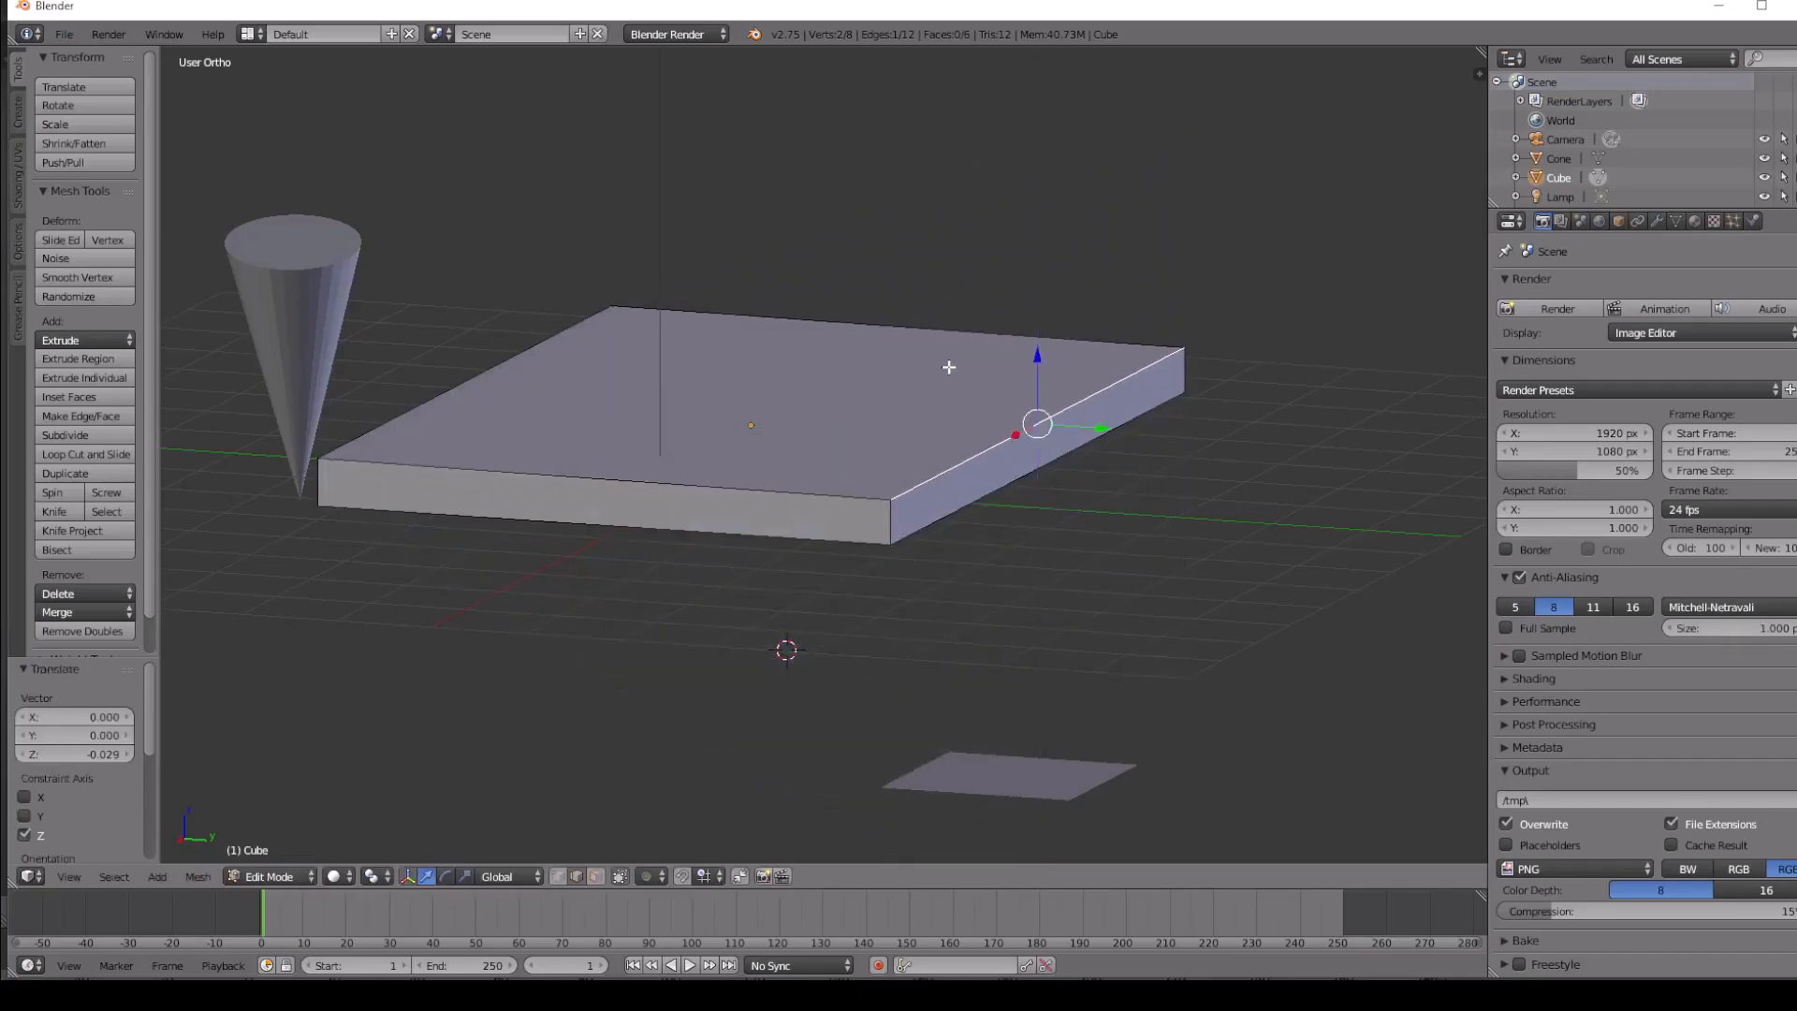
# Preview the scene in wireframe and rendered shading, place the 3D cursor at the slab's front, and restore Solid shading.
pyautogui.press('z')
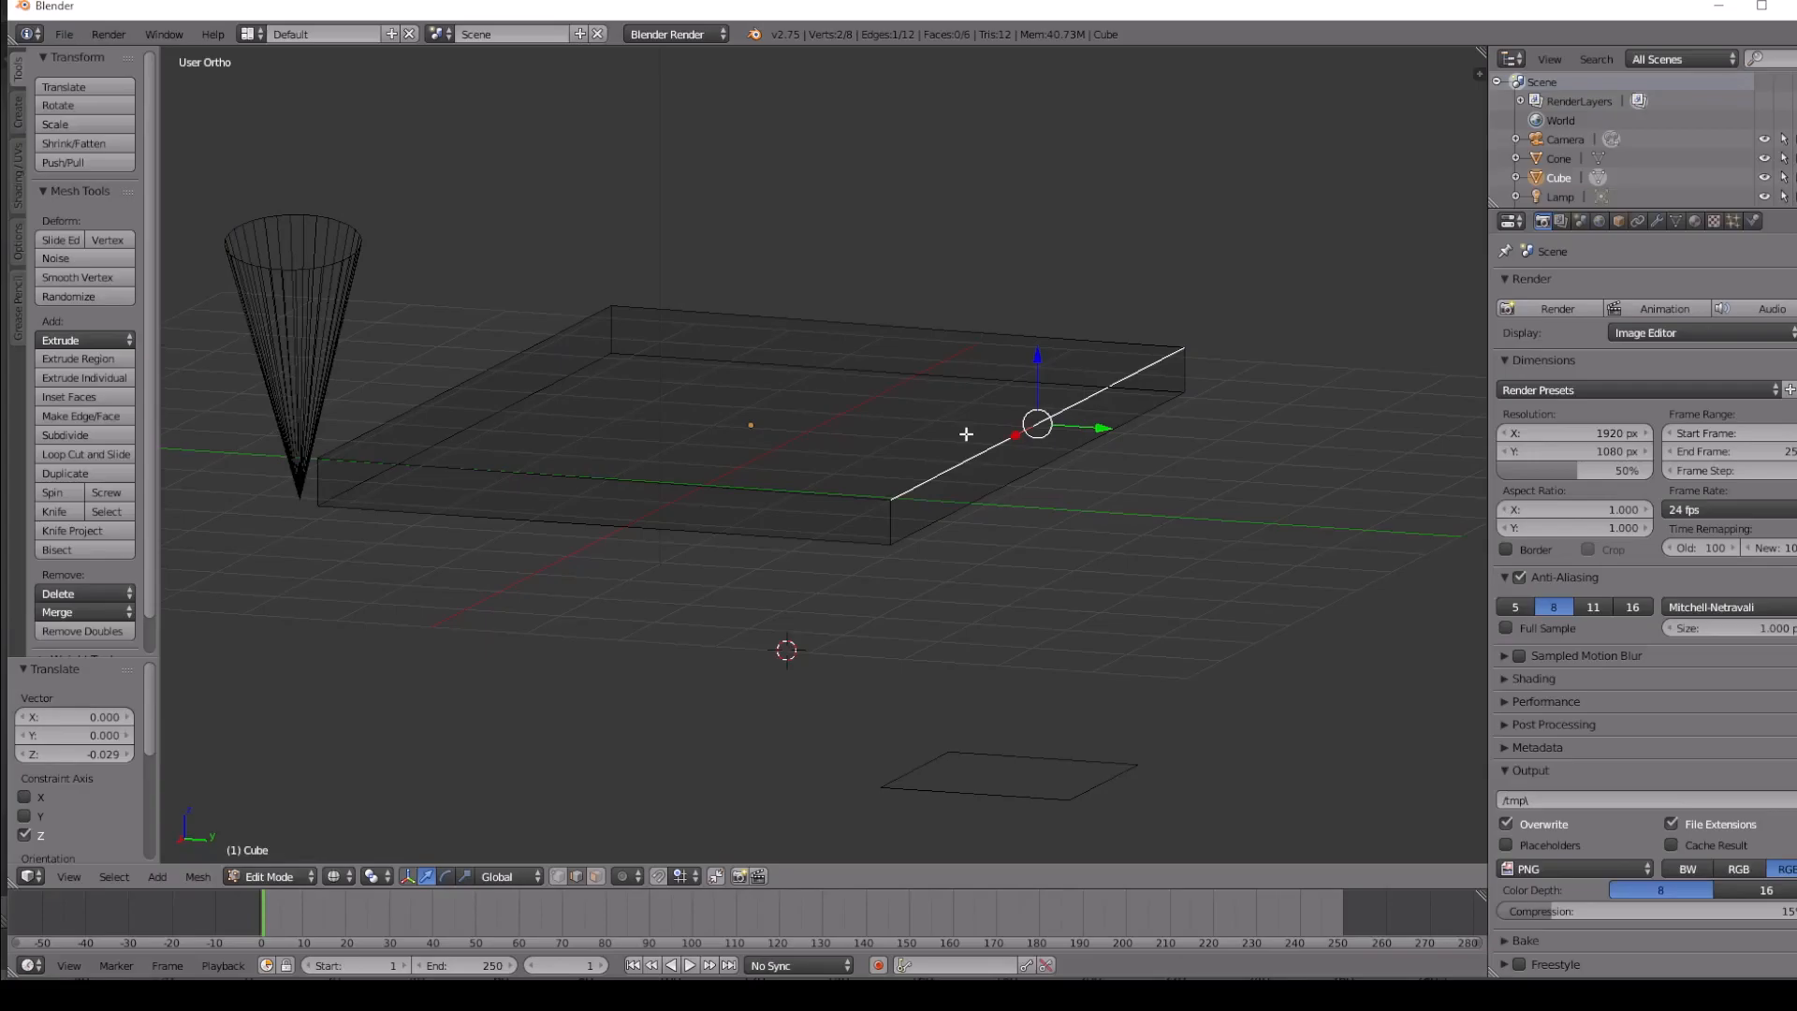
pyautogui.hotkey('shift', 'z')
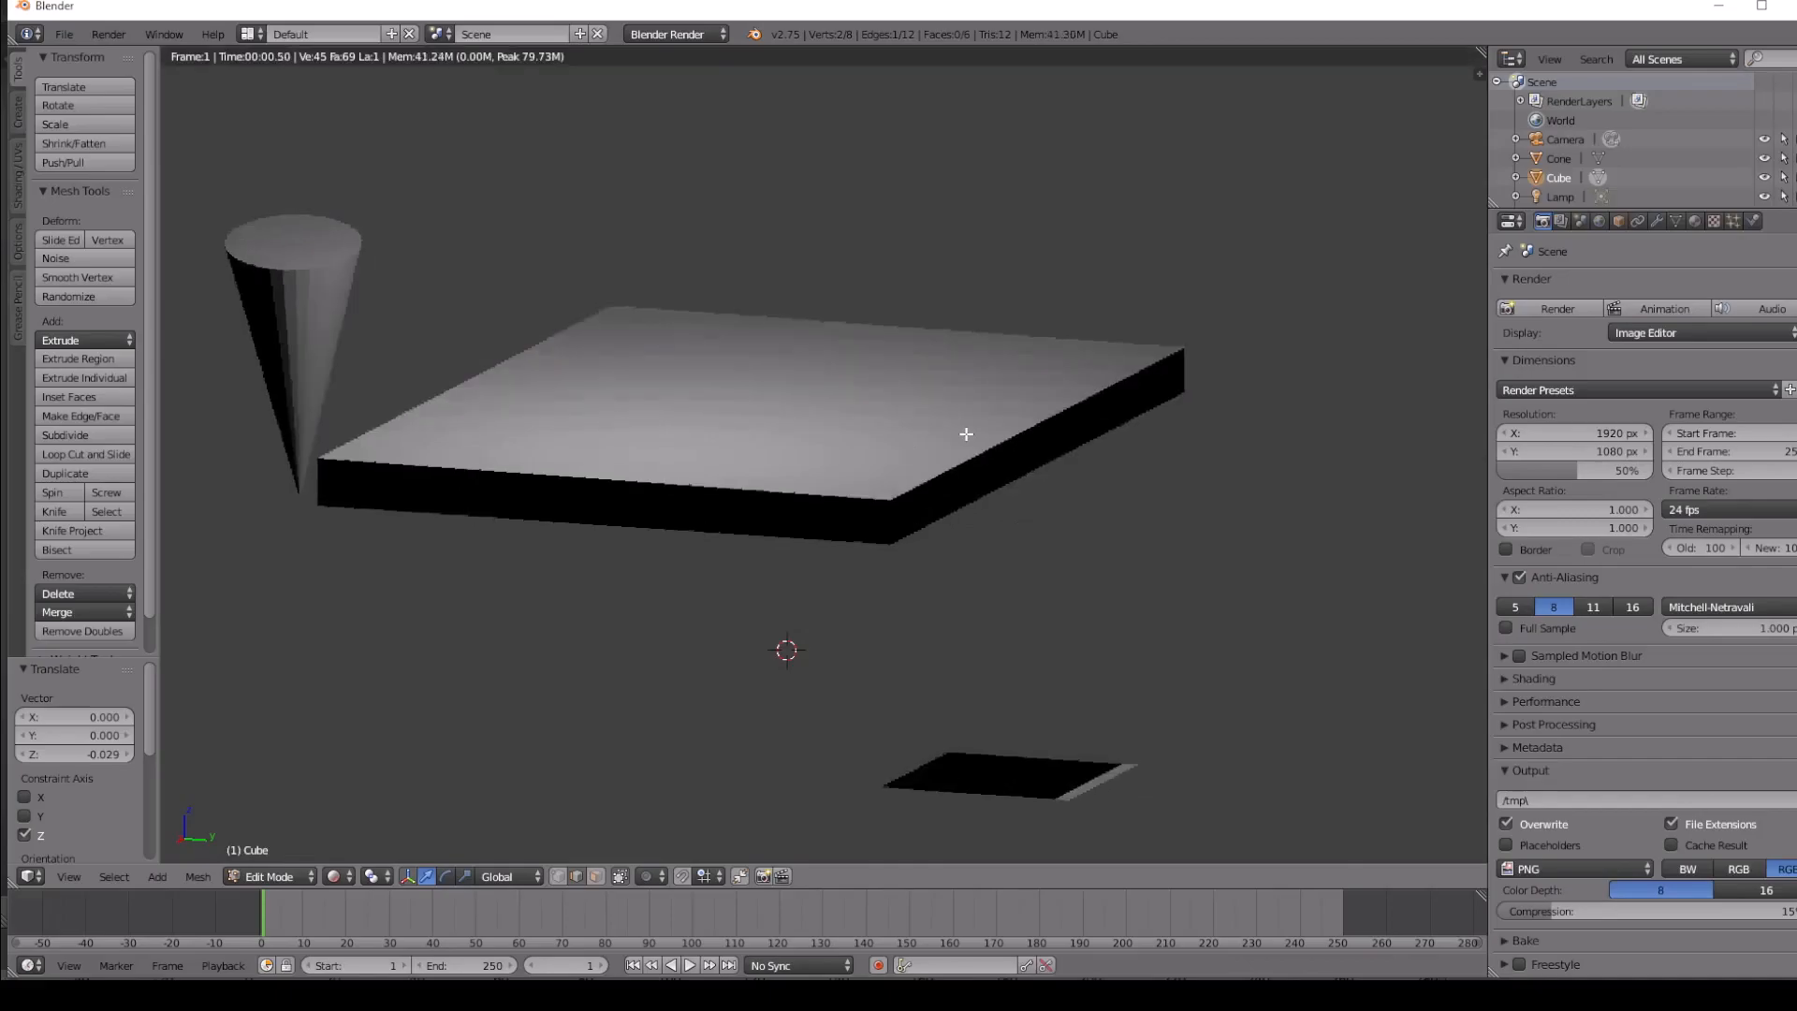
pyautogui.click(739, 535)
pyautogui.click(273, 879)
pyautogui.click(337, 876)
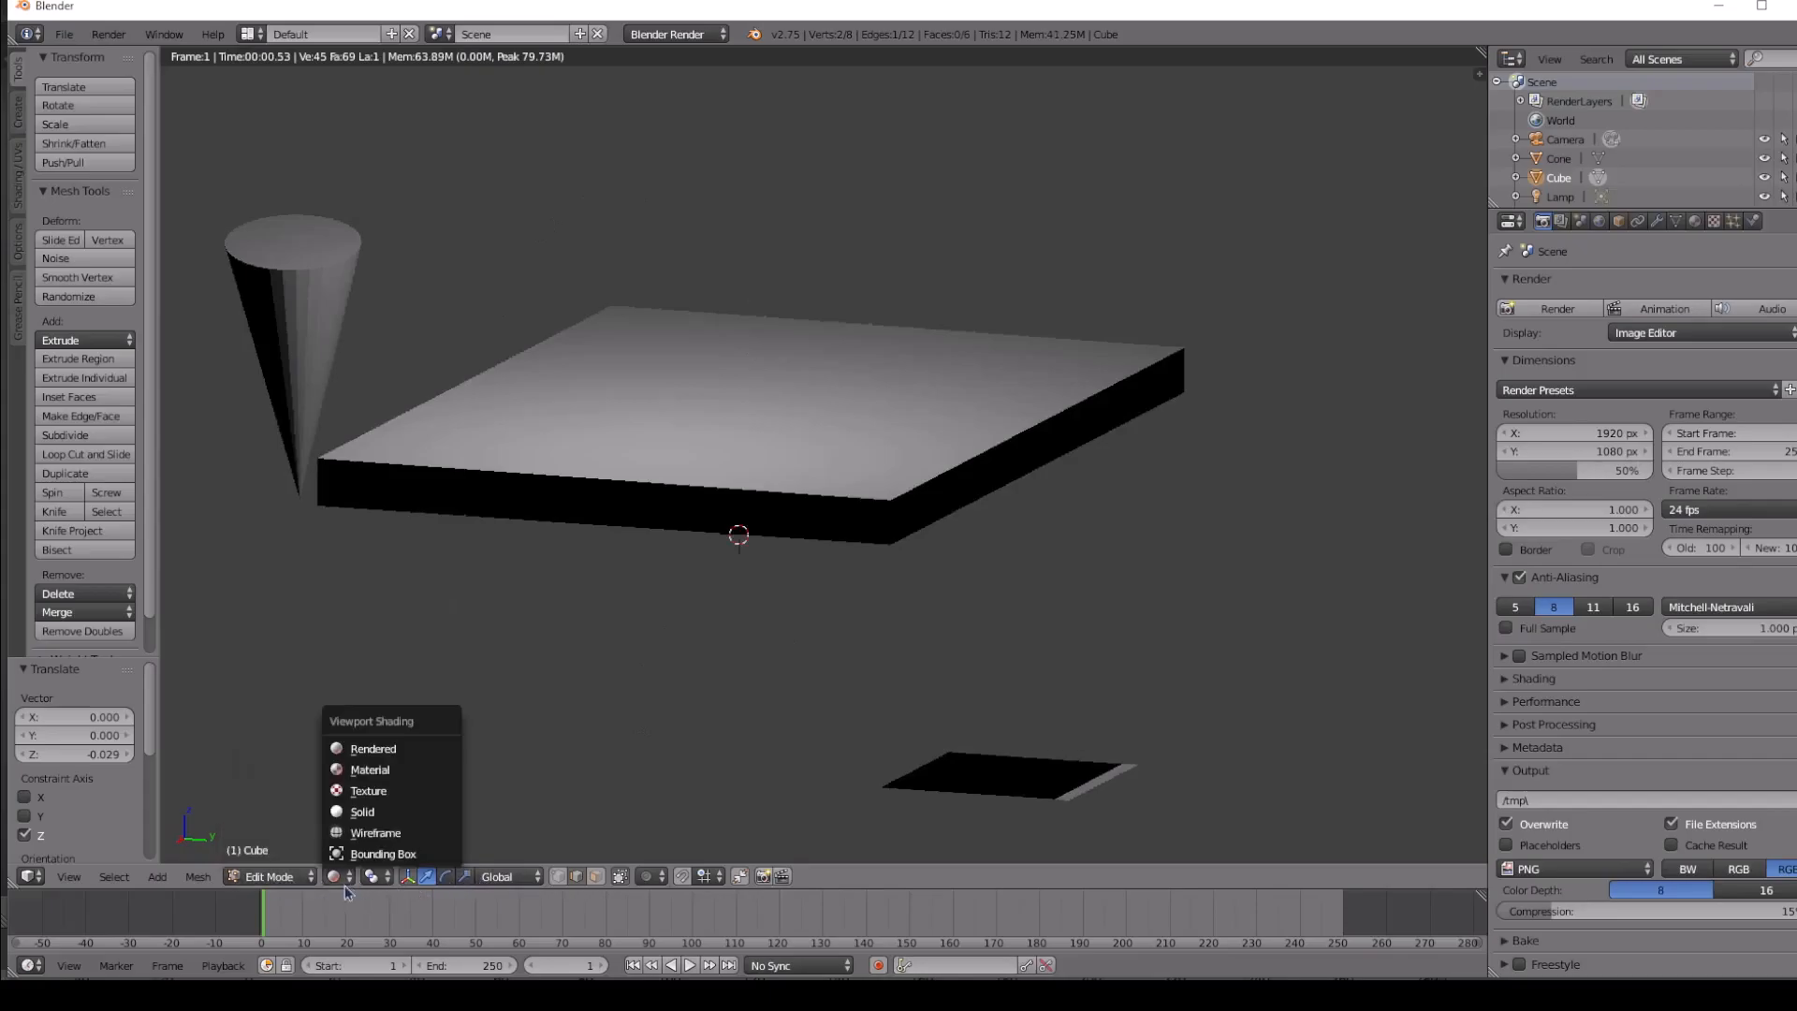
pyautogui.click(402, 810)
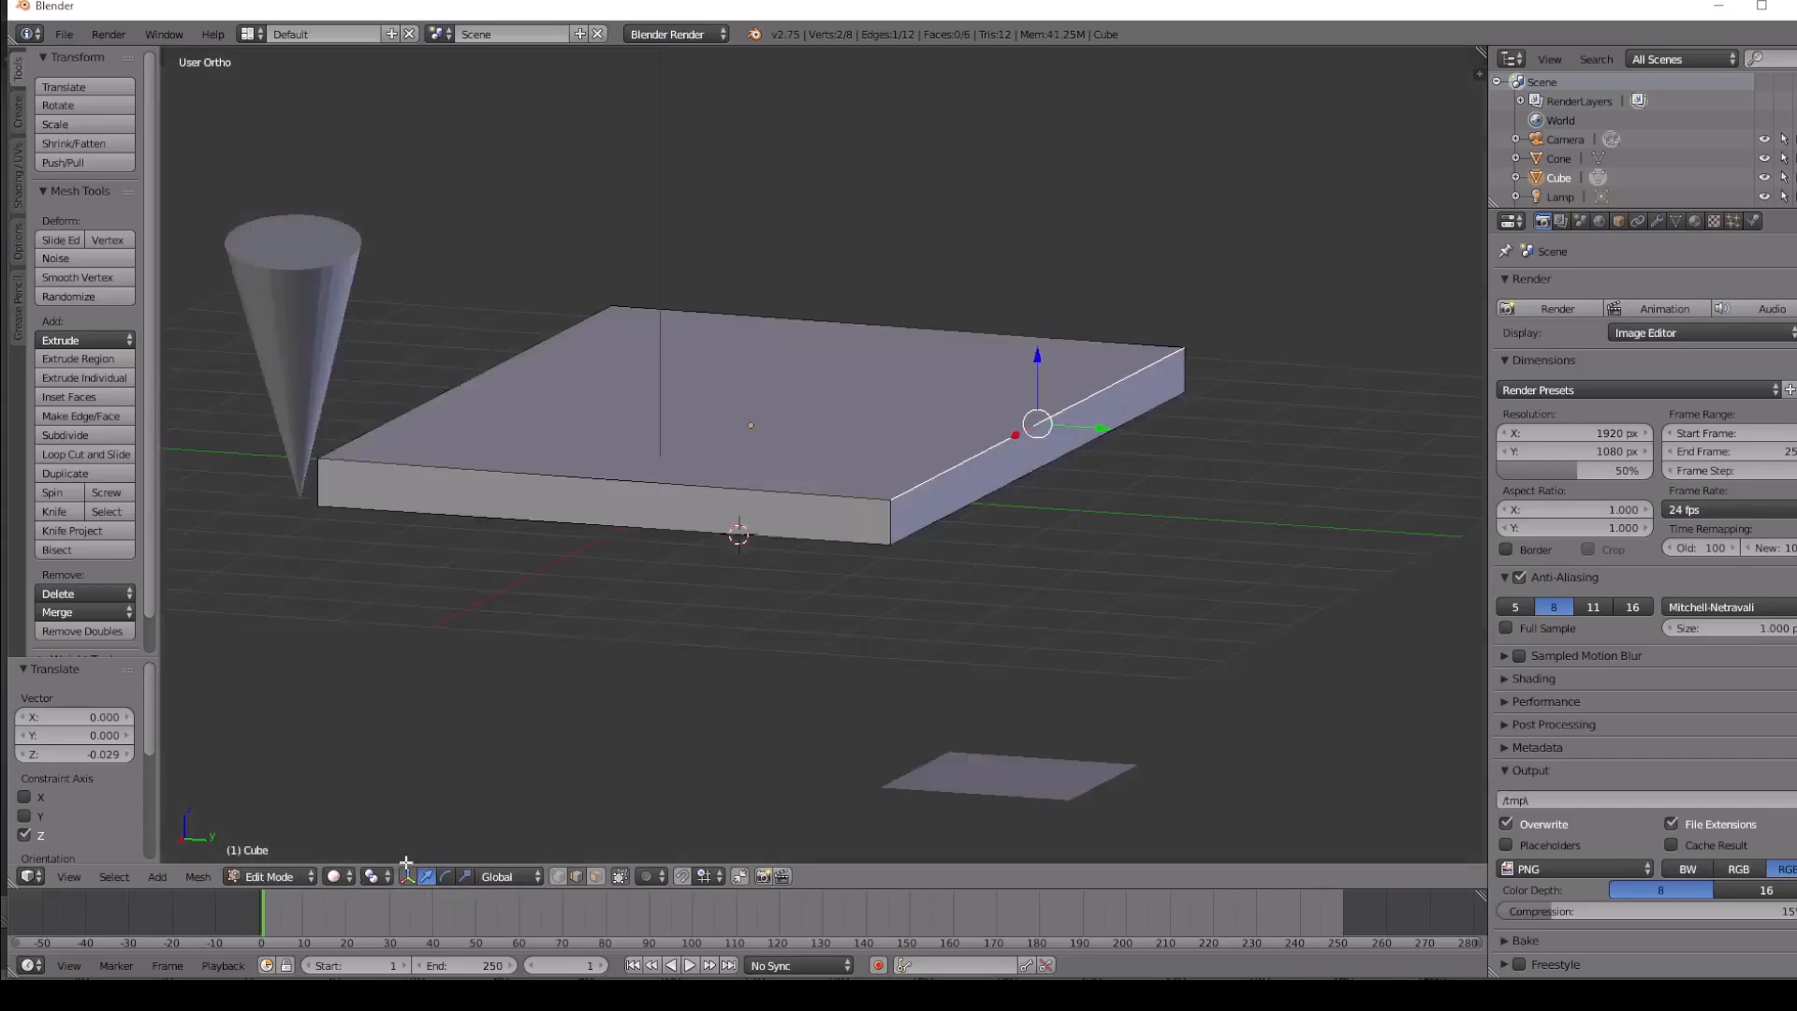
# Select the slab's top front edge and move it by -1.158 along X and -0.247 along Y.
pyautogui.rightClick(851, 510)
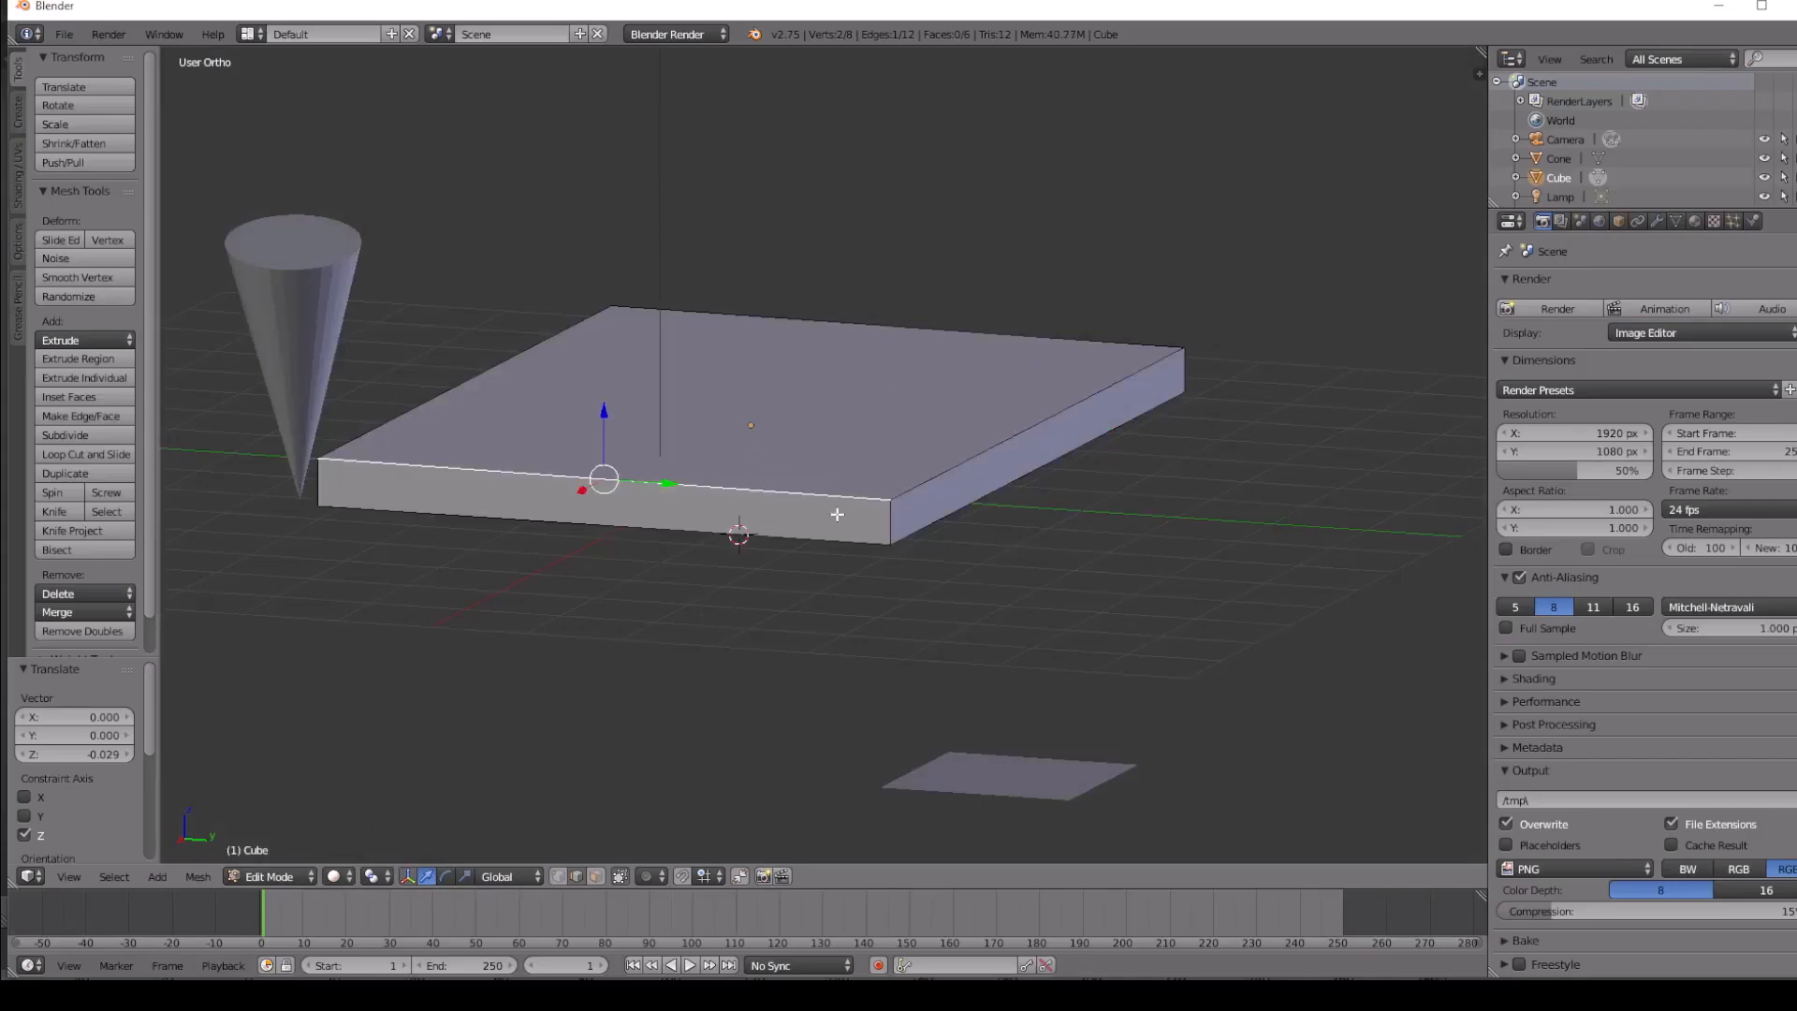
pyautogui.press('g')
pyautogui.press('x')
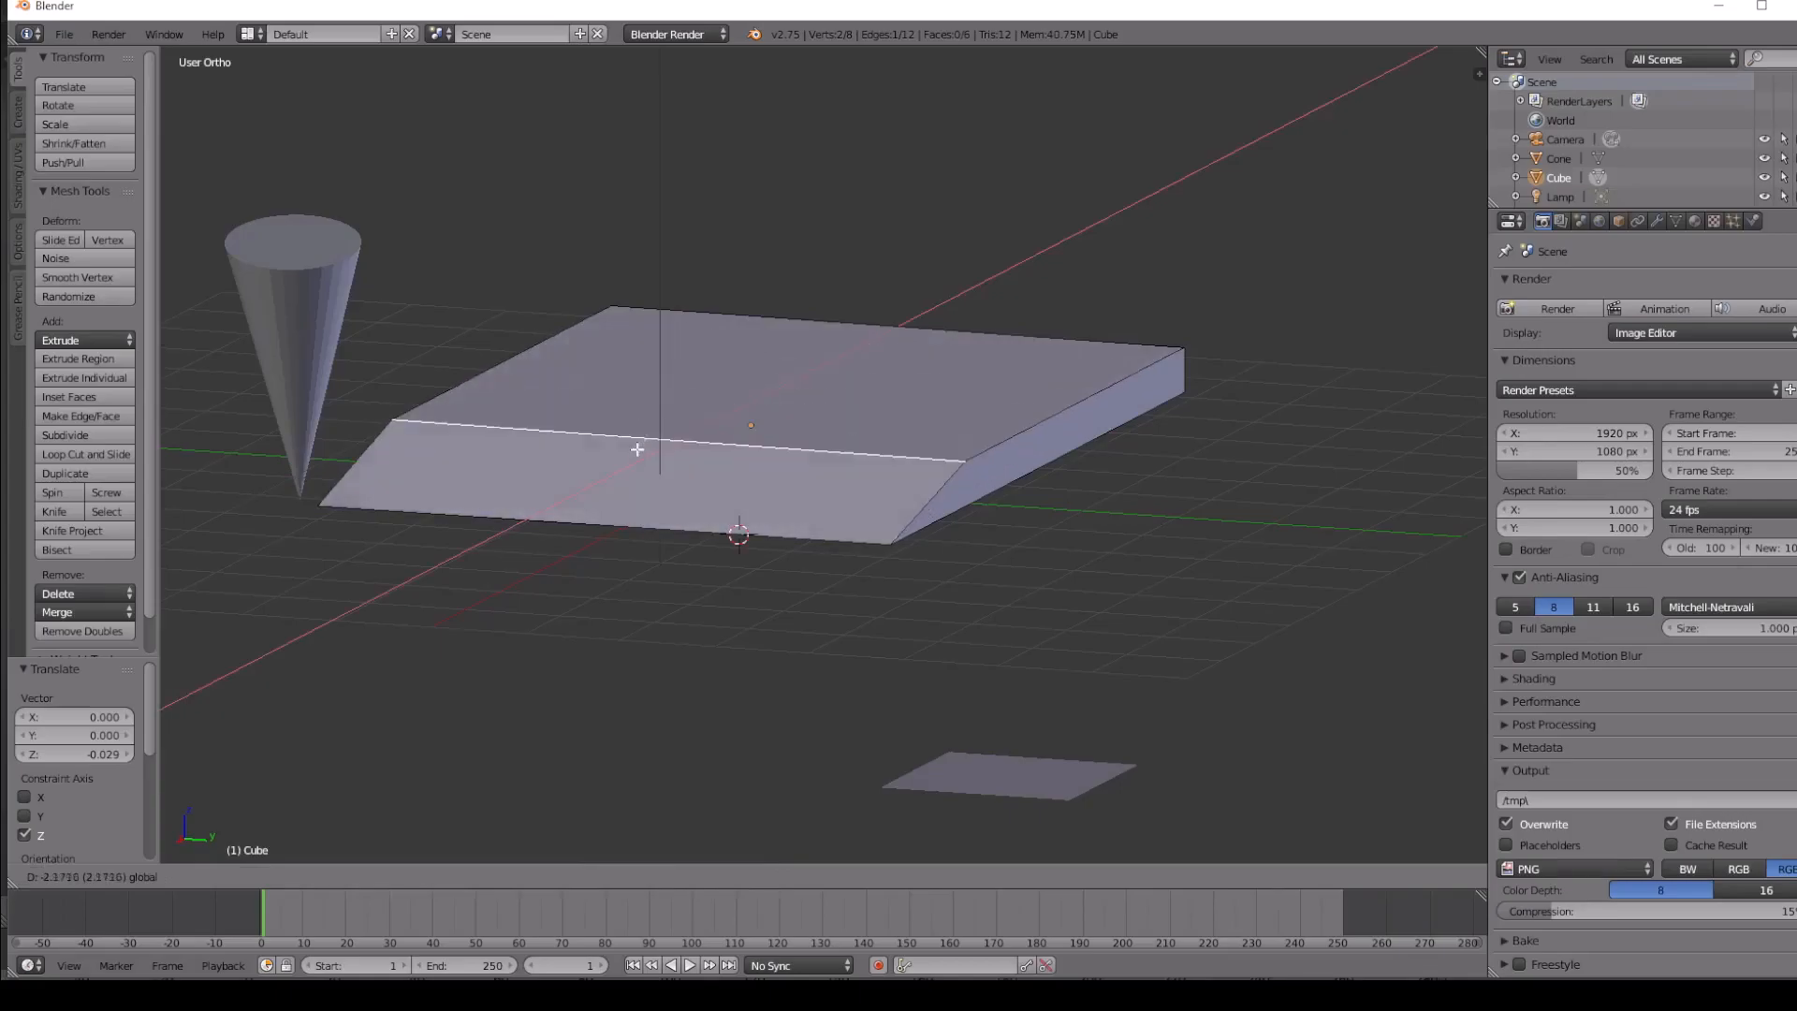
pyautogui.click(637, 485)
pyautogui.press('g')
pyautogui.press('y')
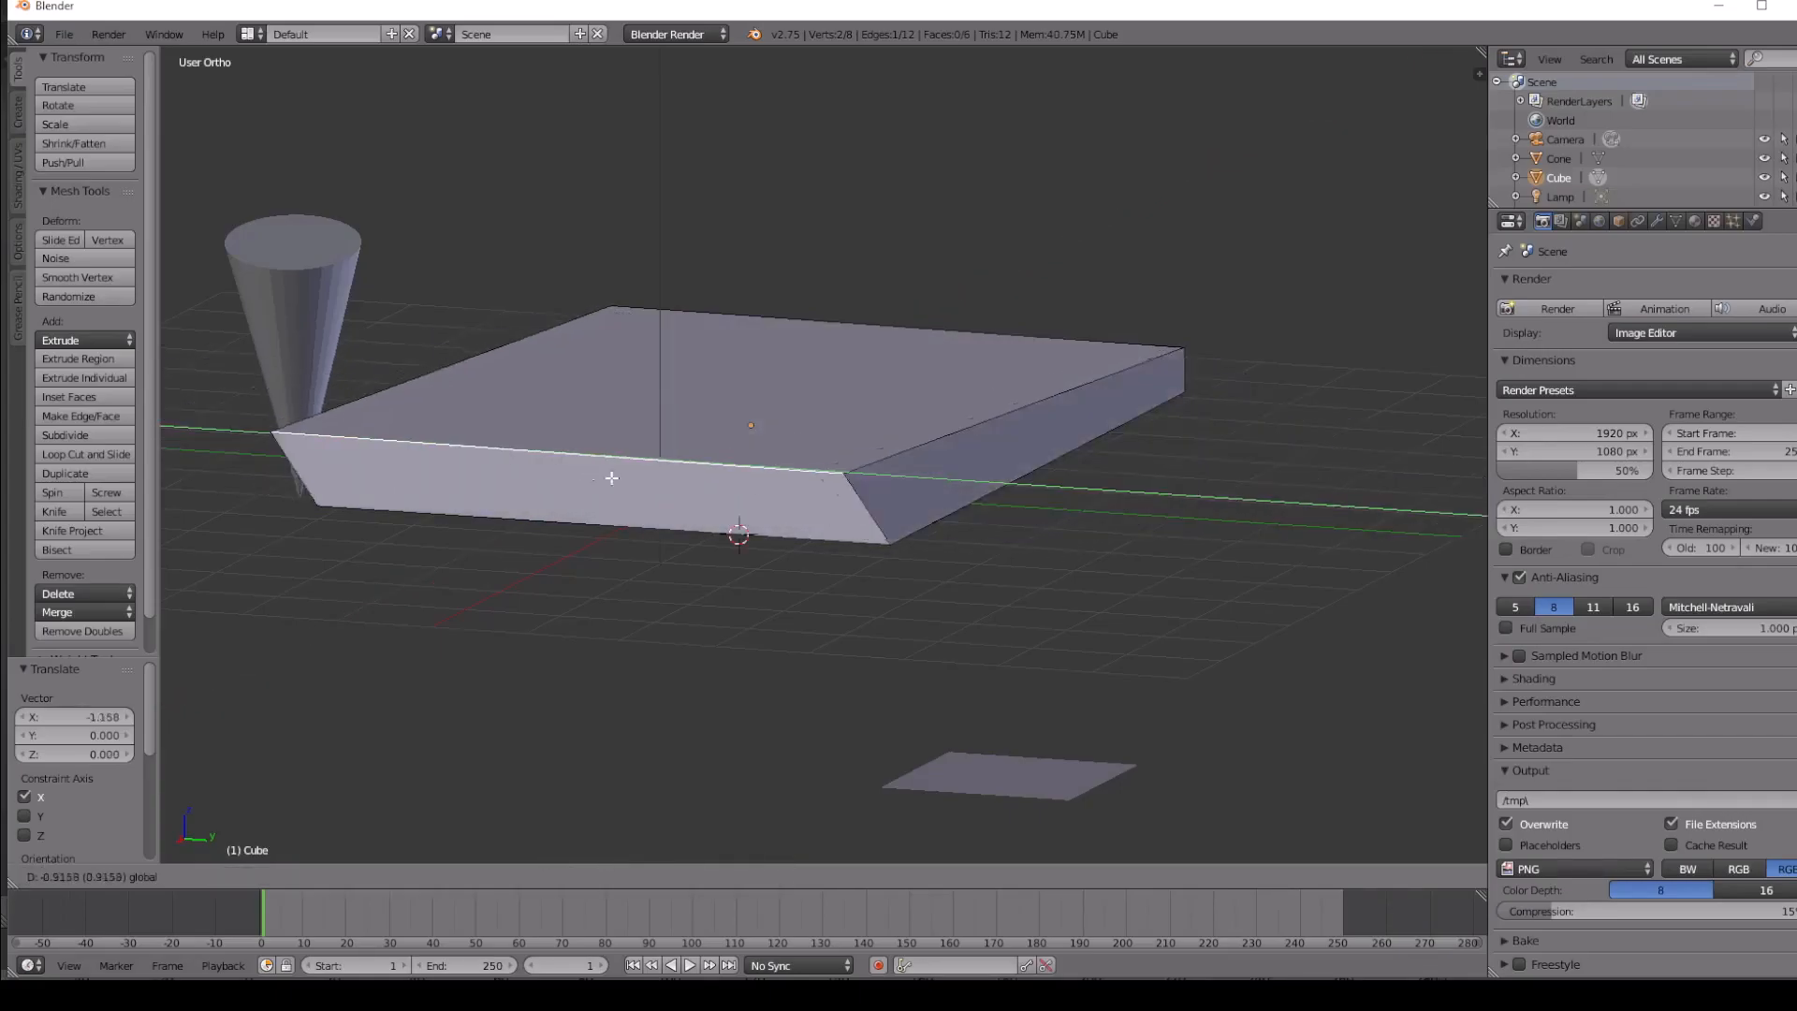
pyautogui.click(647, 462)
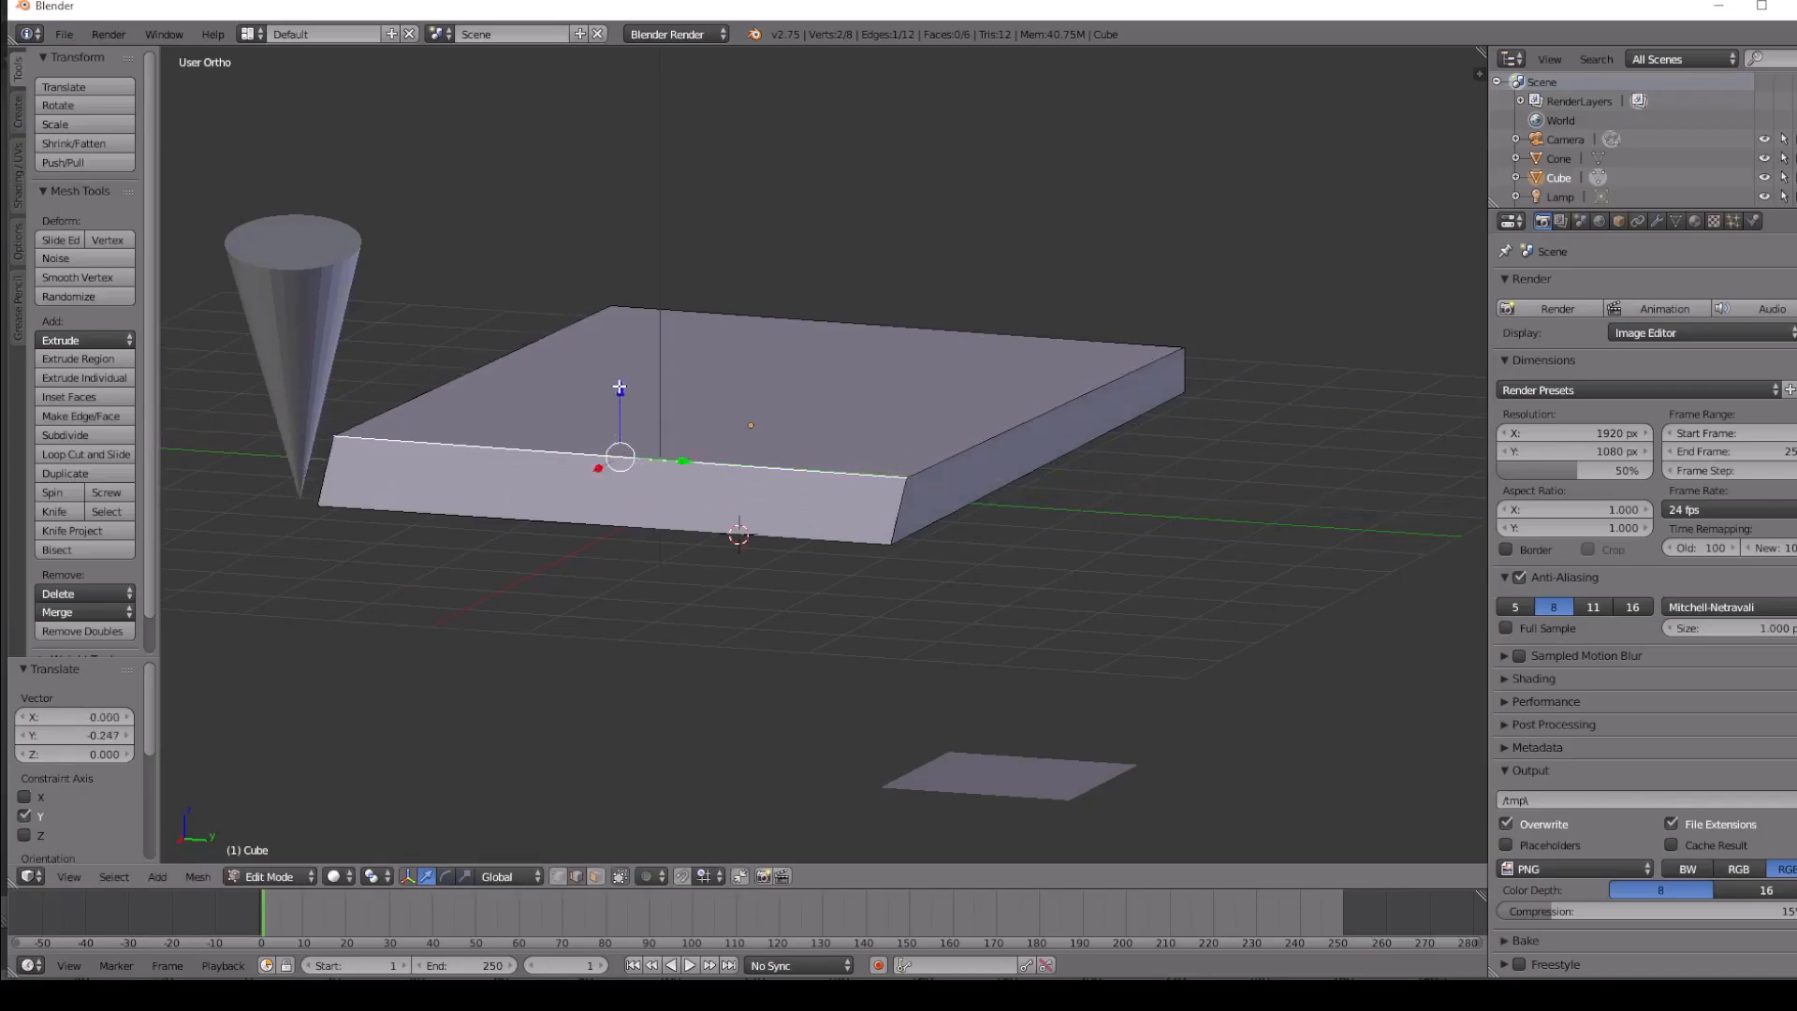
# Raise the slab's selected top edge by 0.765 along the Z axis.
pyautogui.press('g')
pyautogui.press('z')
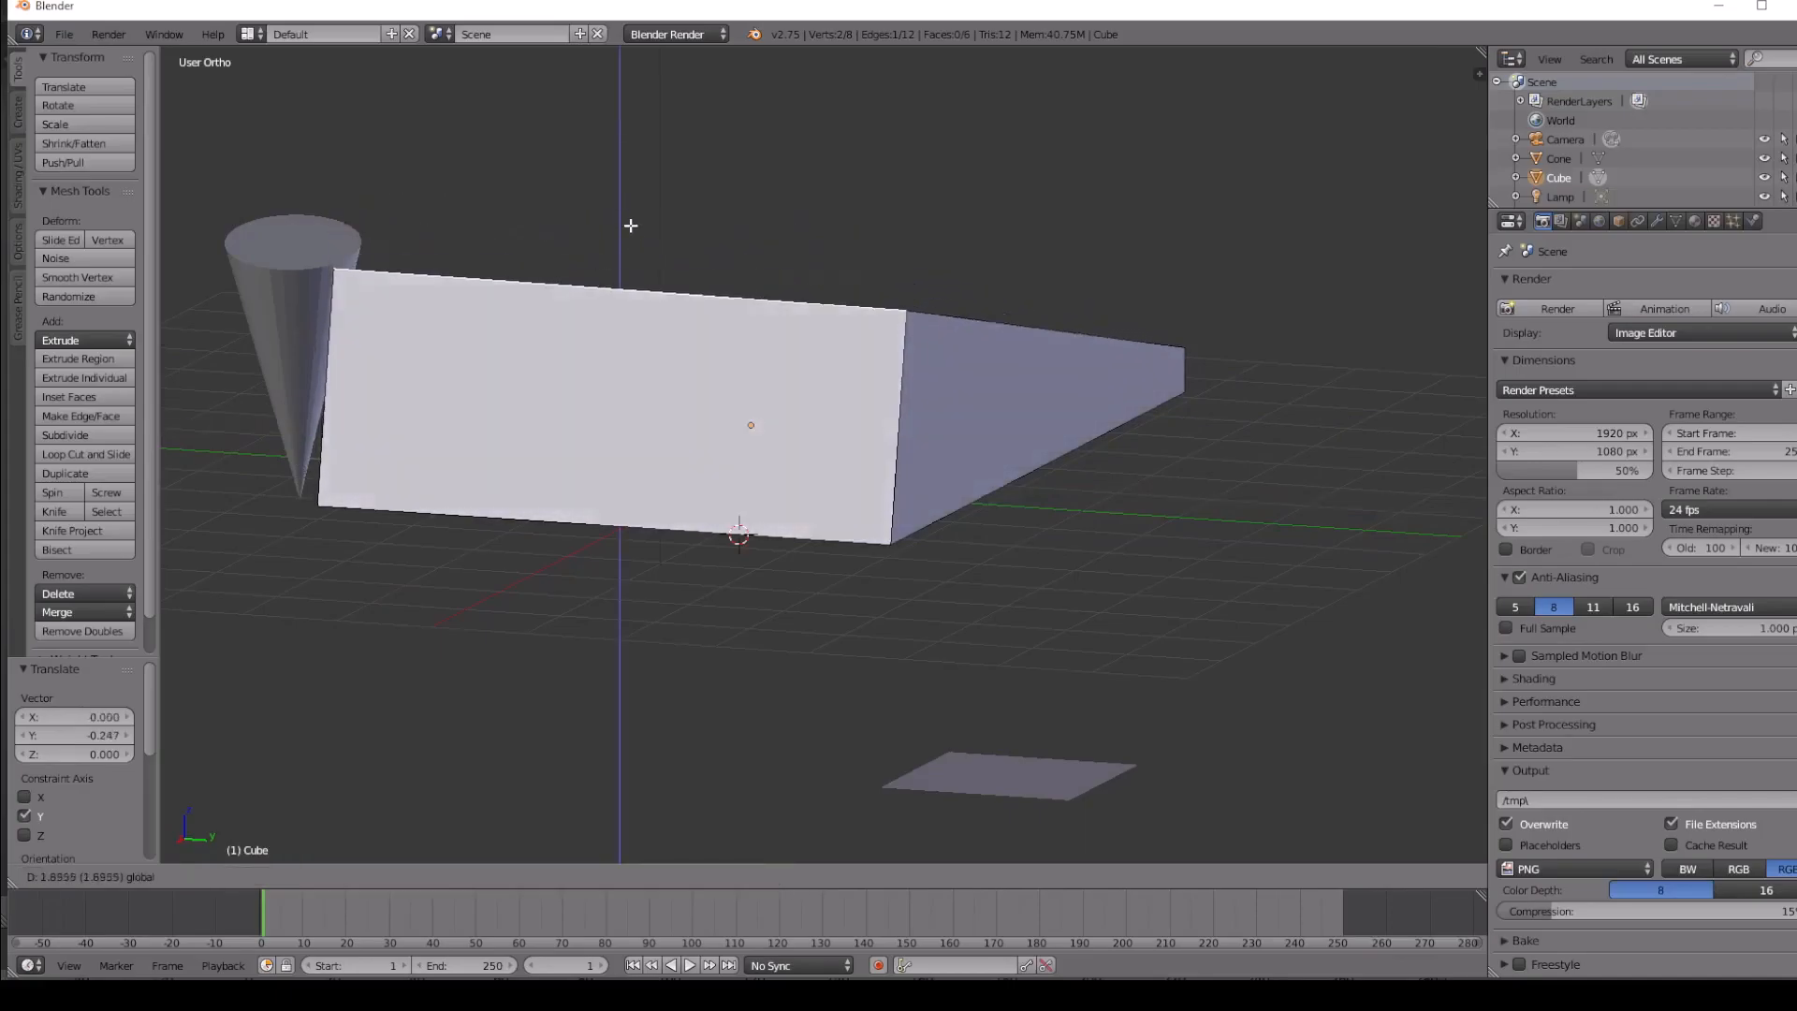
pyautogui.click(630, 304)
pyautogui.moveTo(946, 421); pyautogui.dragTo(577, 401, button='middle')
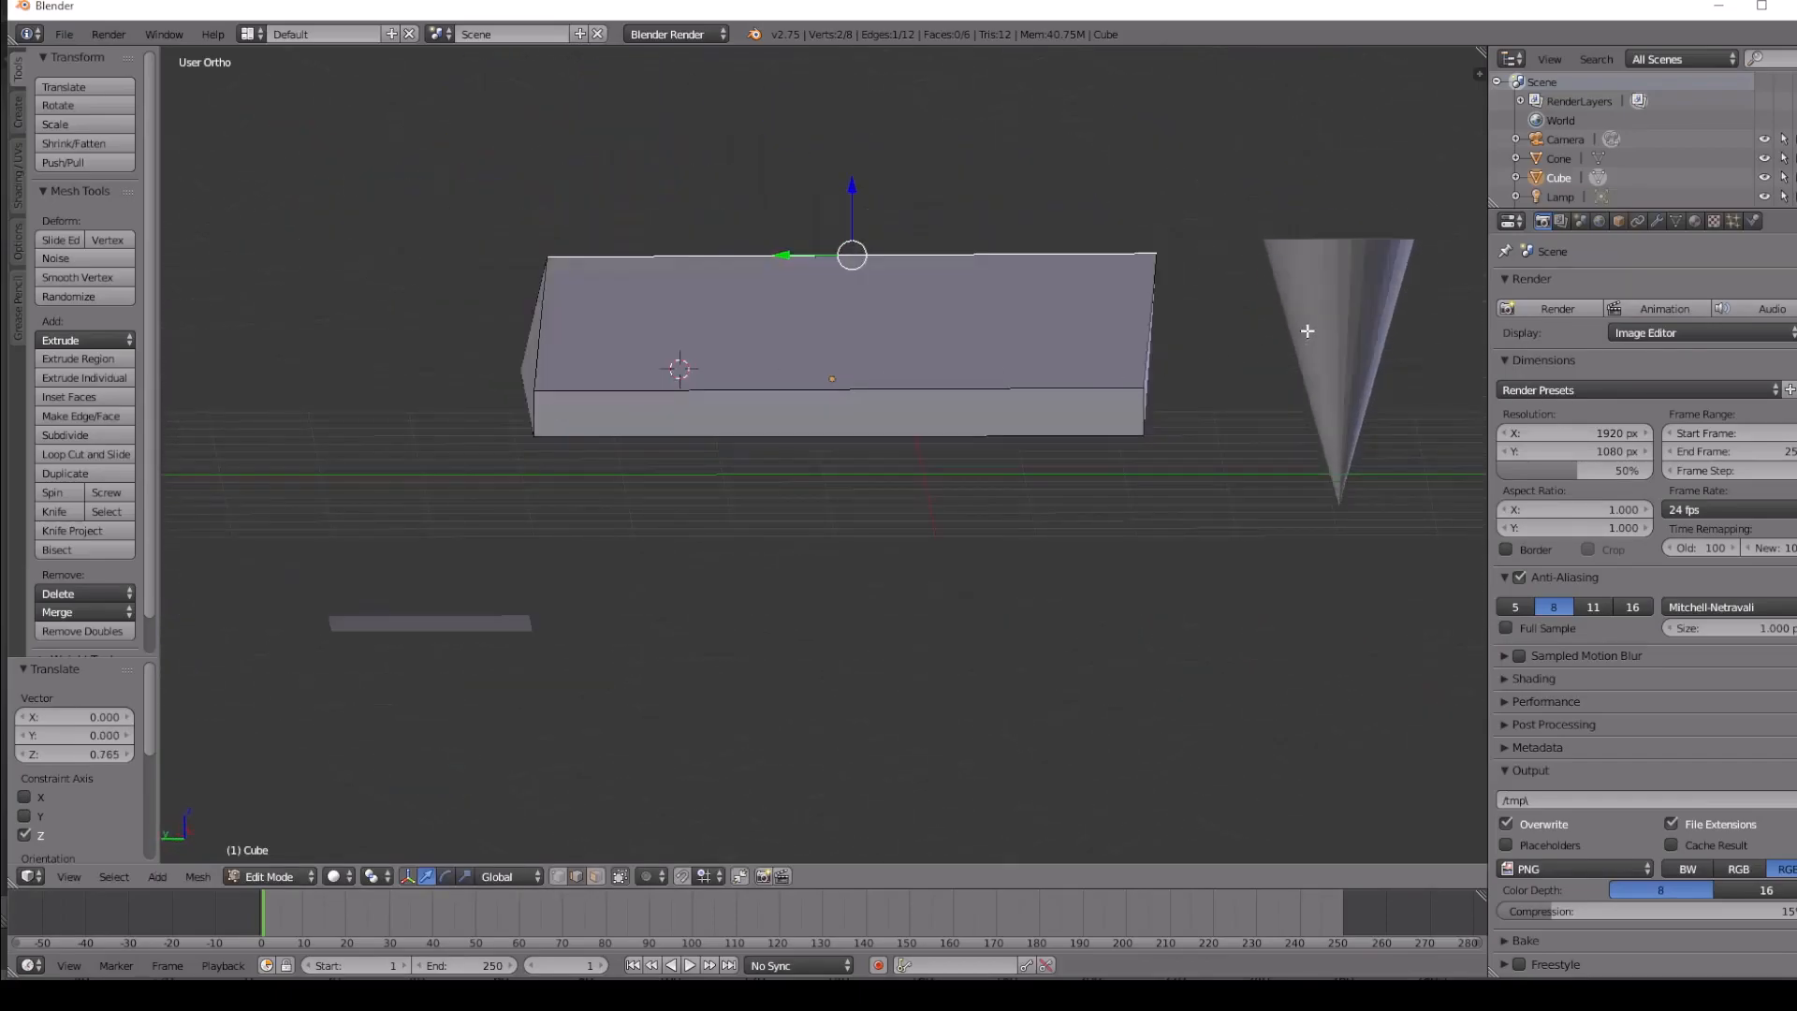
# Place the 3D cursor on the cone, and move it to the grid beside the slab's low edge.
pyautogui.click(1181, 327)
pyautogui.click(1309, 349)
pyautogui.moveTo(1110, 407); pyautogui.dragTo(1203, 424, button='middle')
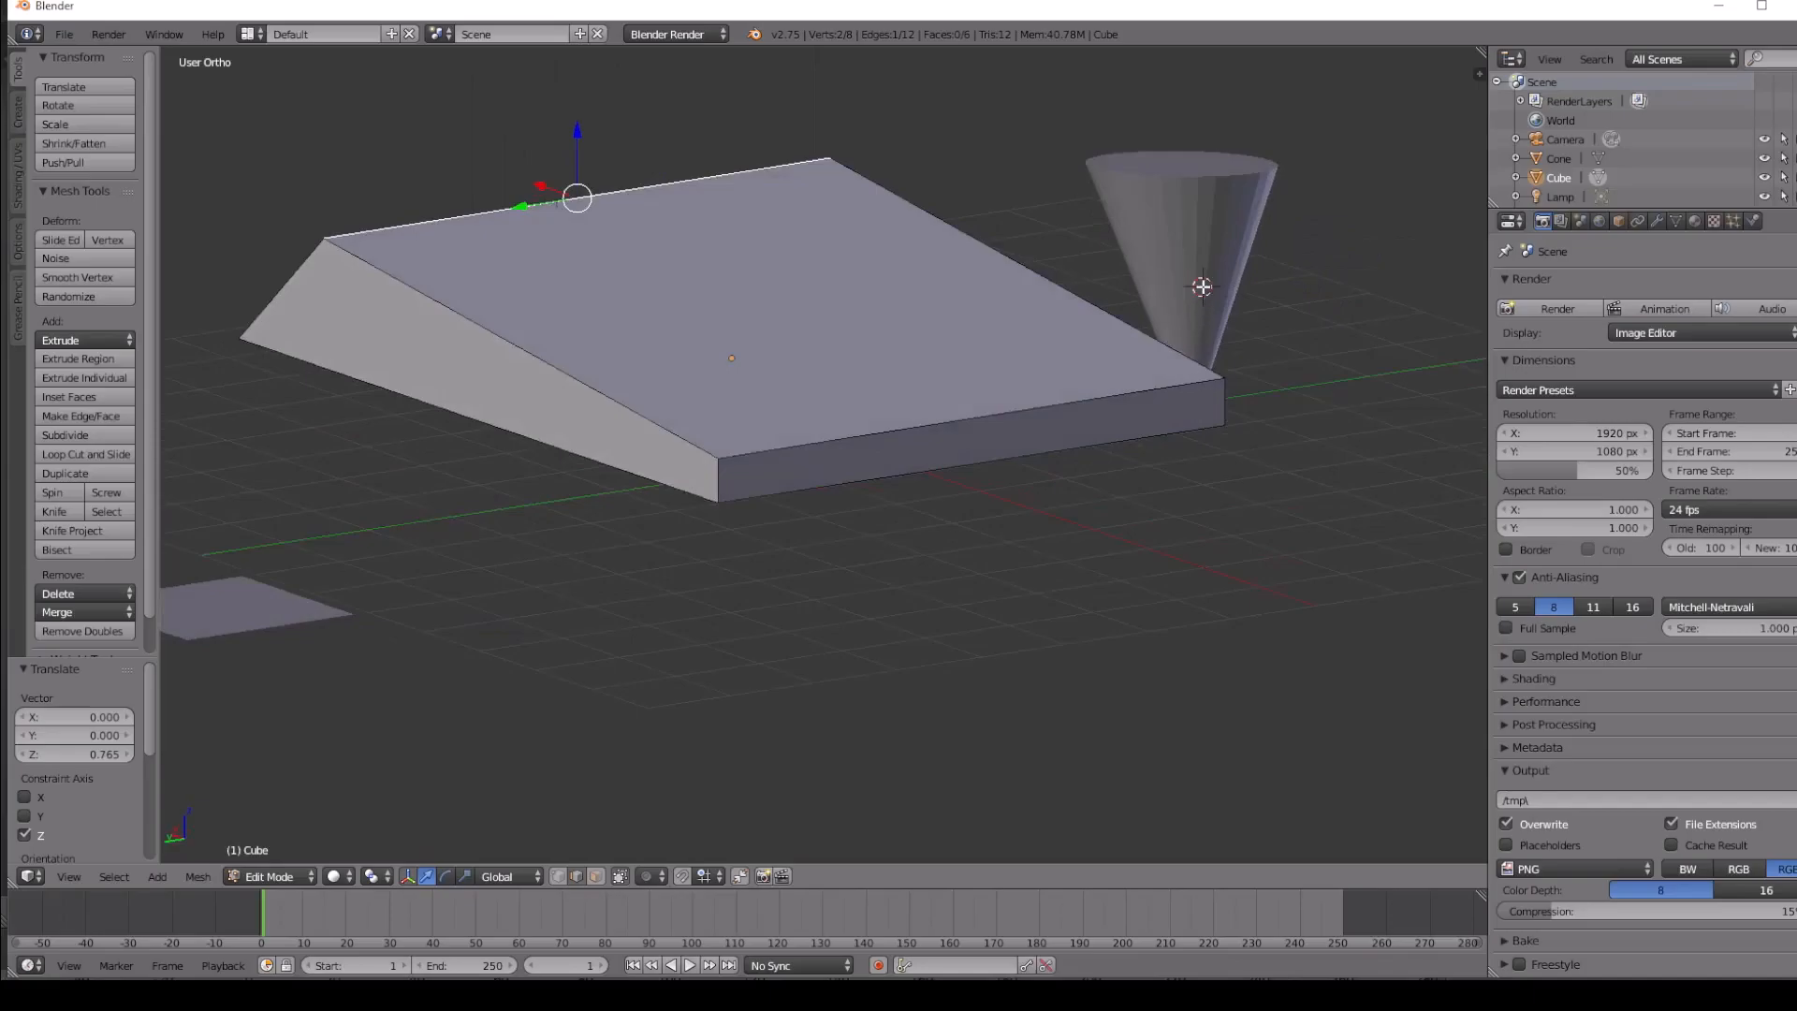
pyautogui.moveTo(1179, 336); pyautogui.dragTo(1107, 333, button='middle')
pyautogui.click(960, 545)
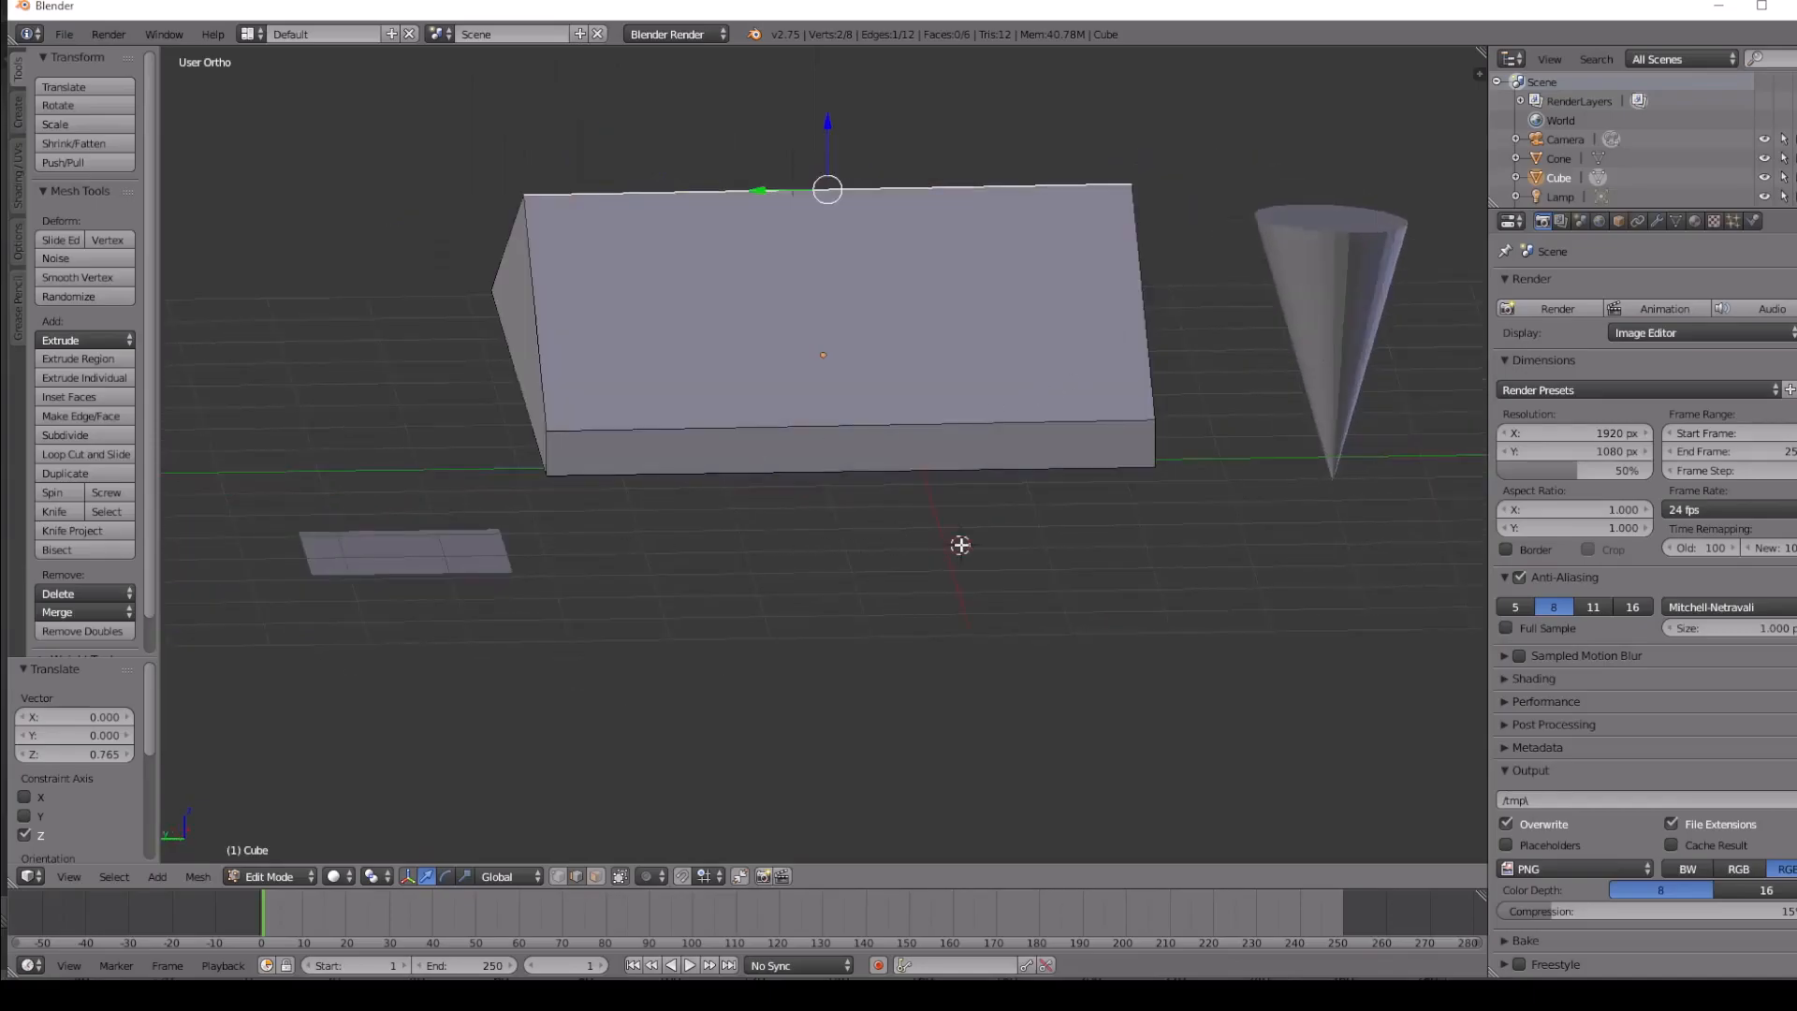
# Enter Edit Mode on the cone instead of the slab and move its whole mesh by -0.029 along Z.
pyautogui.press('Tab')
pyautogui.rightClick(1320, 277)
pyautogui.moveTo(1235, 389); pyautogui.dragTo(889, 454, button='middle')
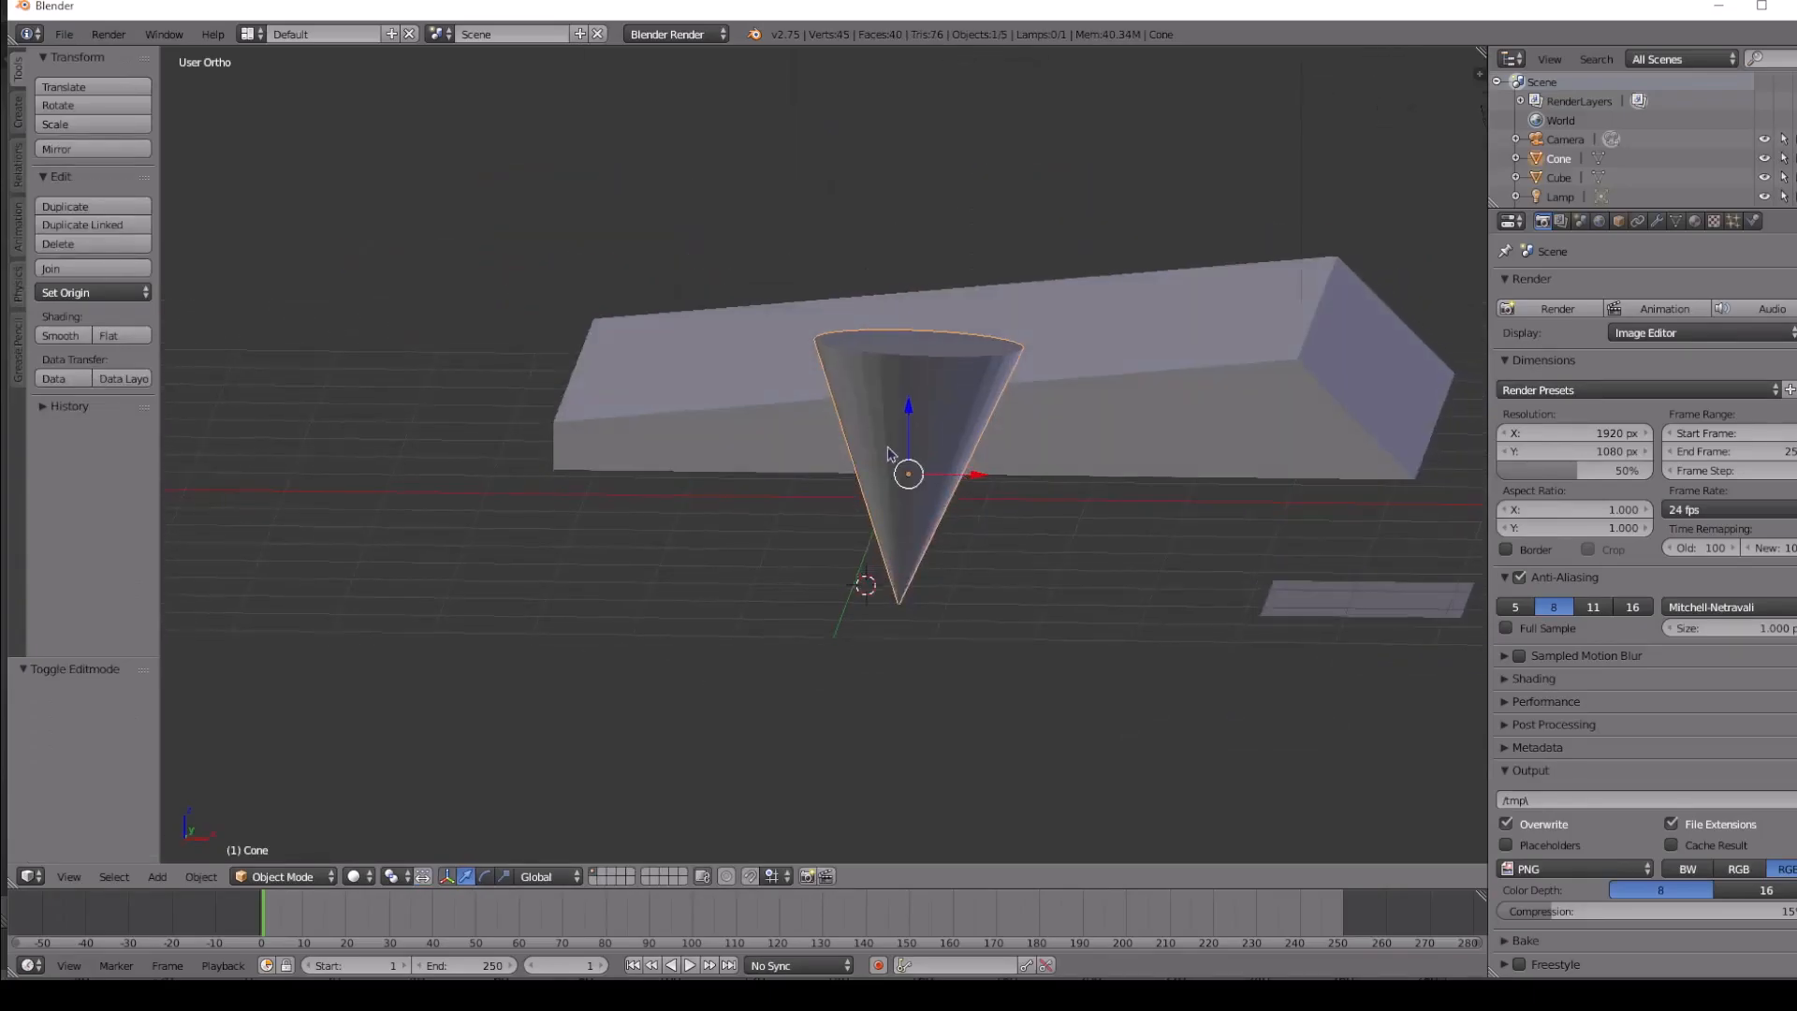
pyautogui.press('Tab')
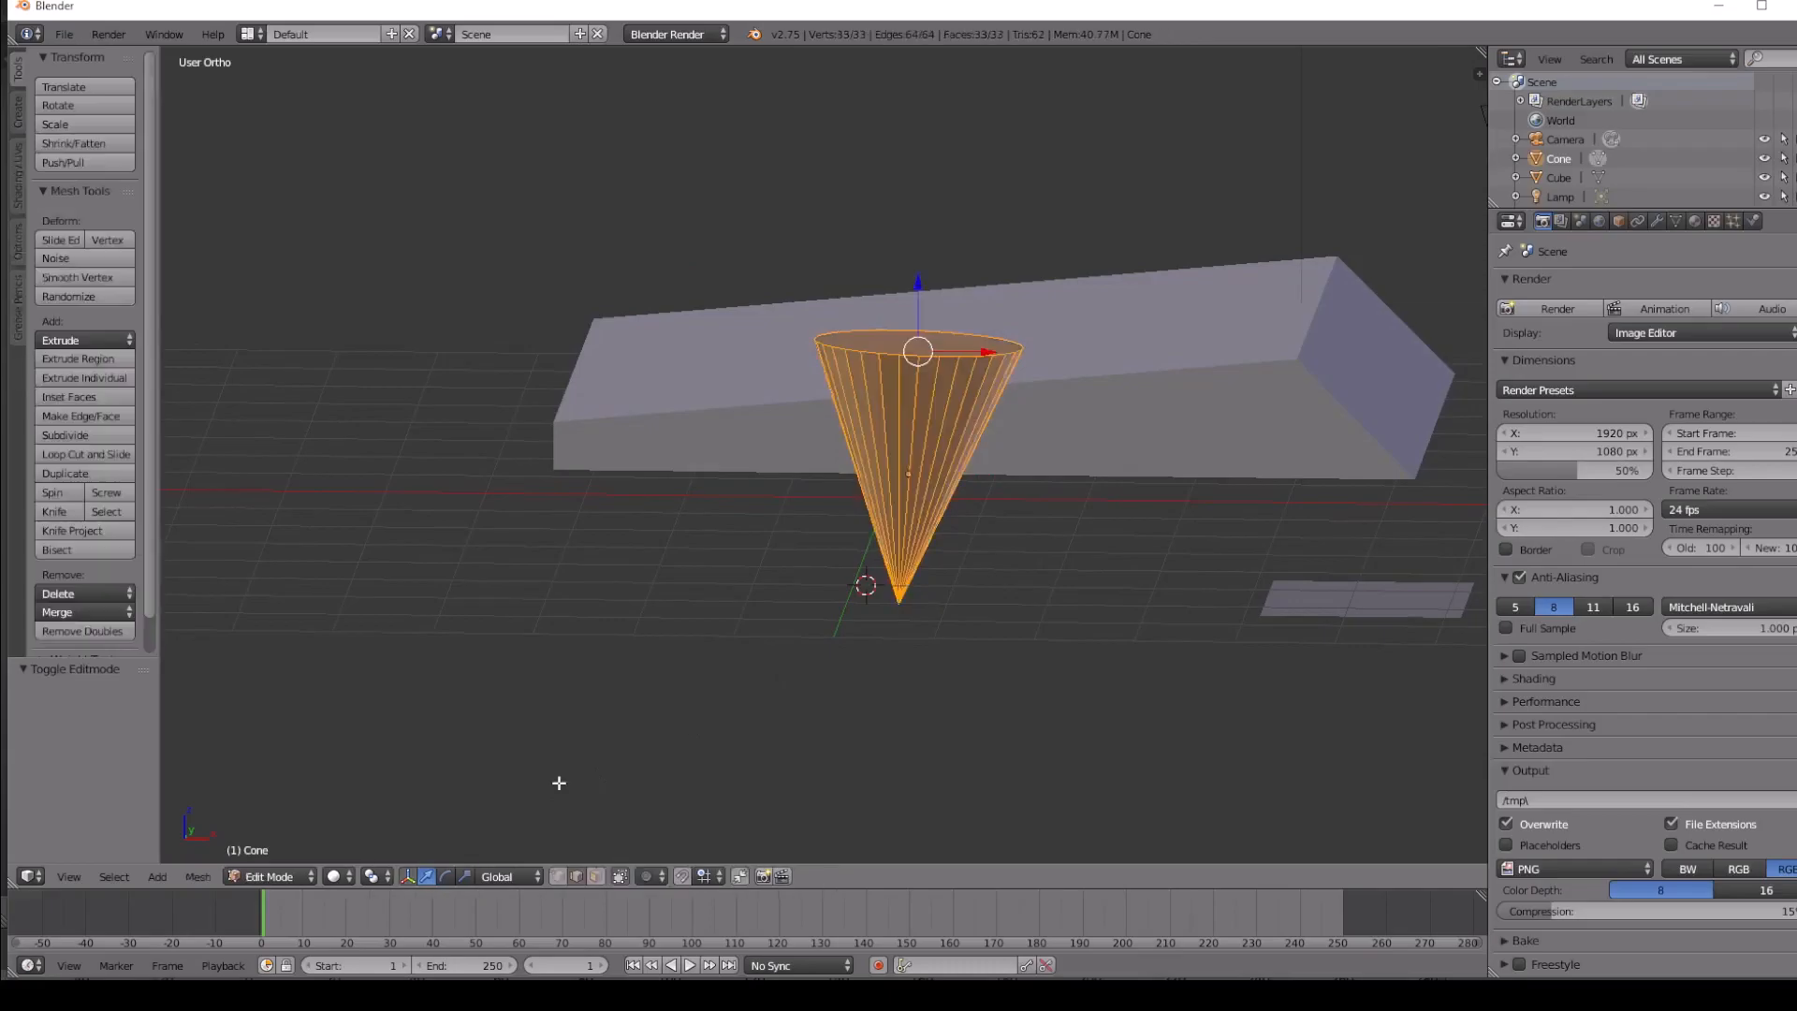
pyautogui.click(909, 470)
pyautogui.moveTo(915, 283); pyautogui.dragTo(820, 287)
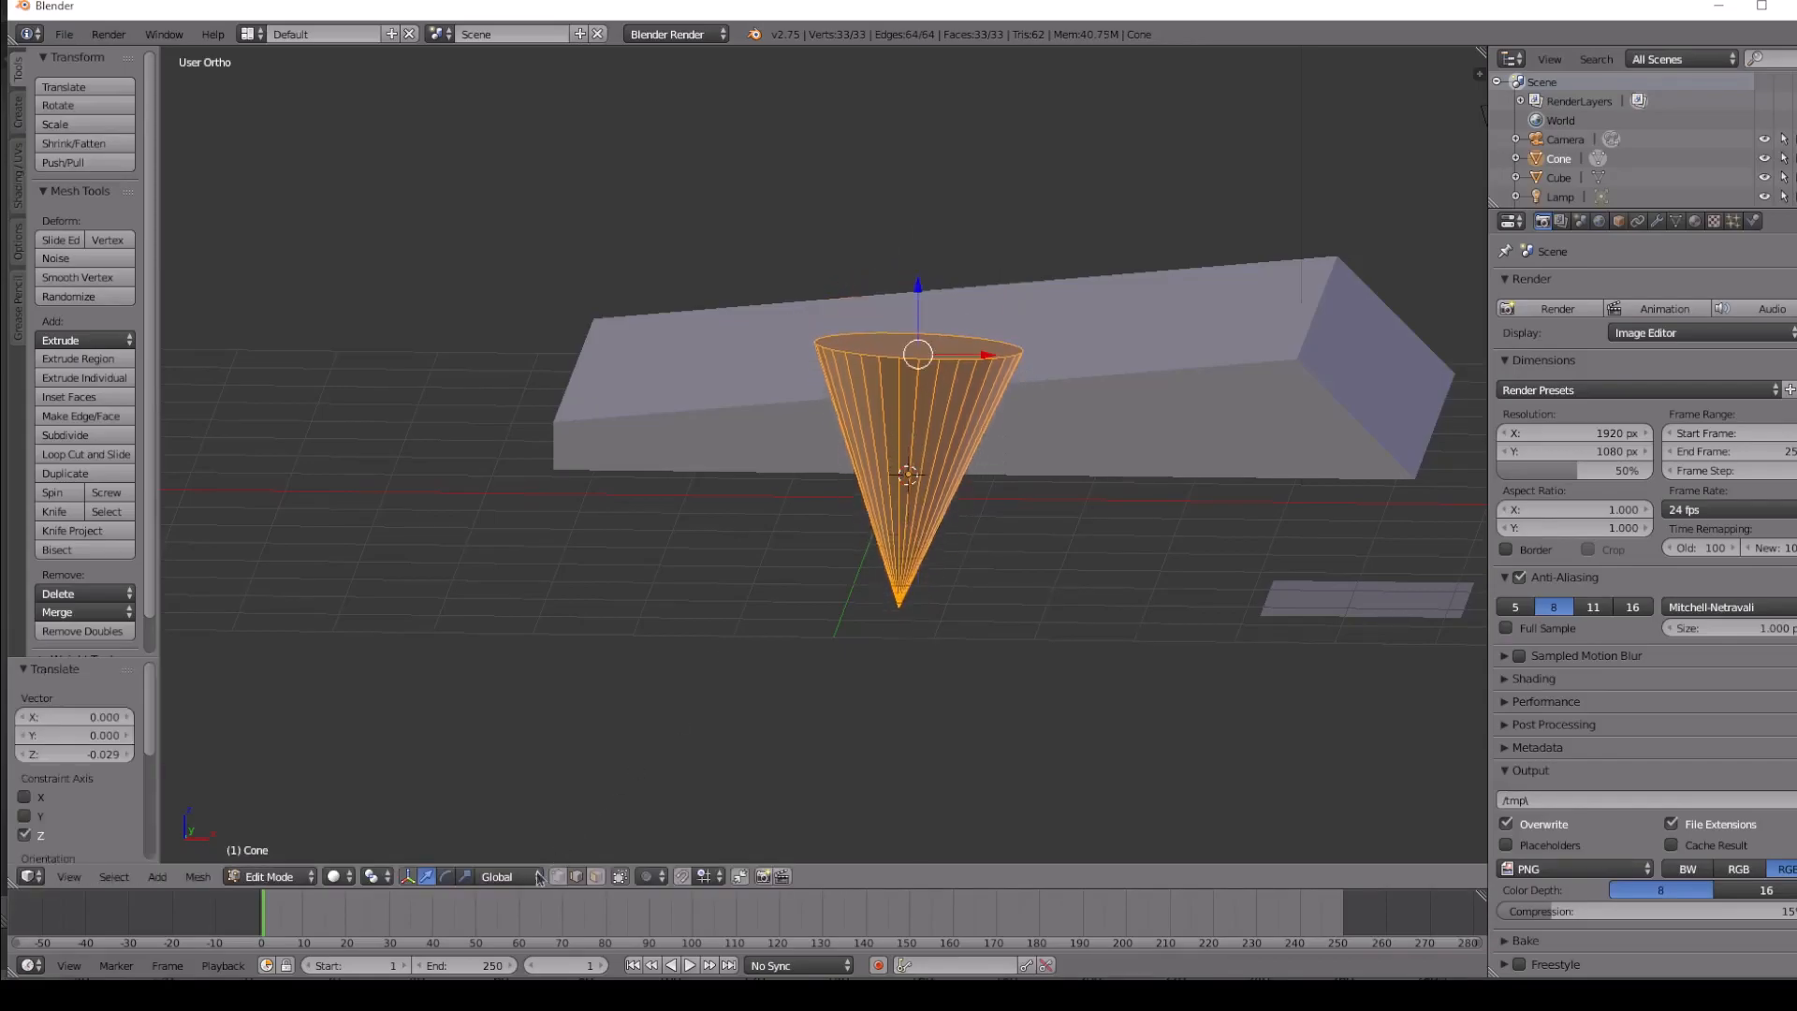
# Switch to face selection, select one of the cone's narrow side faces and move it down along Z.
pyautogui.click(596, 876)
pyautogui.hotkey('ctrl', 'r')
pyautogui.moveTo(989, 354); pyautogui.dragTo(963, 458)
pyautogui.click(966, 386)
pyautogui.rightClick(930, 375)
pyautogui.click(882, 389)
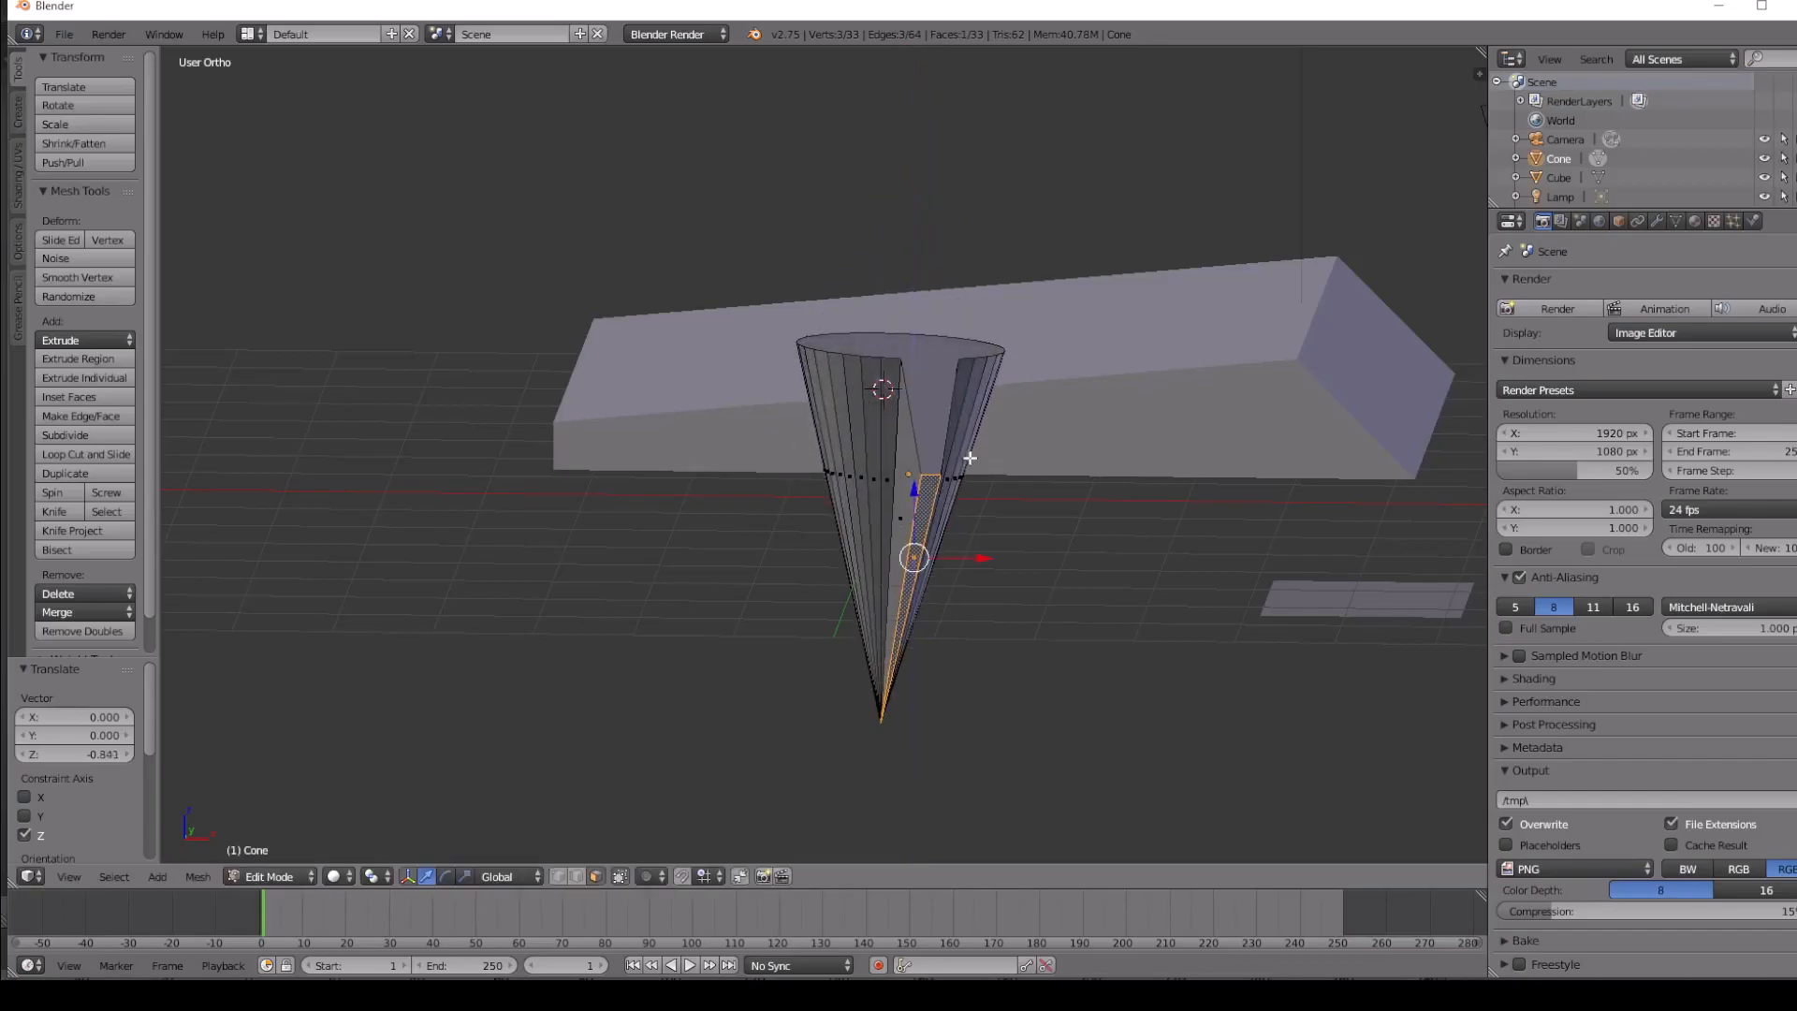
# Move the cone's selected side face by -5.775 along the X axis.
pyautogui.moveTo(974, 553); pyautogui.dragTo(669, 450)
pyautogui.moveTo(669, 451); pyautogui.dragTo(748, 566, button='middle')
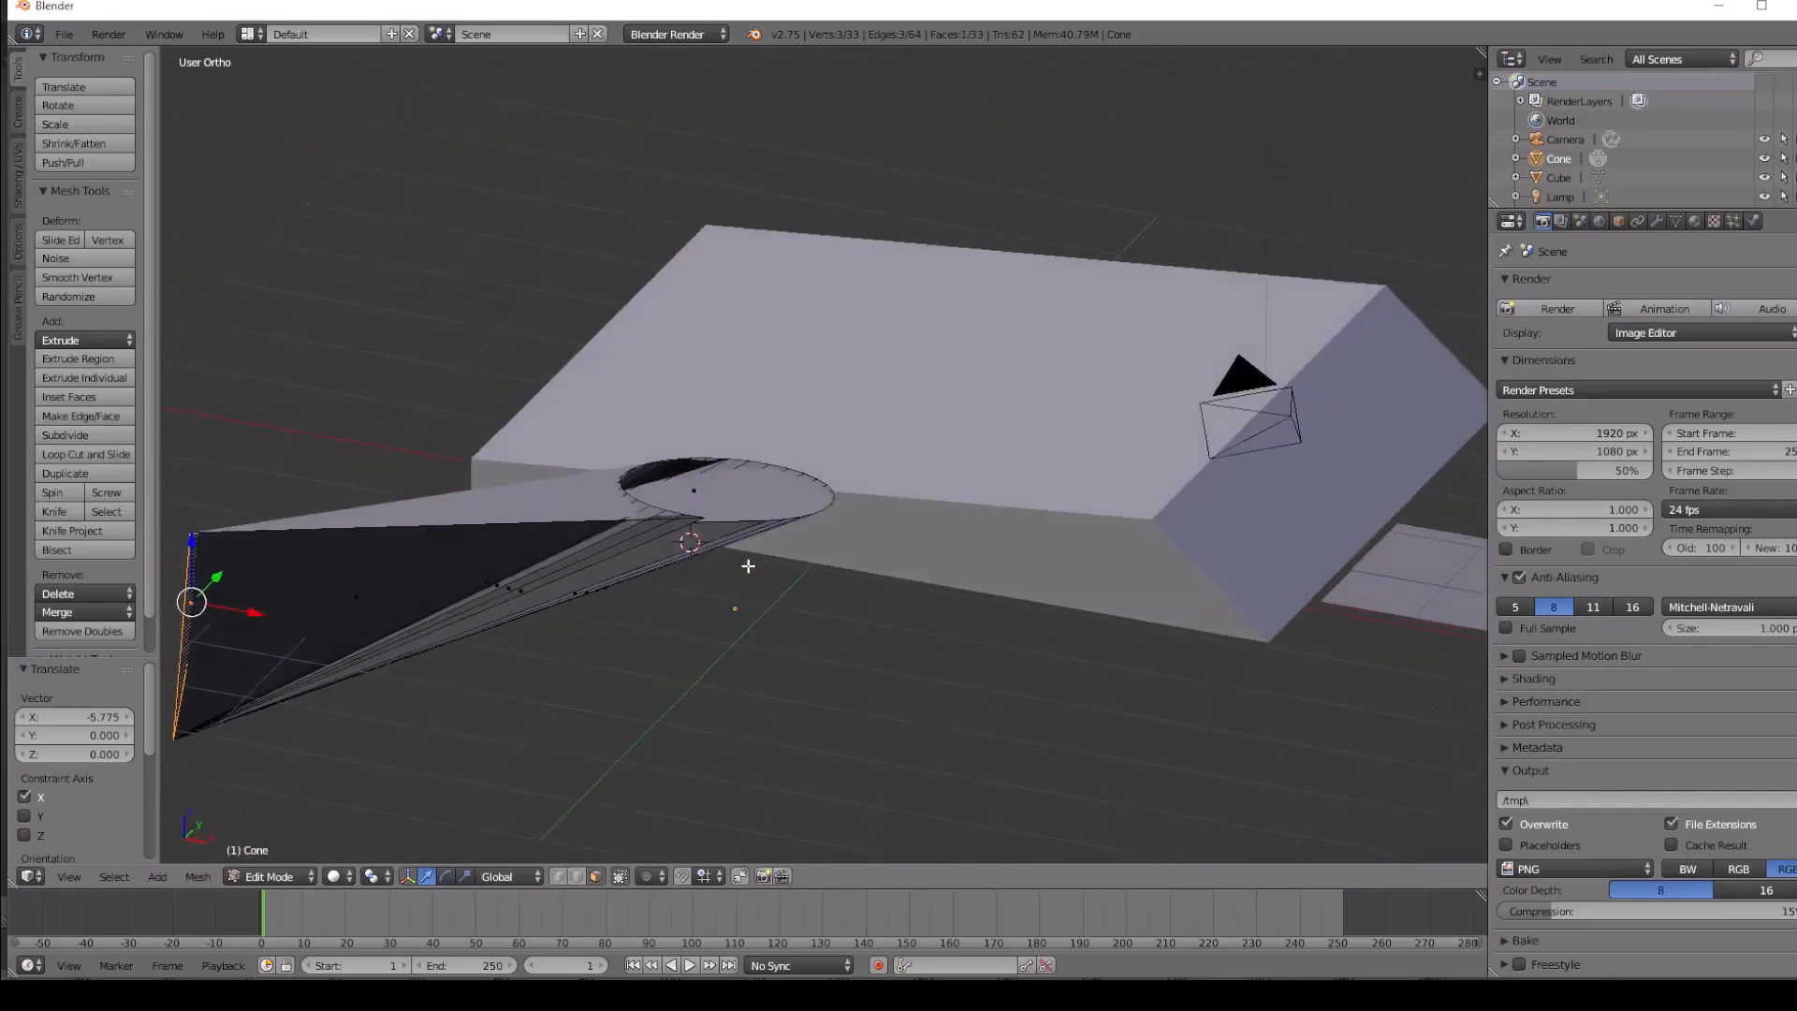
pyautogui.moveTo(828, 459); pyautogui.dragTo(613, 484, button='middle')
# Return to Object Mode and place the 3D cursor on the grid in front of the slab.
pyautogui.moveTo(761, 587); pyautogui.dragTo(895, 578, button='middle')
pyautogui.moveTo(853, 487); pyautogui.dragTo(947, 430, button='middle')
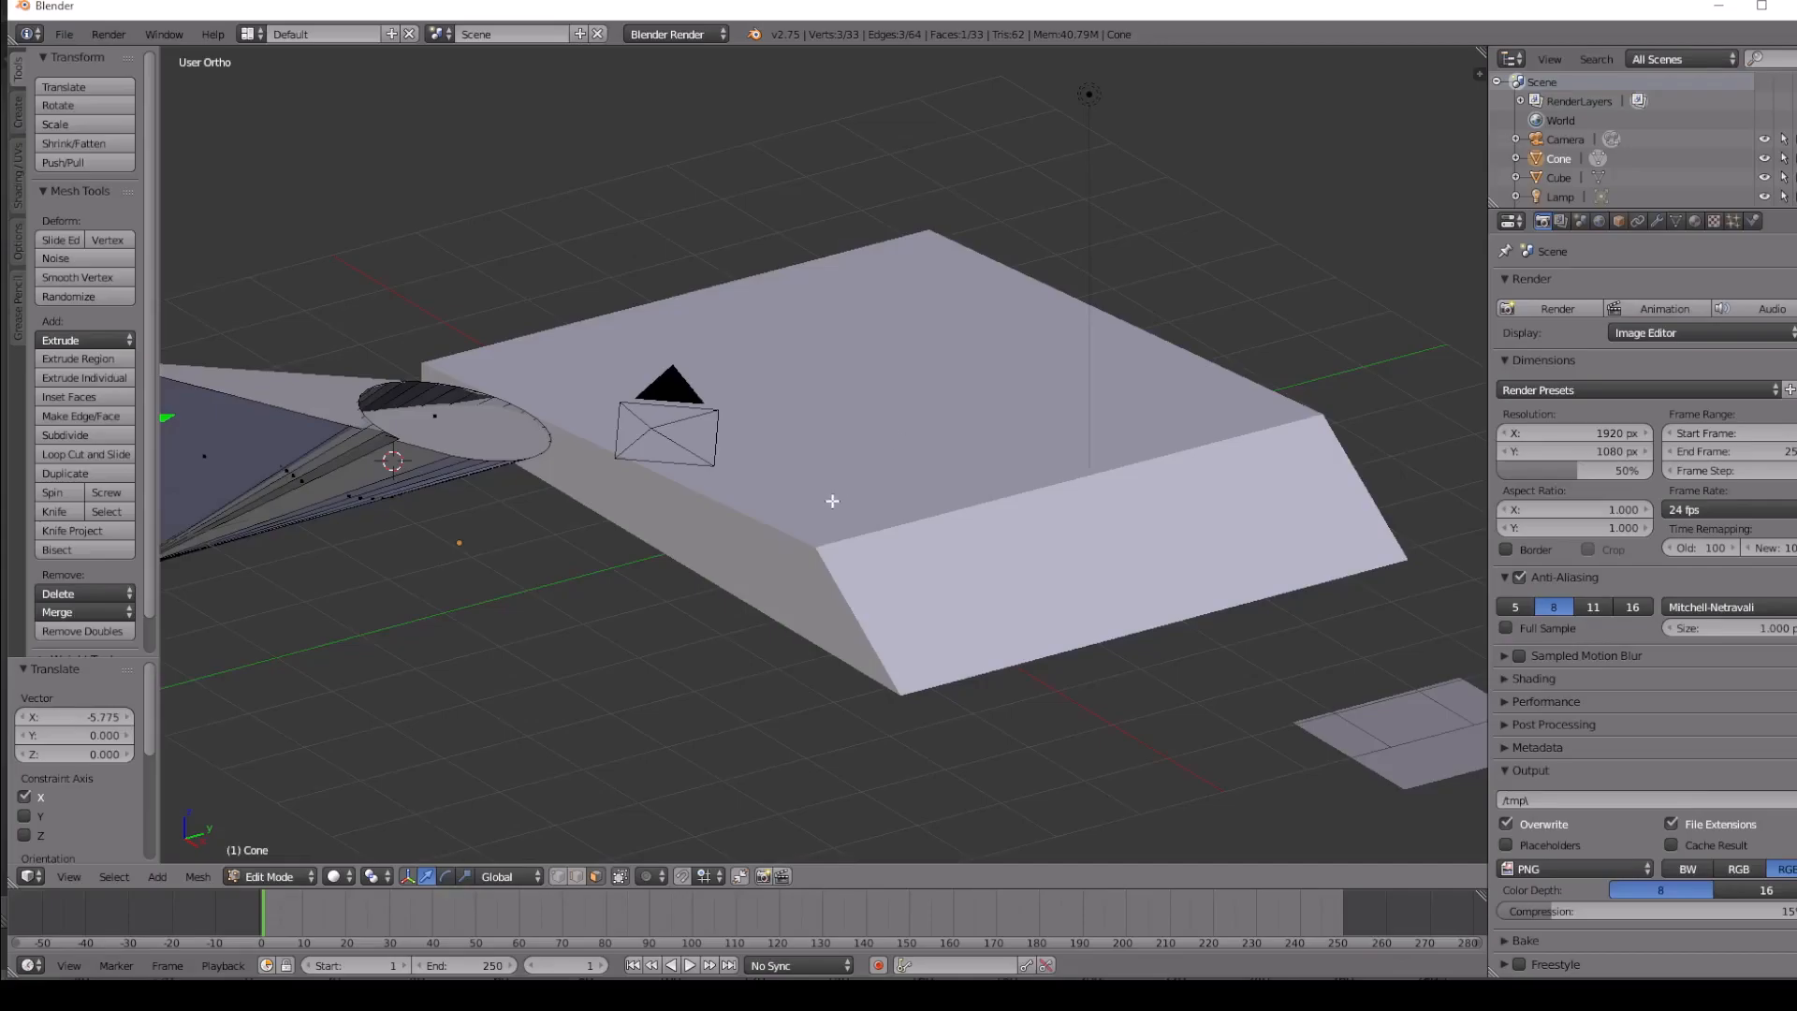
pyautogui.moveTo(813, 500); pyautogui.dragTo(780, 473, button='middle')
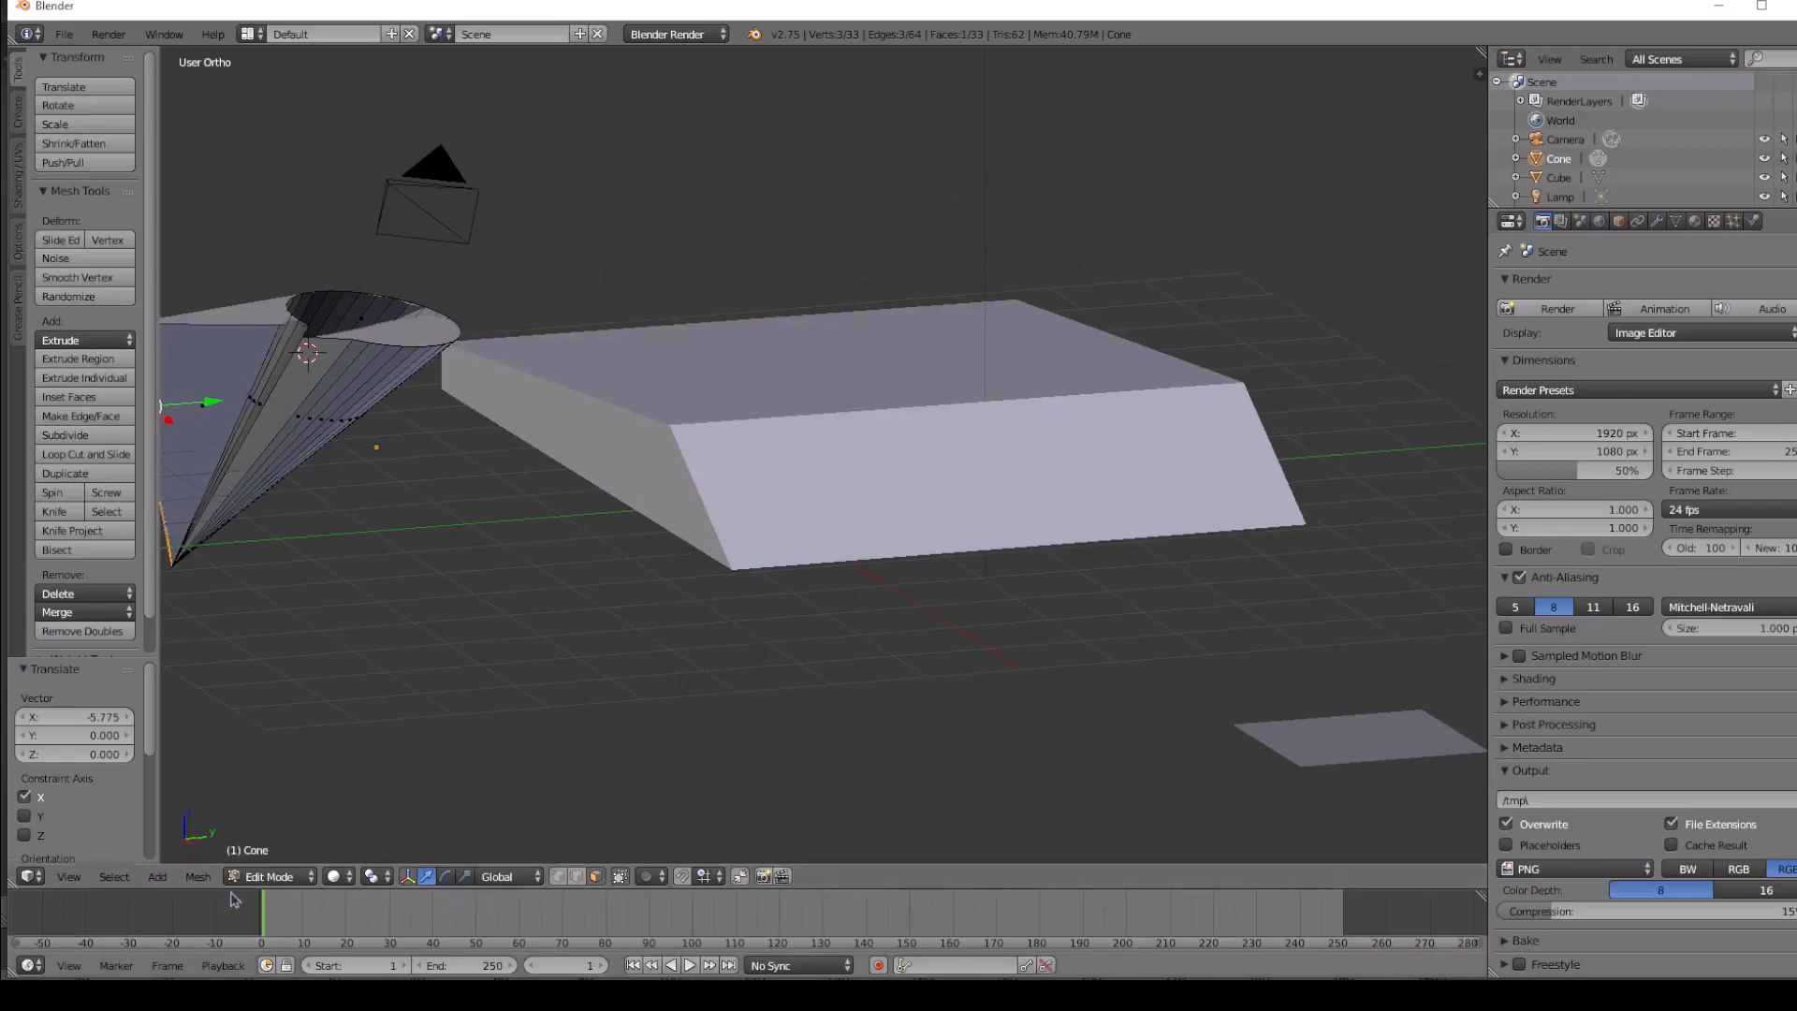
pyautogui.press('Tab')
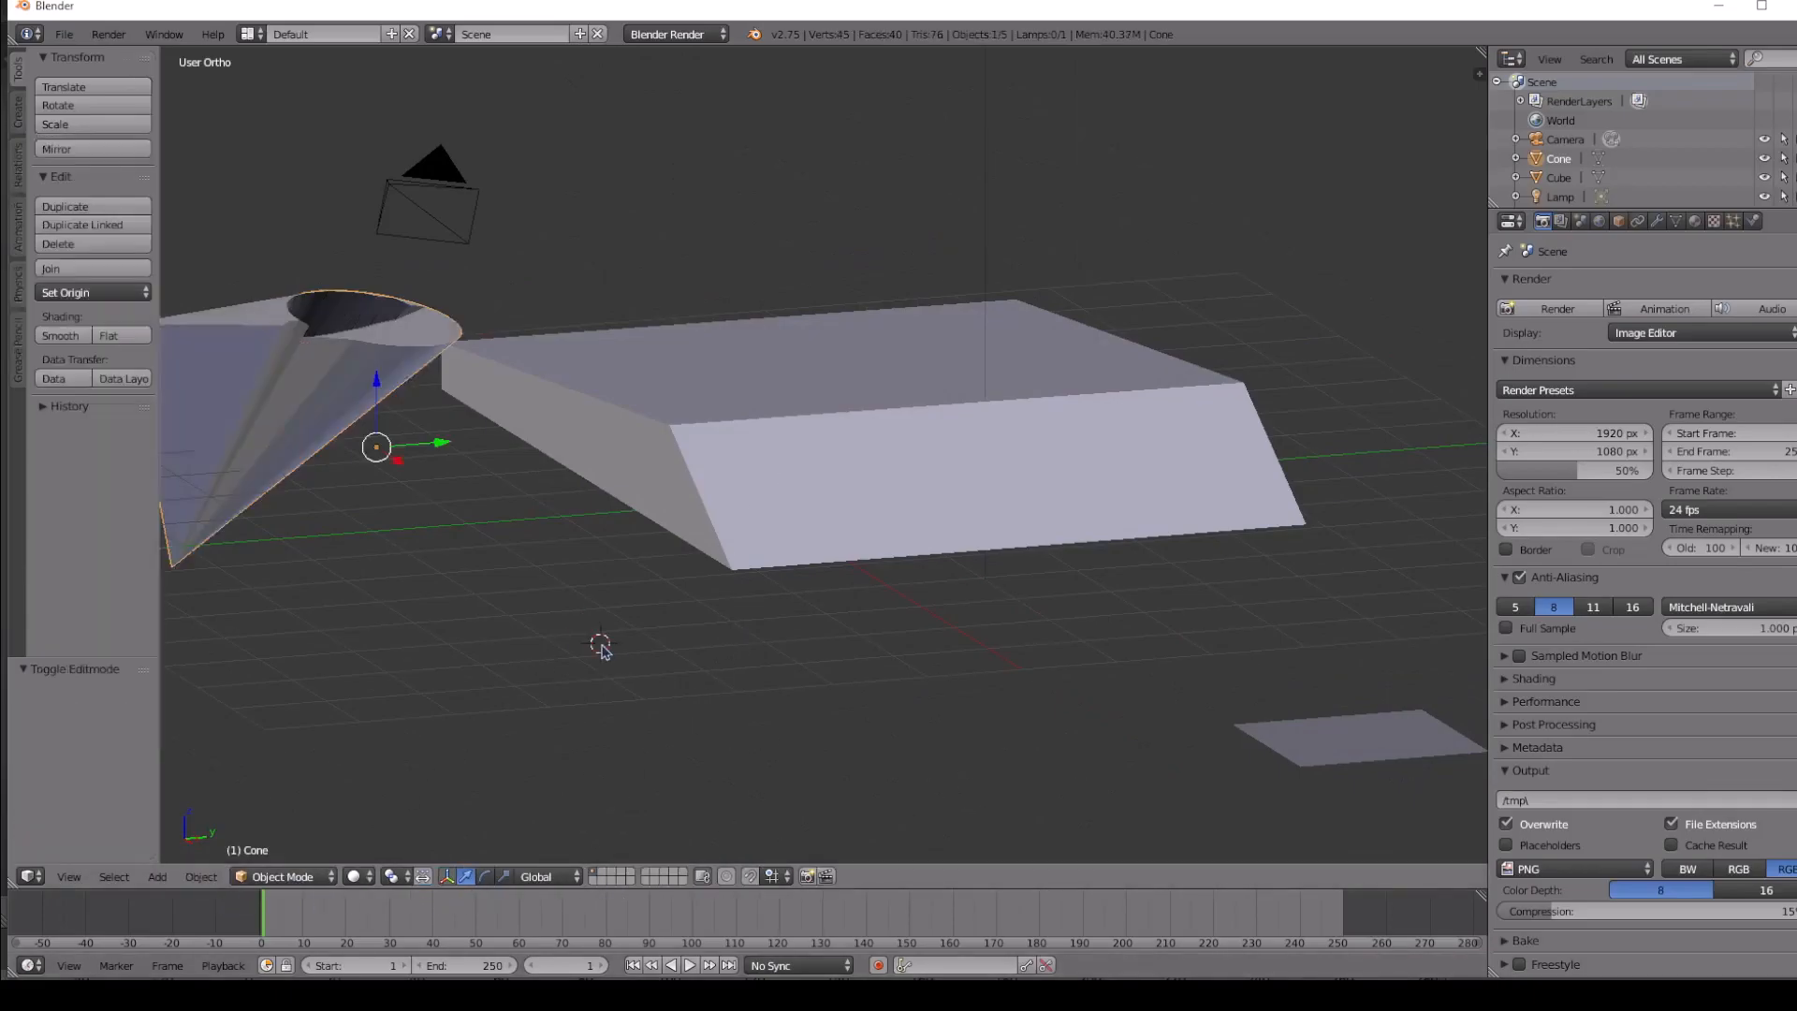
pyautogui.moveTo(562, 622); pyautogui.dragTo(625, 615, button='middle')
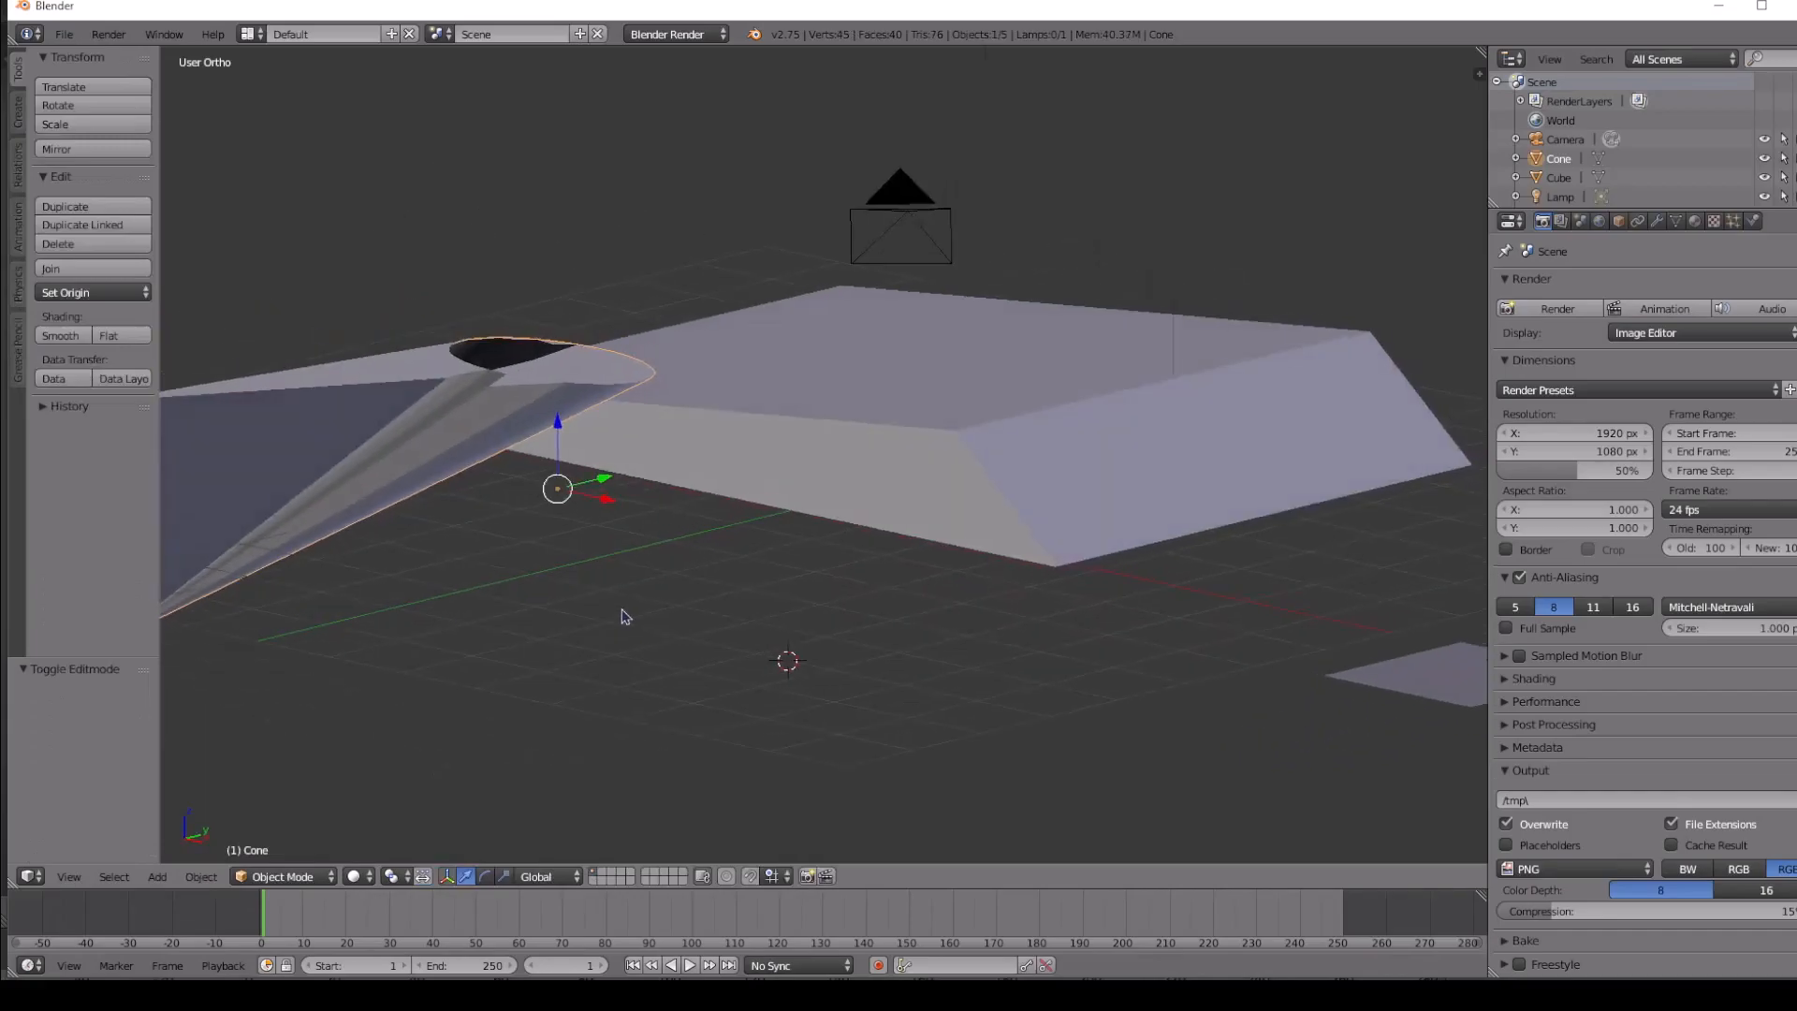